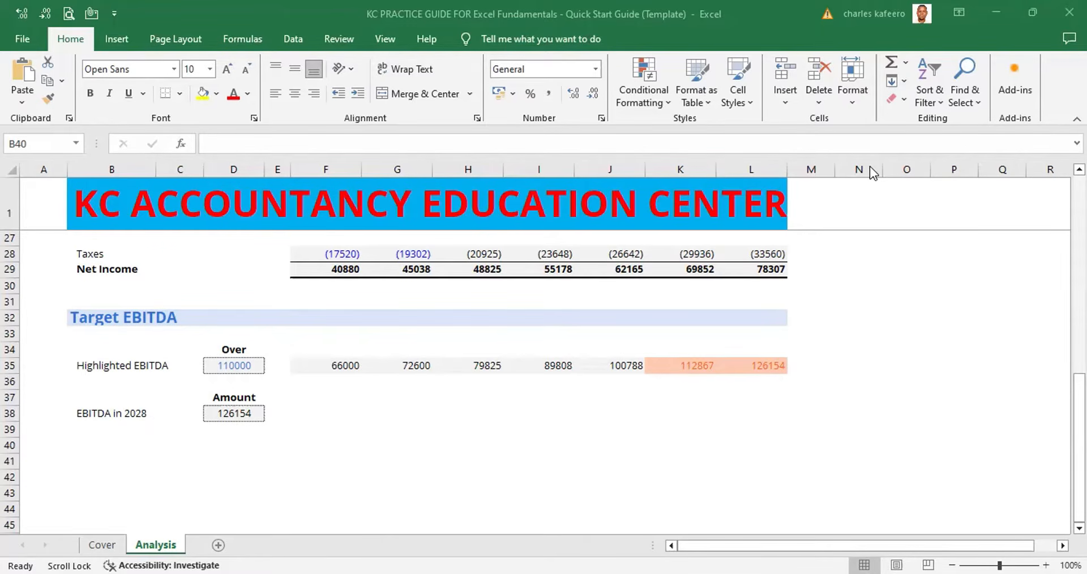
Step: Review the Assumptions, Income Statement and Target EBITDA sections, including the revenue, COGS, gross profit, EBITDA and depreciation rows
scroll(1079, 527, "down", 2)
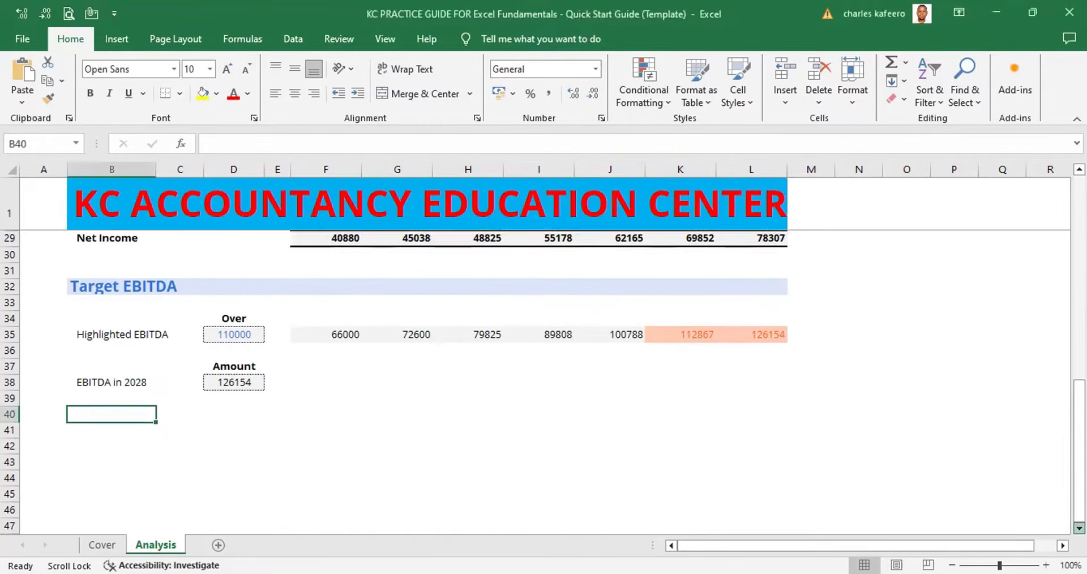
left_click(1079, 527)
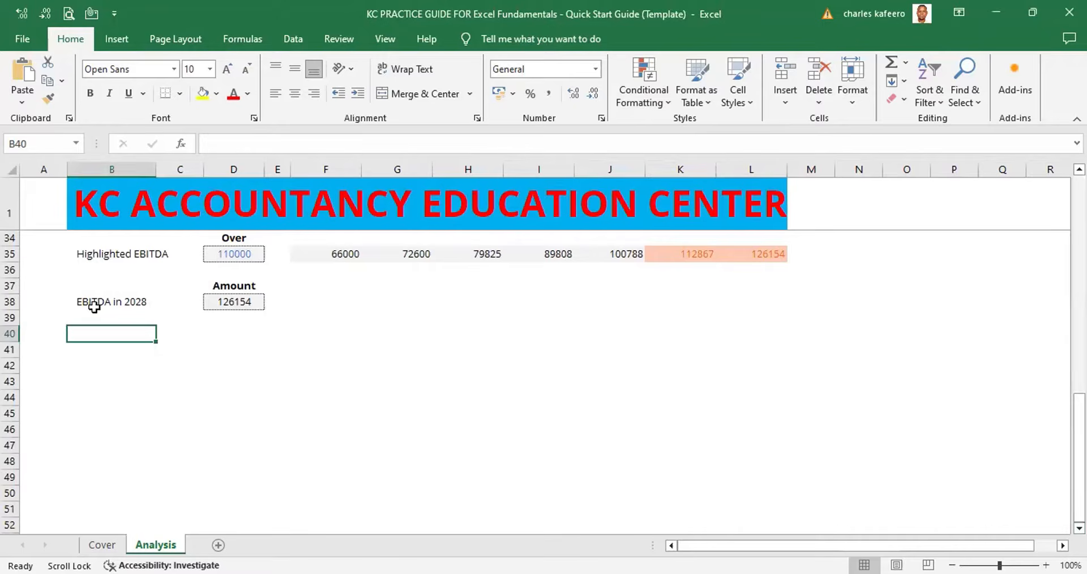
left_click(104, 352)
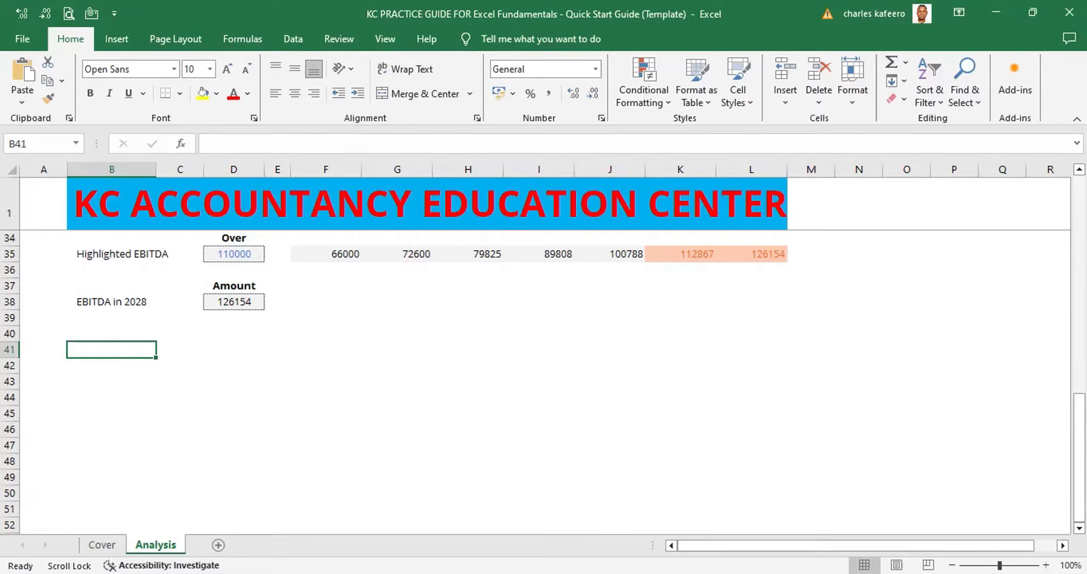
scroll(566, 379, "up", 10)
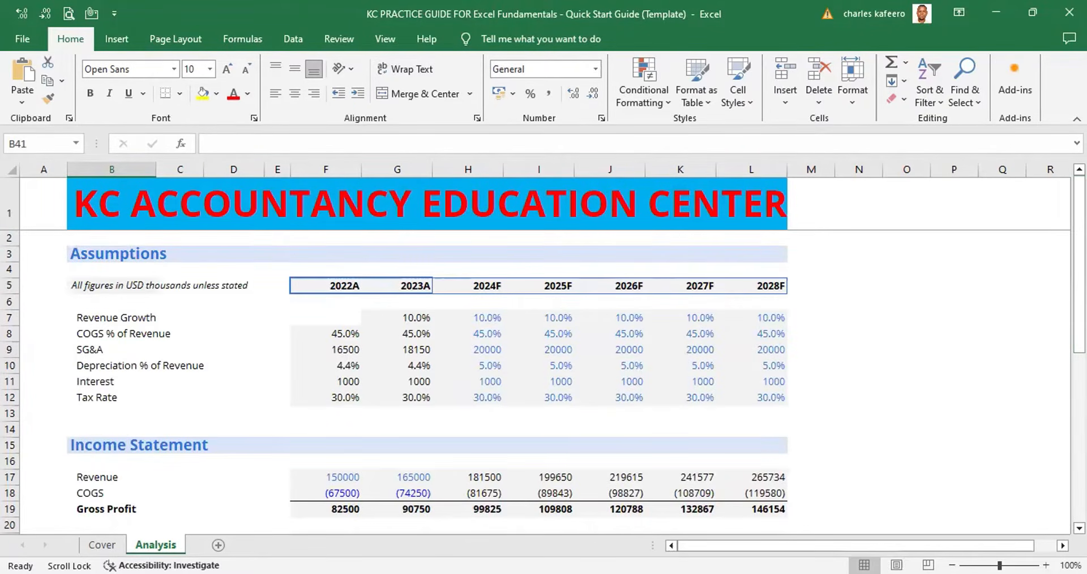
scroll(544, 355, "down", 4)
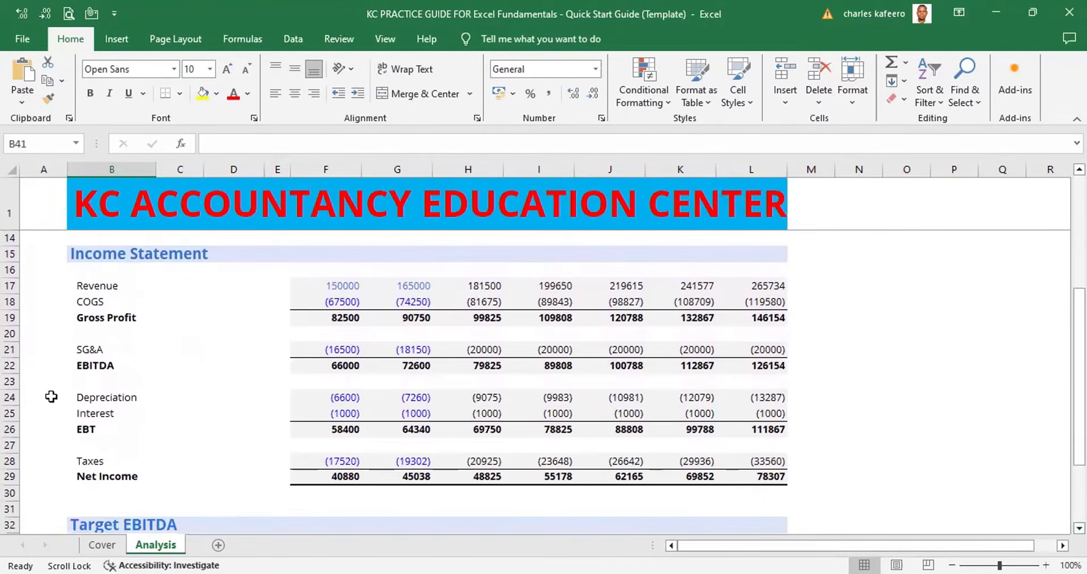
left_click(11, 317)
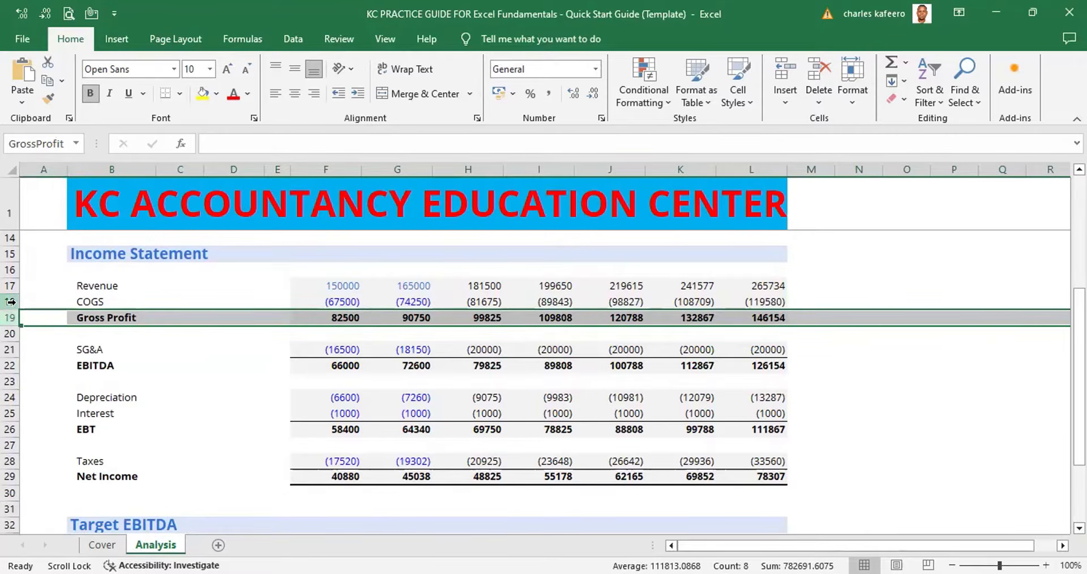
left_click(10, 302)
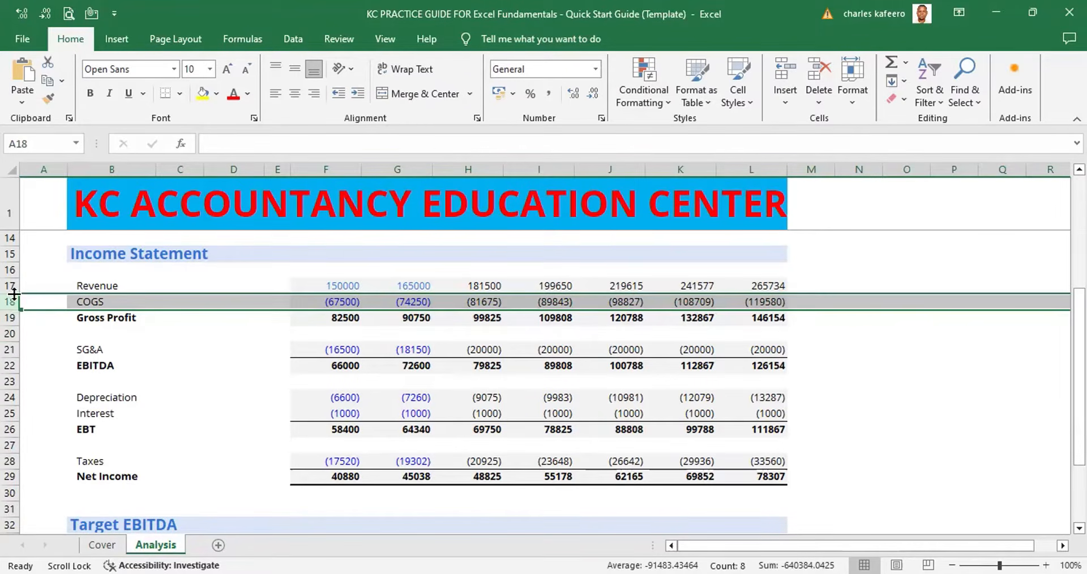
left_click(10, 286)
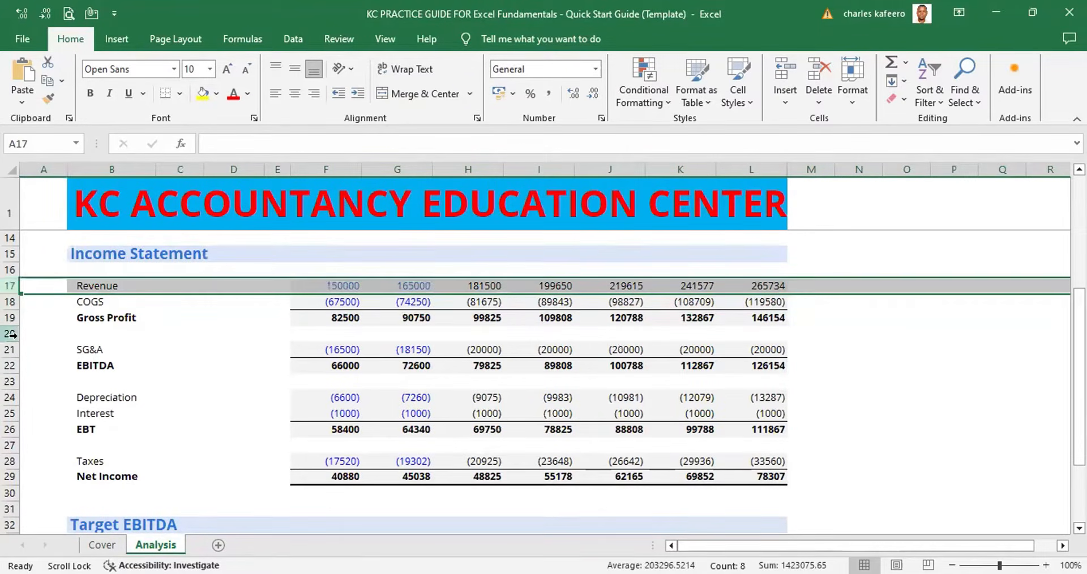
left_click(11, 366)
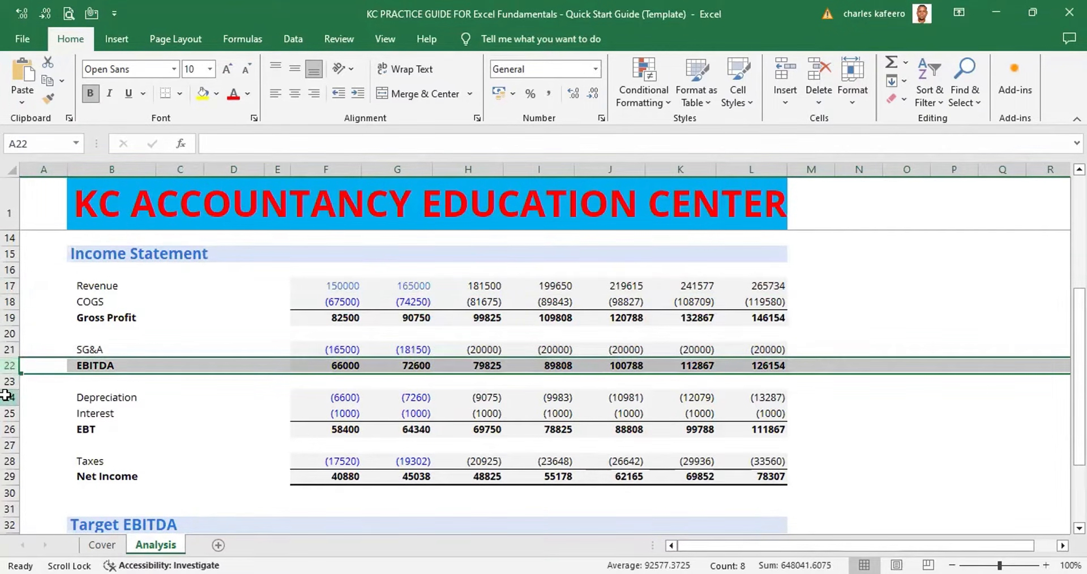
left_click(10, 397)
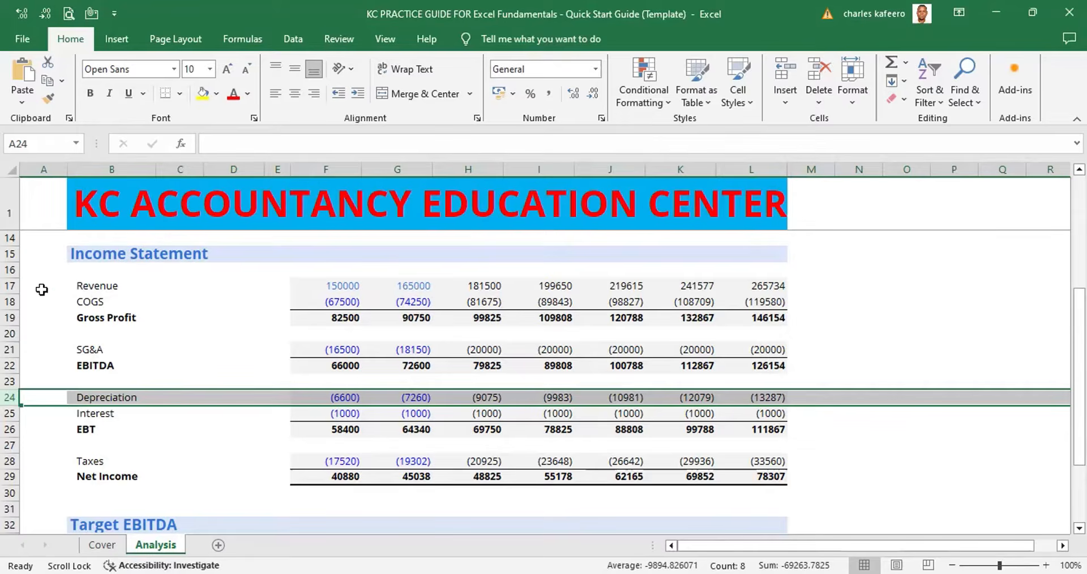
left_click(11, 286)
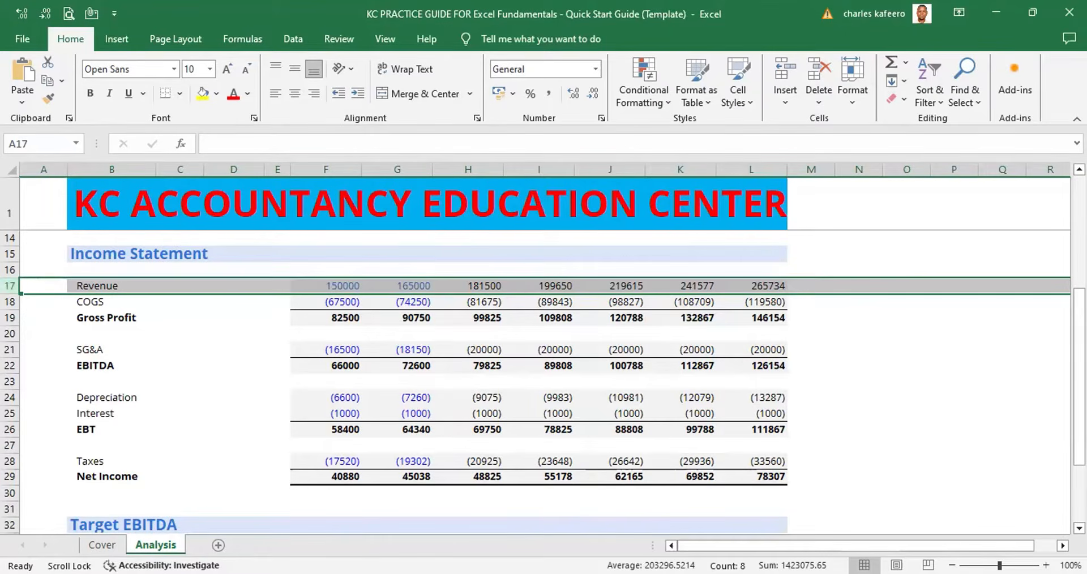
scroll(543, 384, "up", 4)
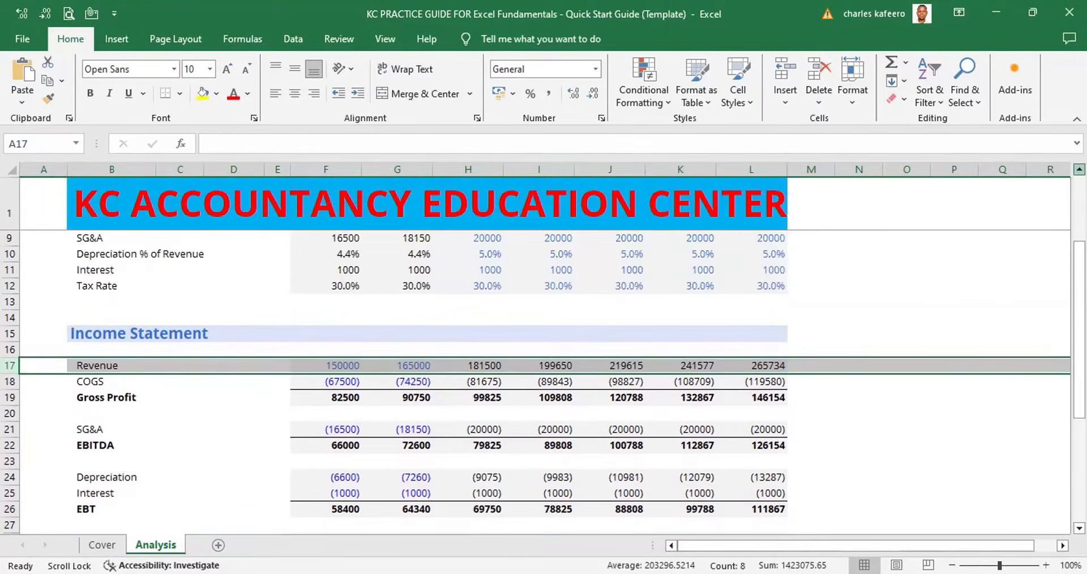
left_click(1080, 170)
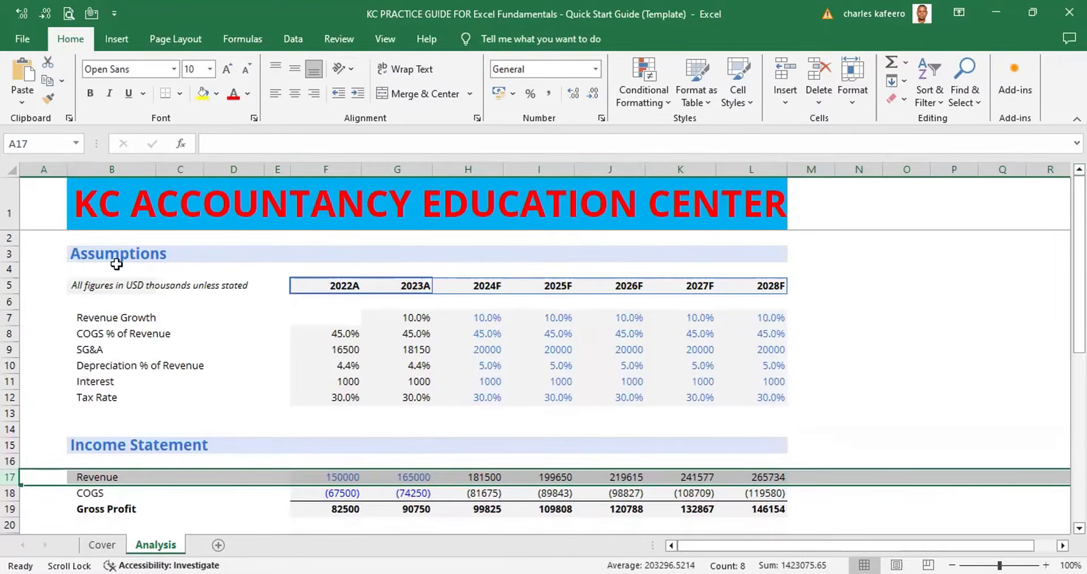
left_click(90, 248)
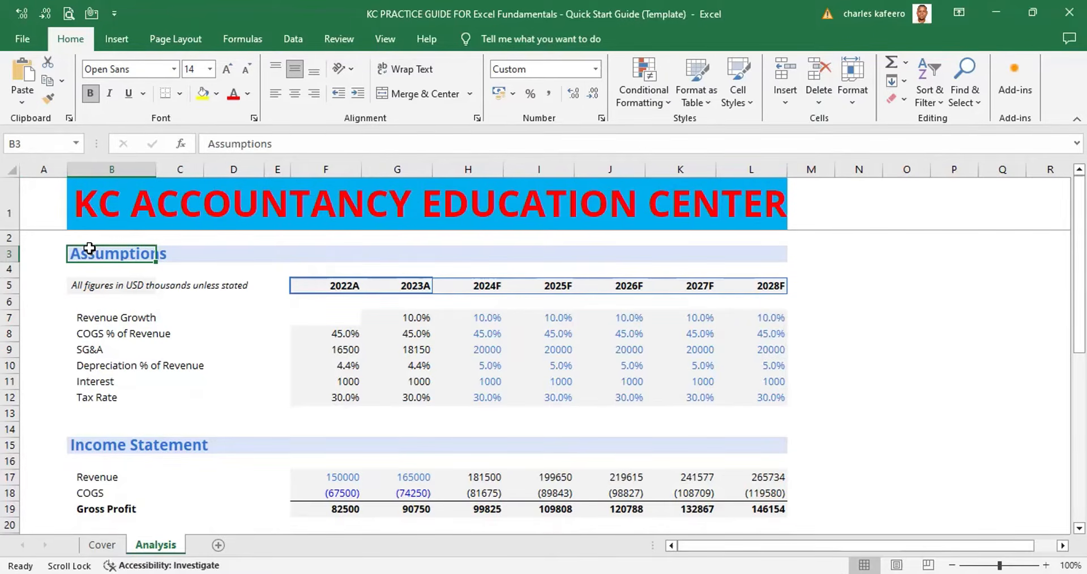
key("ctrl+shift+Right")
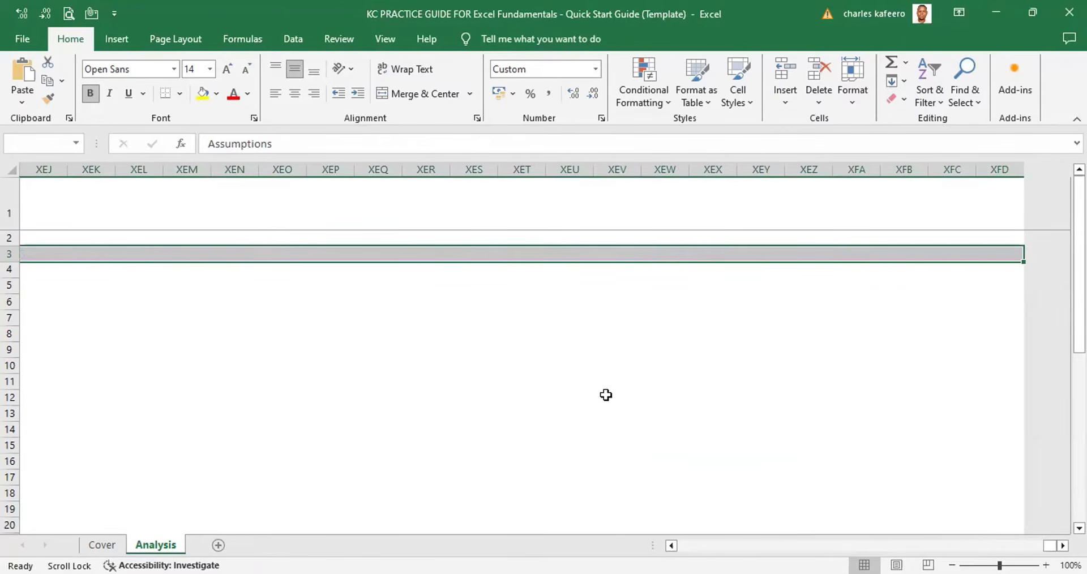
left_click(716, 542)
left_click(716, 543)
key("ctrl+shift+Left")
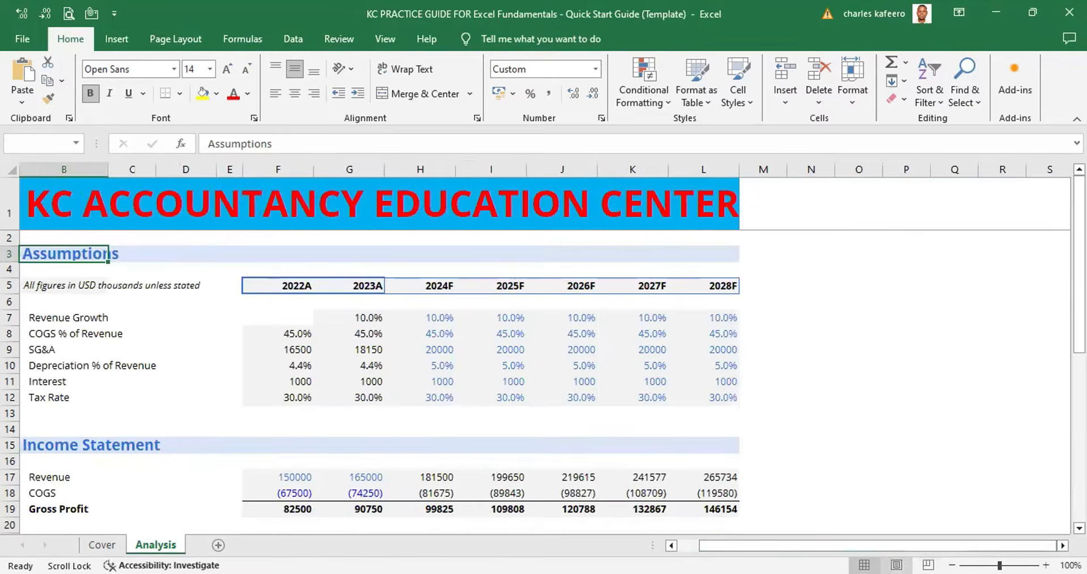
left_click(672, 546)
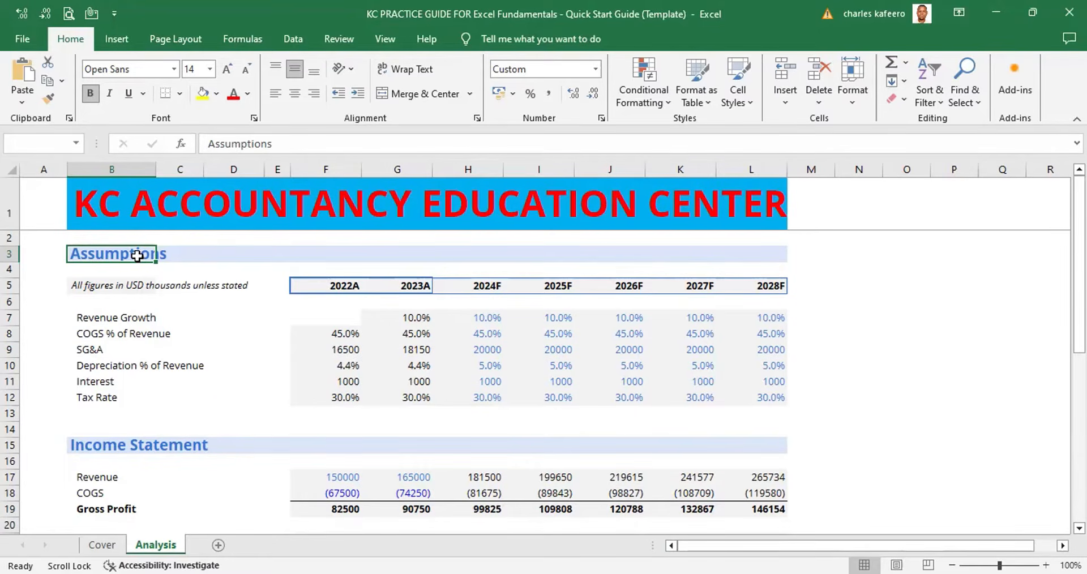
Step: Turn off Scroll Lock and copy the Assumptions heading together with its year header row, range B3:L6
key("Scroll_Lock")
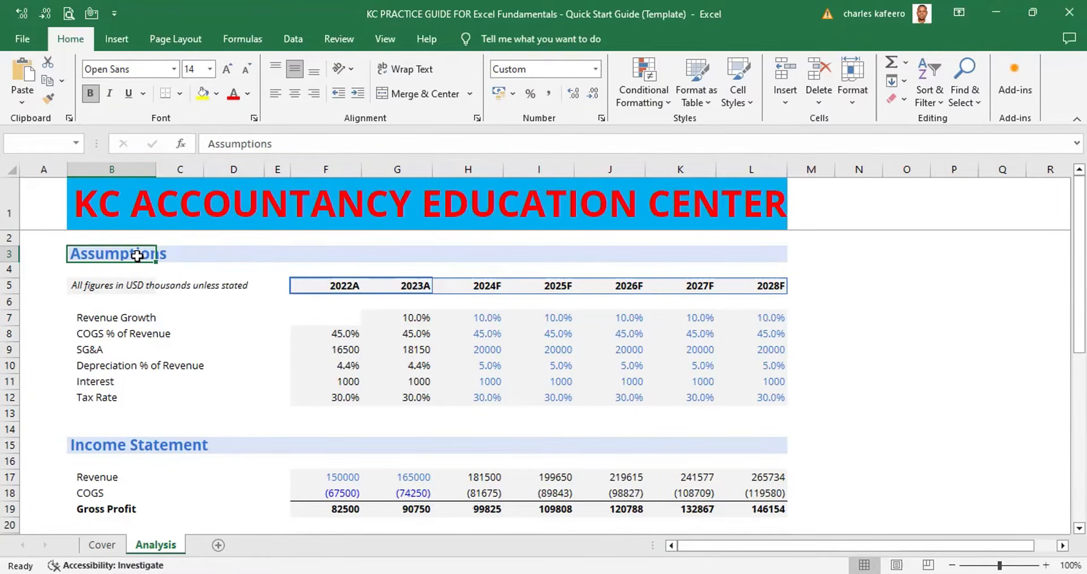
key("shift+Right")
key("shift+Right")
key("shift+Right")
key("shift+Right")
key("shift+Right")
key("shift+Right")
key("shift+Right")
key("shift+Right")
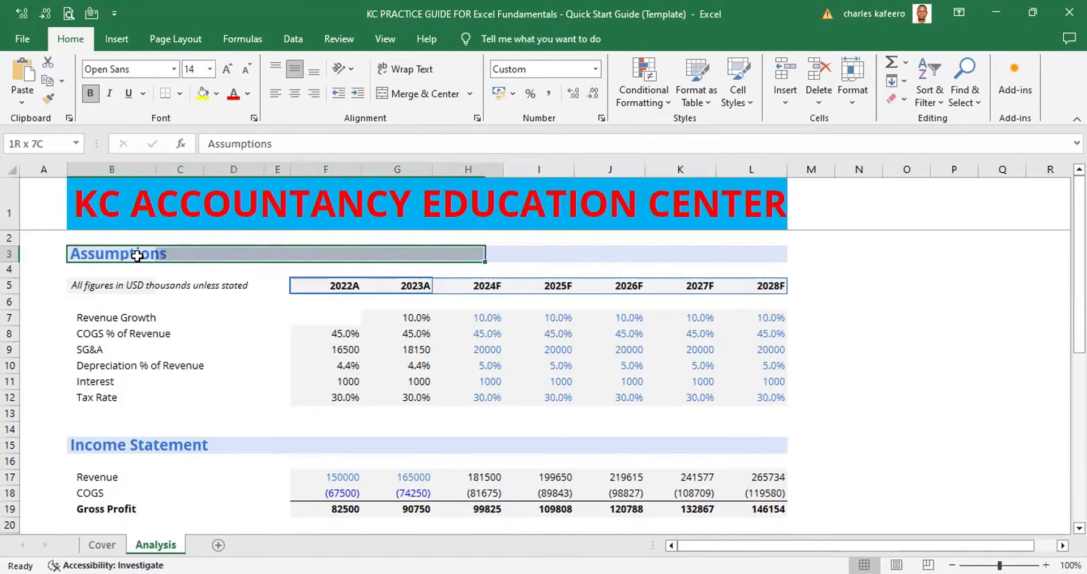
key("shift+Right")
key("shift+Right")
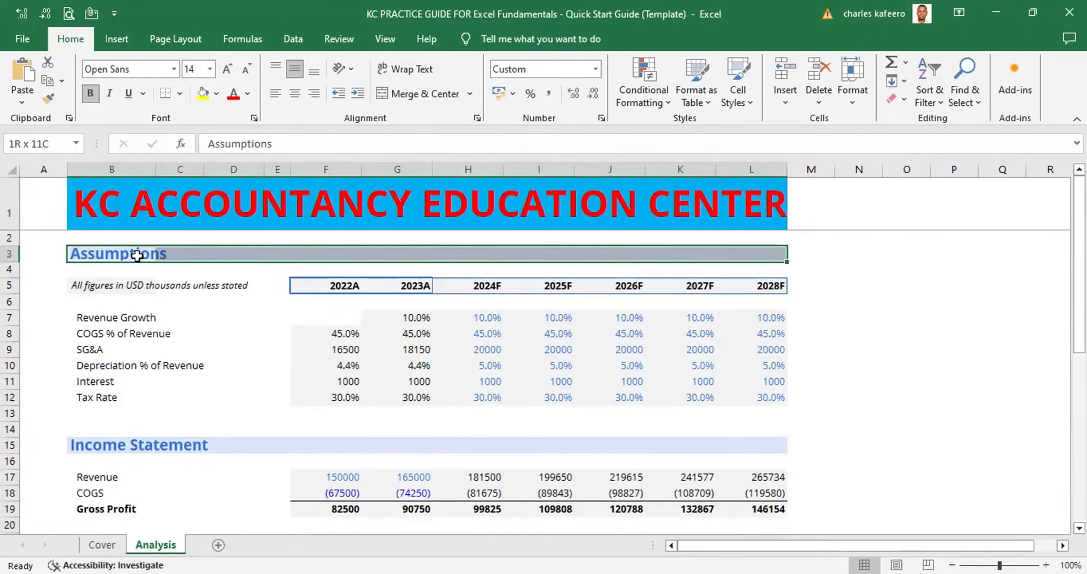
key("shift+Down")
key("shift+Down")
key("shift+Down")
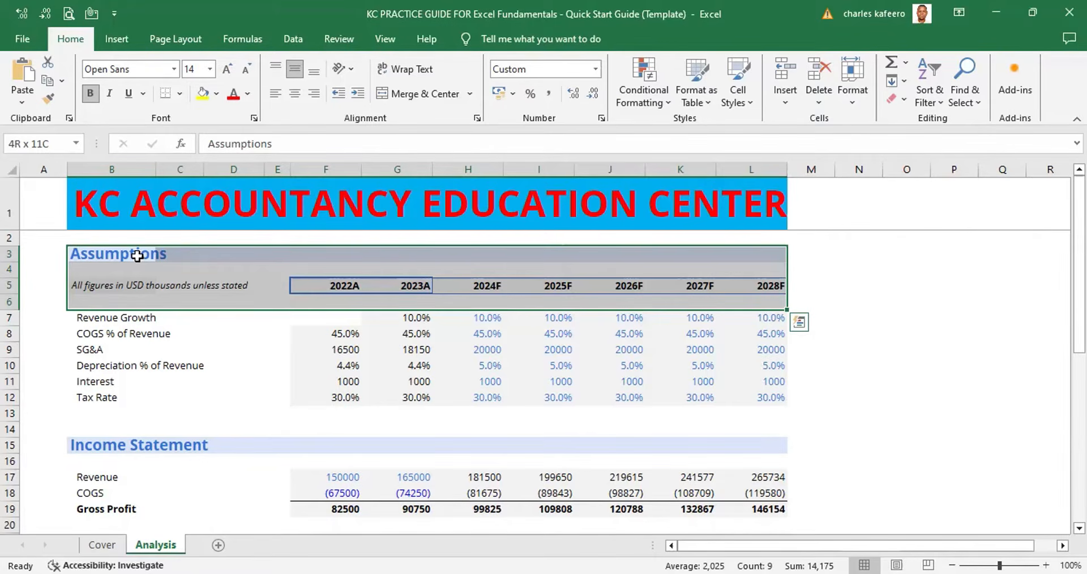
key("ctrl+c")
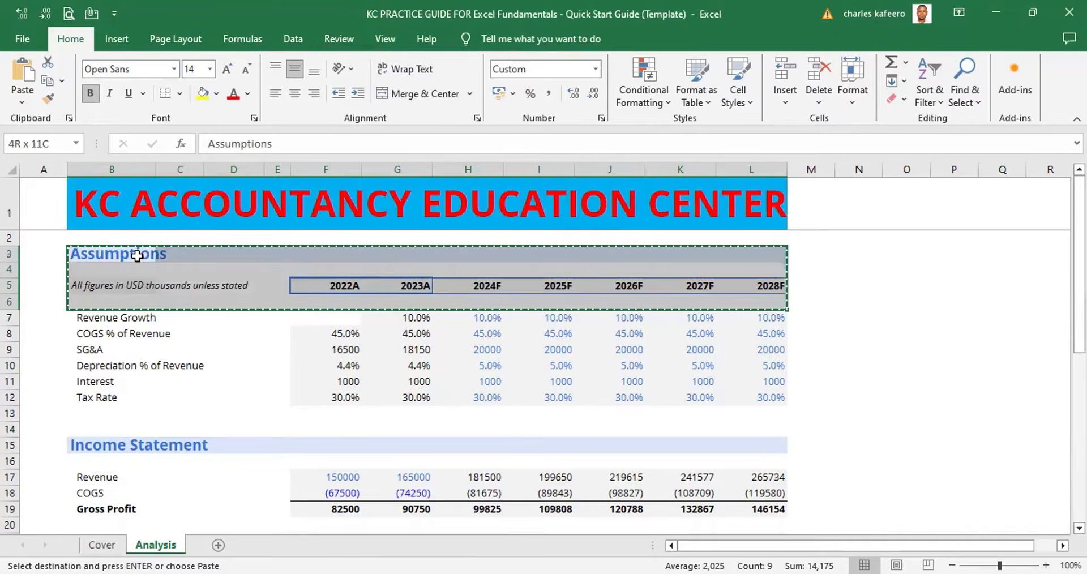
Step: Paste the copied heading and year header block at cell B41, below the Target EBITDA section
key("Down")
key("Down")
key("Down")
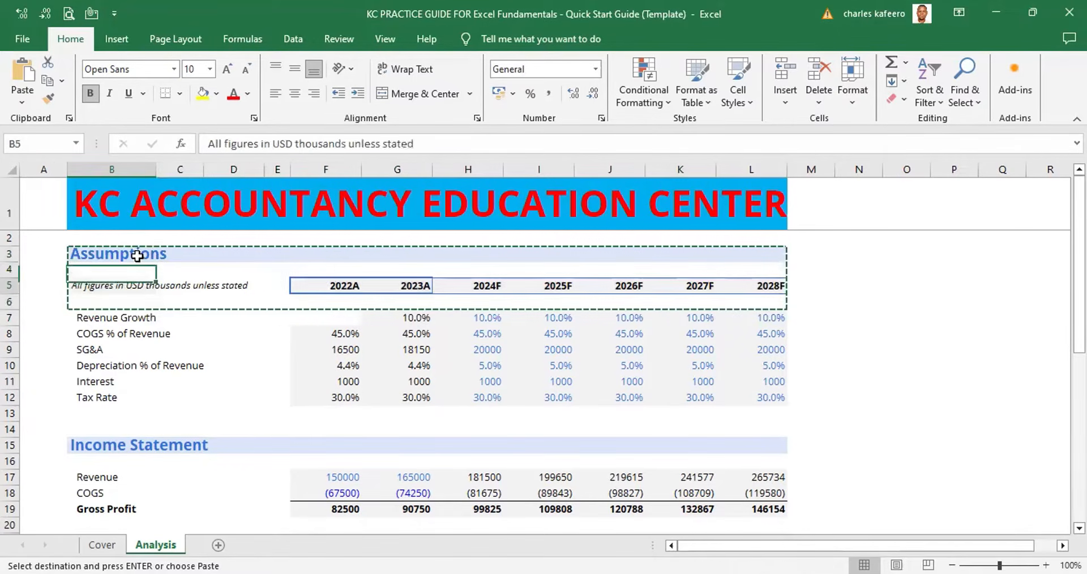
key("Down")
key("Down")
key("Down")
key("Down")
key("Down")
key("Down")
key("Down")
key("Down")
key("Down")
key("Down")
key("Down")
key("Down")
key("Down")
key("Down")
key("Down")
key("Down")
key("Down")
key("Down")
key("Down")
key("Down")
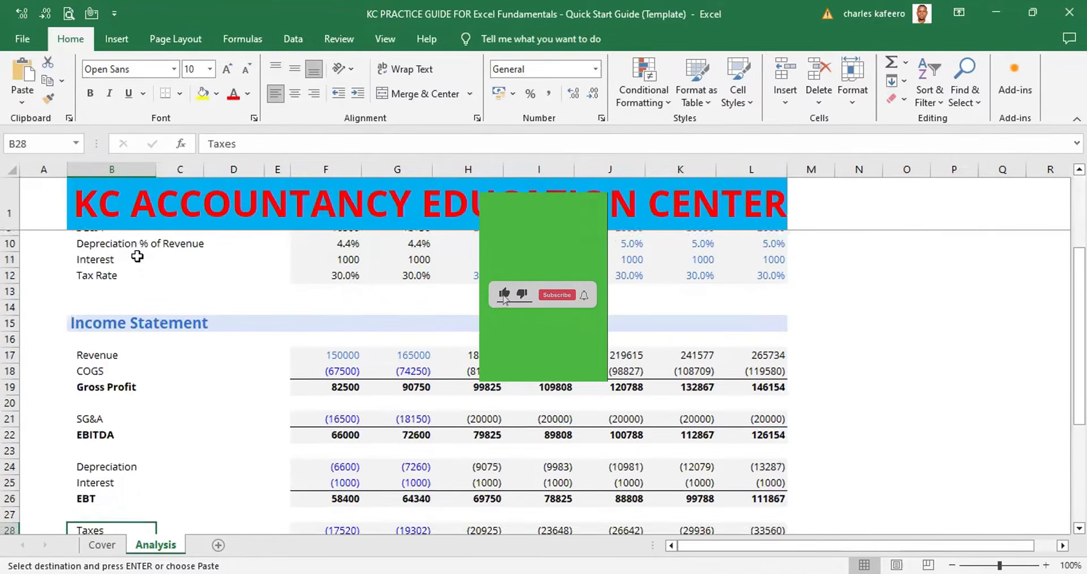
key("Down")
key("Down")
key("Down")
key("Down")
key("Down")
key("Down")
key("Down")
key("Down")
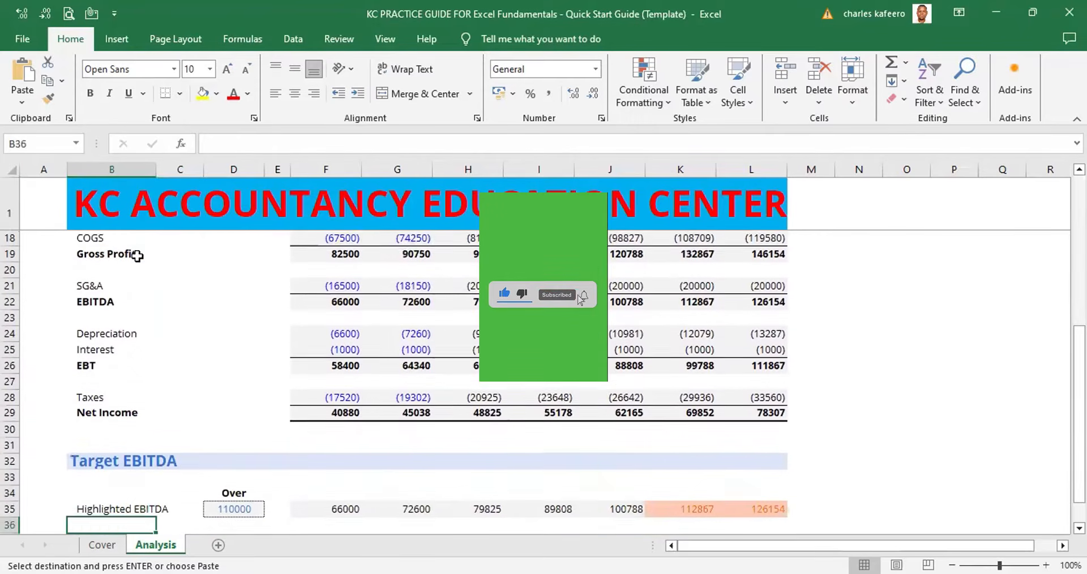
key("Down")
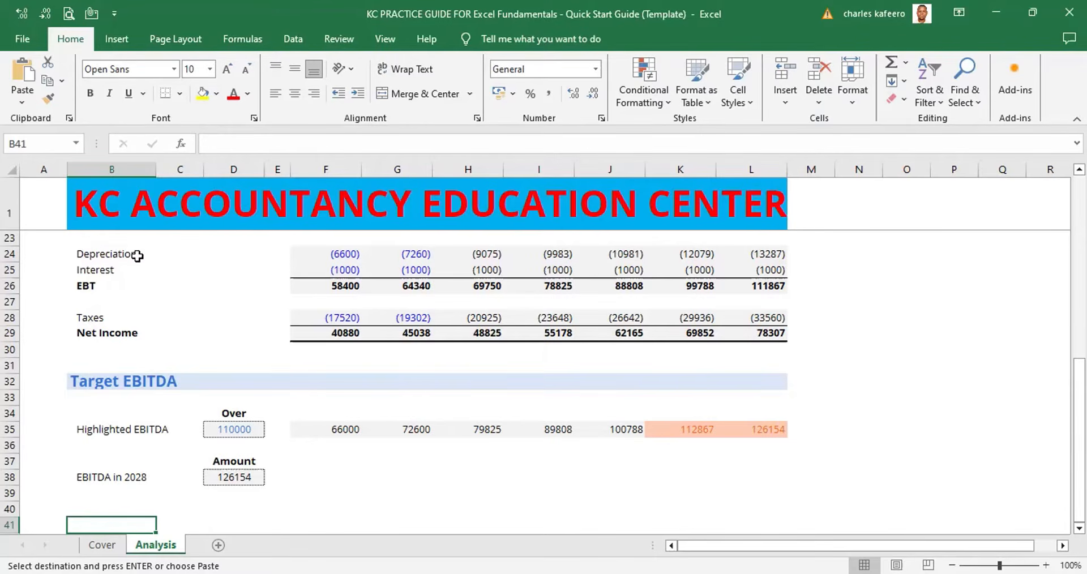
key("ctrl+v")
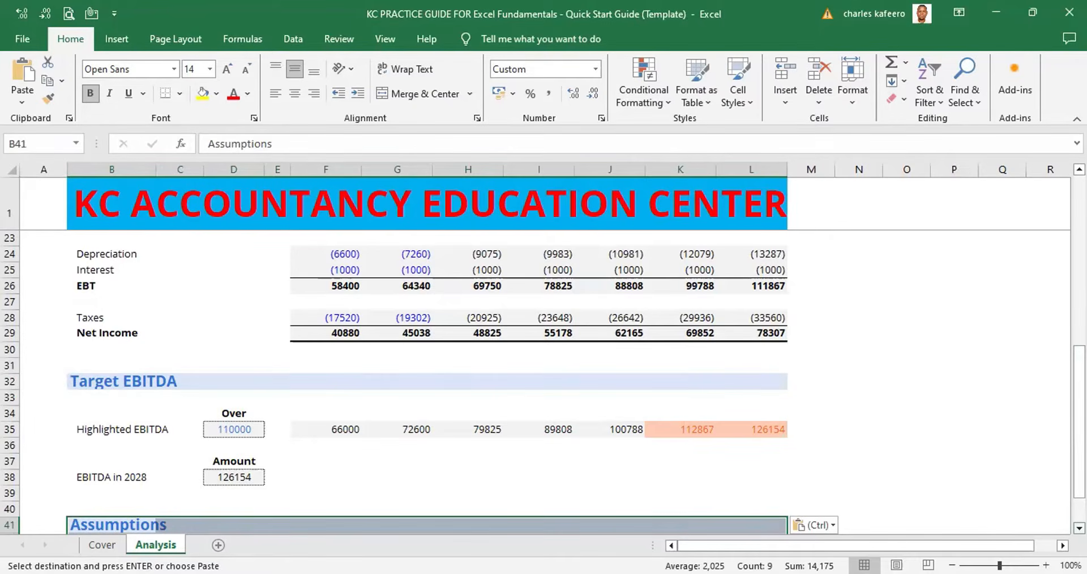
scroll(566, 379, "down", 2)
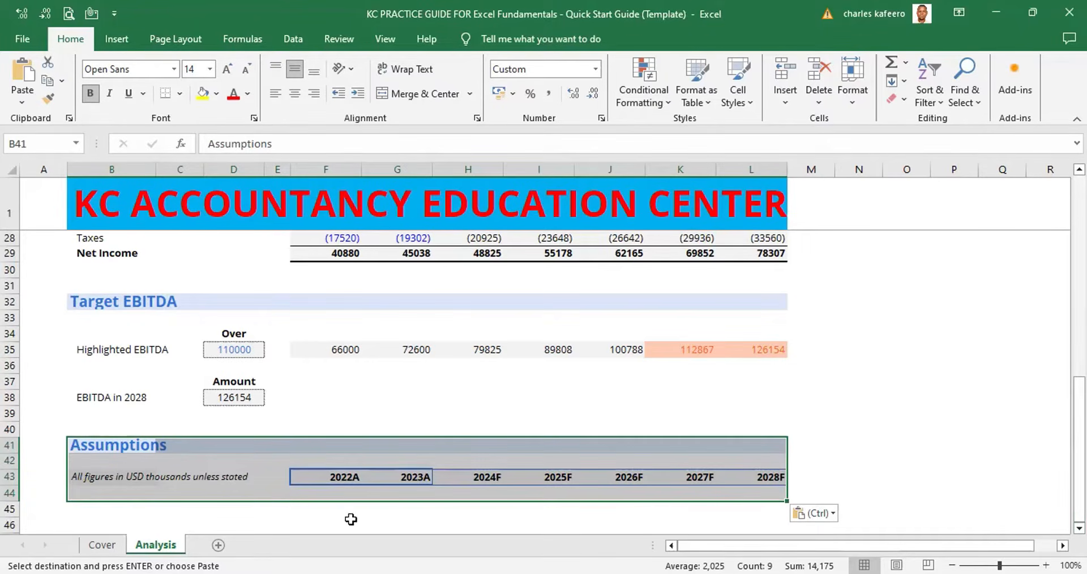
left_click(329, 521)
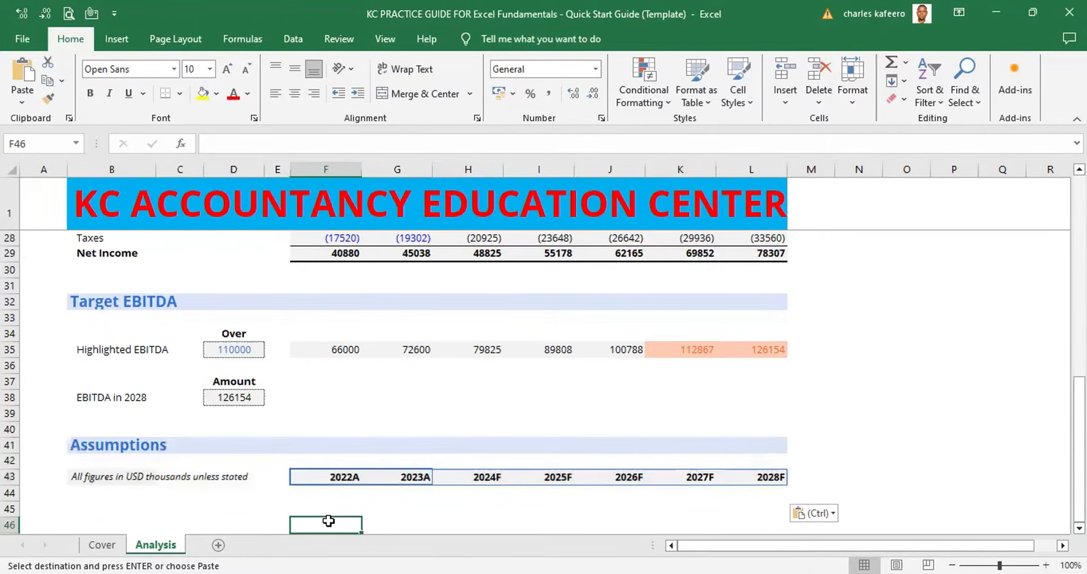
Step: Replace the pasted heading in cell B41 with COMMON SIZE
scroll(1025, 511, "down", 3)
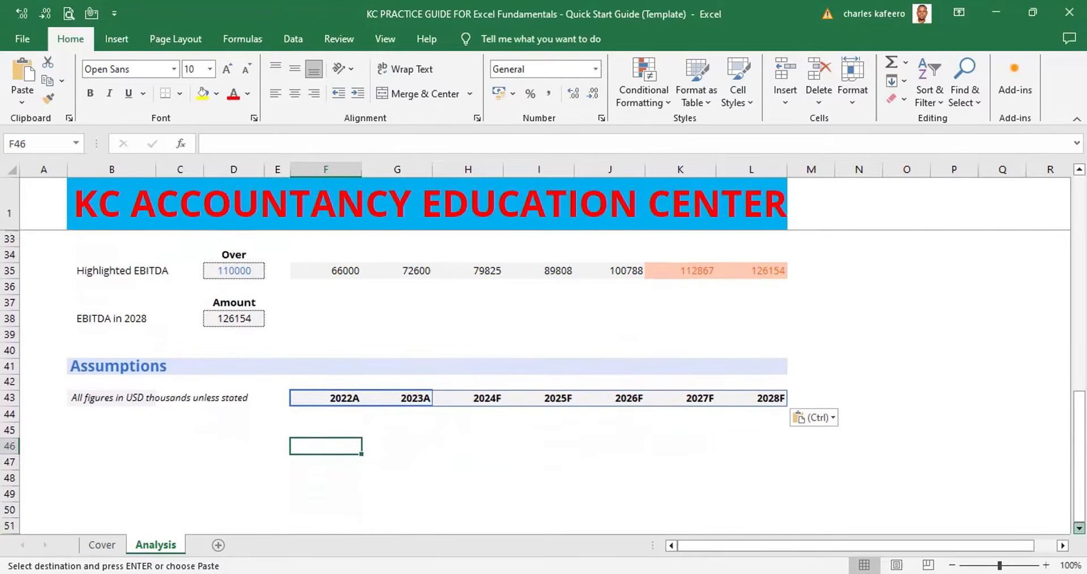
scroll(543, 382, "down", 1)
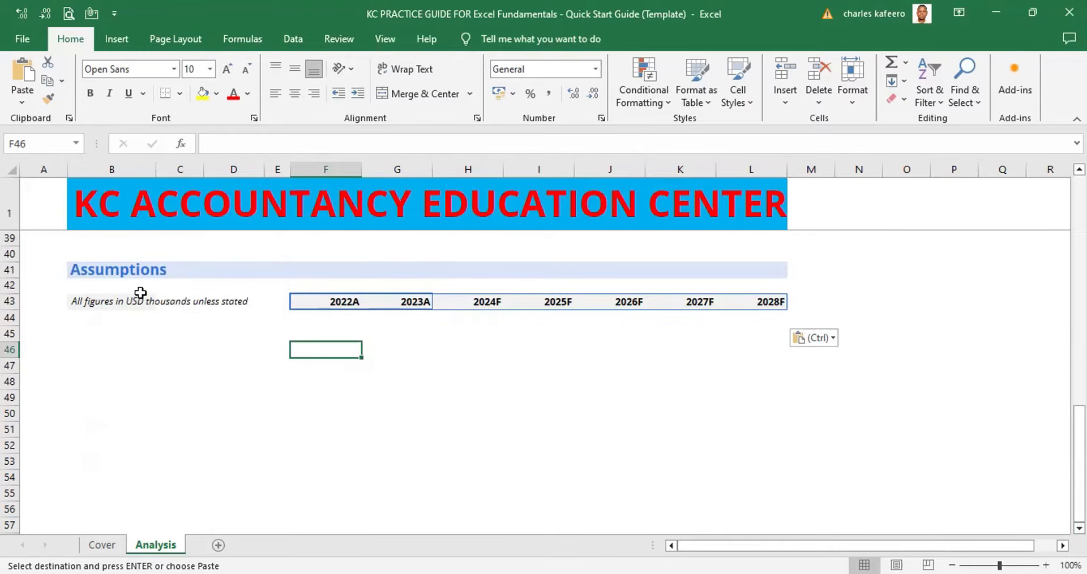
left_click(114, 271)
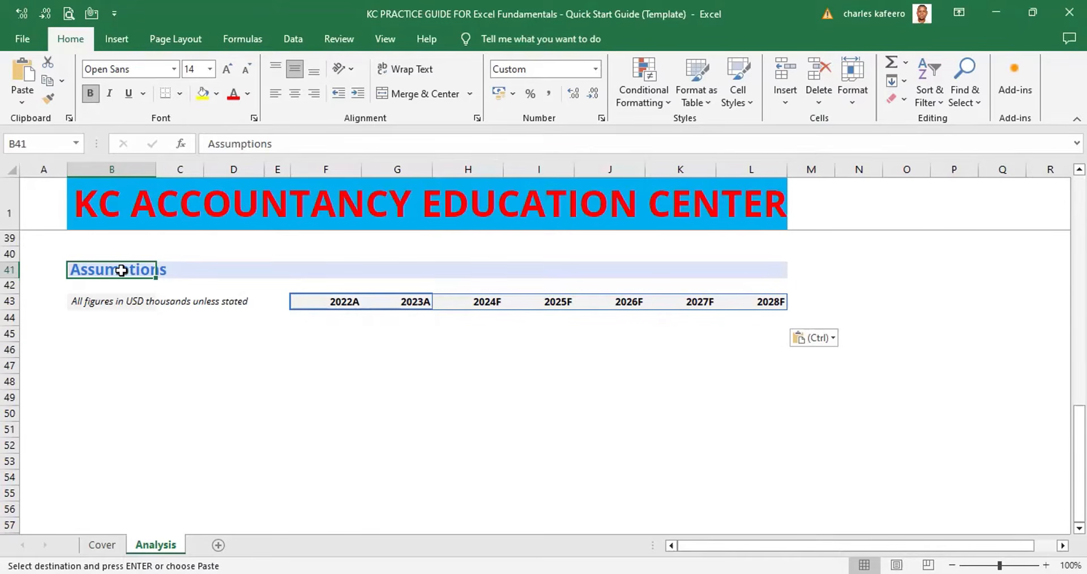
double_click(121, 270)
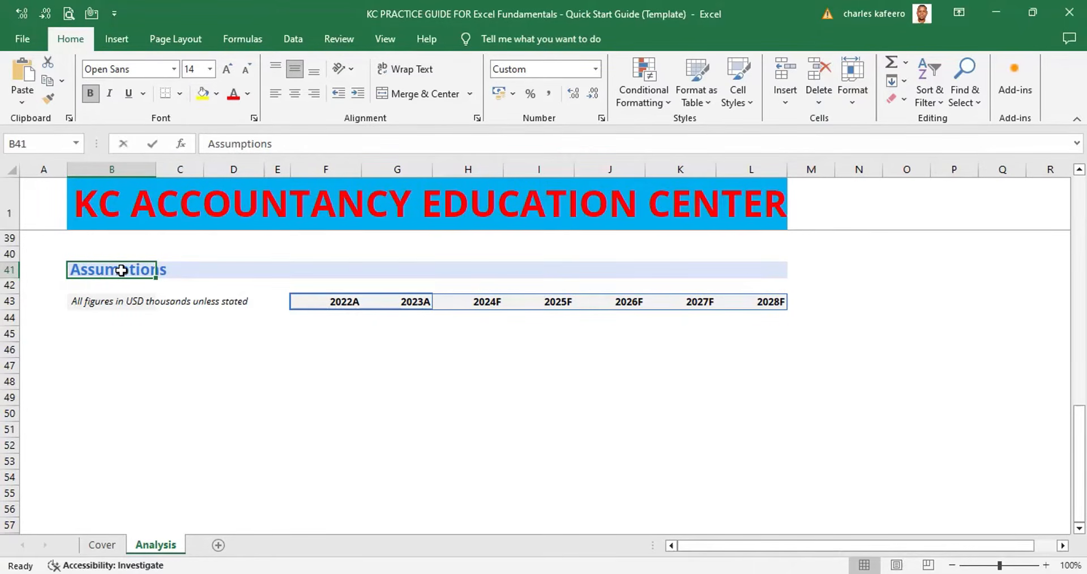
double_click(155, 270)
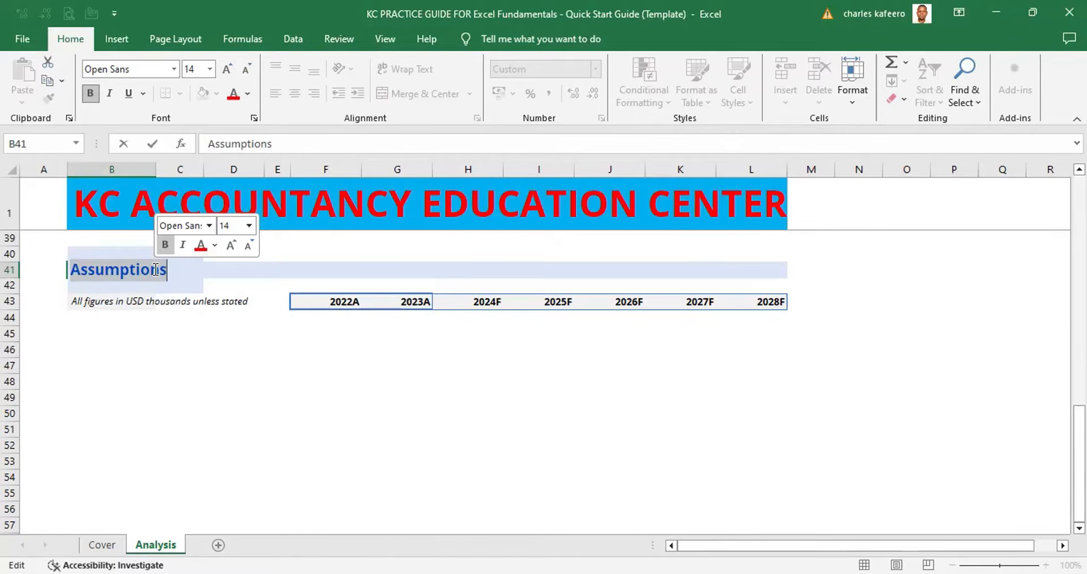
type("COMMON SIZE")
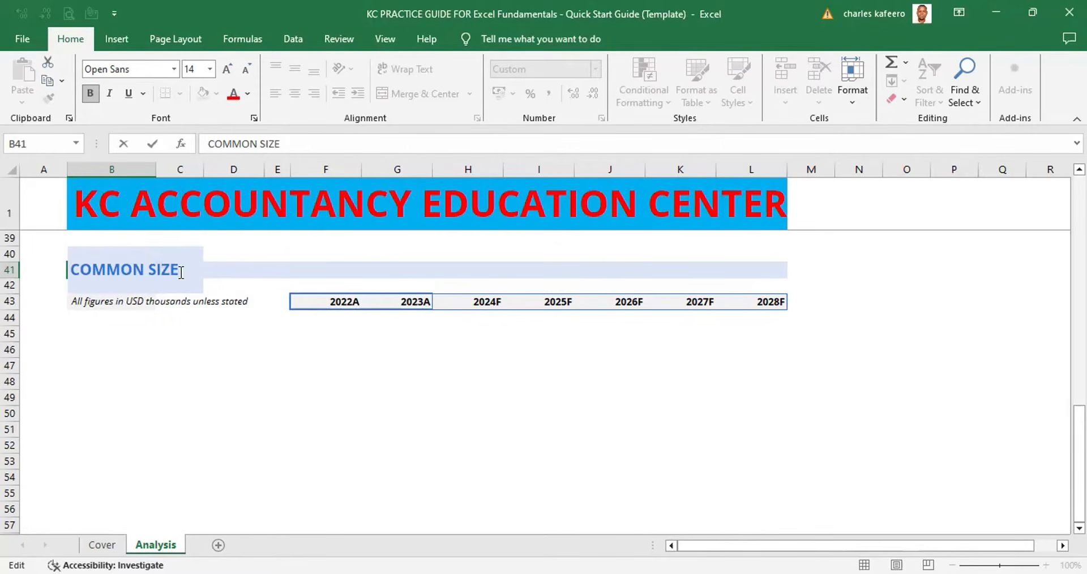
key("ctrl+Return")
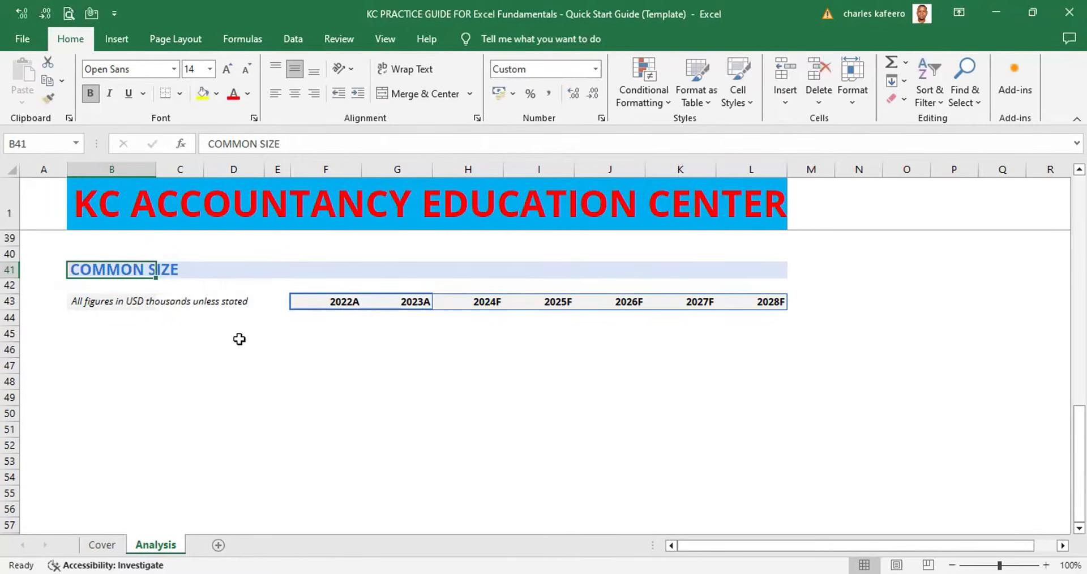
left_click(240, 347)
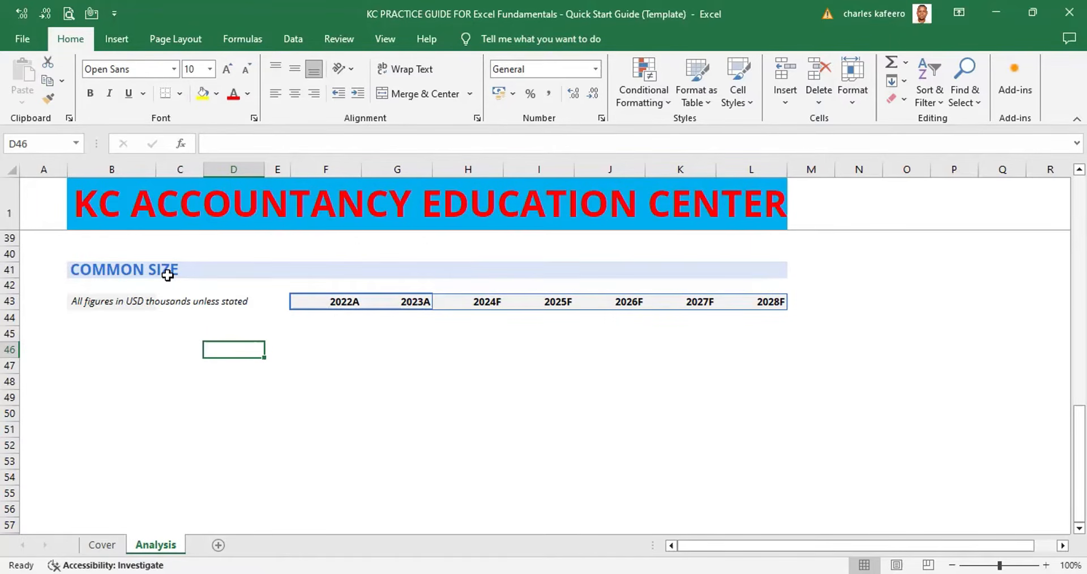
Step: Change the currency in the Assumptions units note in cell B5 to UGX and check the note in the COMMON SIZE section
left_click(112, 300)
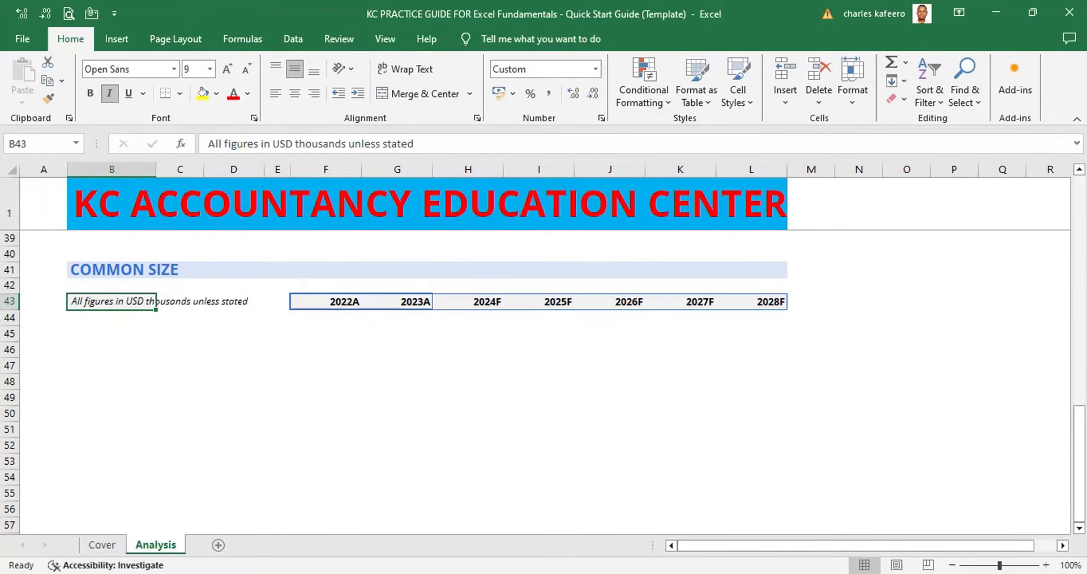
scroll(544, 351, "up", 12)
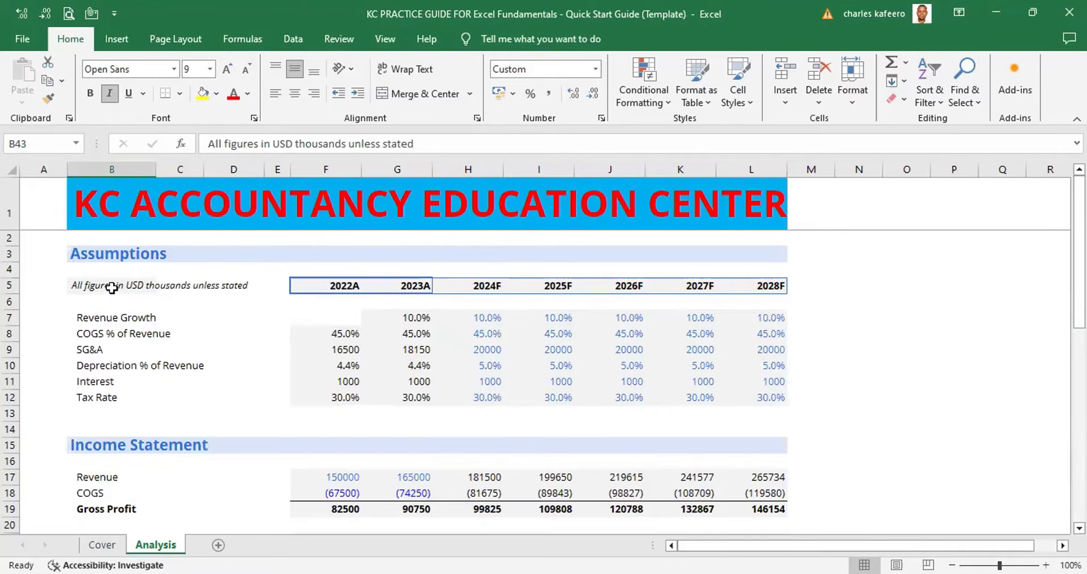
left_click(112, 287)
double_click(126, 285)
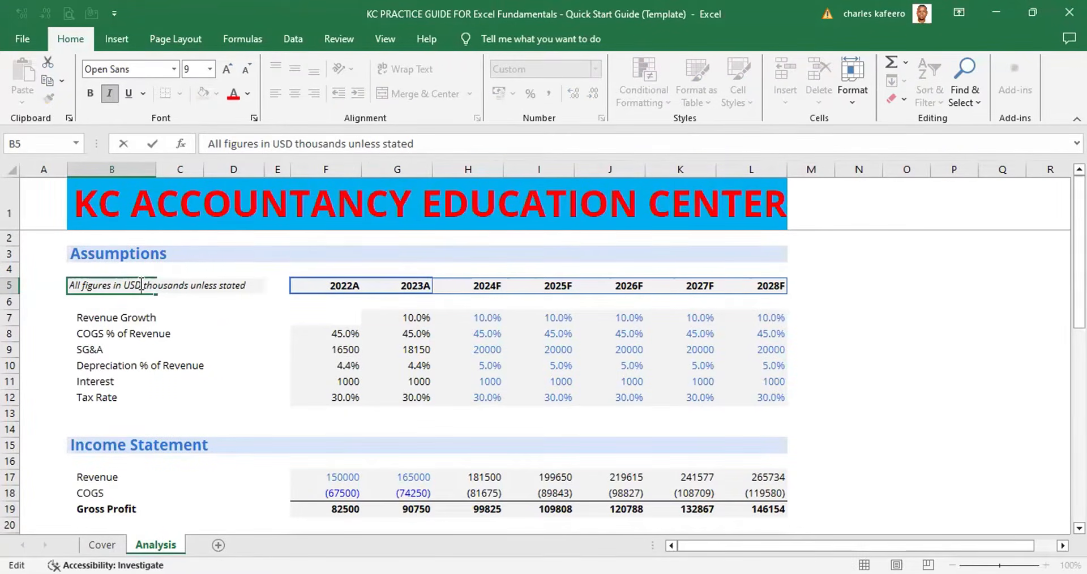
key("BackSpace")
key("BackSpace")
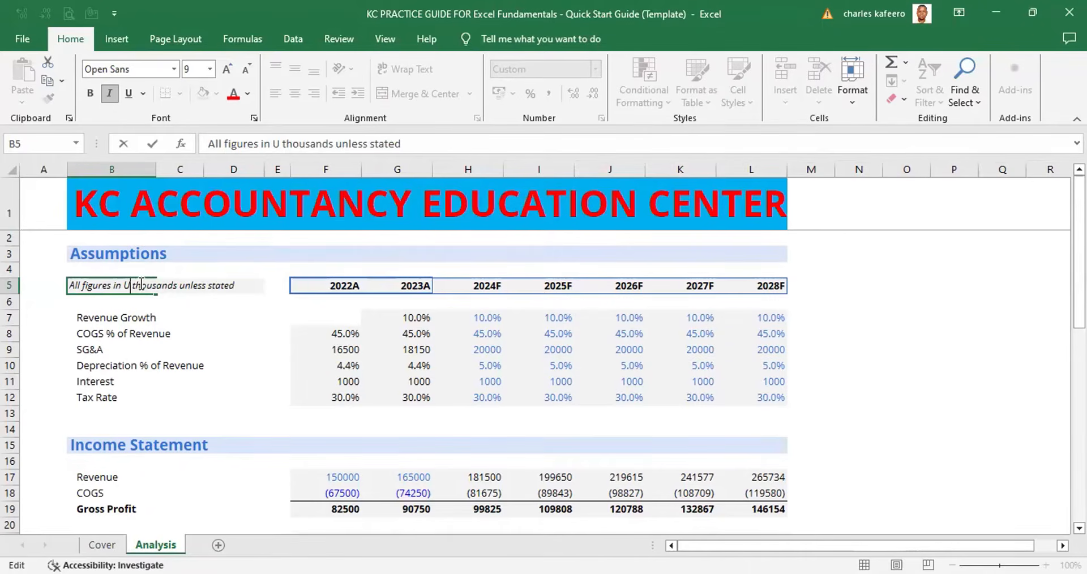
type("GX")
left_click(253, 326)
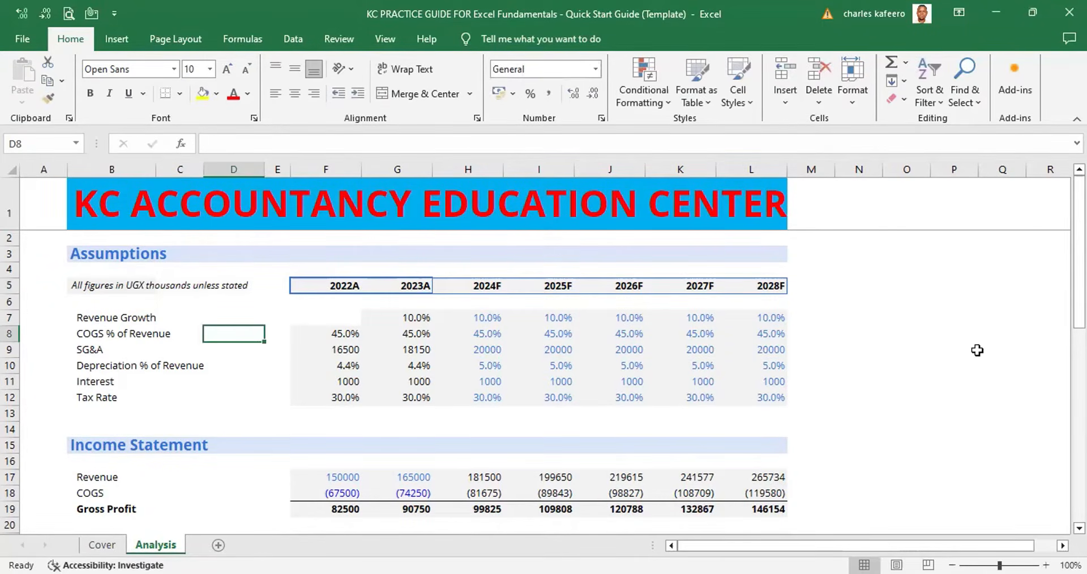
left_click(1079, 528)
left_click(1079, 528)
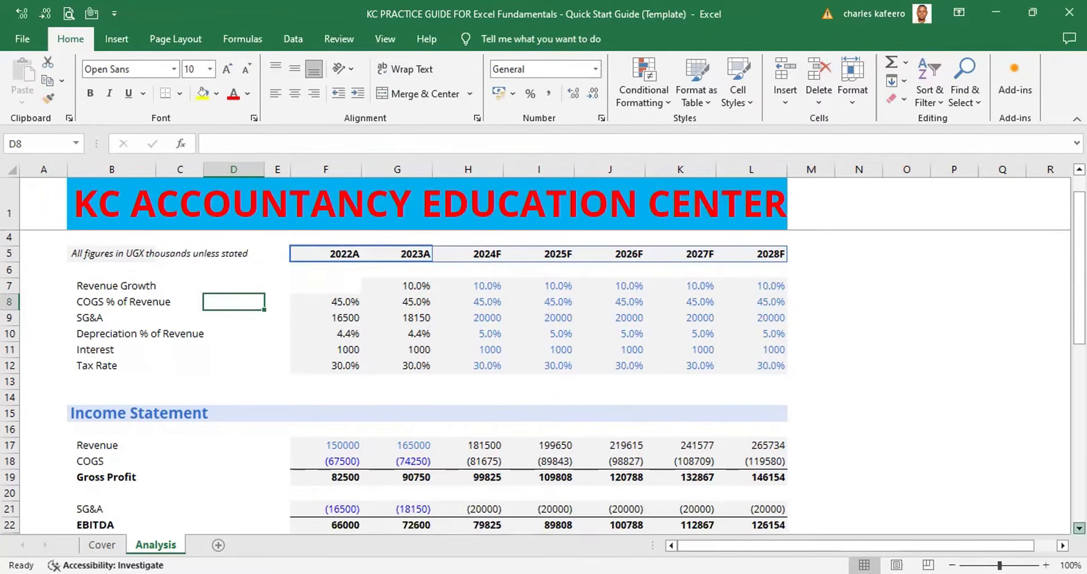
scroll(1079, 527, "down", 7)
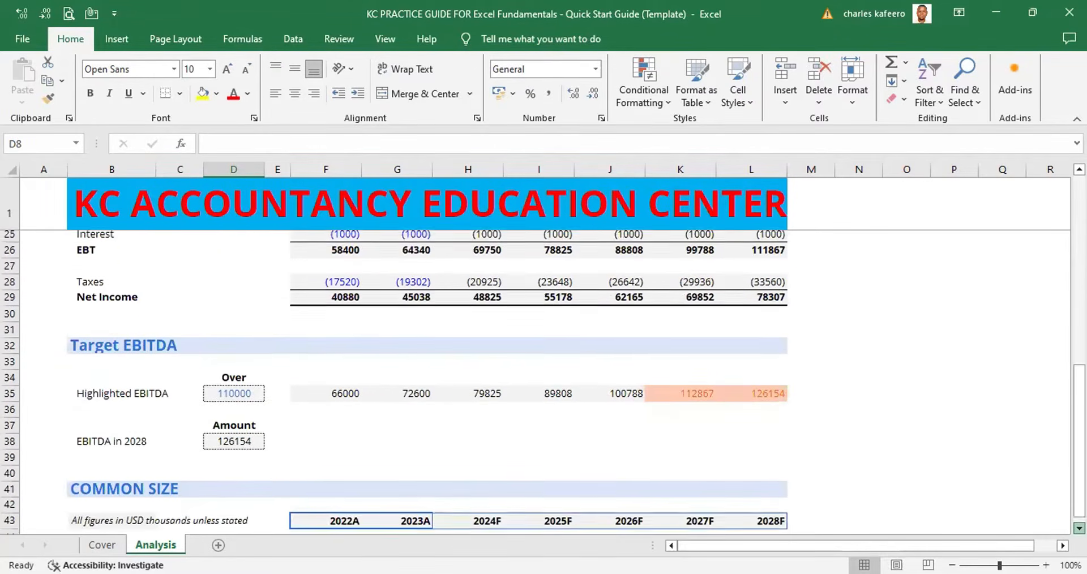
scroll(1079, 527, "down", 4)
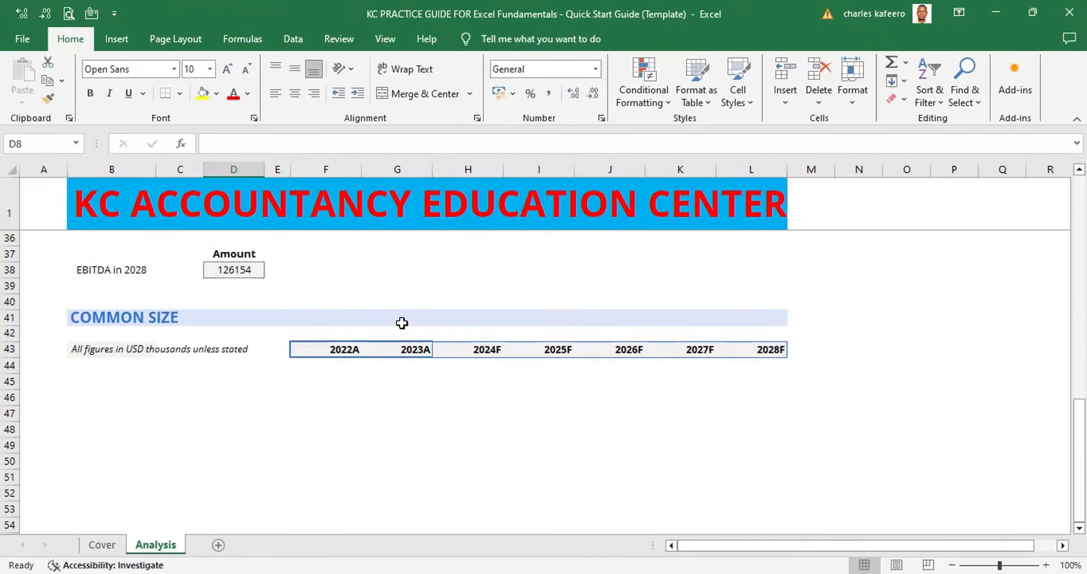
Step: Restore the currency in the Assumptions units note in cell B5 to USD
scroll(501, 282, "up", 11)
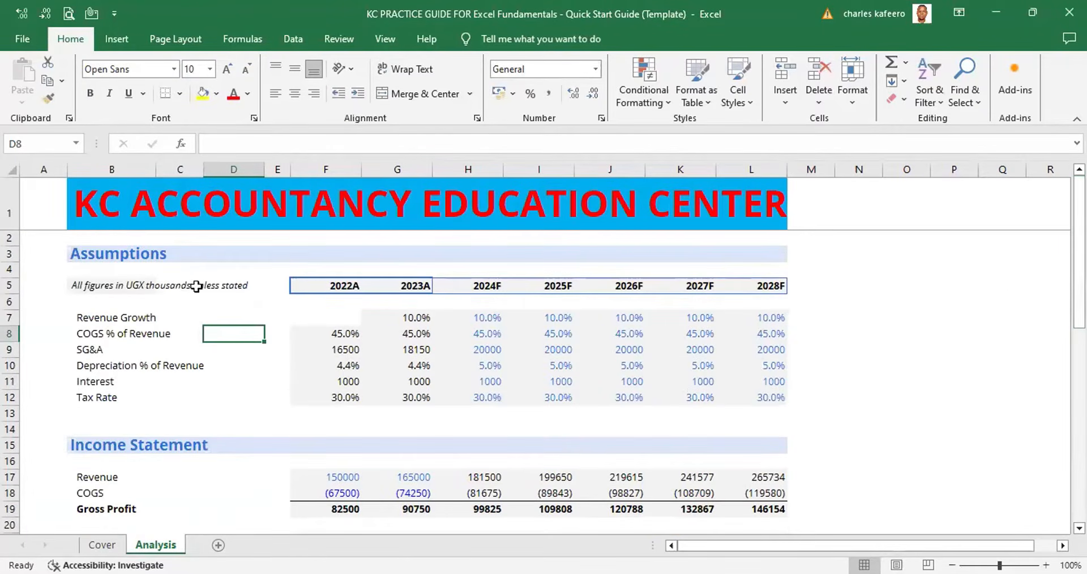
double_click(132, 288)
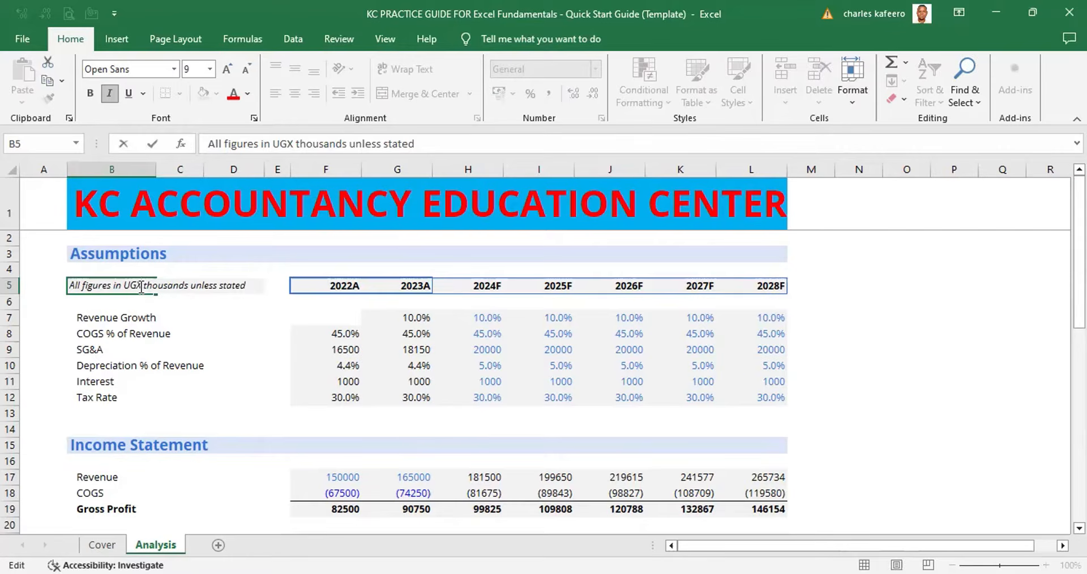
key("Delete")
key("Delete")
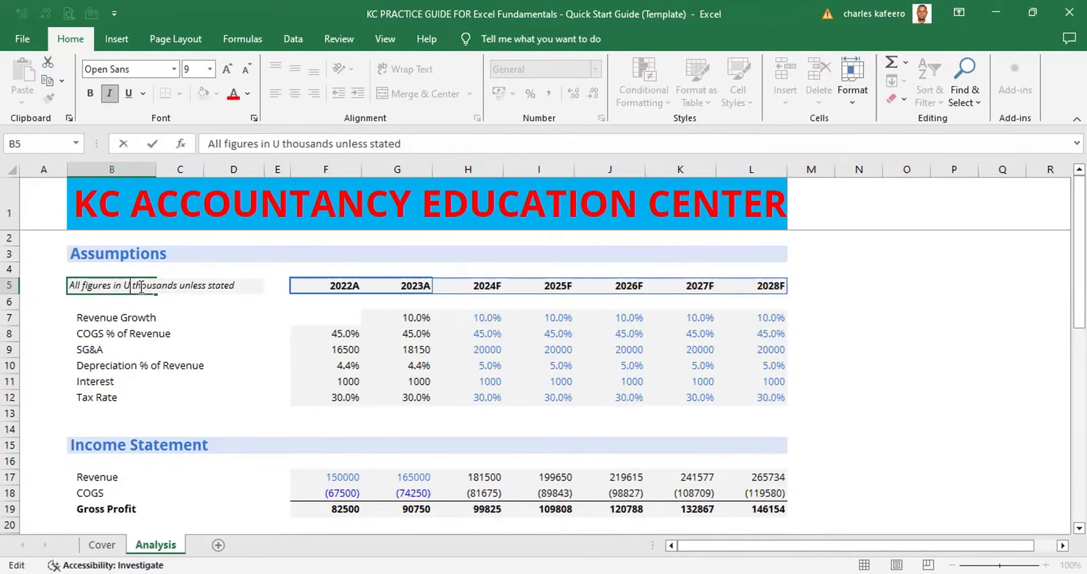
type("SD")
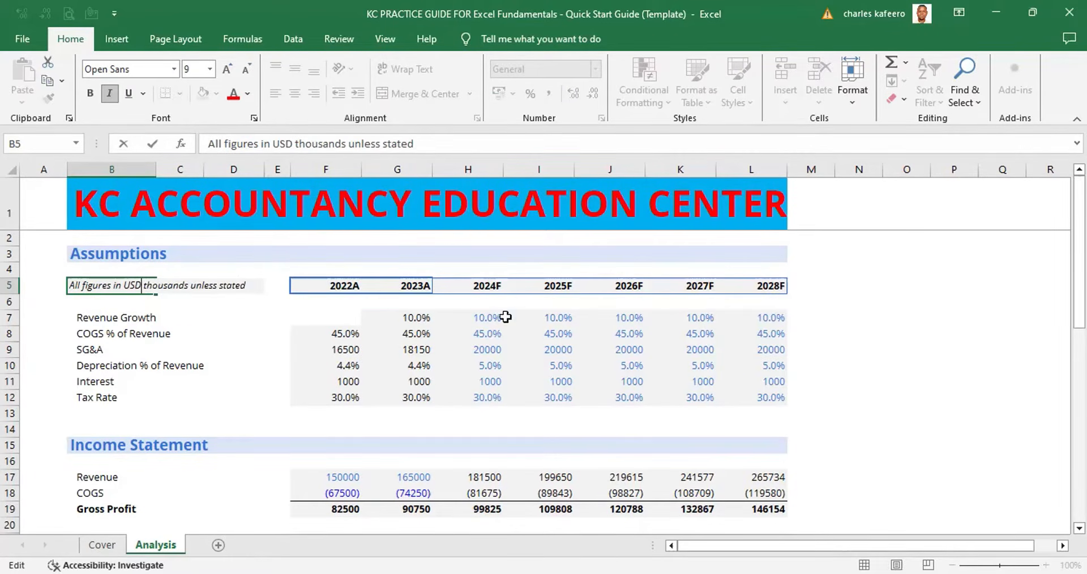
left_click(936, 315)
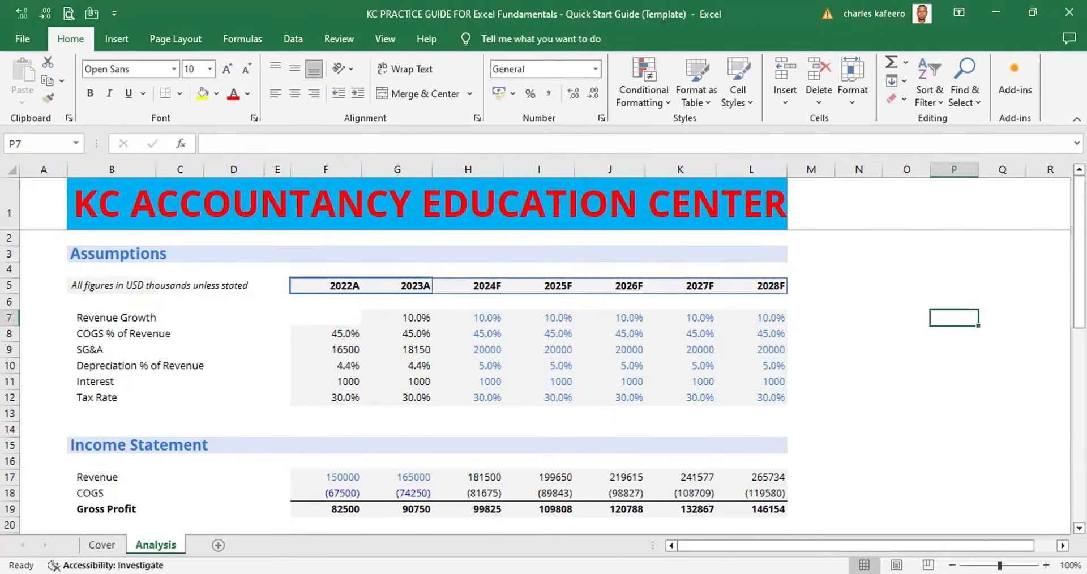
Step: Replace the COMMON SIZE units note in cell B43 with a formula referring to the Assumptions units note, =B5
left_click(1078, 527)
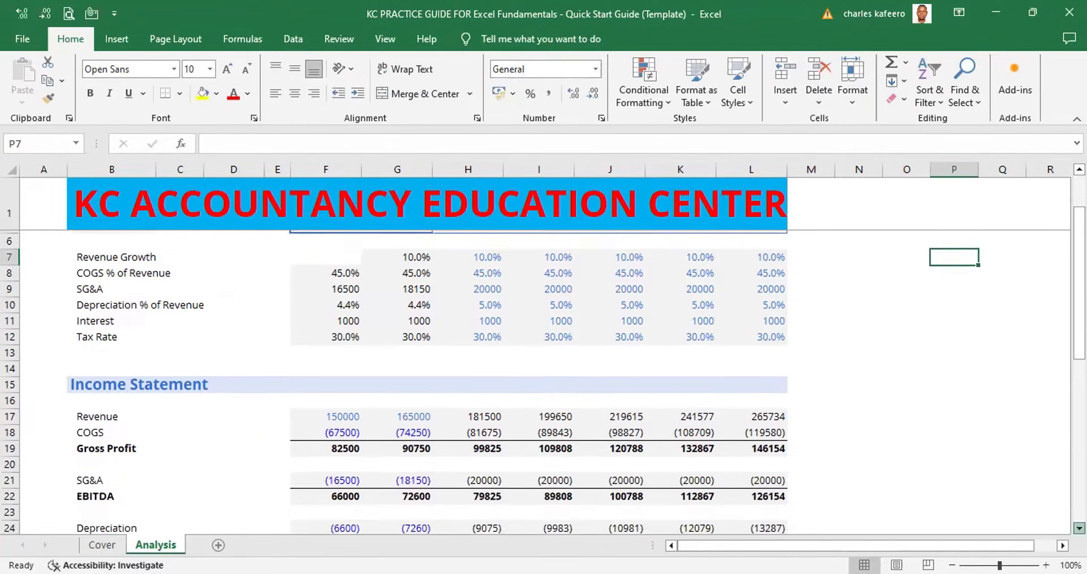
scroll(1079, 528, "down", 9)
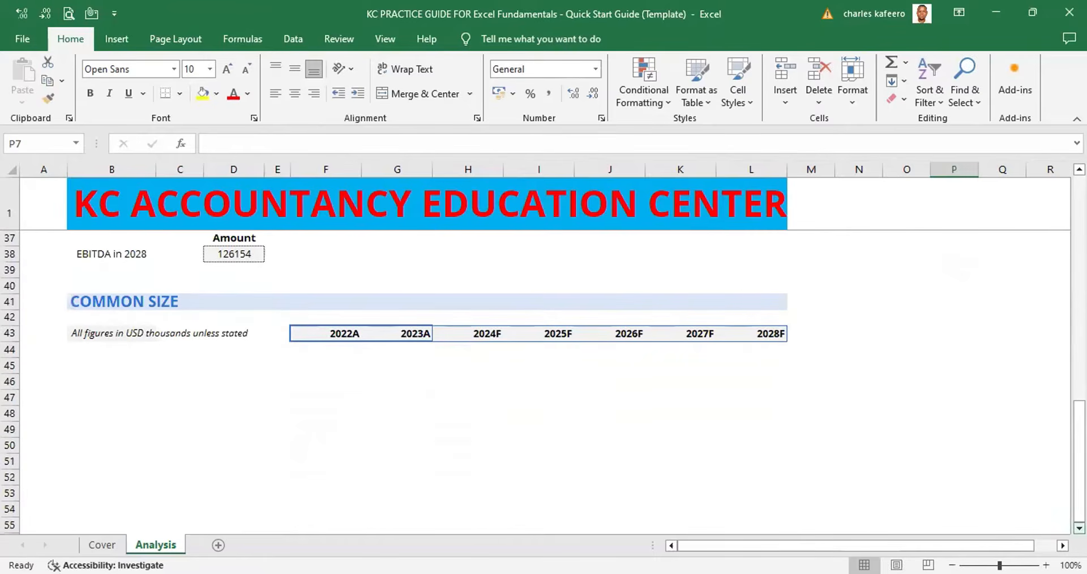
left_click(122, 333)
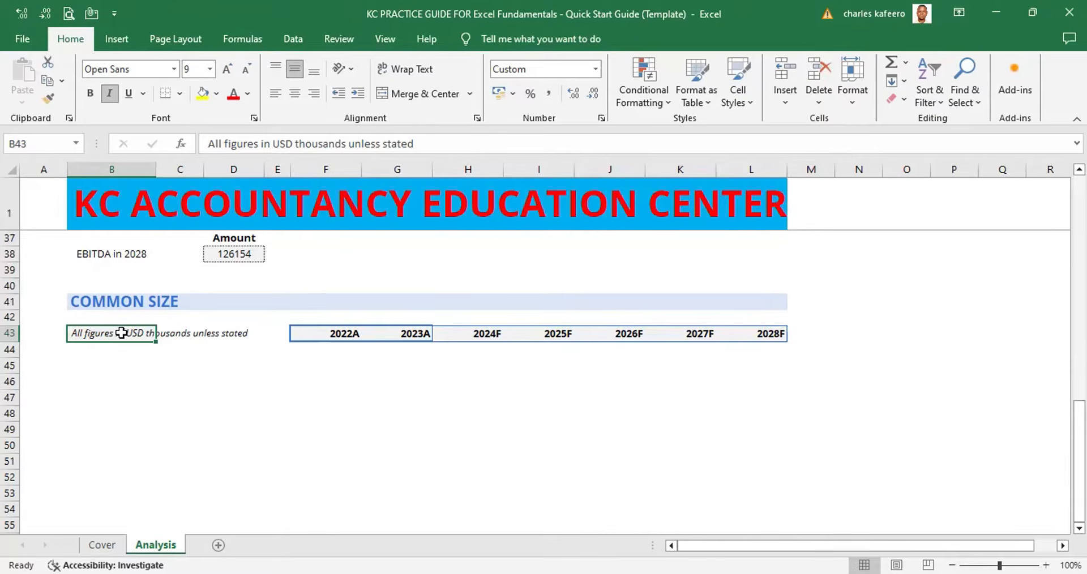
type("=")
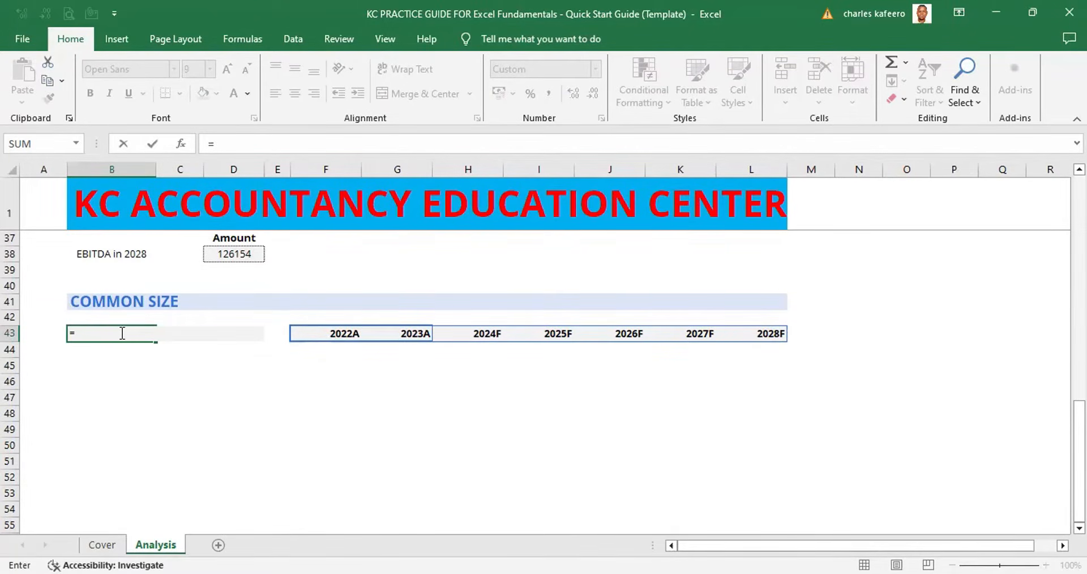
key("Up")
key("Up")
key("Up")
key("Up")
key("Up")
key("Up")
key("Up")
key("Up")
key("Up")
key("Up")
key("Up")
key("Up")
key("Up")
key("Up")
key("Up")
key("Up")
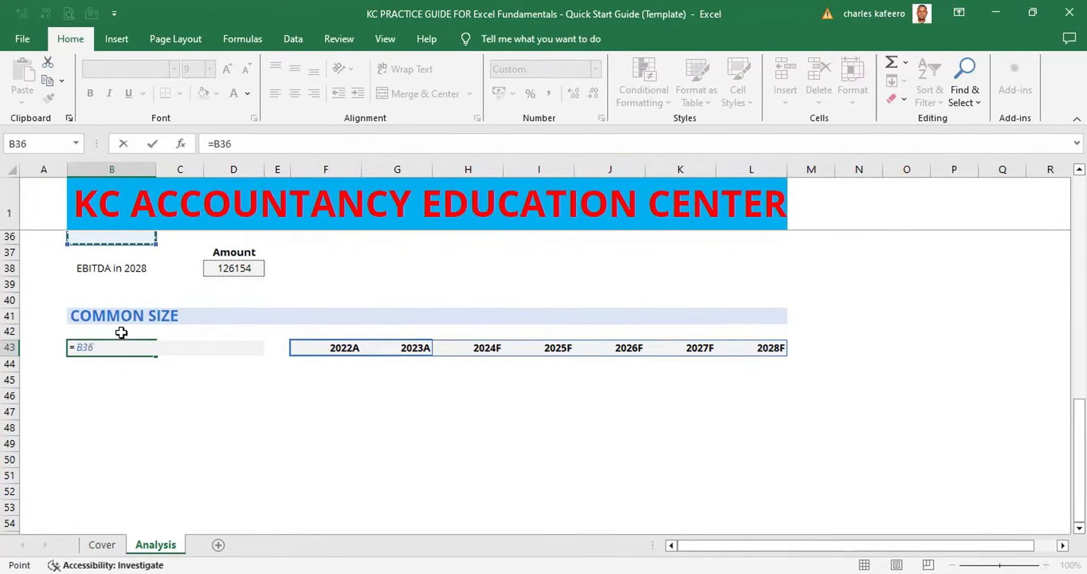
key("Up")
key("Up")
key("Up")
key("Up")
key("Up")
key("Up")
key("Up")
key("Up")
key("Up")
key("Up")
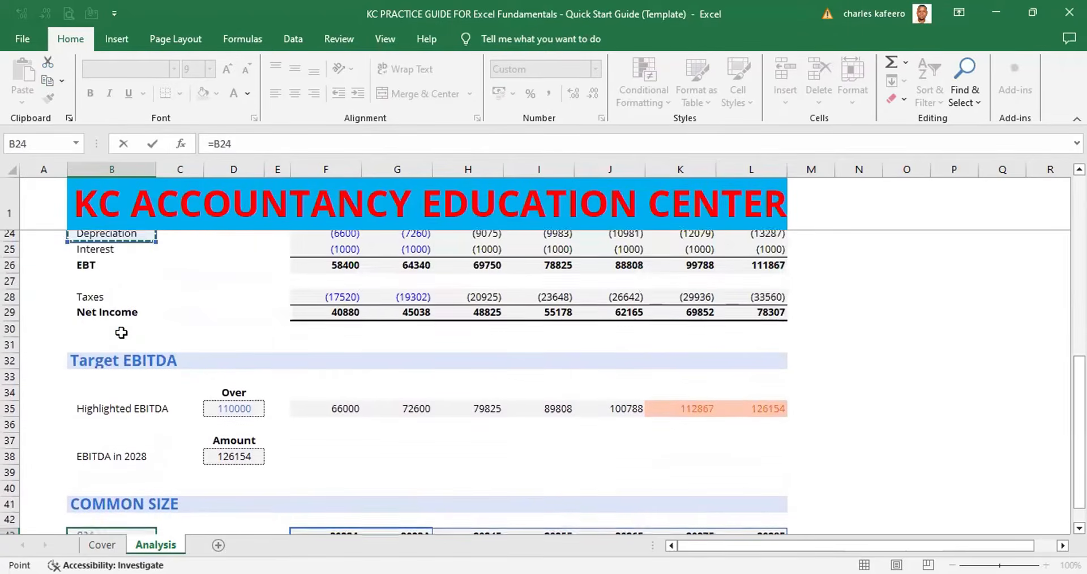
key("Up")
key("Up")
key("Up")
key("Up")
key("Up")
key("Up")
key("Up")
key("Up")
key("Up")
key("Up")
key("Up")
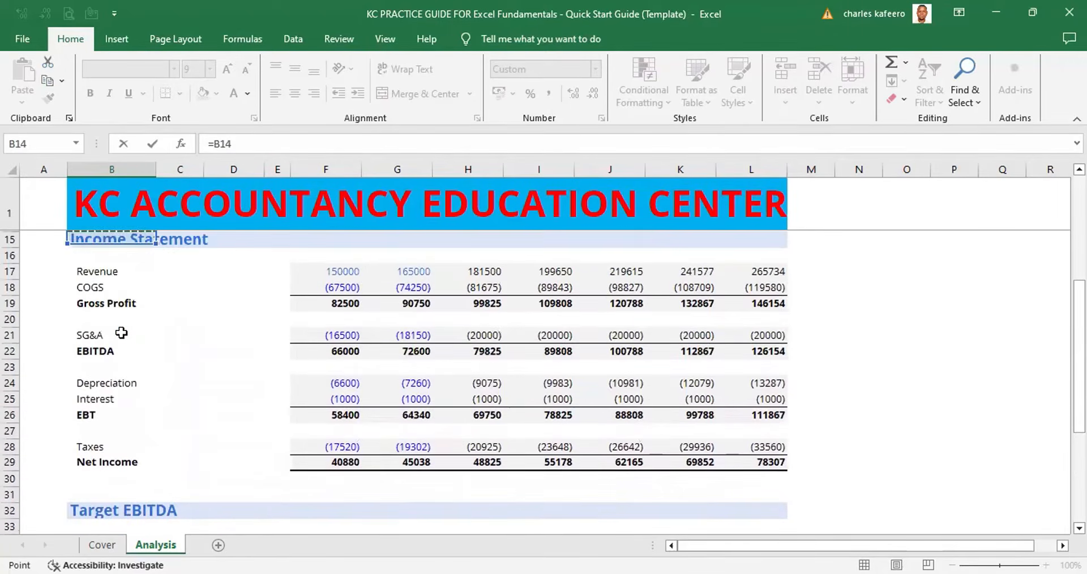
key("Up")
key("Up")
key("Up")
key("Up")
key("Up")
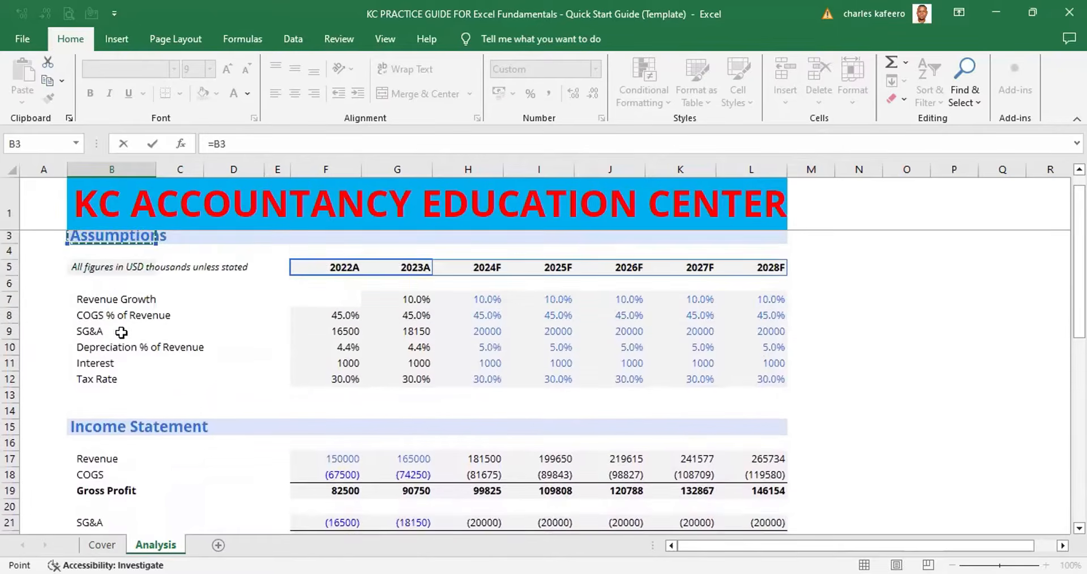
key("Down")
key("Down")
key("Down")
key("Down")
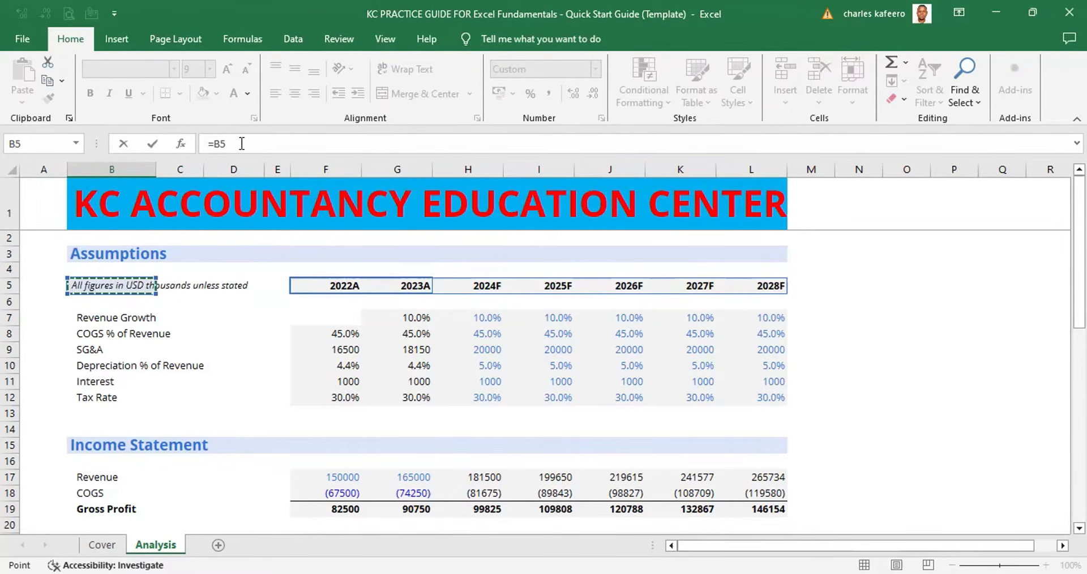
Step: Make the cell B43 reference absolute as =$B$5, enter the formula and check the COMMON SIZE note
left_click(221, 145)
type("$")
left_click(214, 144)
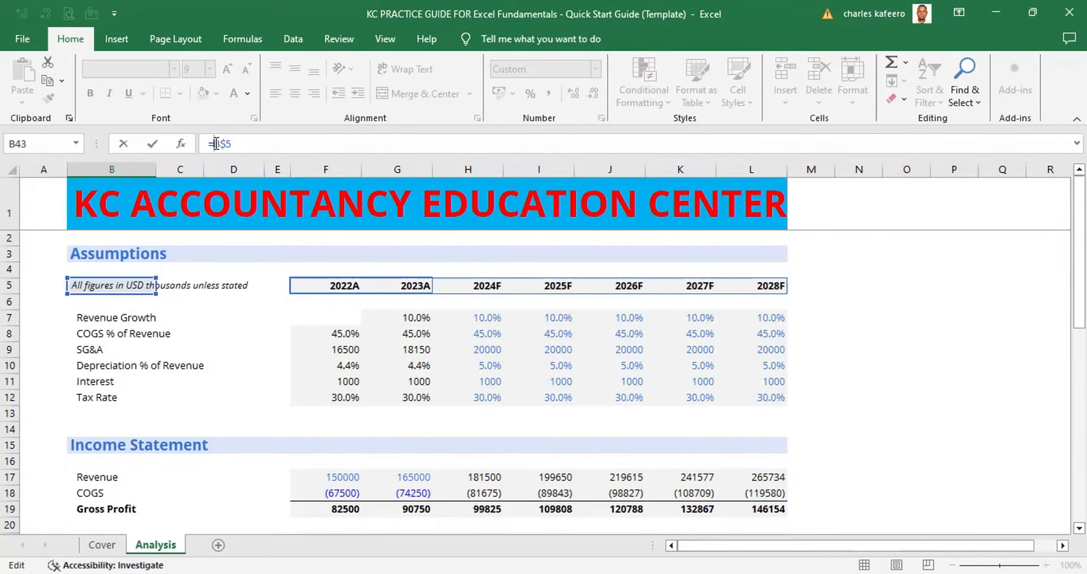
type("$")
key("Escape")
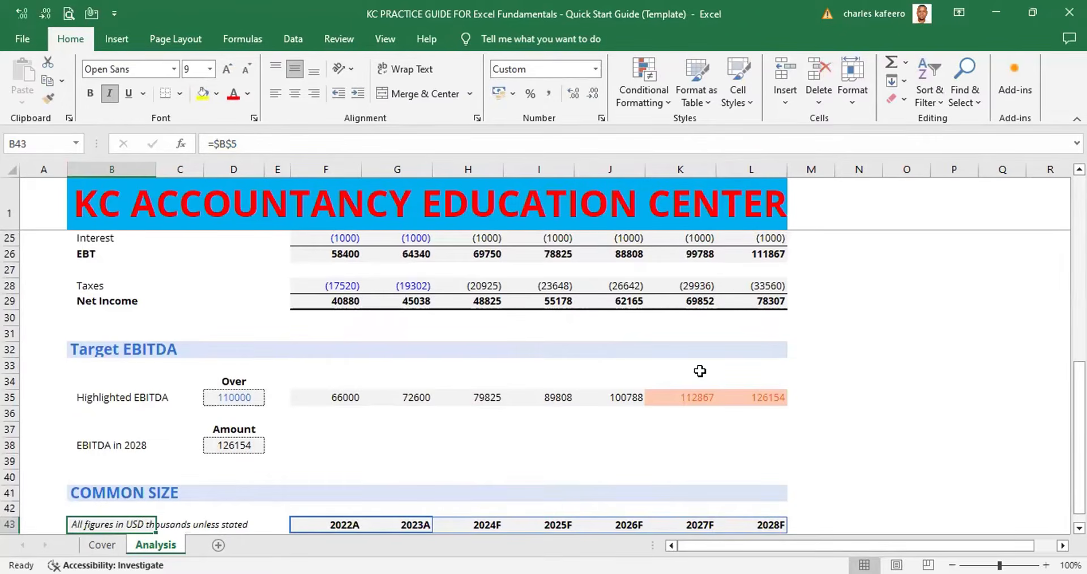
scroll(1053, 487, "down", 3)
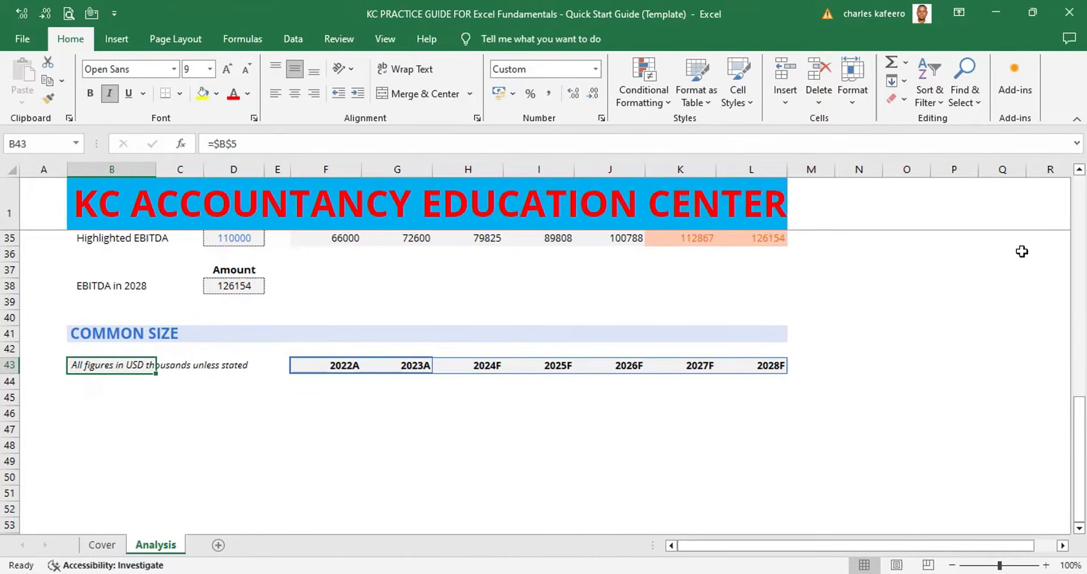
Step: Change the currency in the Assumptions units note in cell B5 to UGX and check the linked COMMON SIZE note
scroll(727, 296, "up", 11)
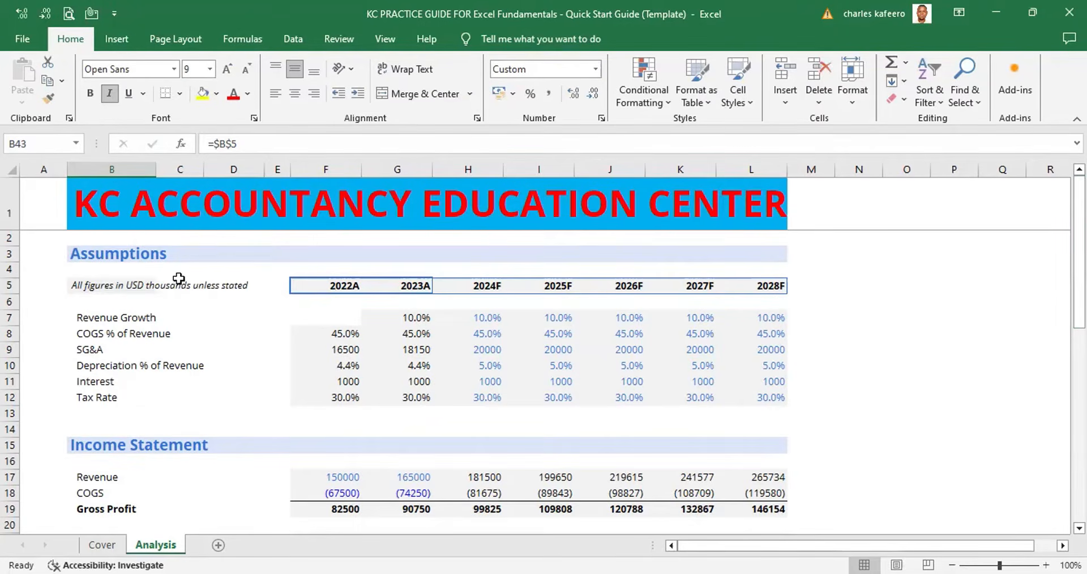
left_click(121, 290)
double_click(121, 289)
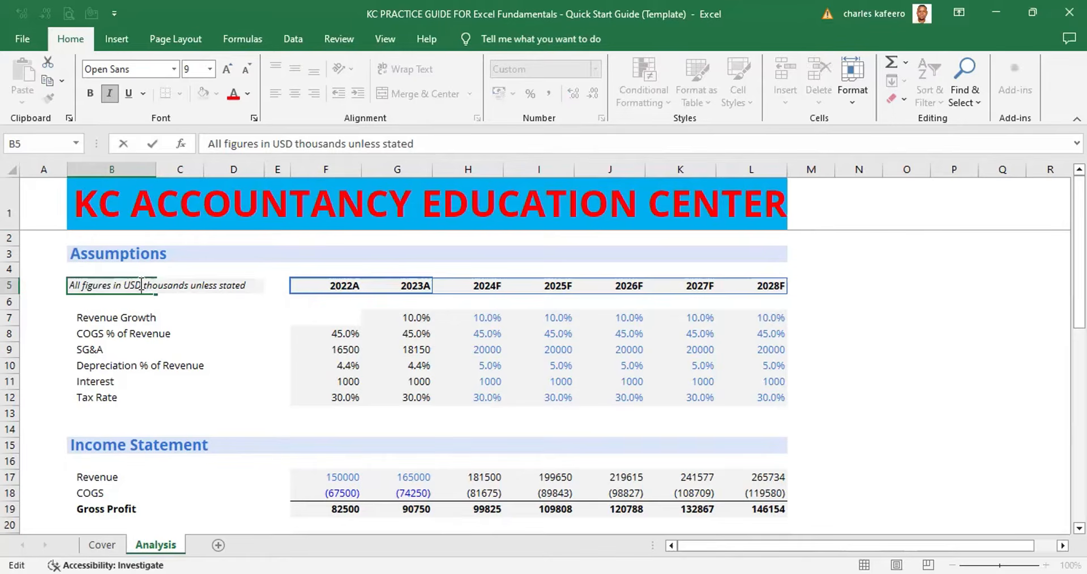
key("BackSpace")
key("BackSpace")
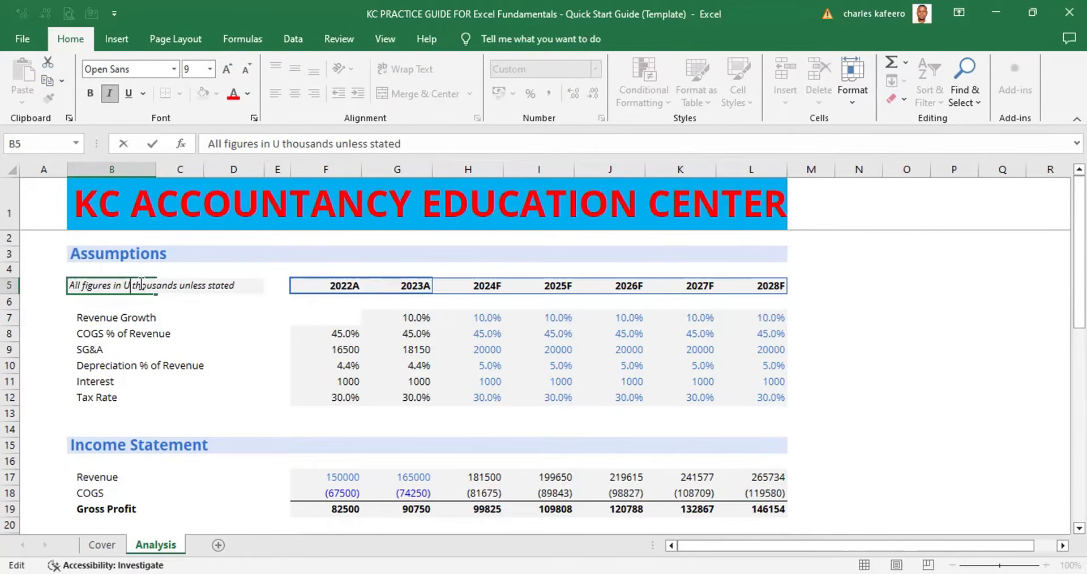
type("GX")
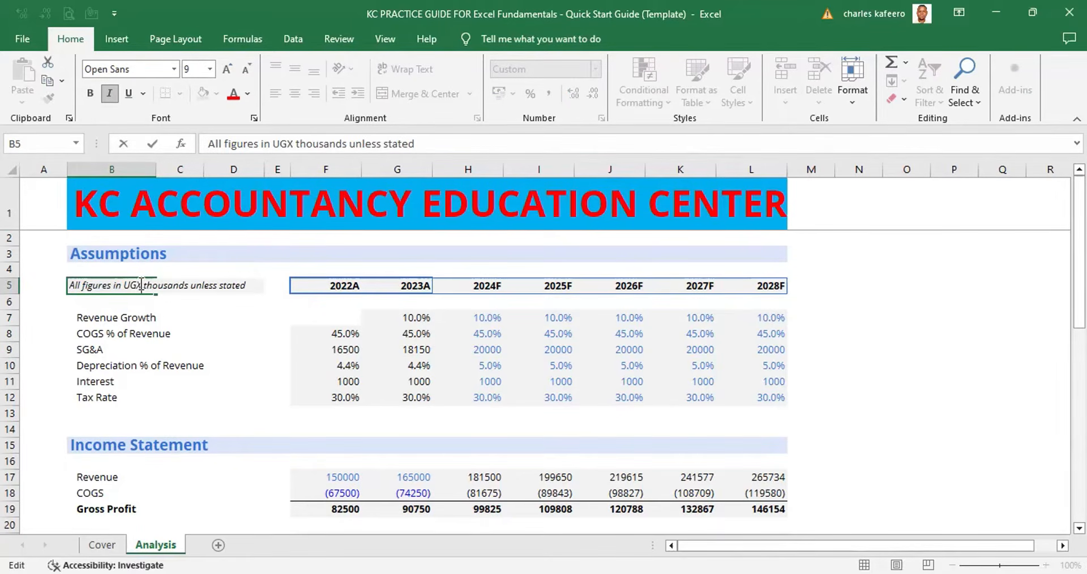
key("ctrl+Return")
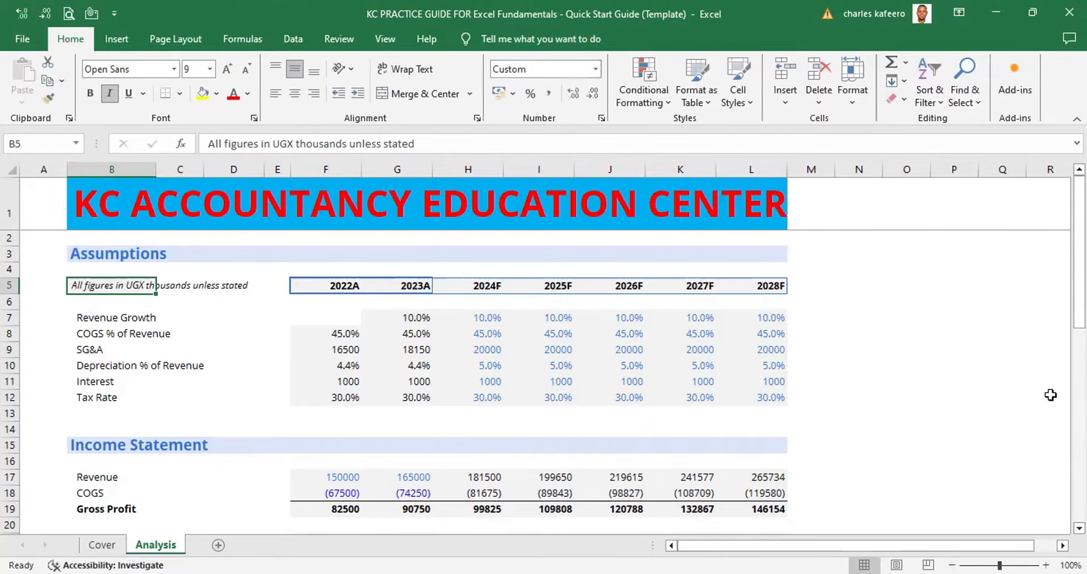
scroll(544, 356, "down", 5)
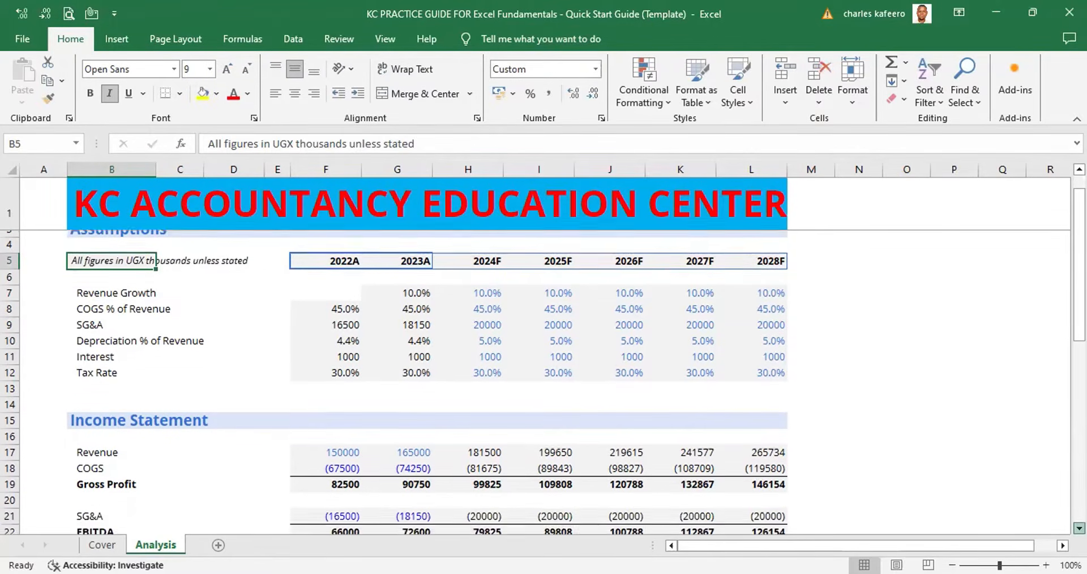
scroll(544, 384, "down", 5)
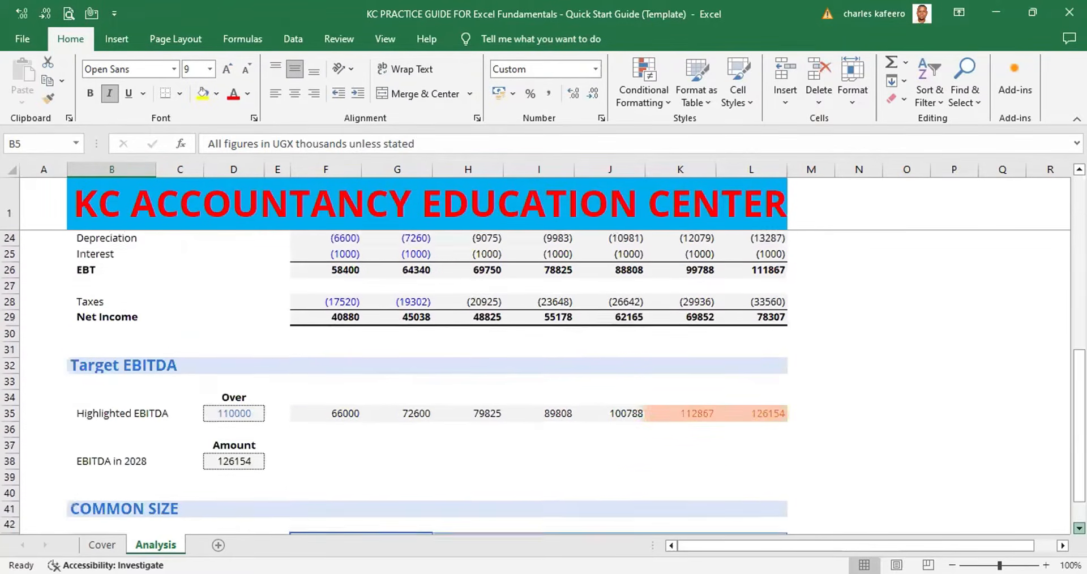
scroll(692, 469, "down", 1)
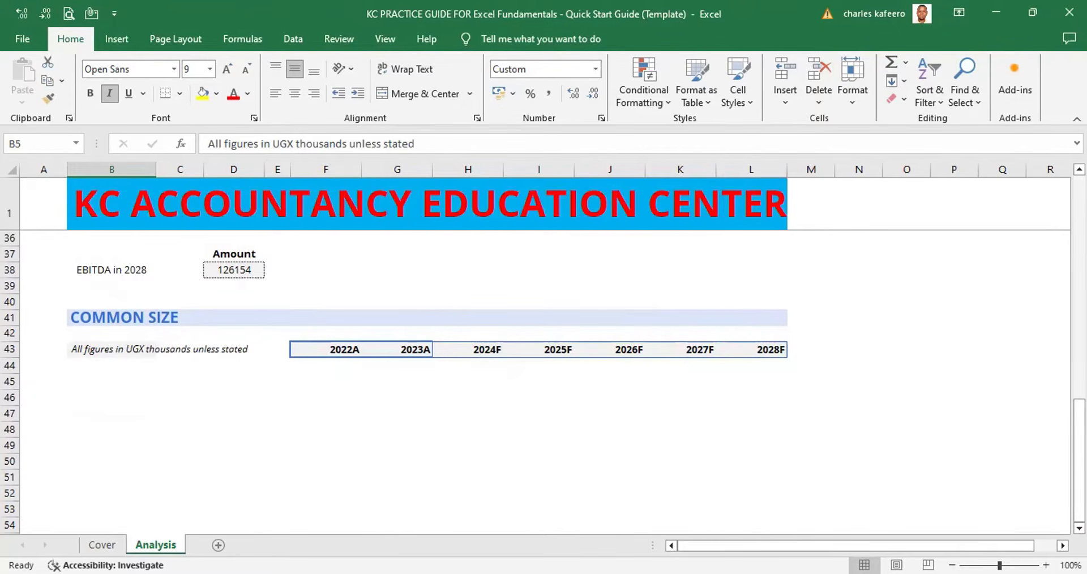
Step: Set the currency in the Assumptions units note in cell B5 back to USD and check the linked COMMON SIZE note
scroll(1080, 453, "up", 12)
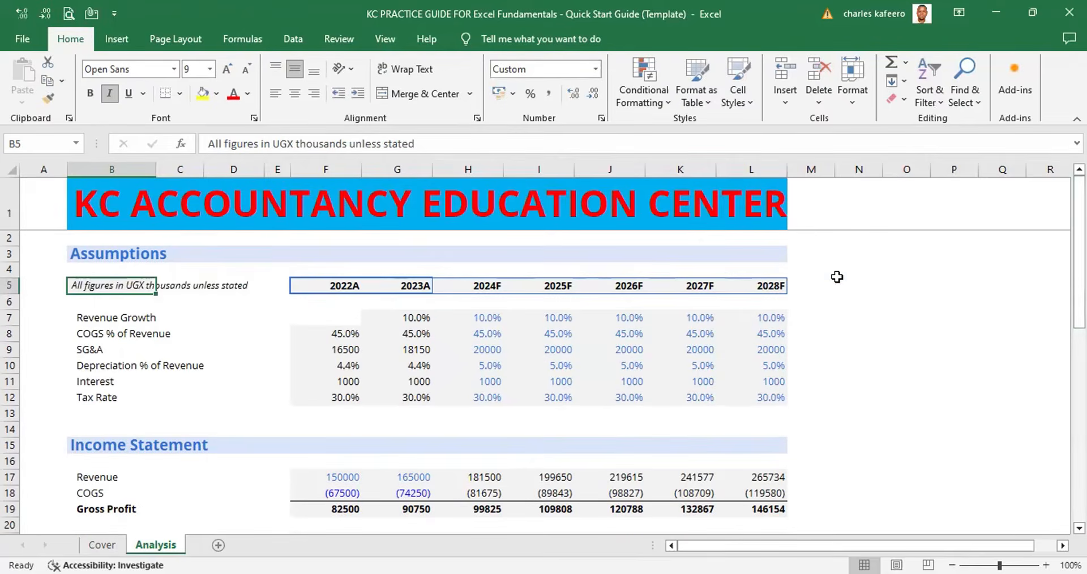
double_click(141, 285)
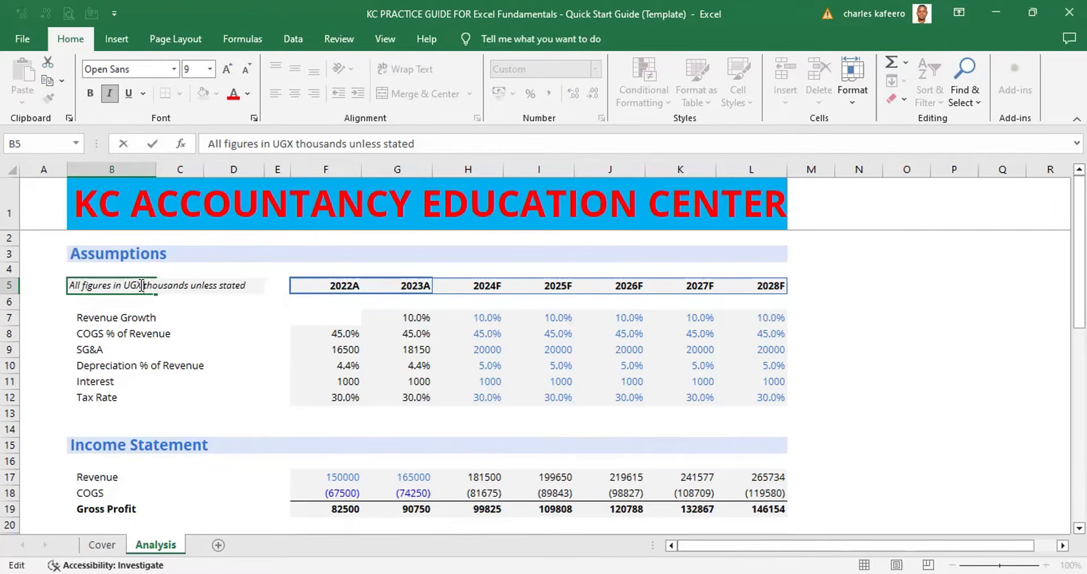
key("BackSpace")
key("BackSpace")
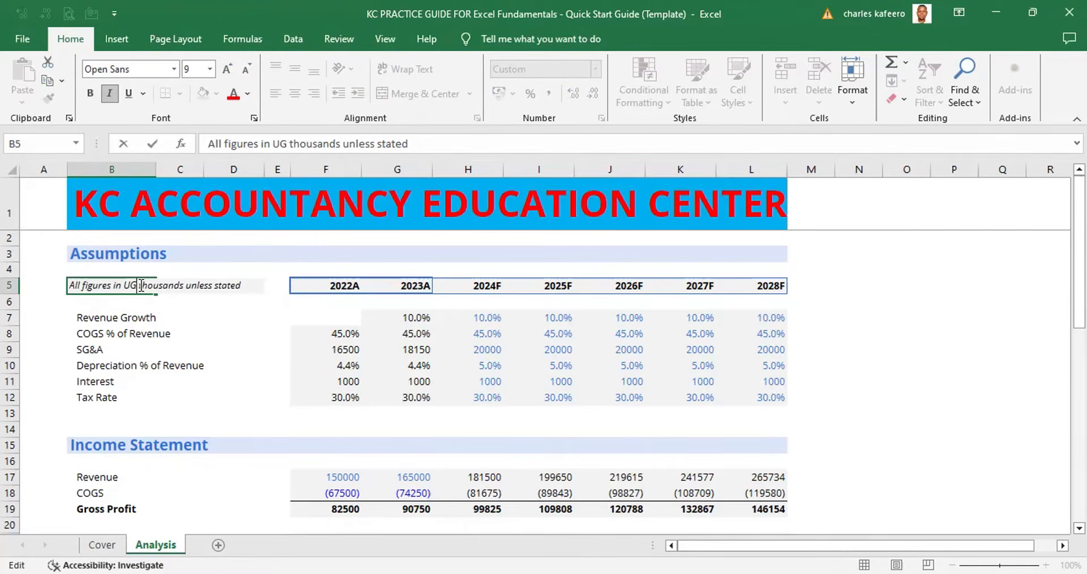
type("SD")
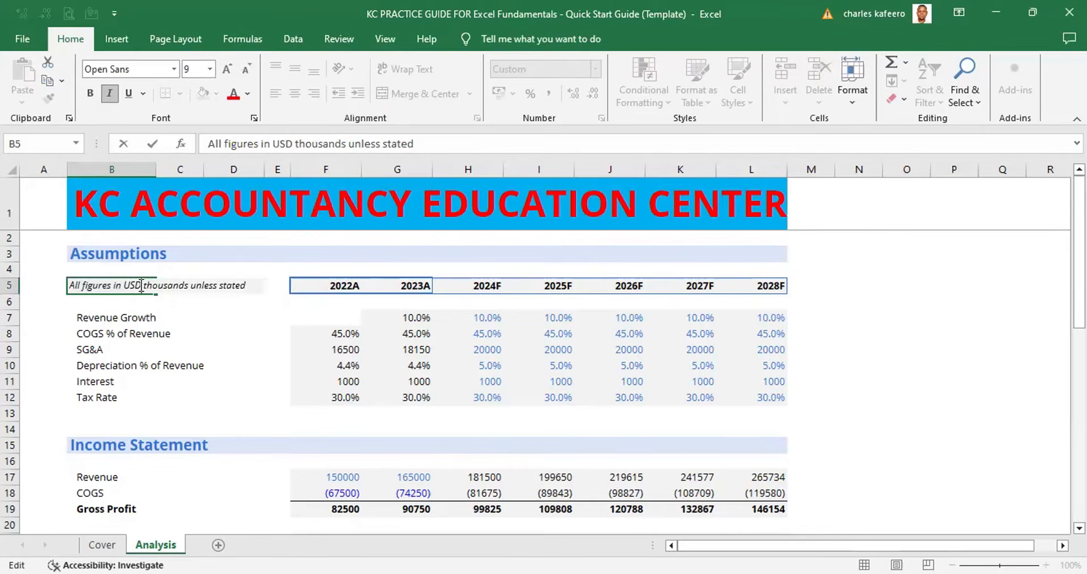
key("ctrl+Return")
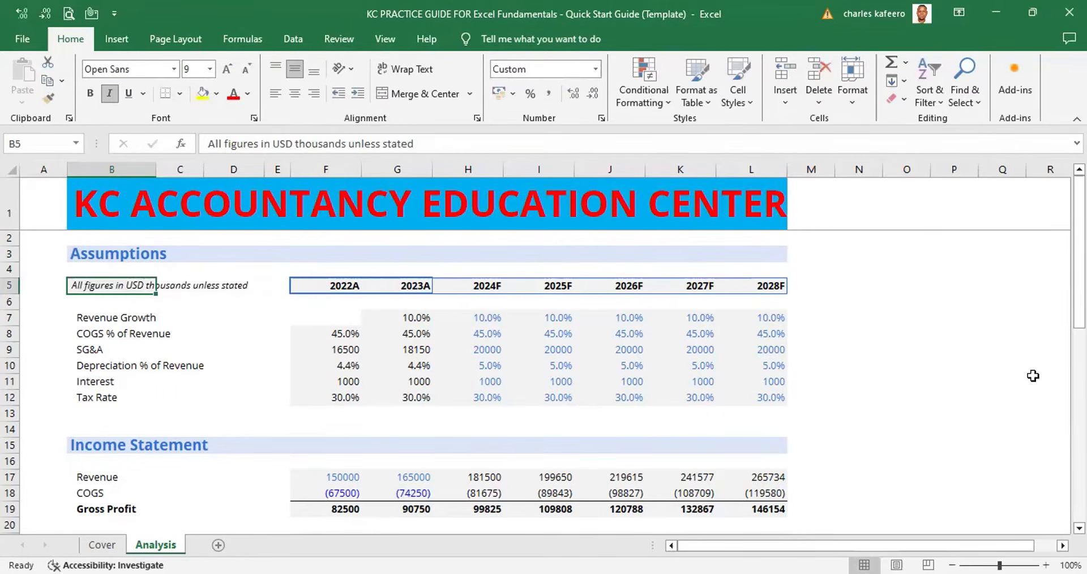
scroll(544, 362, "down", 3)
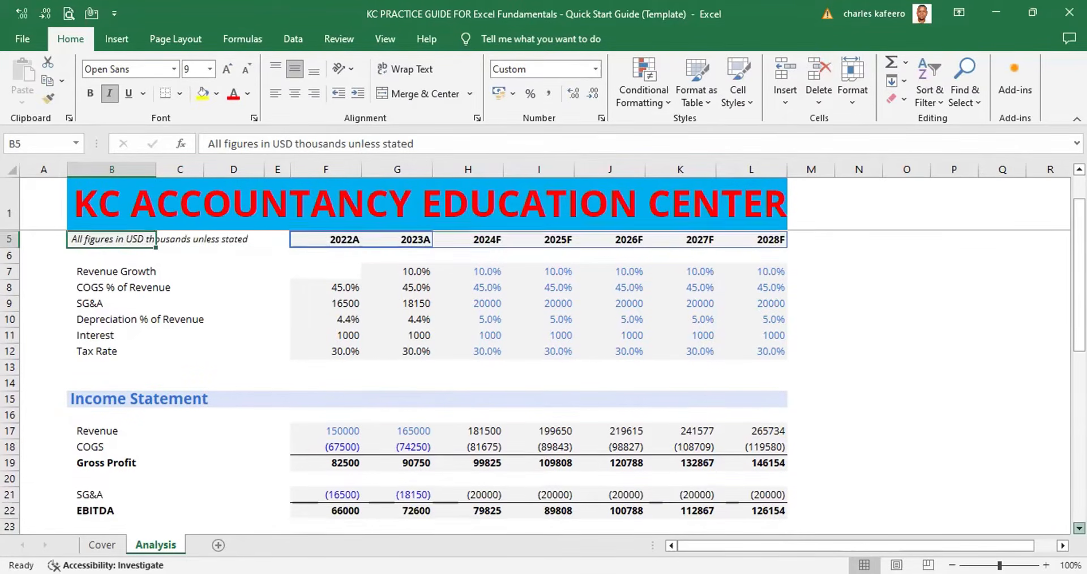
scroll(933, 477, "down", 8)
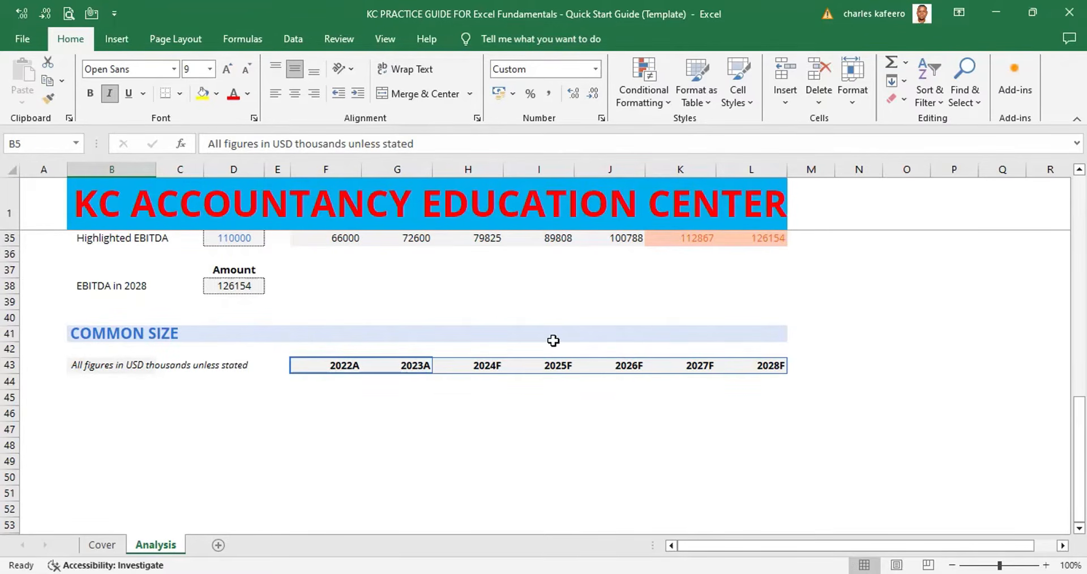
Step: Change the first year in the Assumptions header, cell F5, to 2023 and check the years in the COMMON SIZE header
left_click(339, 363)
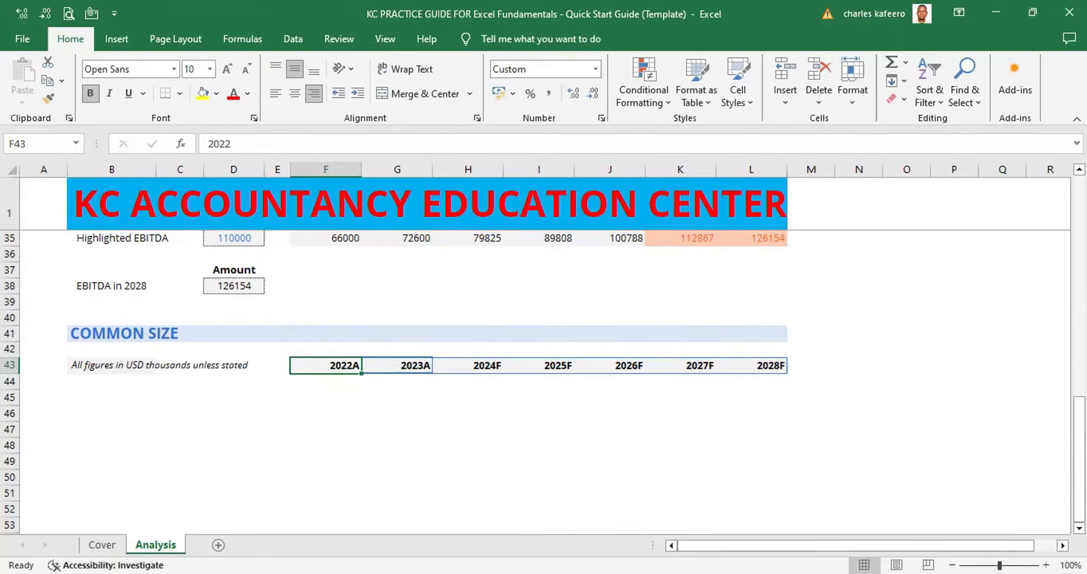
left_click_drag(1080, 427, 1079, 203)
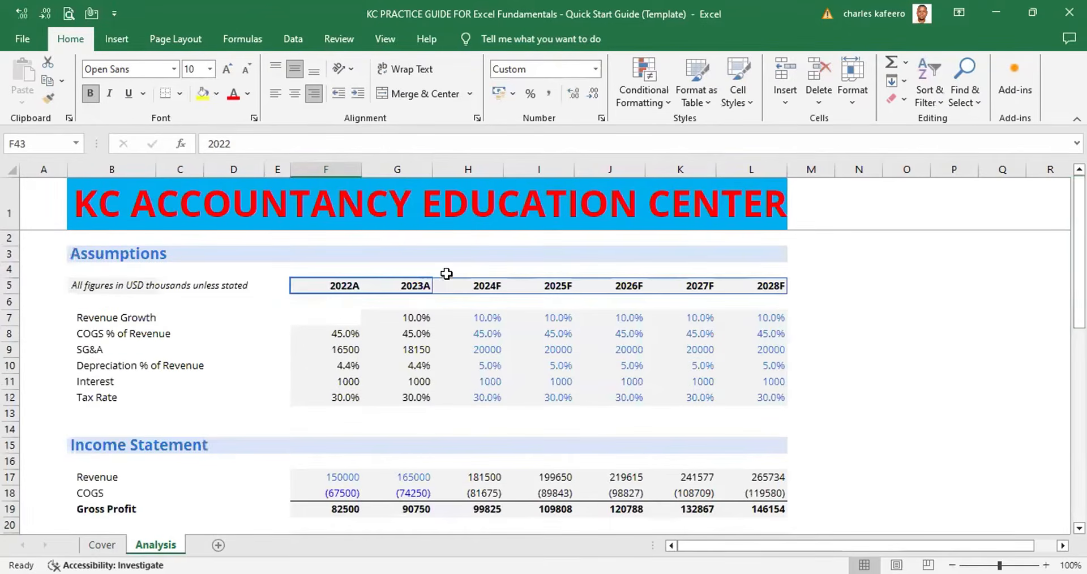
double_click(352, 284)
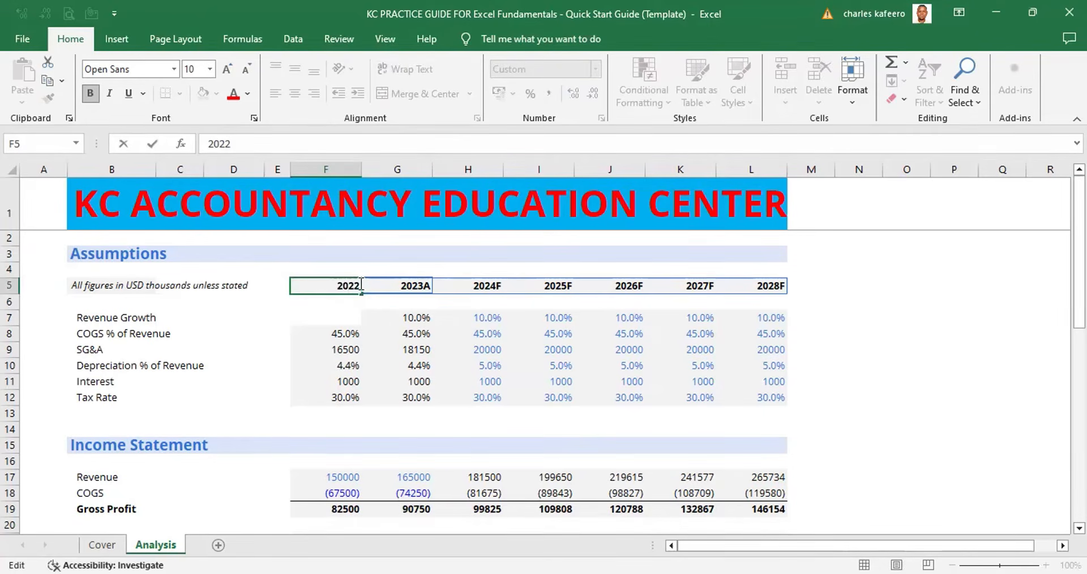
key("BackSpace")
type("2")
key("BackSpace")
type("3")
key("ctrl+Return")
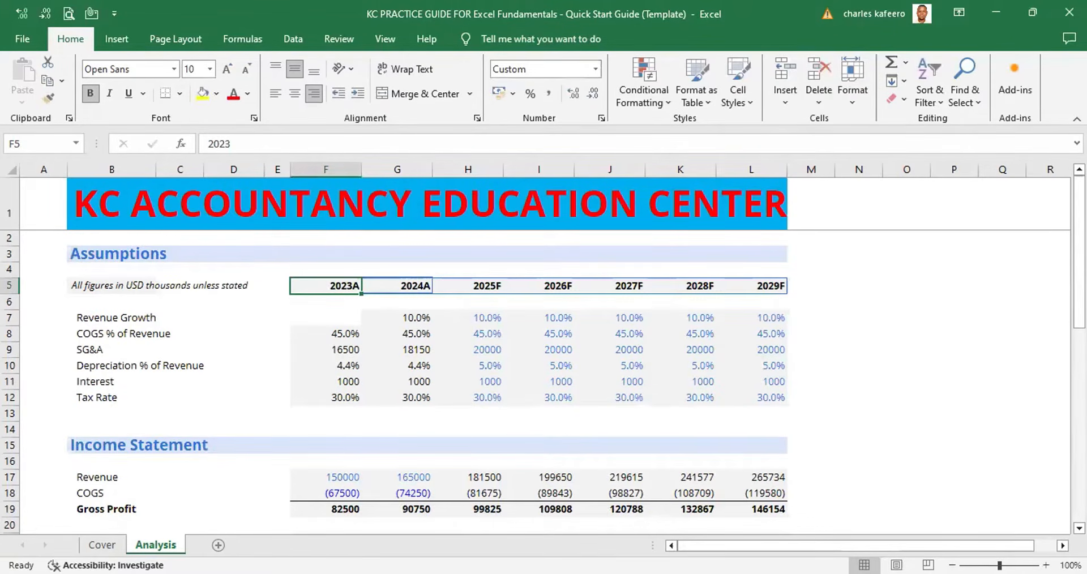
scroll(544, 355, "down", 7)
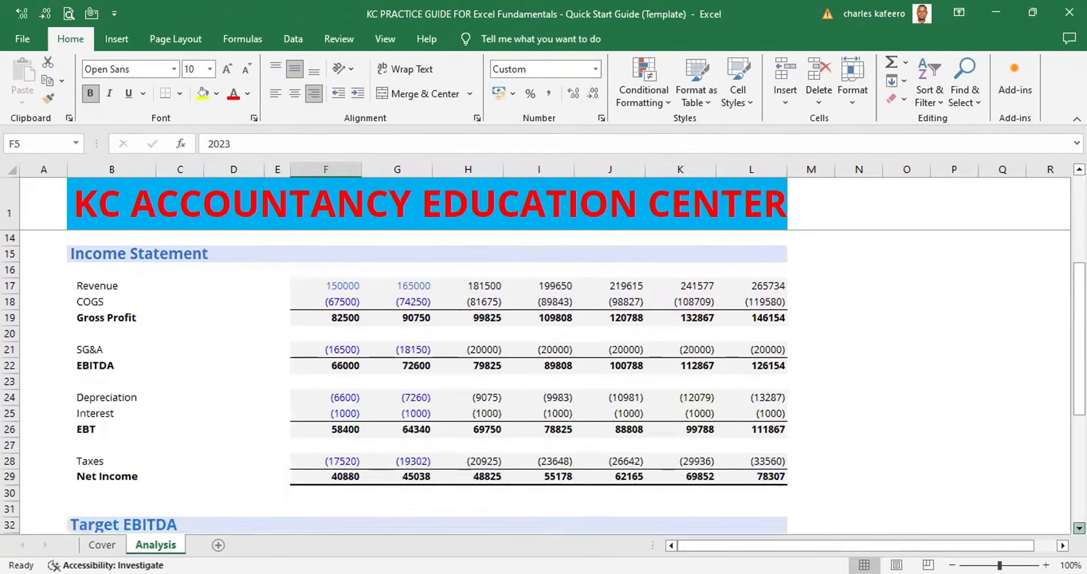
scroll(412, 385, "down", 4)
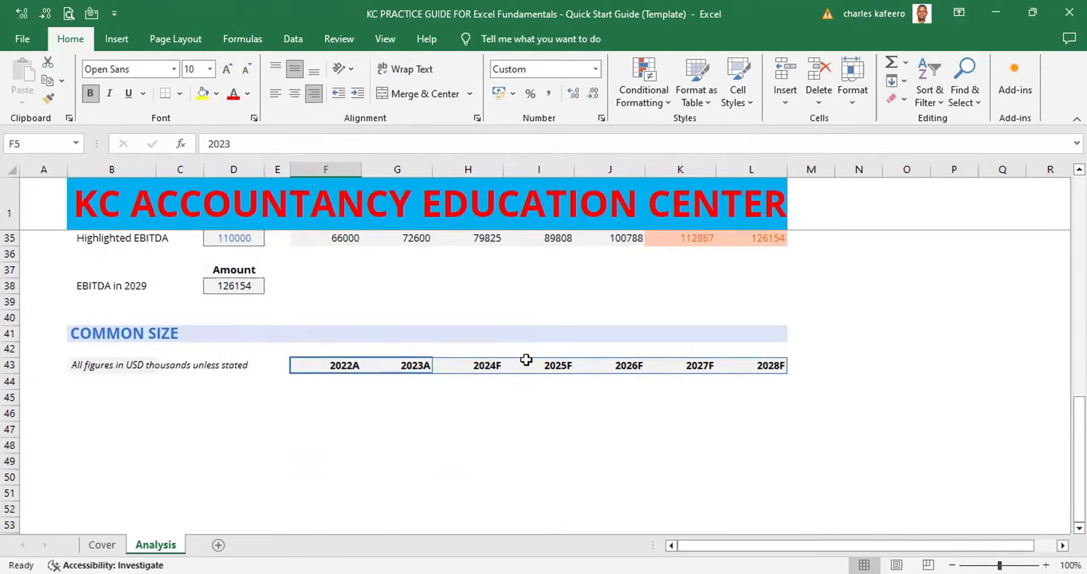
Step: Set the first year in the Assumptions header, cell F5, back to 2022
left_click_drag(1079, 461, 1079, 249)
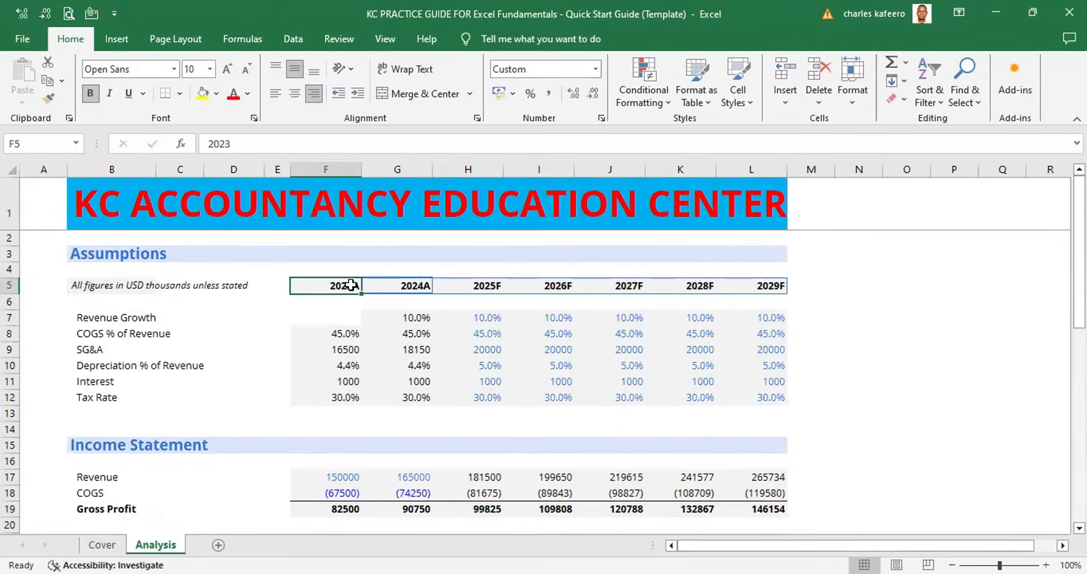
double_click(359, 287)
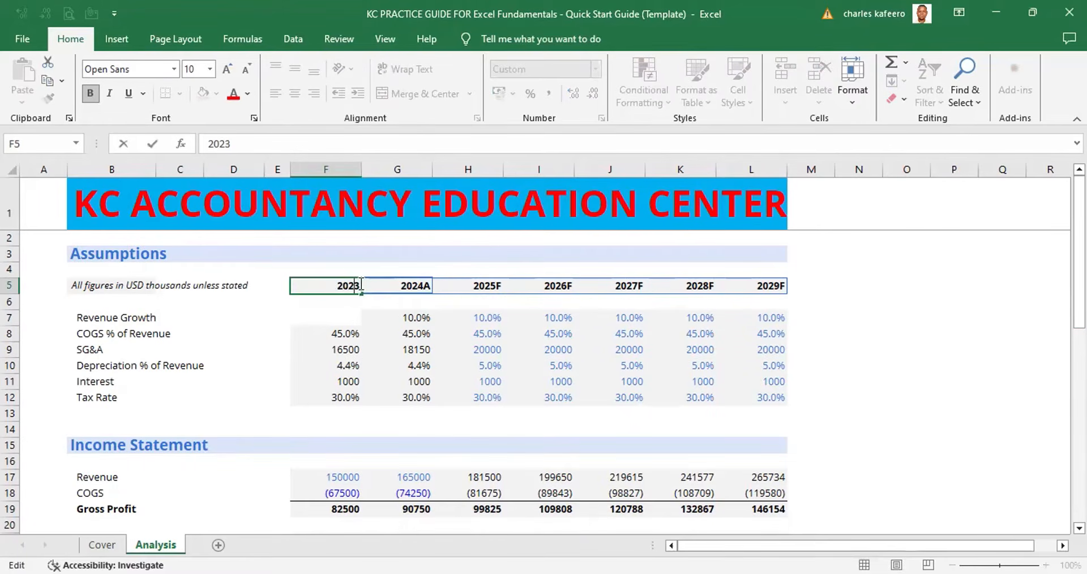
key("BackSpace")
type("2")
key("ctrl+Return")
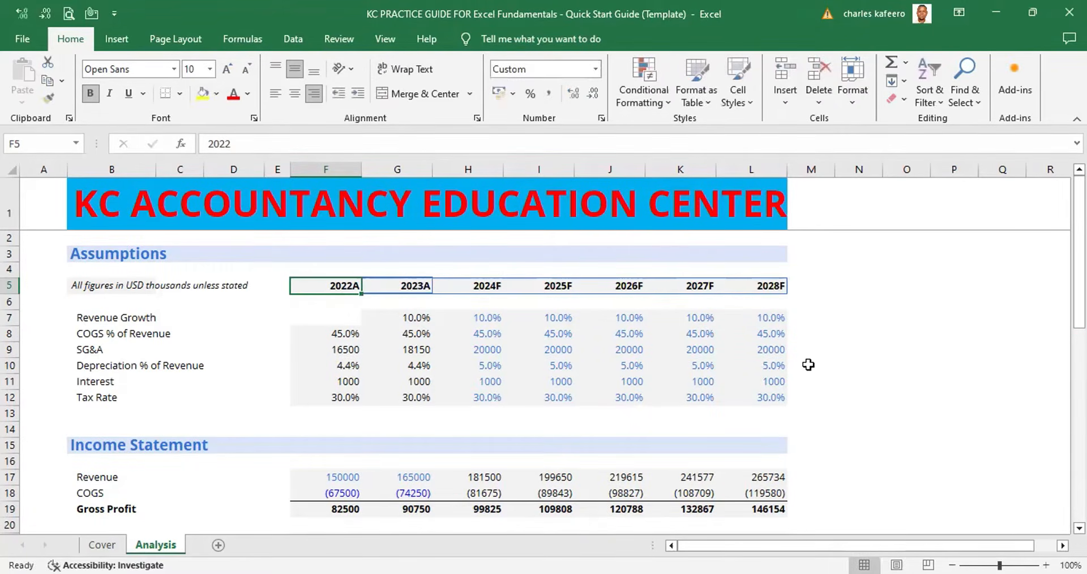
Step: Replace the first COMMON SIZE year in cell F43 with a formula referring to the first Assumptions year, =F5
scroll(360, 279, "down", 13)
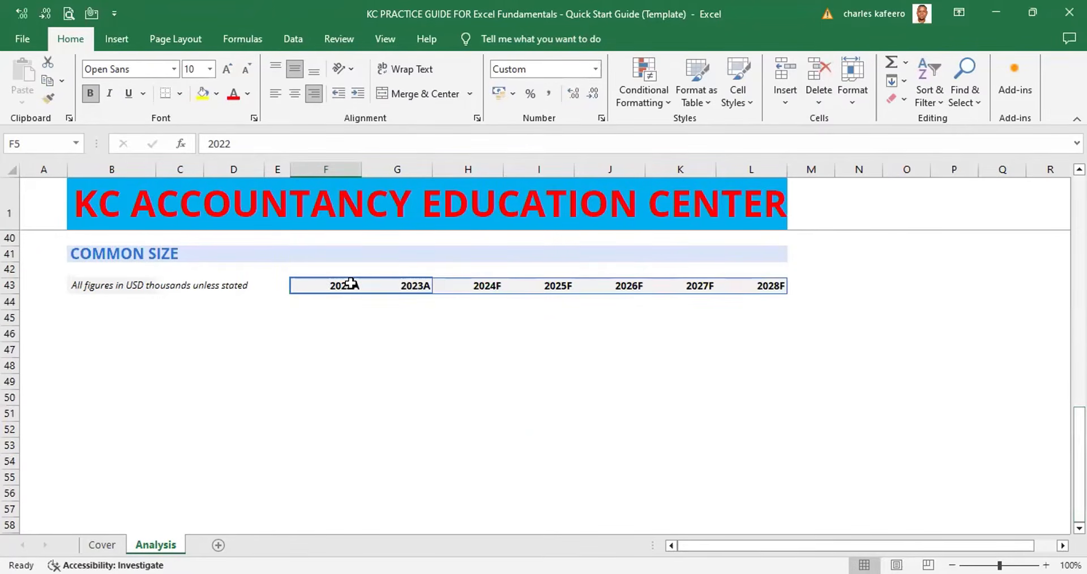
left_click(351, 283)
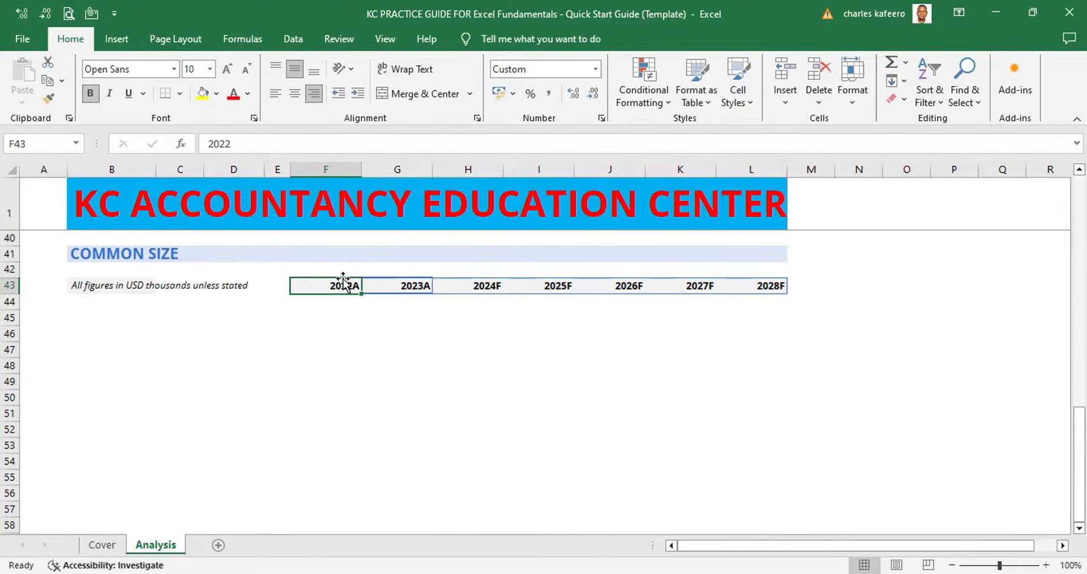
type("=")
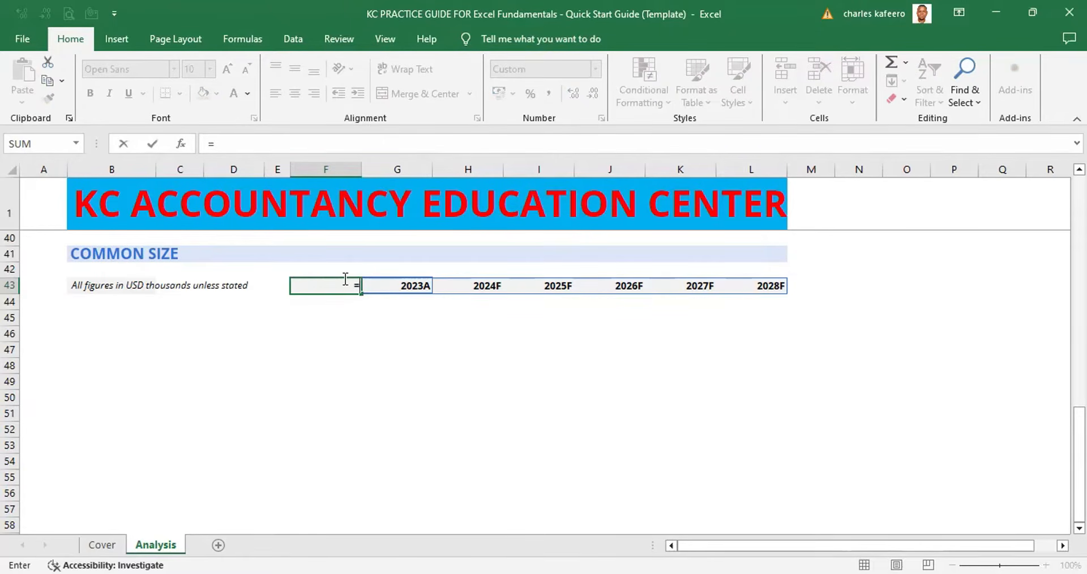
key("Up")
key("Up")
key("Up")
key("Up")
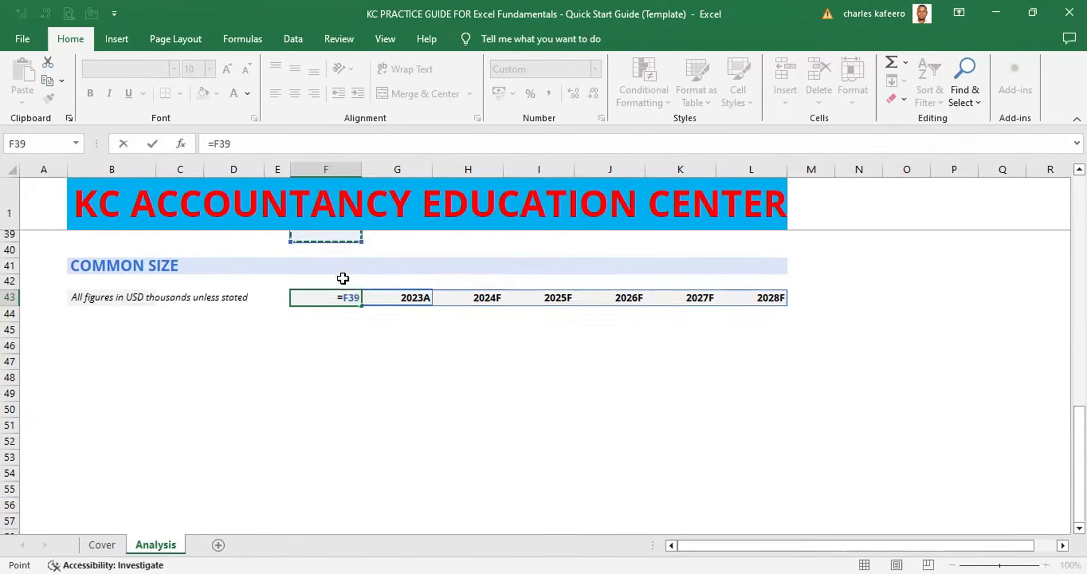
key("Up")
key("Up")
key("Up")
key("Up")
key("Up")
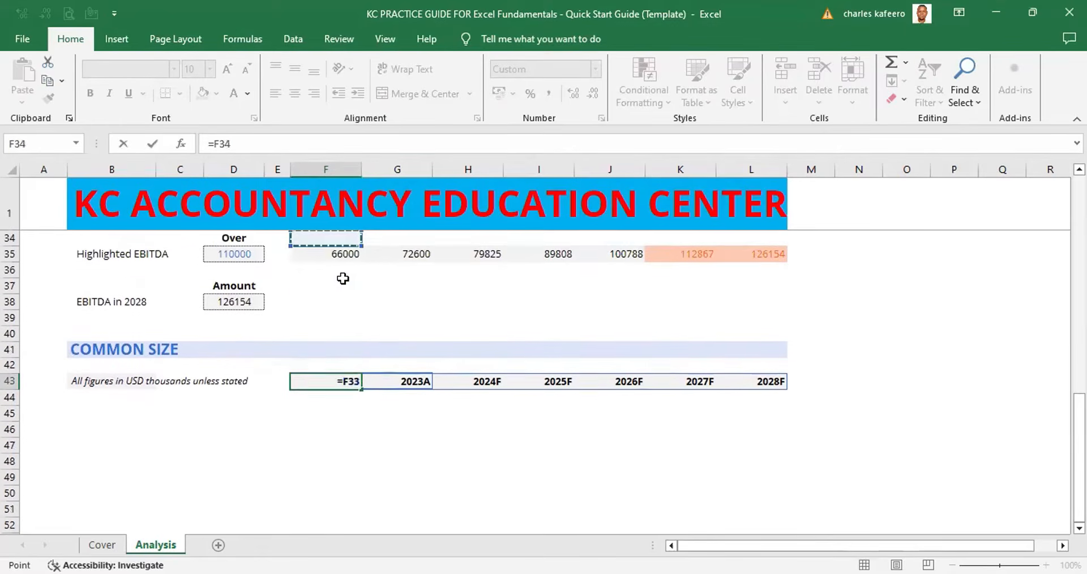
key("Up")
key("Up")
key("Up")
key("Up")
key("Up")
key("Up")
key("Up")
key("Up")
key("Up")
key("Up")
key("Up")
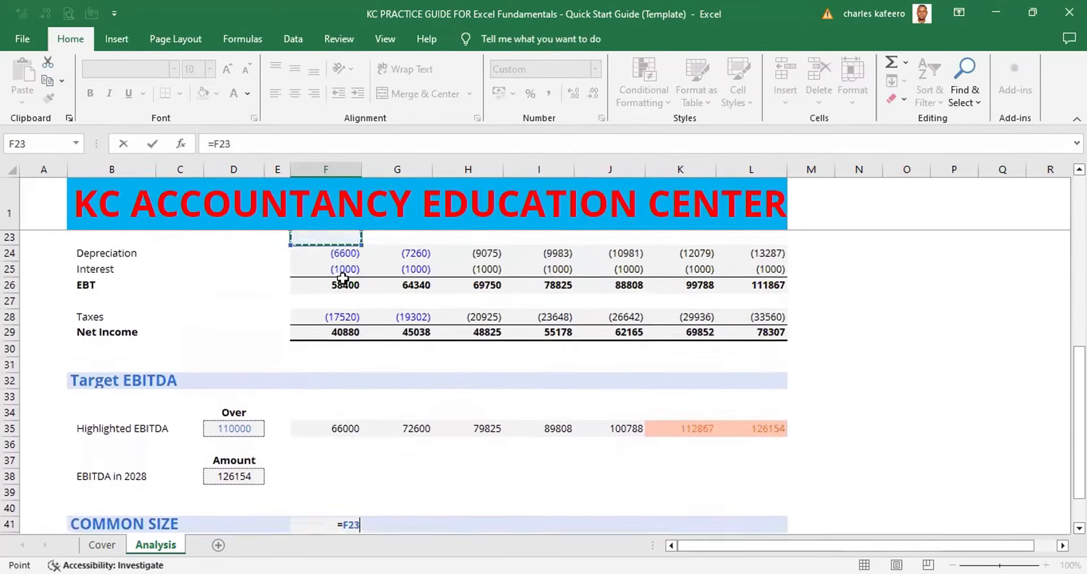
key("Up")
key("Up")
key("Up")
key("Up")
key("Up")
key("Up")
key("Up")
key("Up")
key("Up")
key("Up")
key("Up")
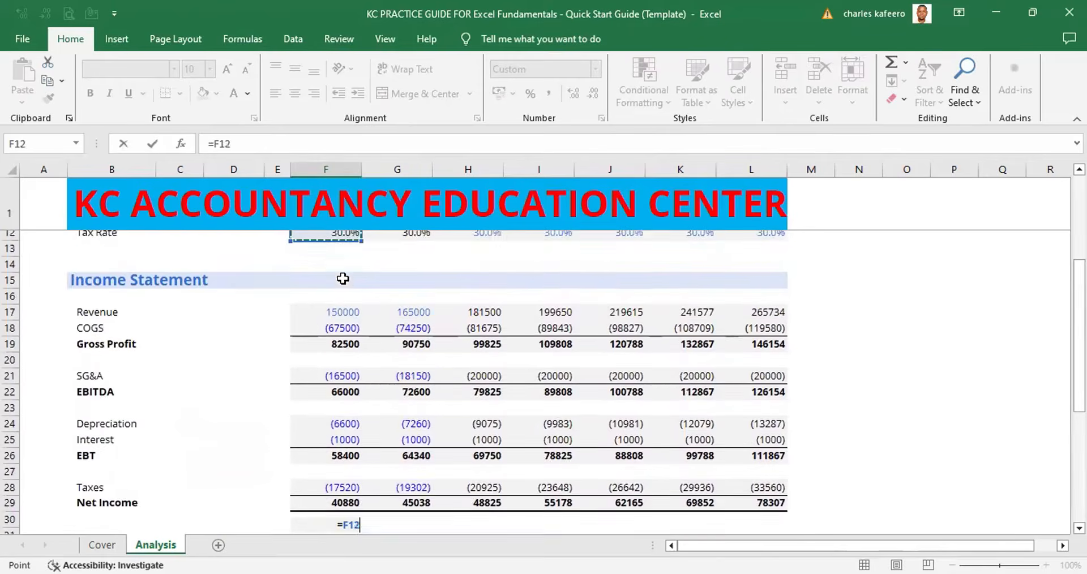
key("Up")
key("Up")
key("Up")
key("Up")
key("Up")
key("Up")
key("Up")
key("Up")
key("Up")
key("Up")
key("Up")
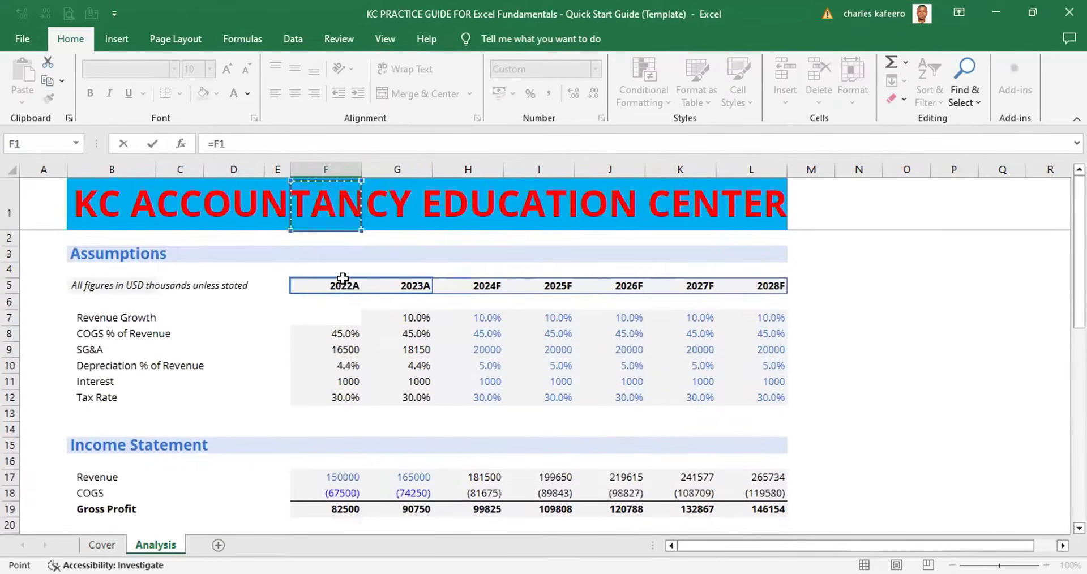
key("Down")
key("Down")
key("Down")
key("Down")
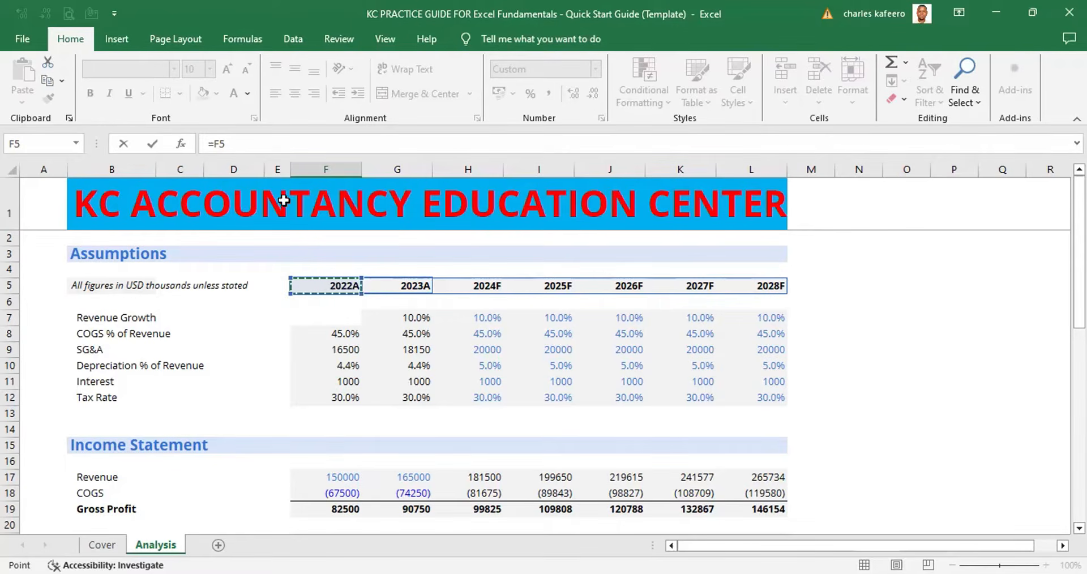
Step: Lock only the row of the reference in cell F43 as =F$5, enter the formula and check the COMMON SIZE header
left_click(220, 143)
key("ctrl+Return")
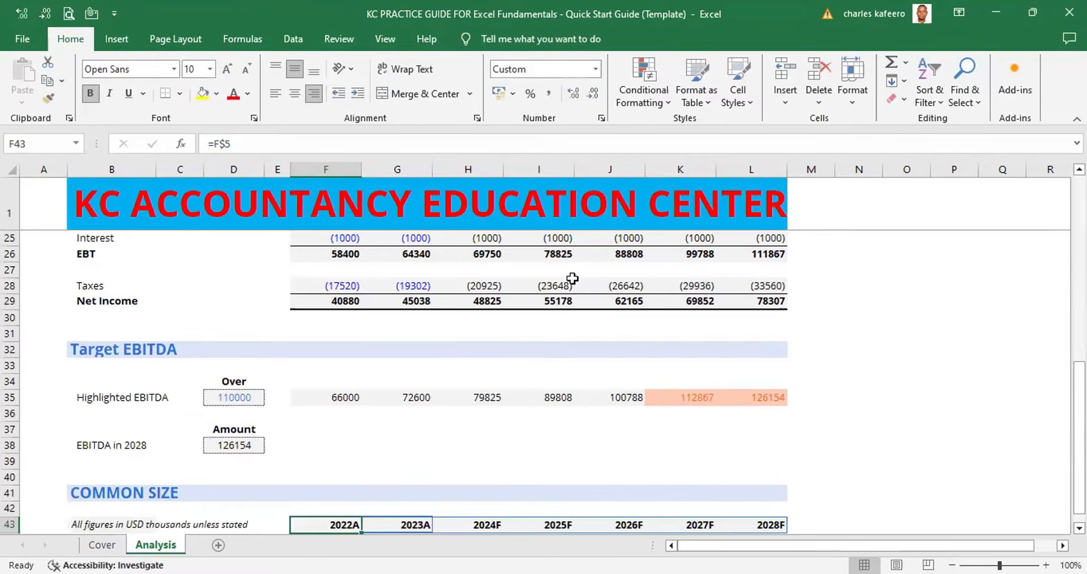
scroll(1080, 528, "down", 3)
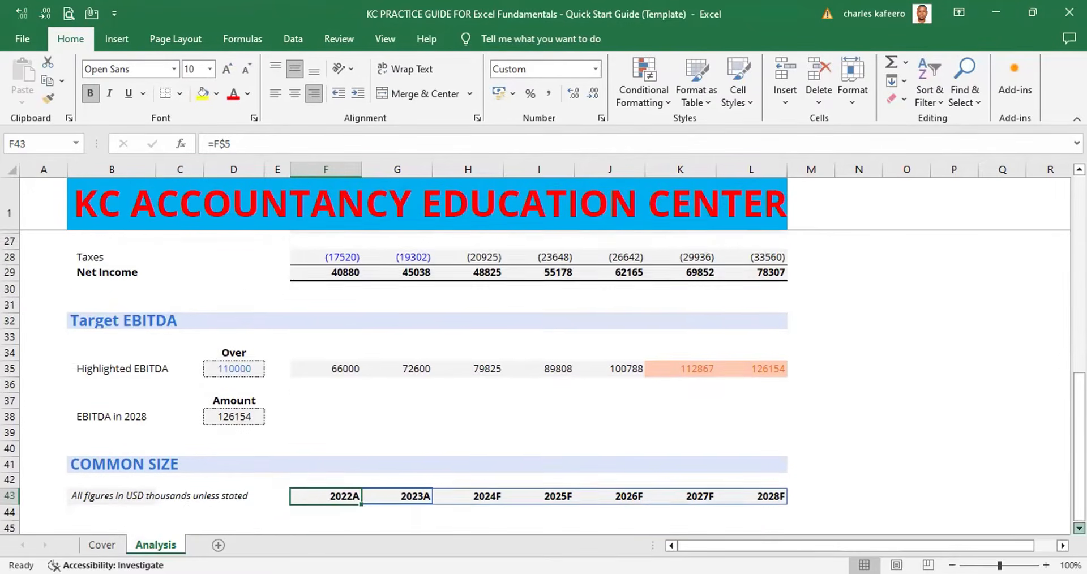
Step: Check the formulas in the first, second and last year cells of the COMMON SIZE header, F43, G43 and L43
scroll(1079, 528, "down", 1)
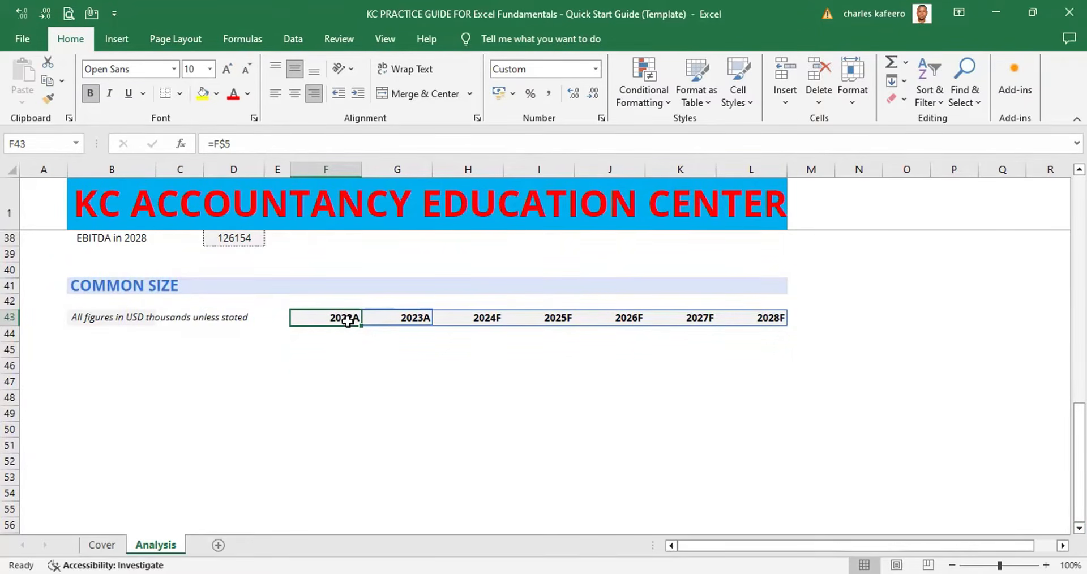
mouse_move(347, 321)
left_mouse_down()
mouse_move(413, 340)
mouse_move(364, 331)
mouse_move(346, 313)
left_mouse_up()
left_click(405, 316)
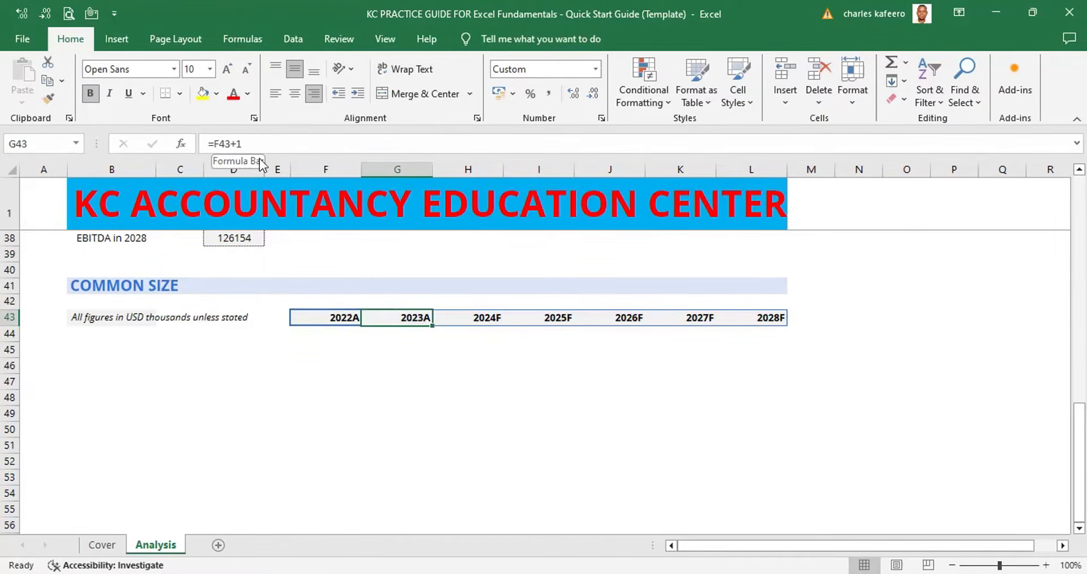
left_click(334, 315)
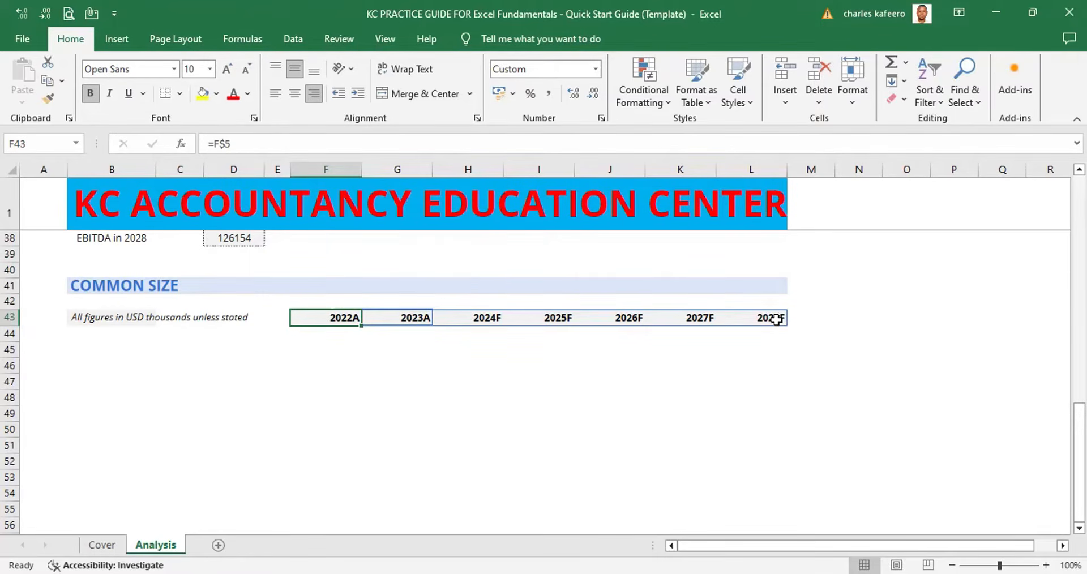
left_click(777, 319)
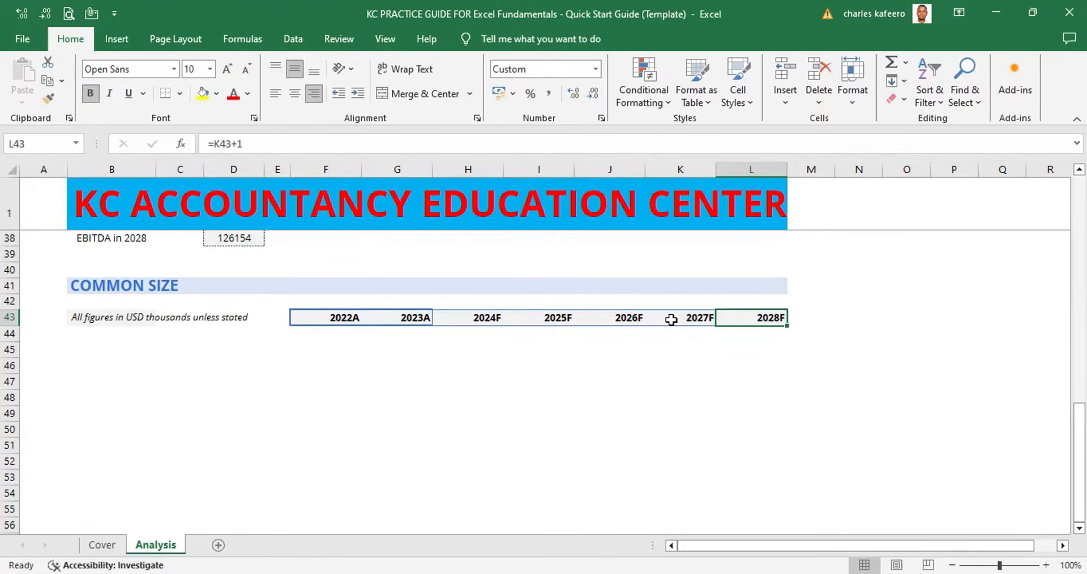
Step: Copy the formula in cell F43 across the COMMON SIZE year header, F43:L43, pasting formulas only
left_click(348, 315)
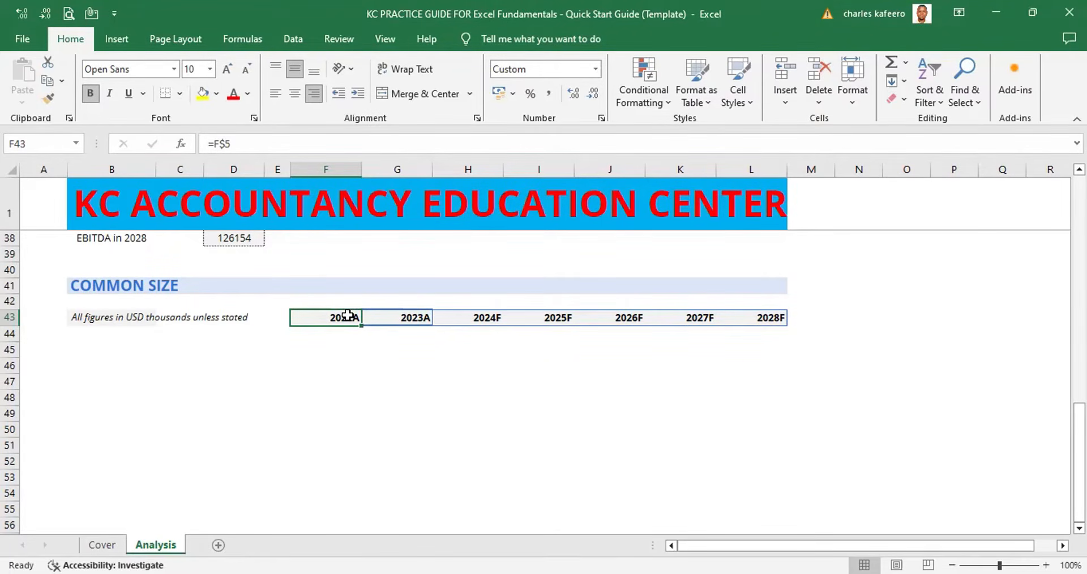
key("ctrl+c")
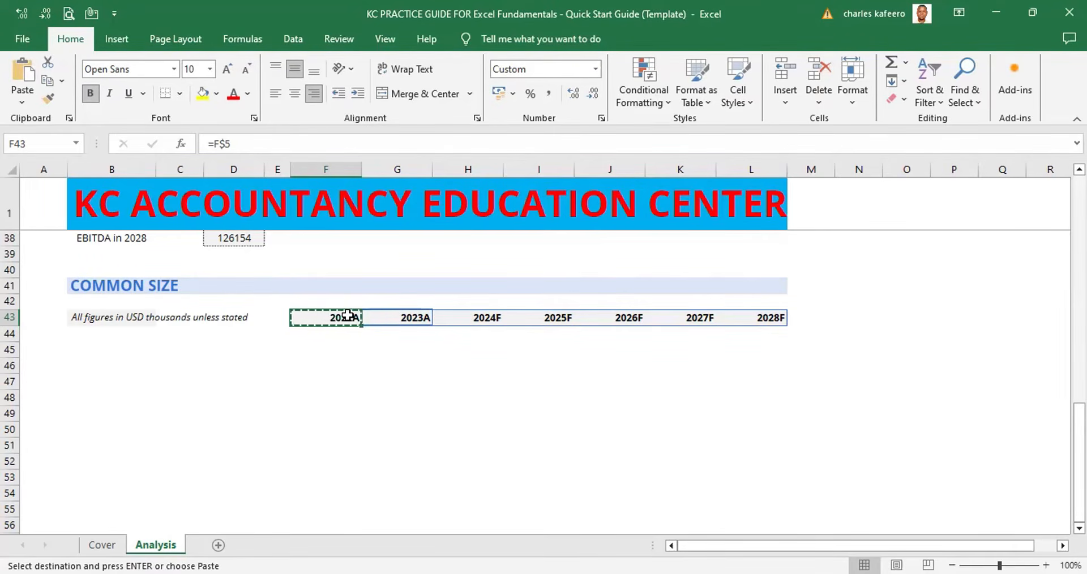
key("shift+Right")
key("shift+Right")
key("shift+Right")
key("shift+Right")
key("shift+Right")
key("shift+Right")
key("shift+Right")
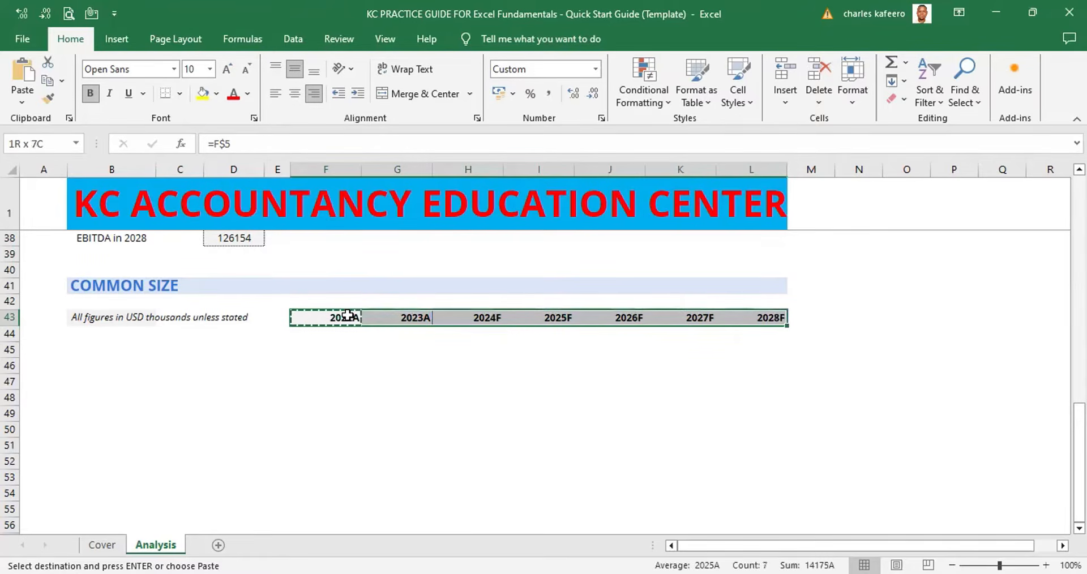
key("shift+Left")
key("alt")
key("e")
key("s")
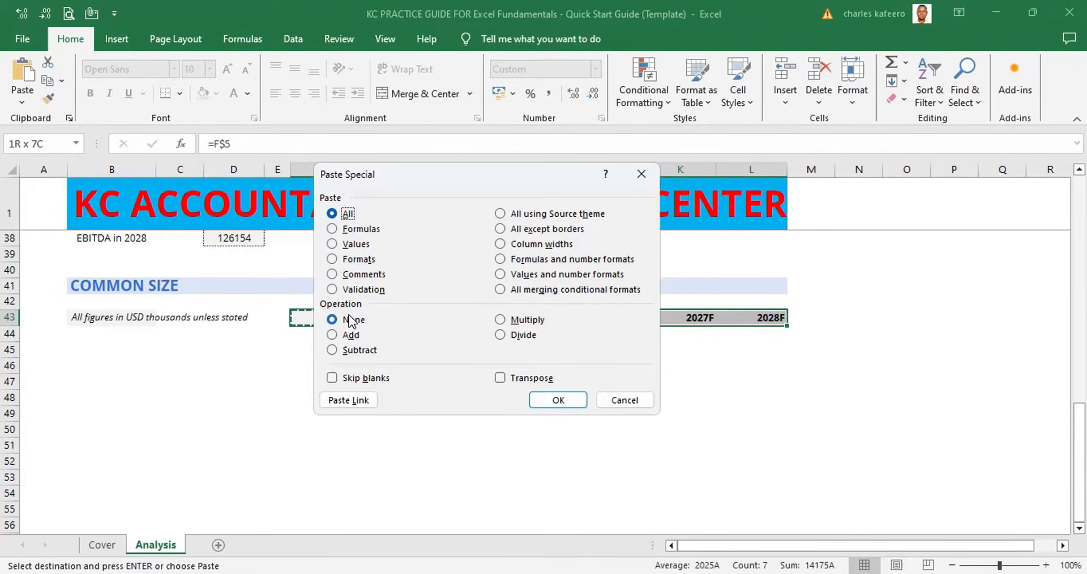
key("f")
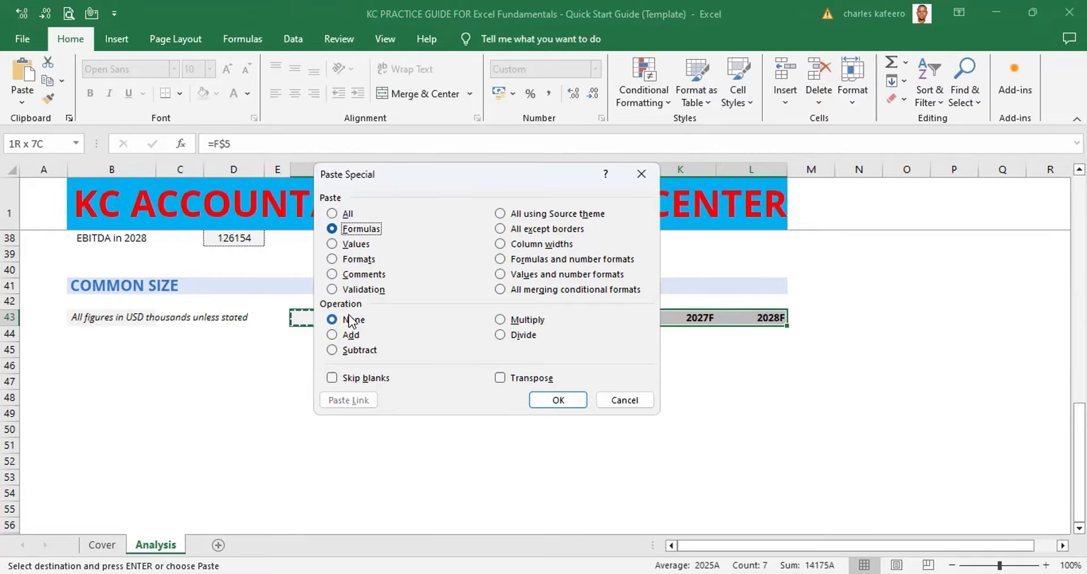
left_click(351, 320)
key("Return")
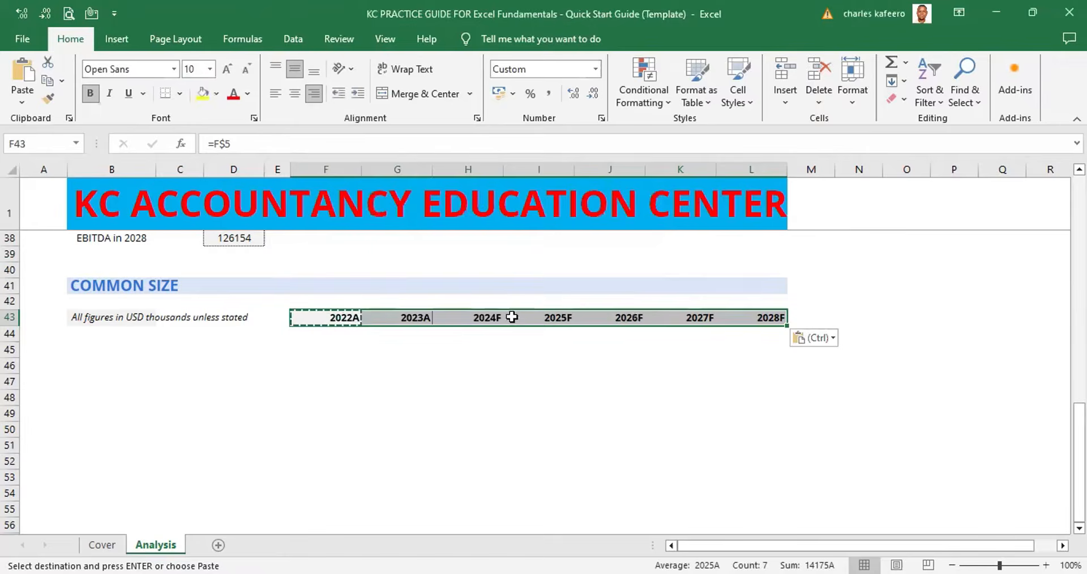
left_click(646, 363)
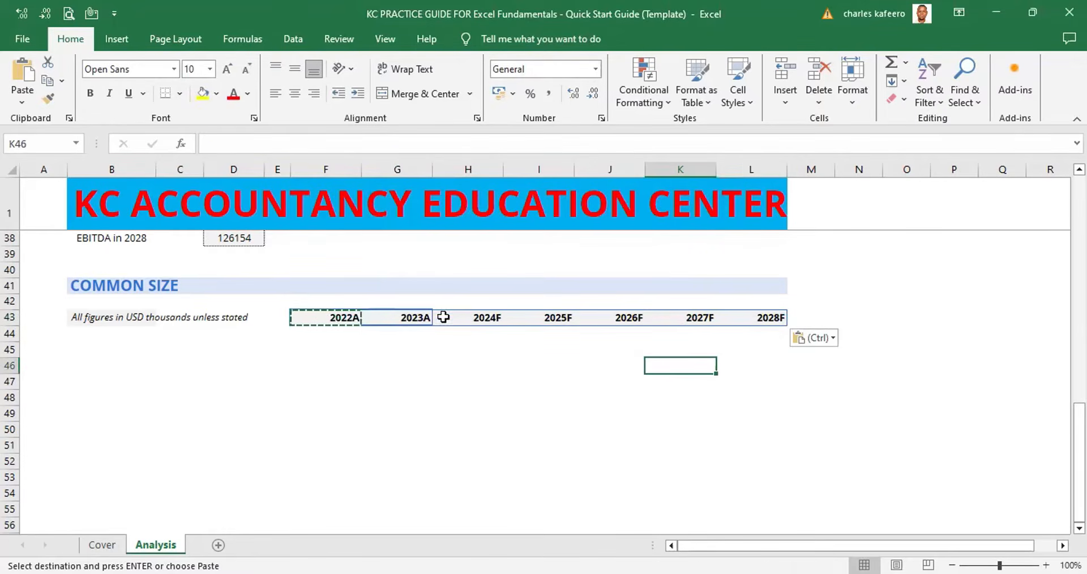
left_click(444, 347)
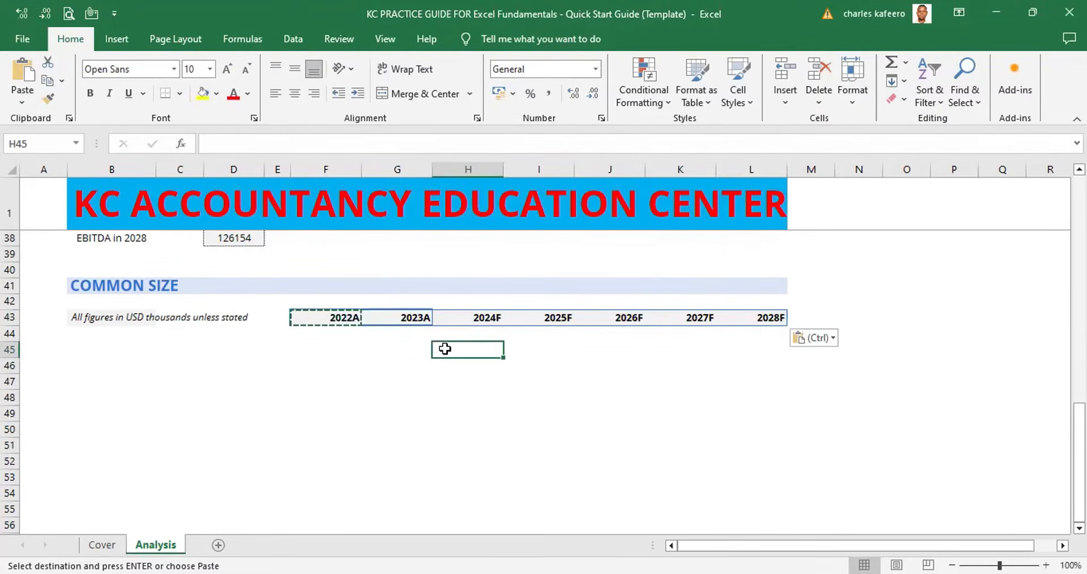
left_click(164, 345)
type("MB")
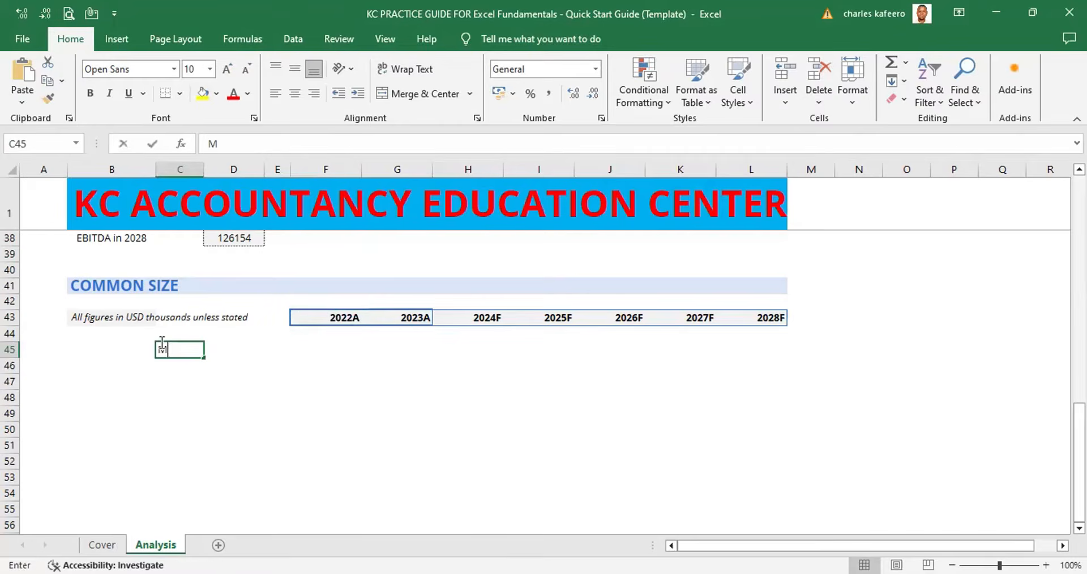
key("BackSpace")
key("BackSpace")
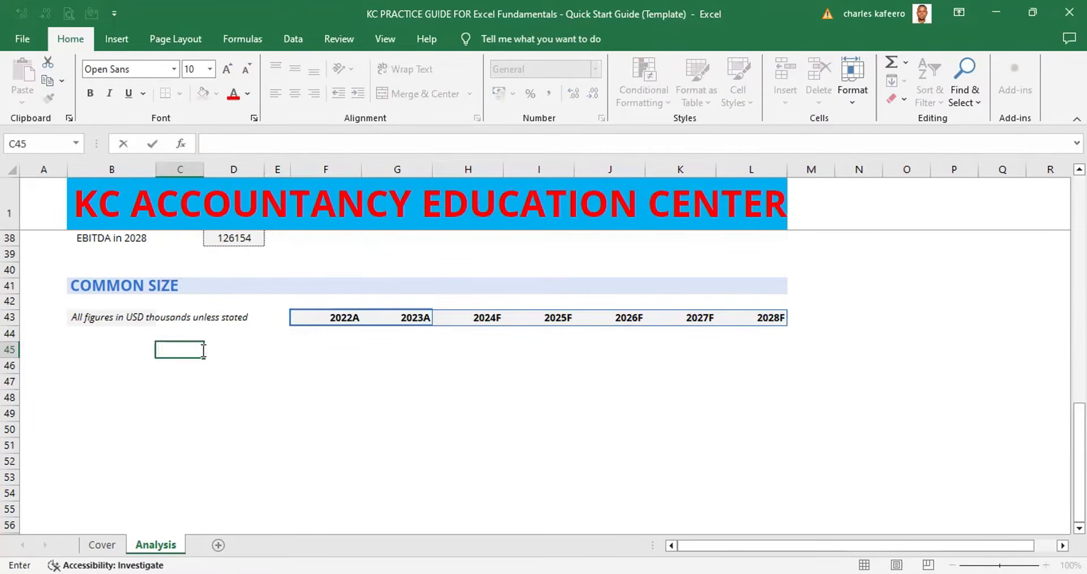
left_click(411, 353)
Step: Check the pasted formulas in cells G43 and L43 of the COMMON SIZE header
left_click(412, 317)
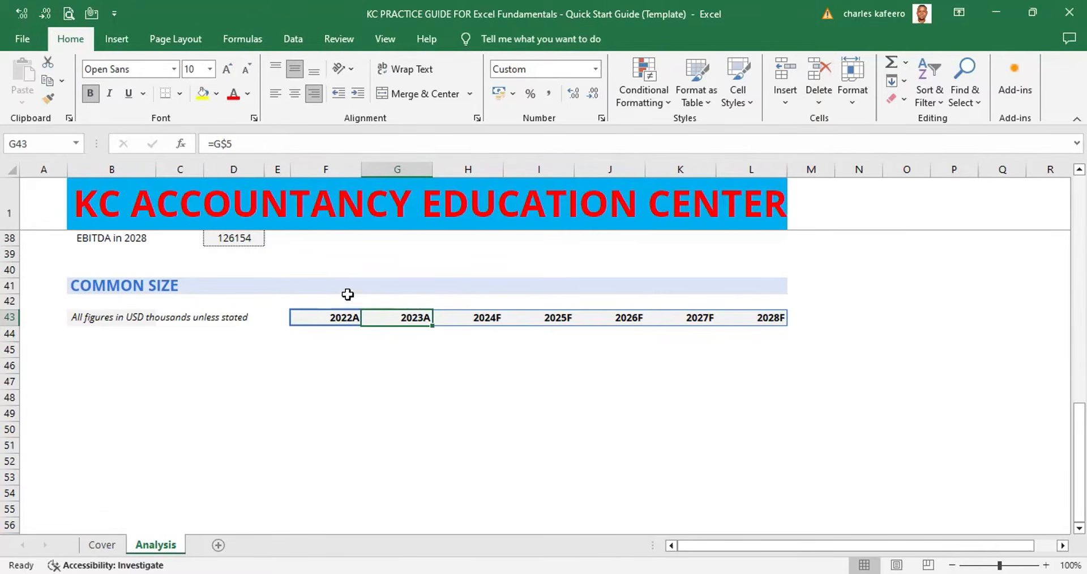
left_click(370, 359)
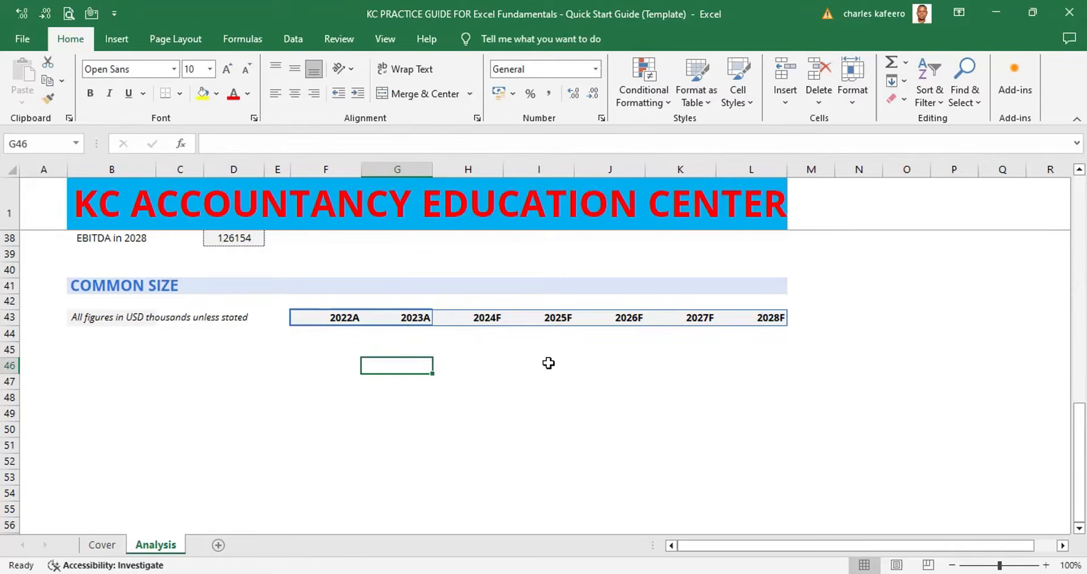
left_click(780, 315)
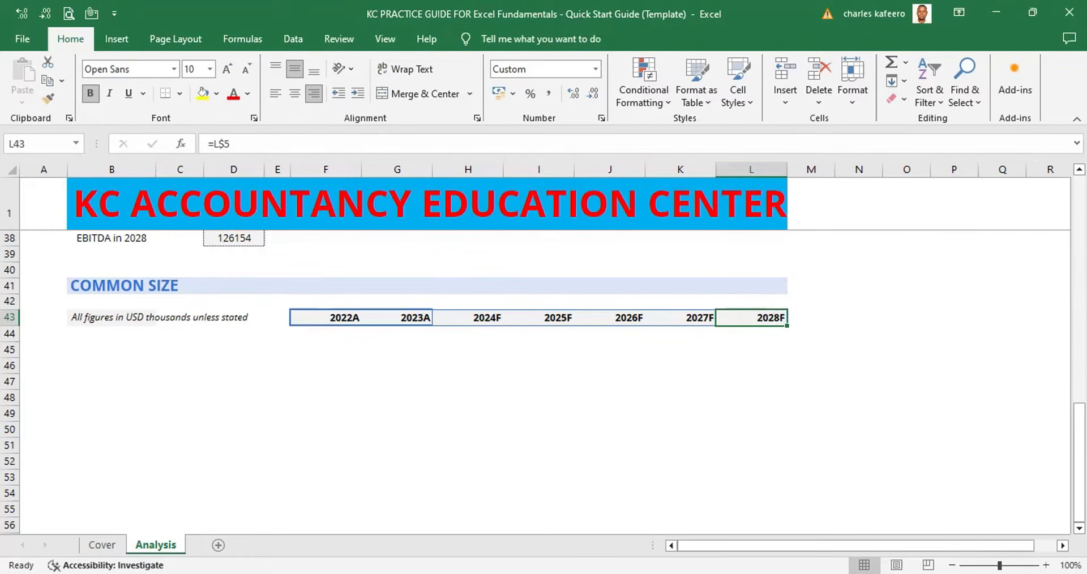
scroll(781, 316, "up", 3)
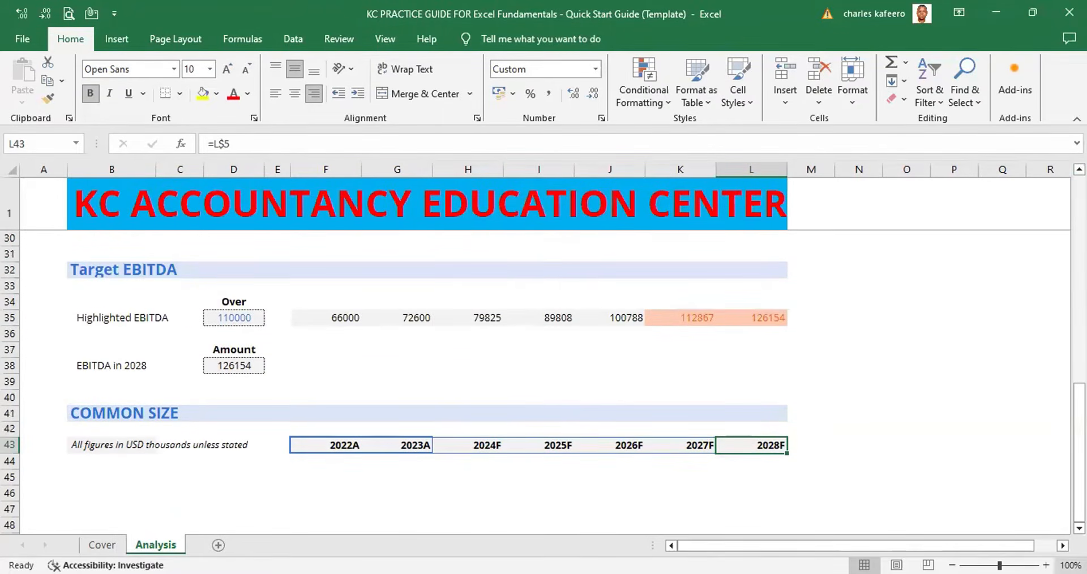
scroll(544, 385, "down", 1)
scroll(935, 493, "down", 3)
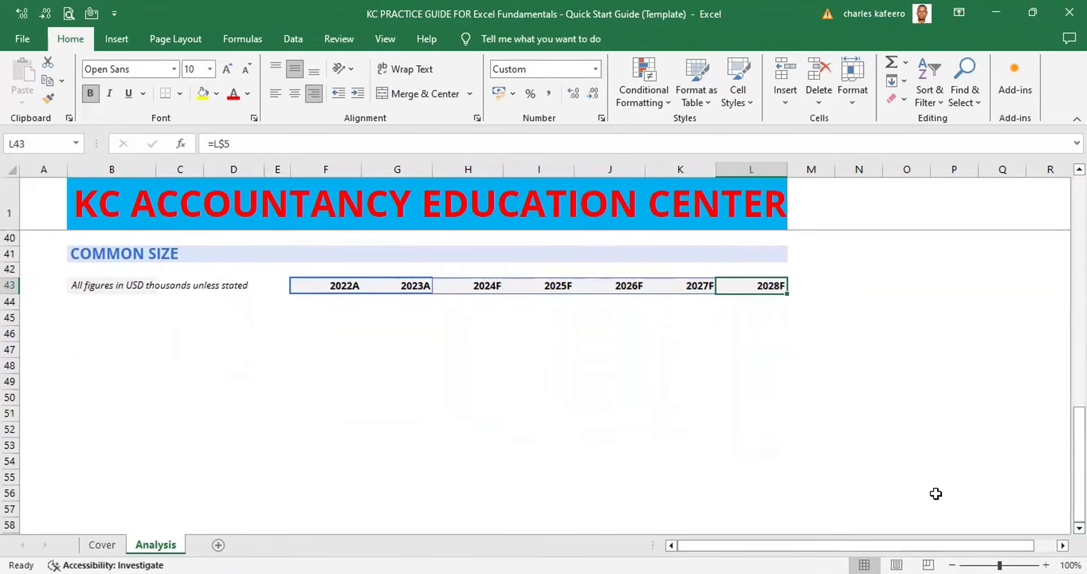
Step: Select cell B45, view the sheet one row further down using Scroll Lock, and turn Scroll Lock off again
left_click(101, 316)
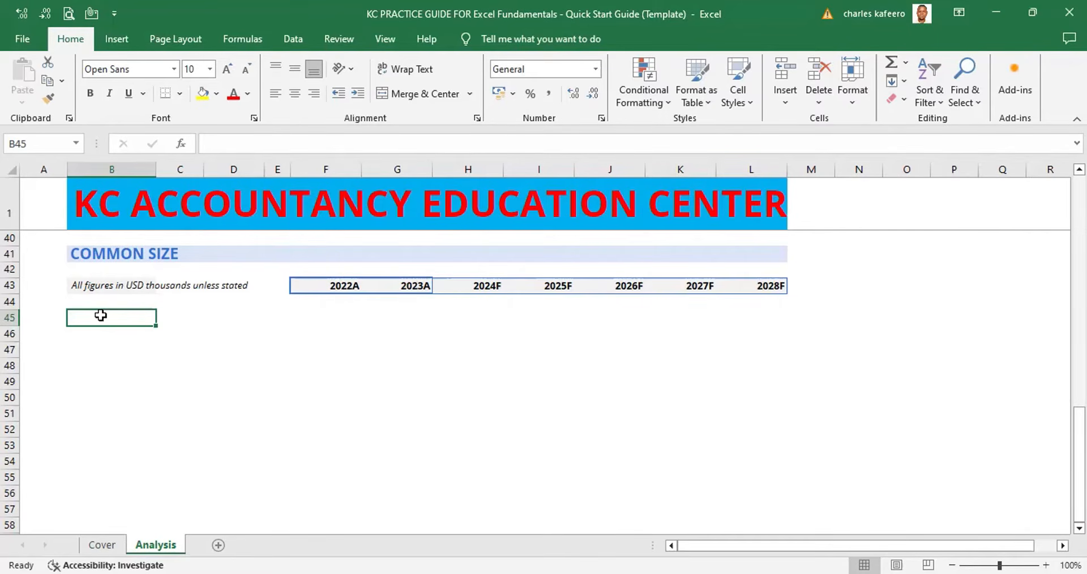
key("Scroll_Lock")
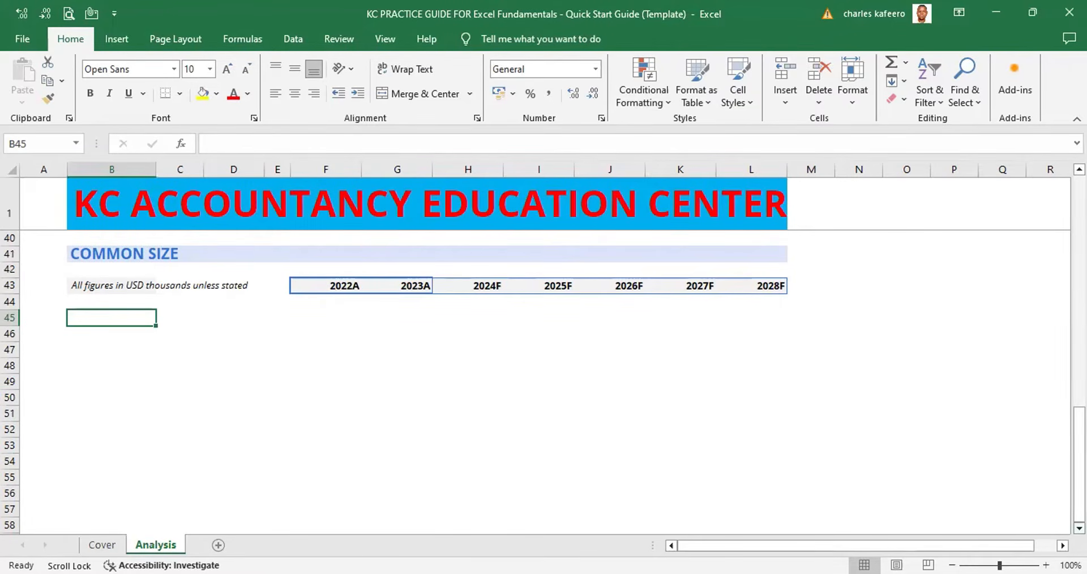
key("Down")
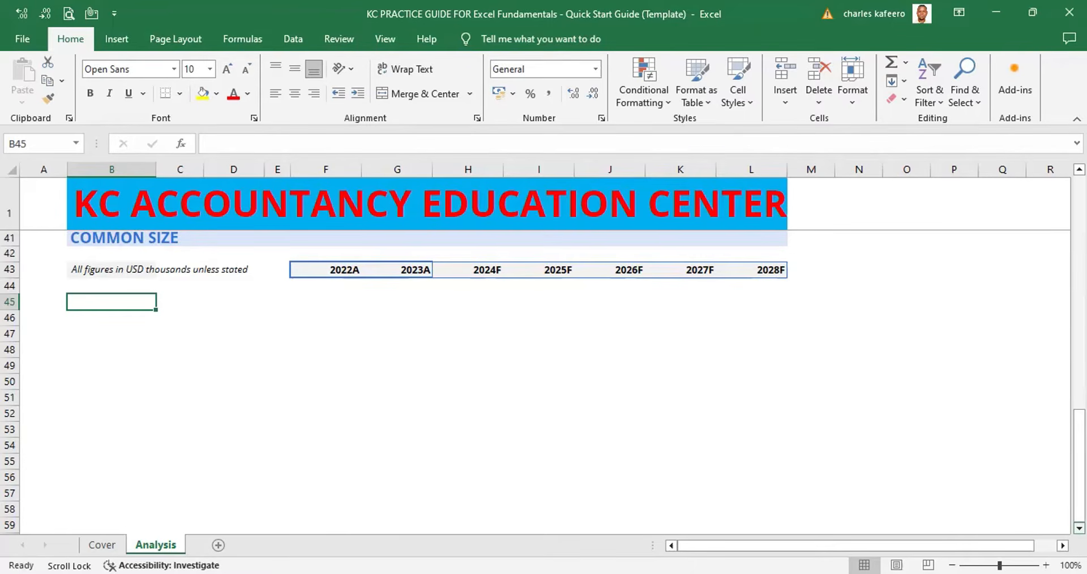
key("Scroll_Lock")
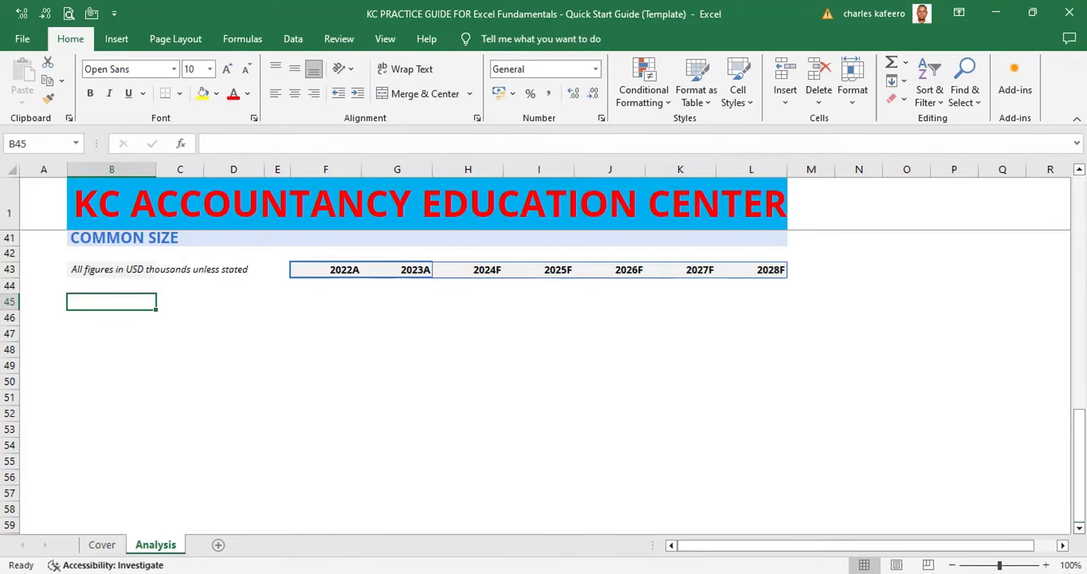
Step: Copy the Income Statement rows from Revenue to Net Income with labels and first-year figures only, range B17:F29
scroll(543, 383, "up", 4)
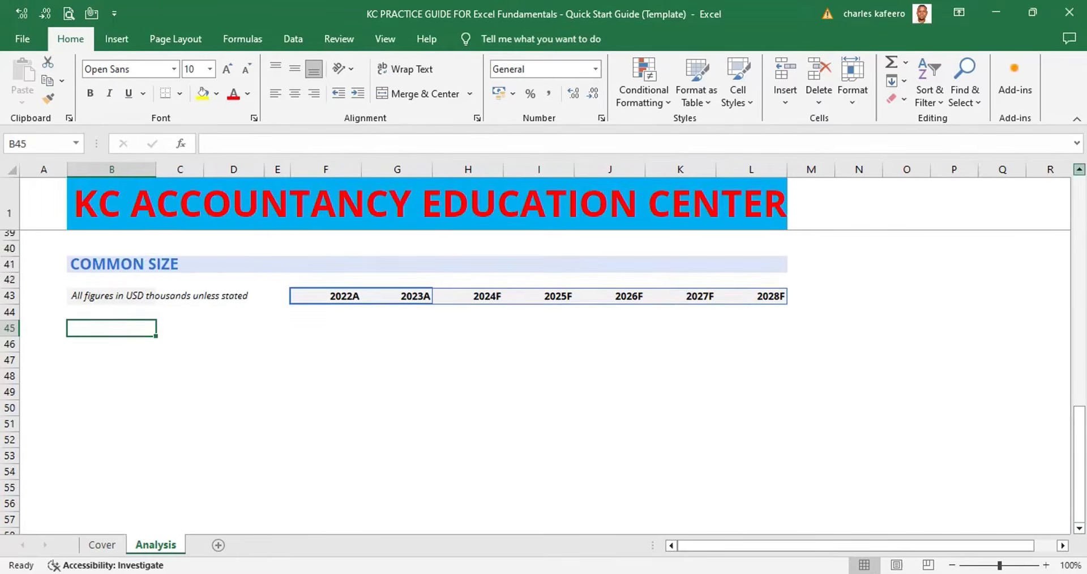
scroll(543, 382, "up", 4)
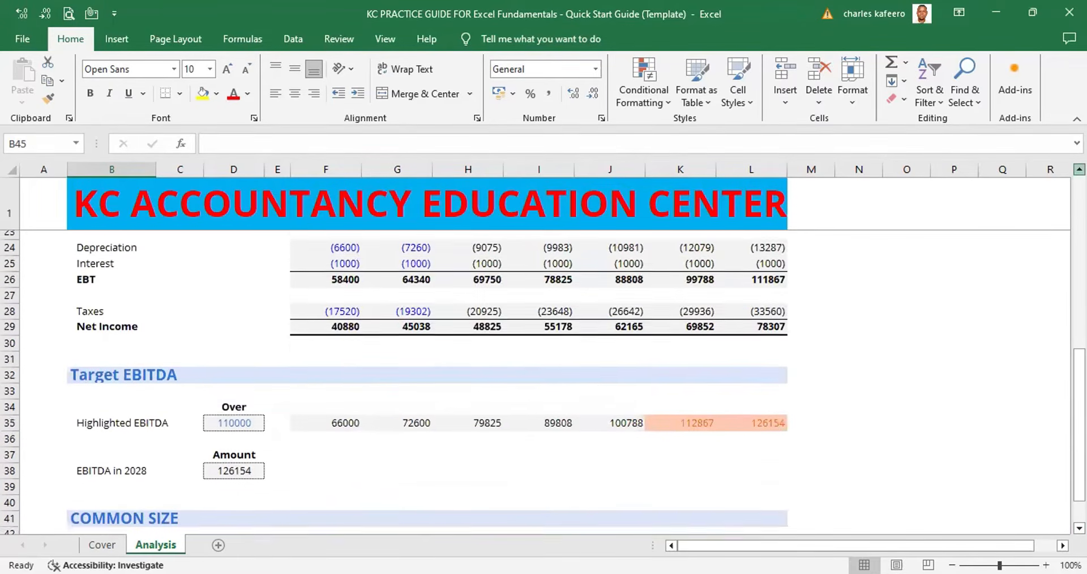
scroll(501, 287, "up", 1)
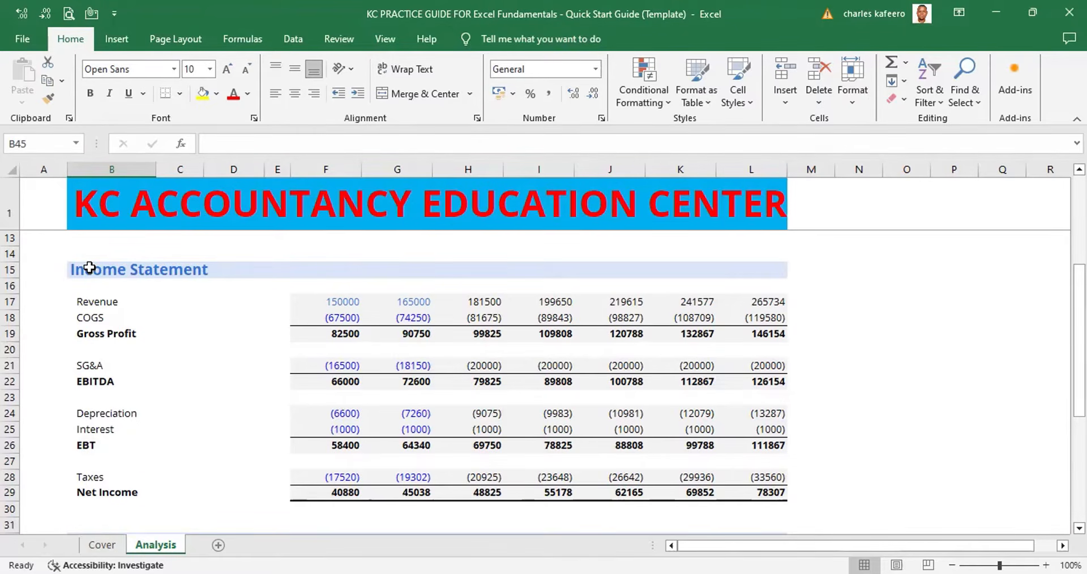
left_click(77, 300)
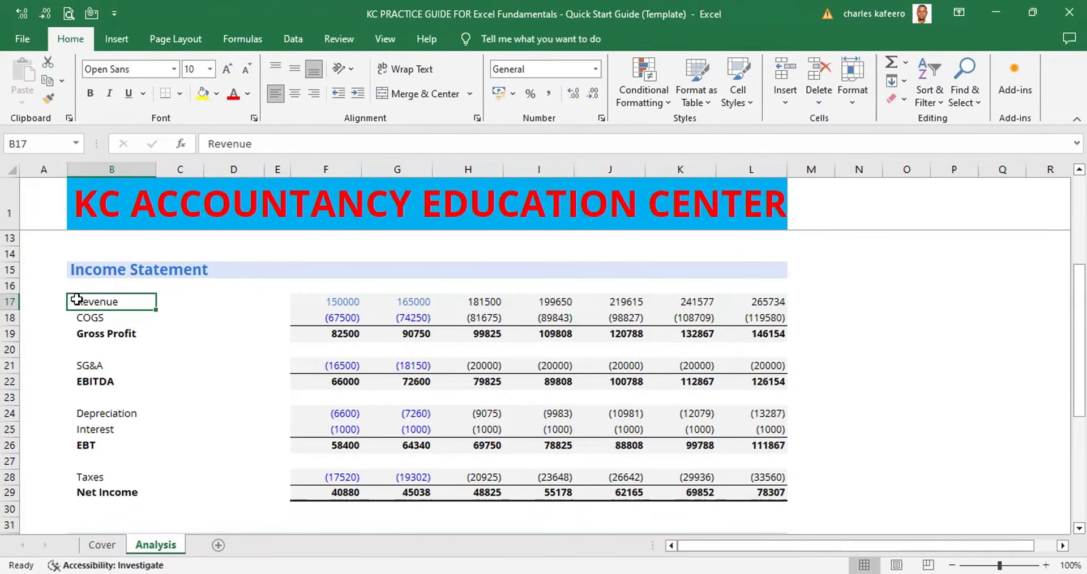
key("ctrl+shift+Right")
key("ctrl+shift+Right")
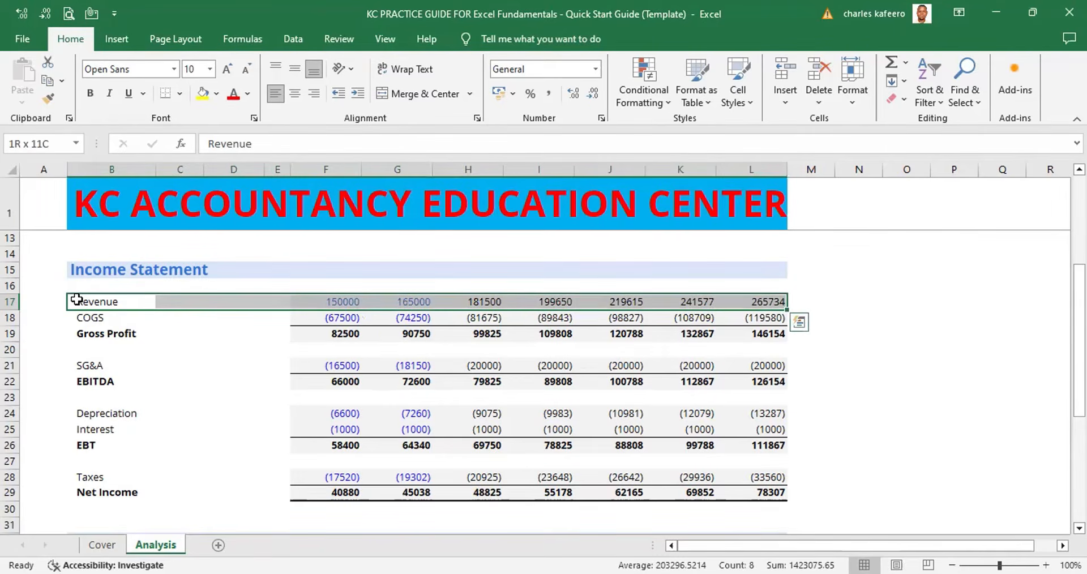
key("shift+Down")
key("shift+Down")
key("shift+Down")
key("shift+Down")
key("shift+Down")
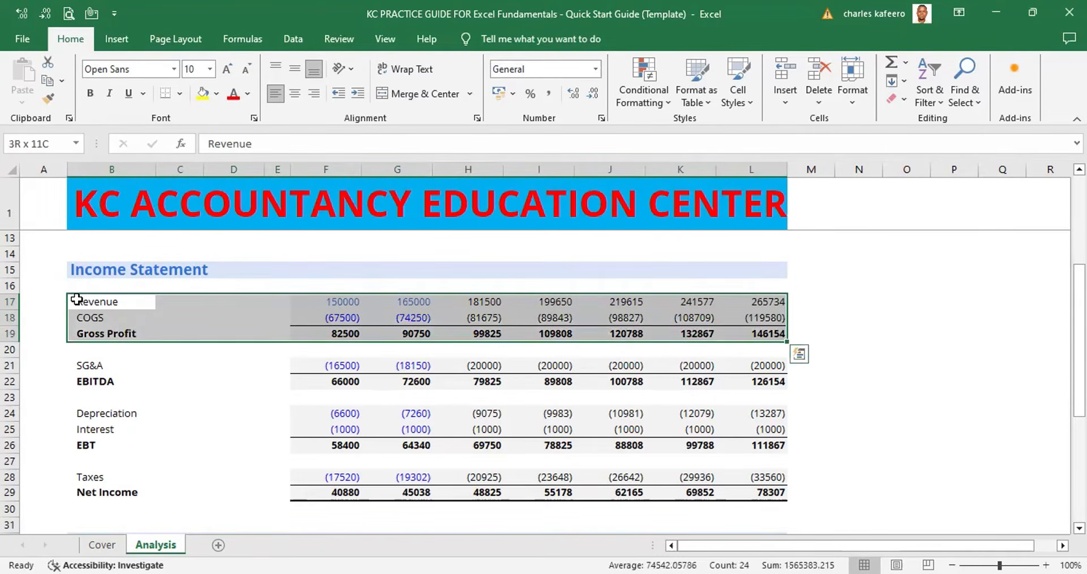
key("shift+Down")
key("shift+Down")
key("shift+Down")
key("shift+Down")
key("shift+Down")
key("shift+Down")
key("shift+Down")
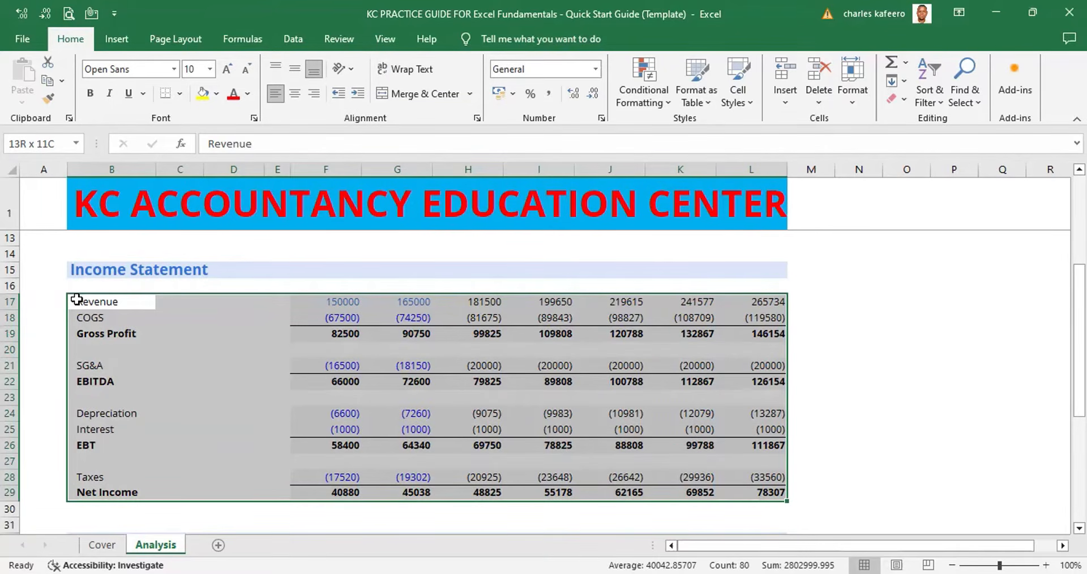
key("shift+Left")
key("shift+Left")
key("shift+Left")
key("shift+Left")
key("shift+Left")
key("shift+Left")
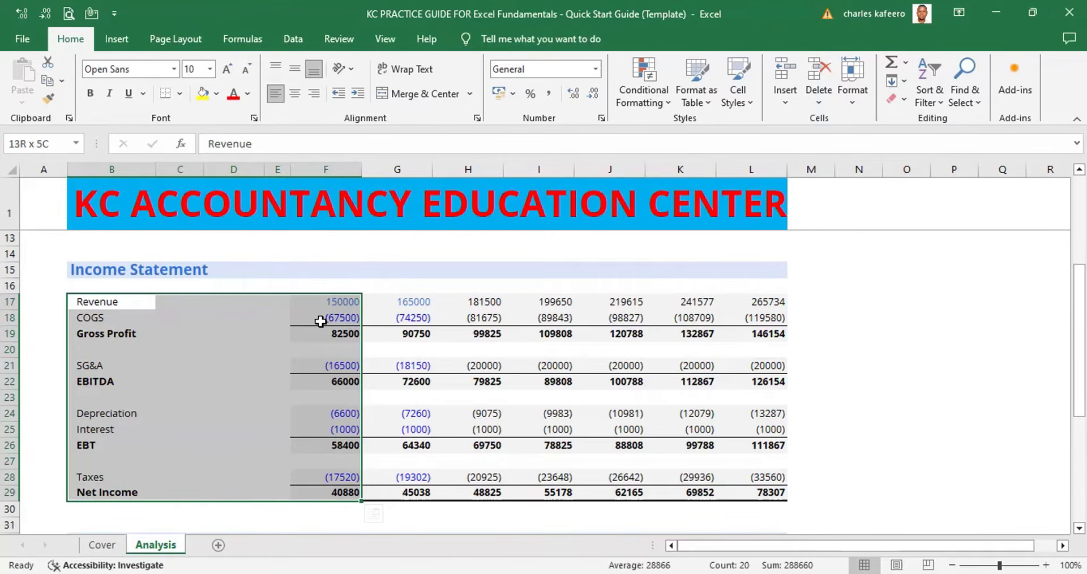
key("ctrl+c")
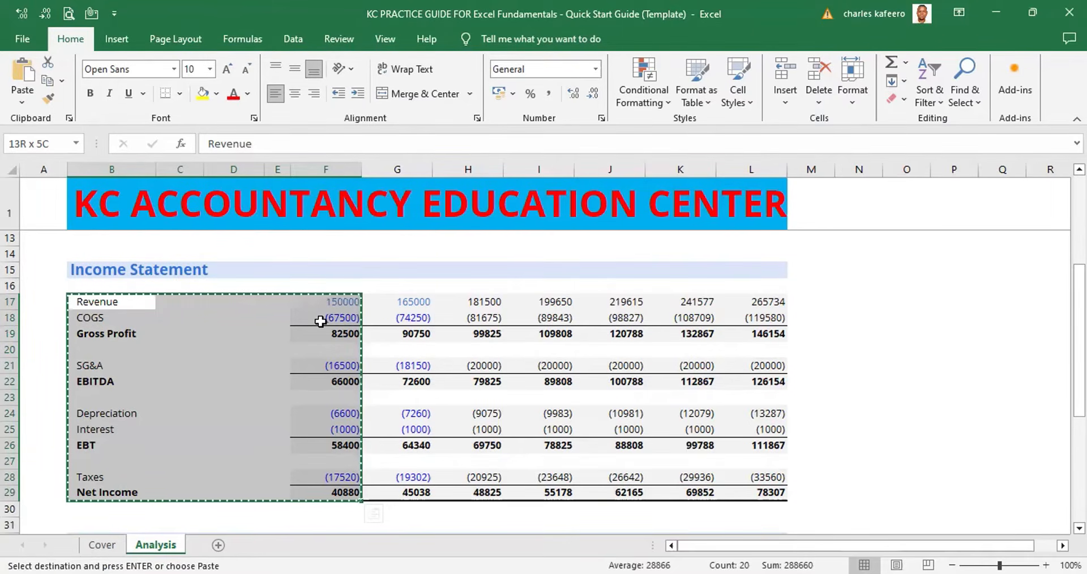
Step: Paste the copied Income Statement rows into the COMMON SIZE section, starting at cell B45
key("Down")
key("Down")
key("Down")
key("Down")
key("Down")
key("Down")
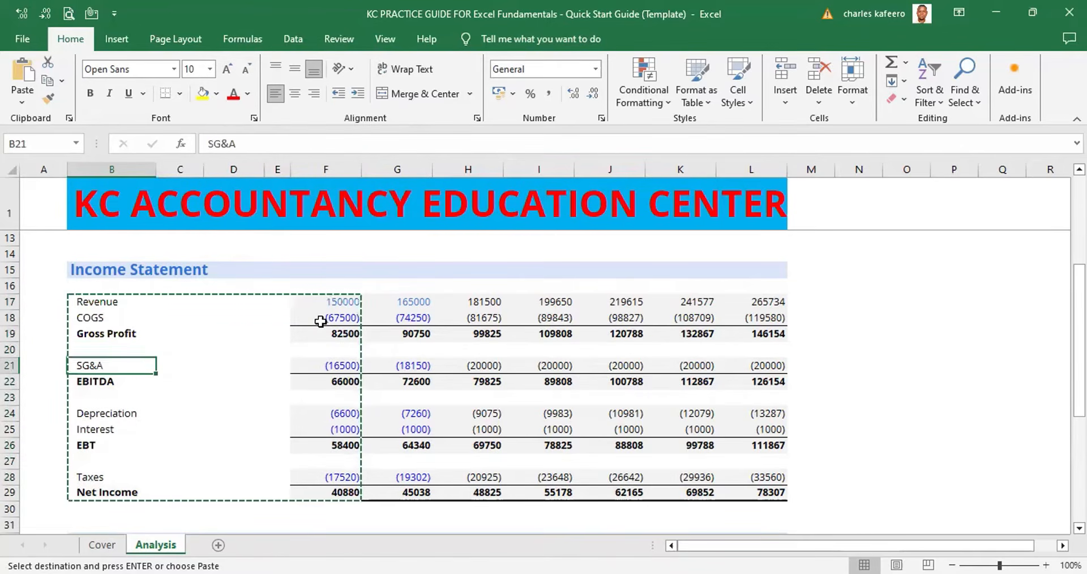
key("Down")
key("Down")
key("Down")
key("Down")
key("Down")
key("Down")
key("Down")
key("Down")
key("Down")
key("Down")
key("Down")
key("Down")
key("Down")
key("Down")
key("Down")
key("Down")
key("Down")
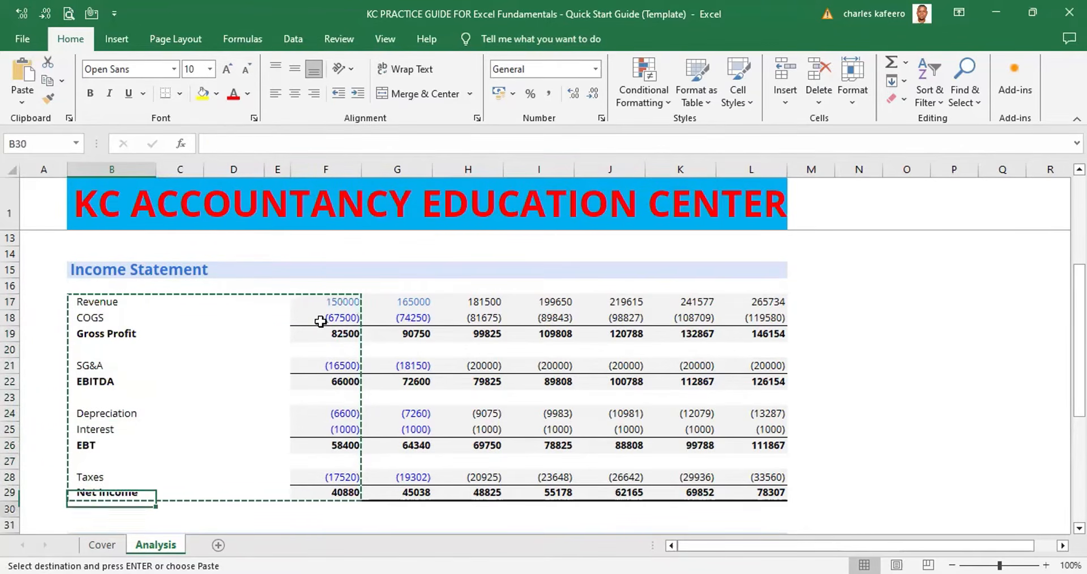
key("Down")
key("Down")
key("Down")
key("Down")
key("Down")
key("Down")
key("Down")
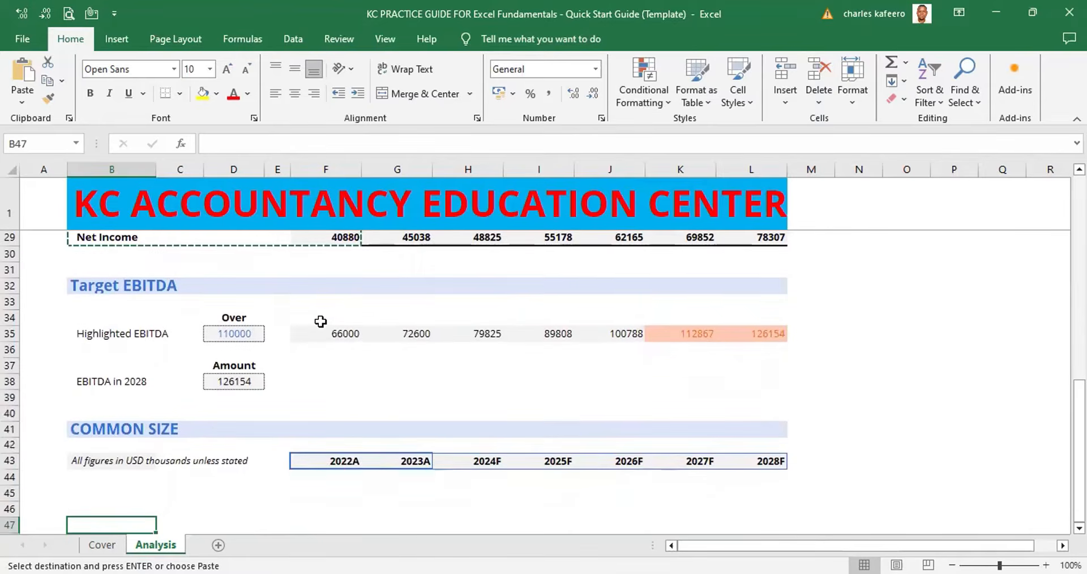
key("Up")
key("Up")
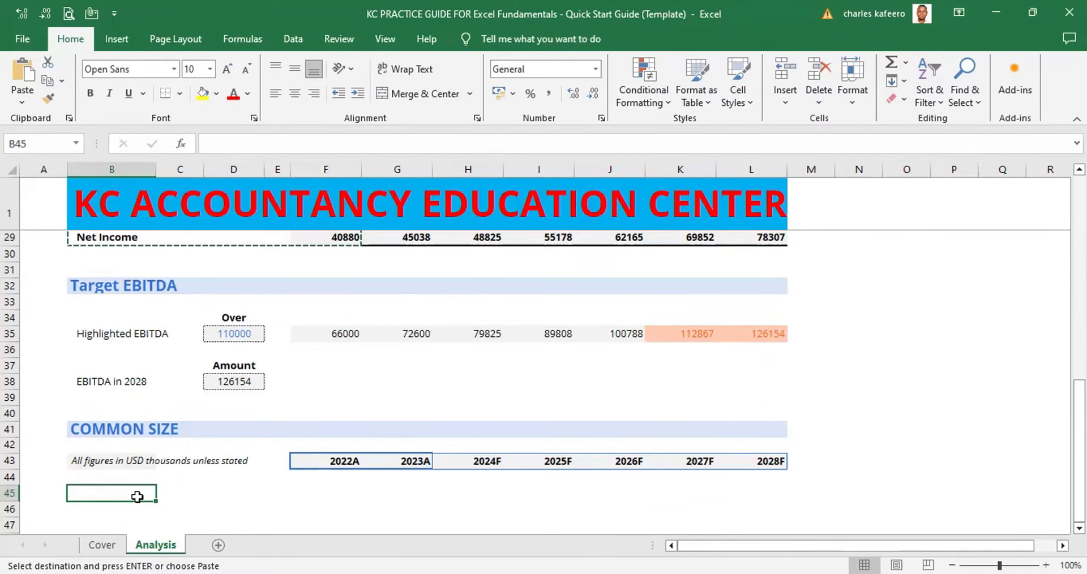
key("ctrl+v")
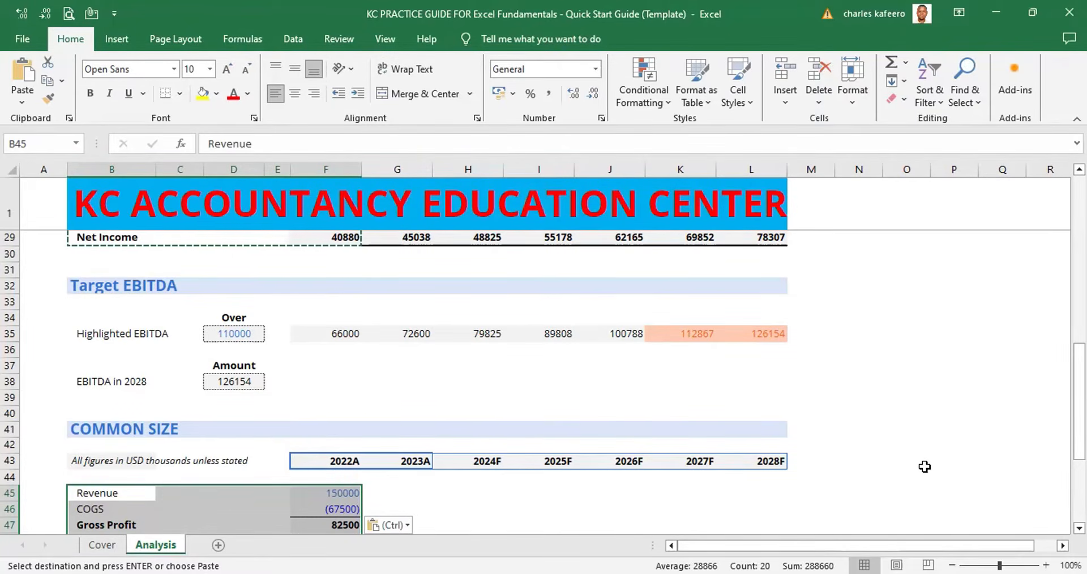
Step: Examine the pasted COMMON SIZE rows from Revenue to Net Income and their first-year figures in column F
left_click(852, 493)
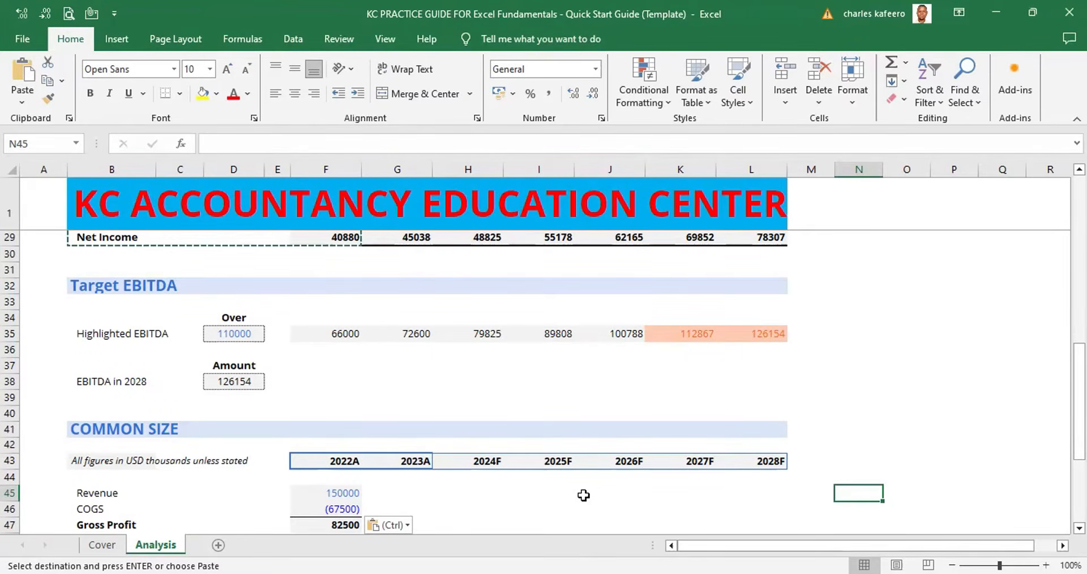
left_click(1079, 528)
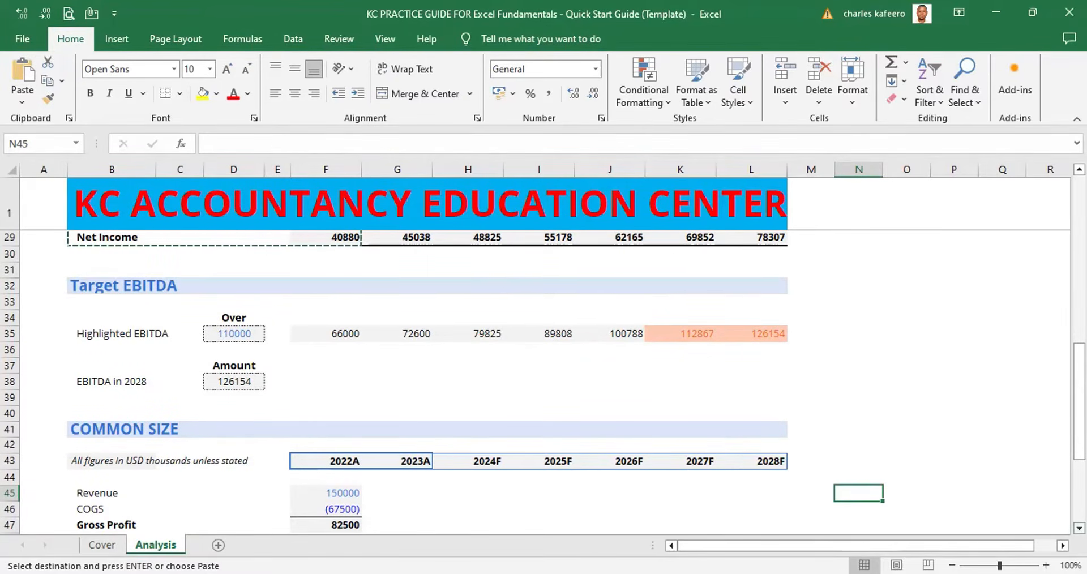
scroll(1079, 528, "down", 4)
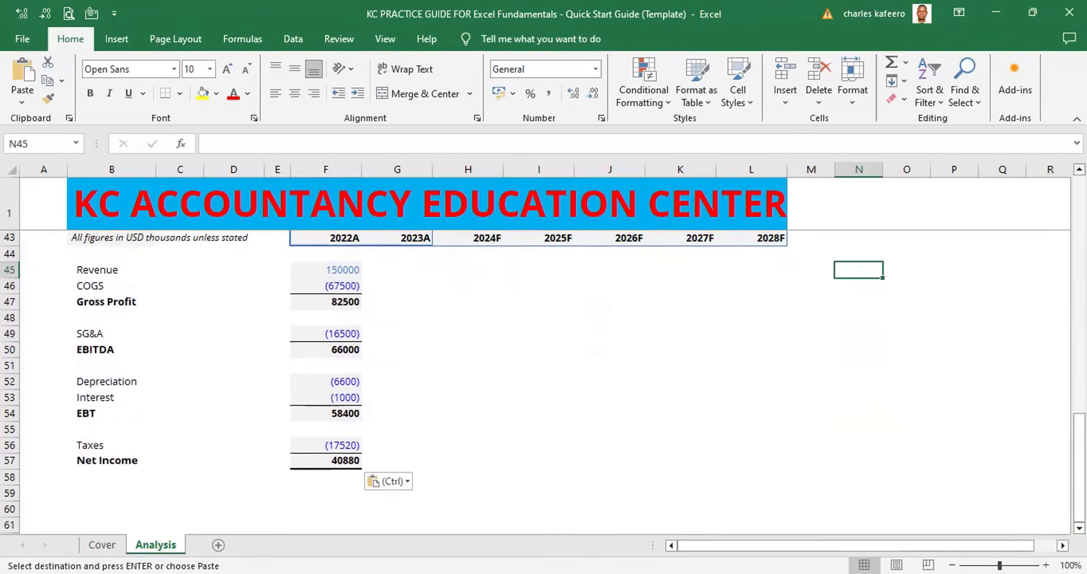
left_click(1079, 169)
left_click(1079, 169)
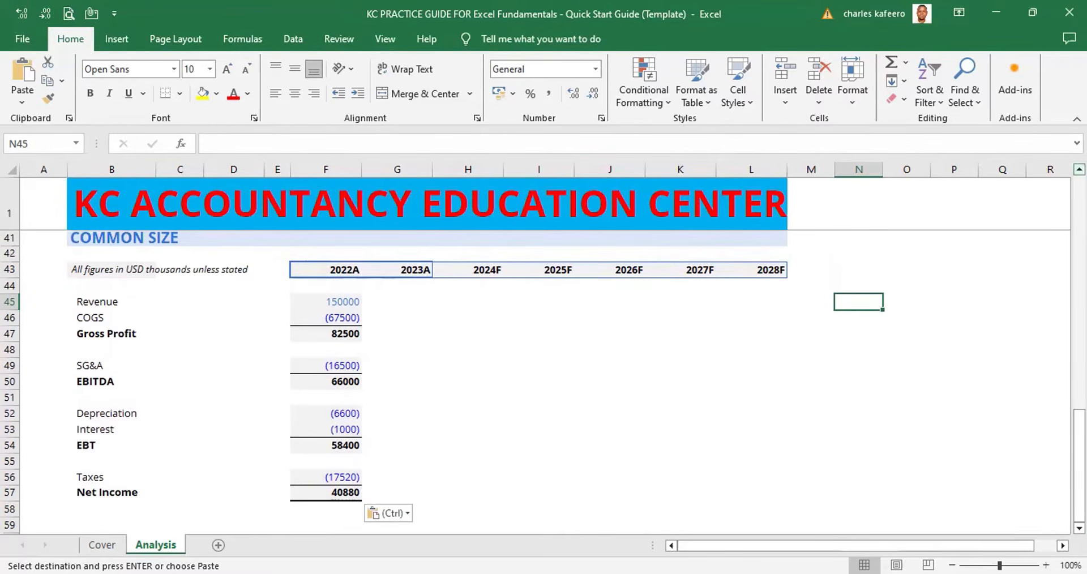
left_click(1080, 170)
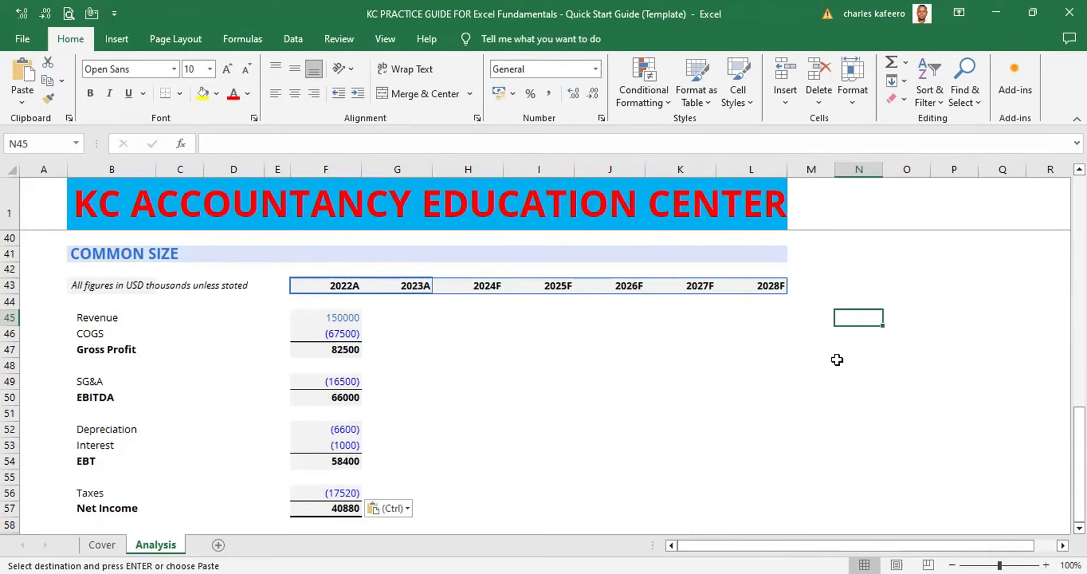
left_click(345, 317)
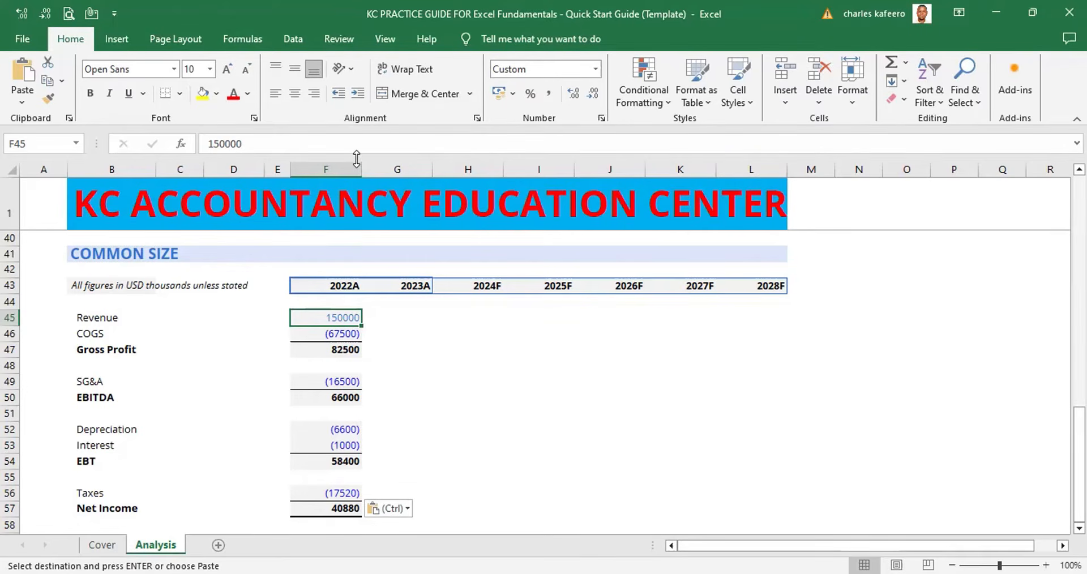
left_click(337, 170)
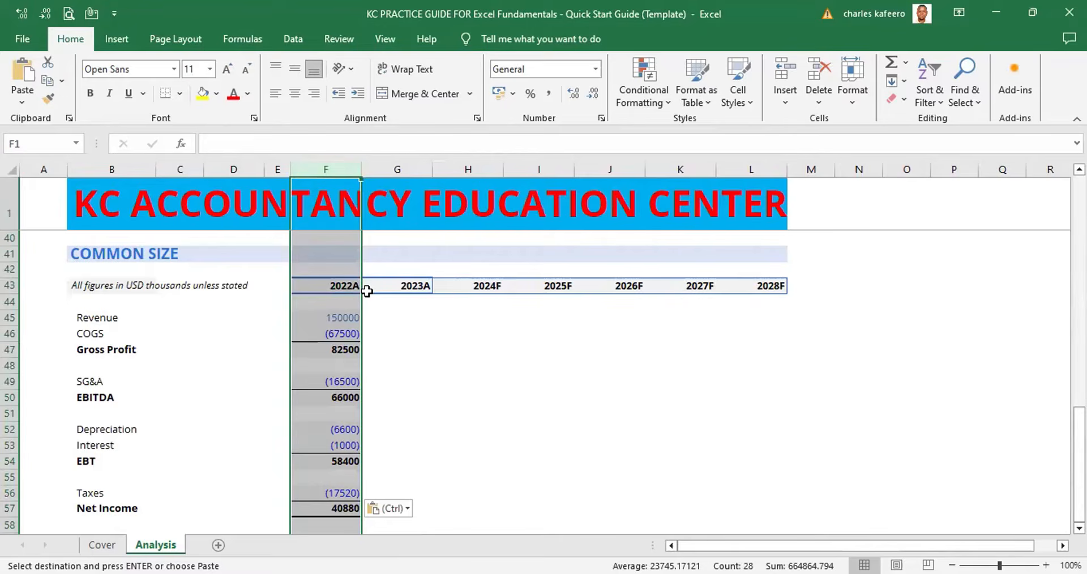
left_click(425, 328)
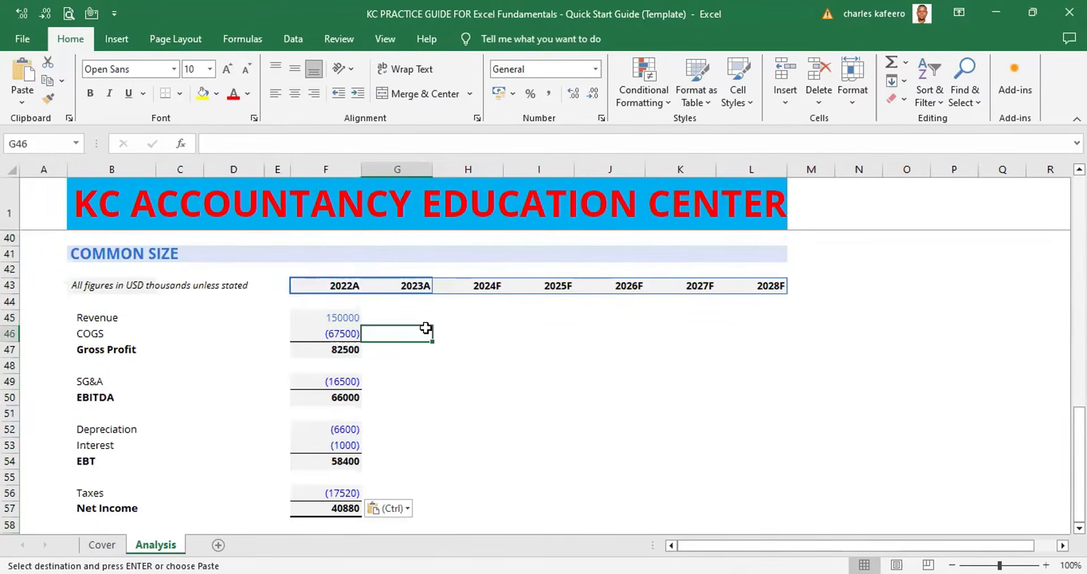
left_click(329, 316)
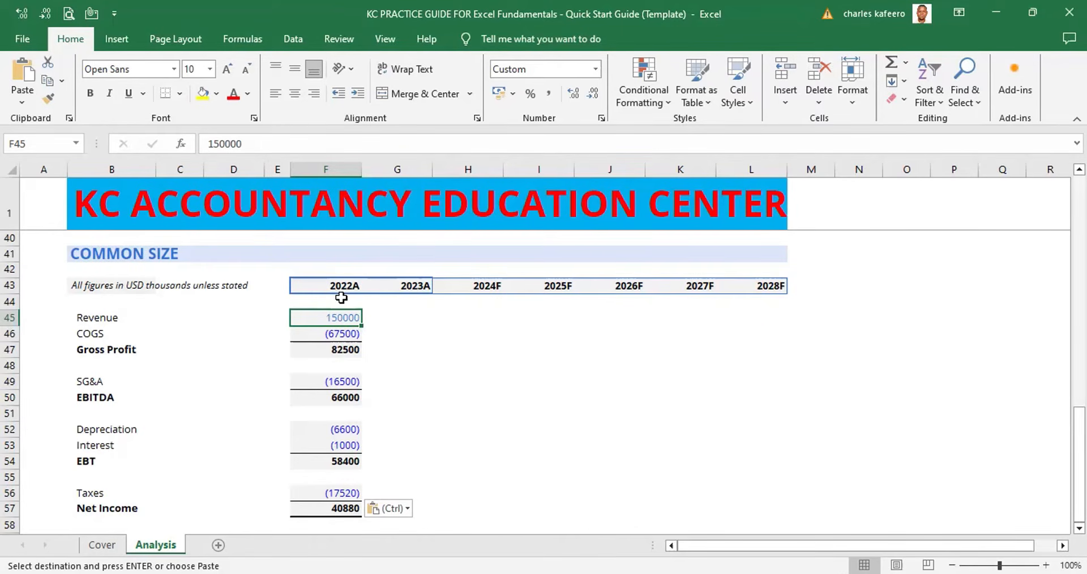
left_click(339, 163)
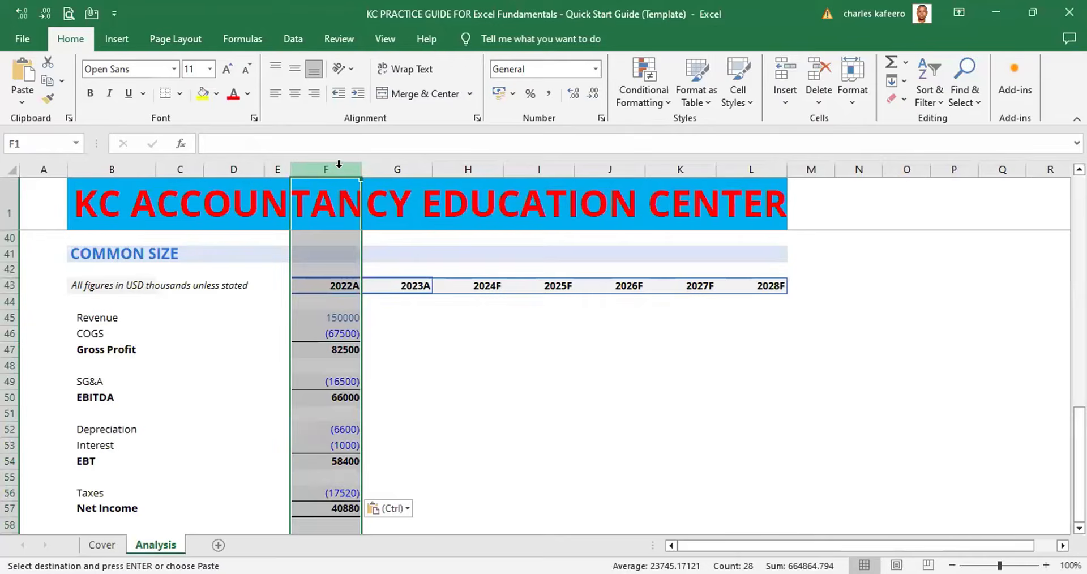
left_click(443, 349)
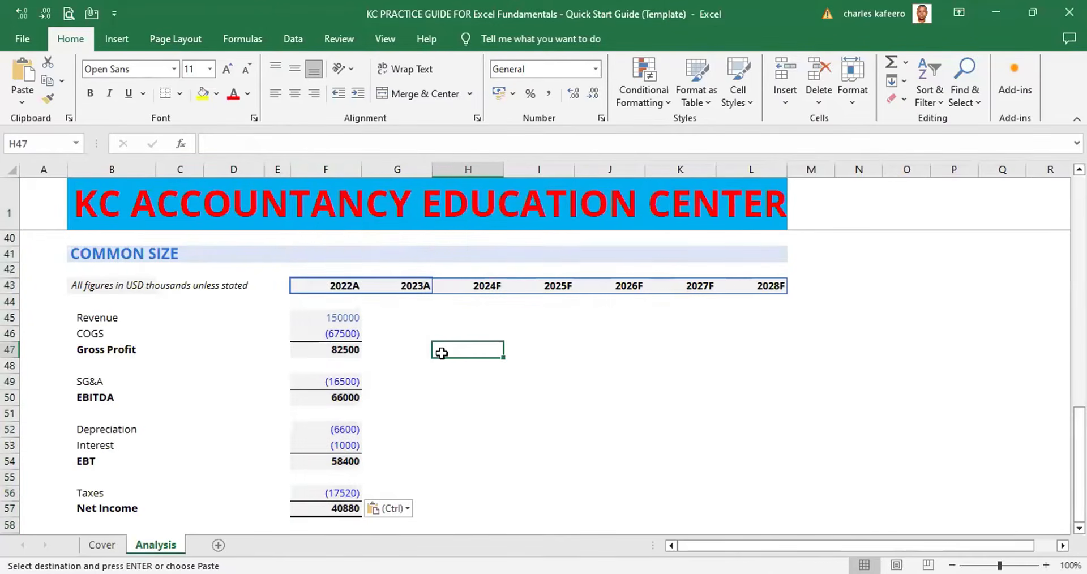
left_click(348, 279)
scroll(340, 283, "down", 1)
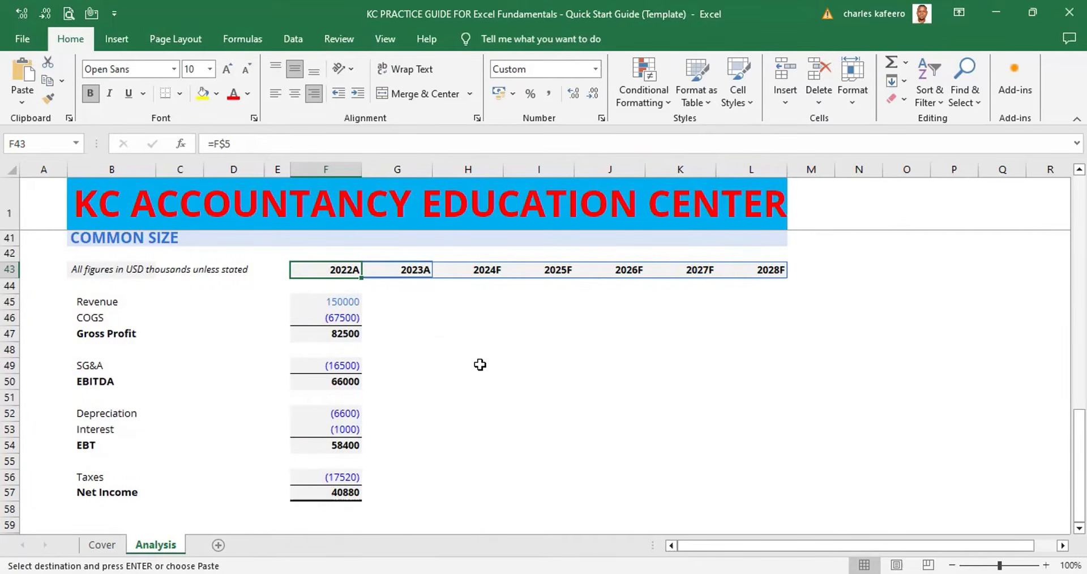
Step: Start a formula in the COMMON SIZE Revenue cell F45, discard it and undo the change
left_click(330, 304)
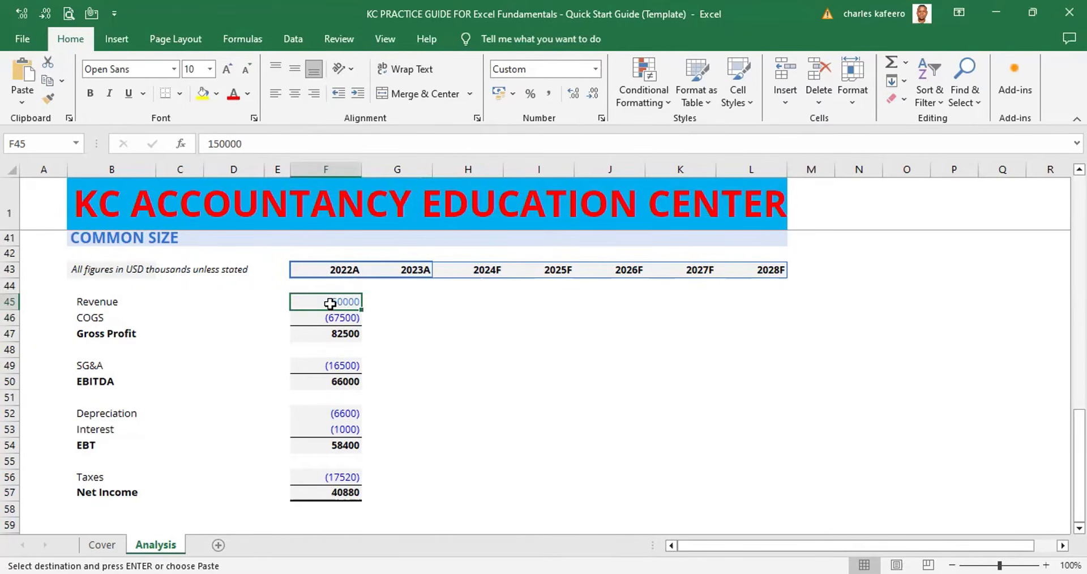
type("=")
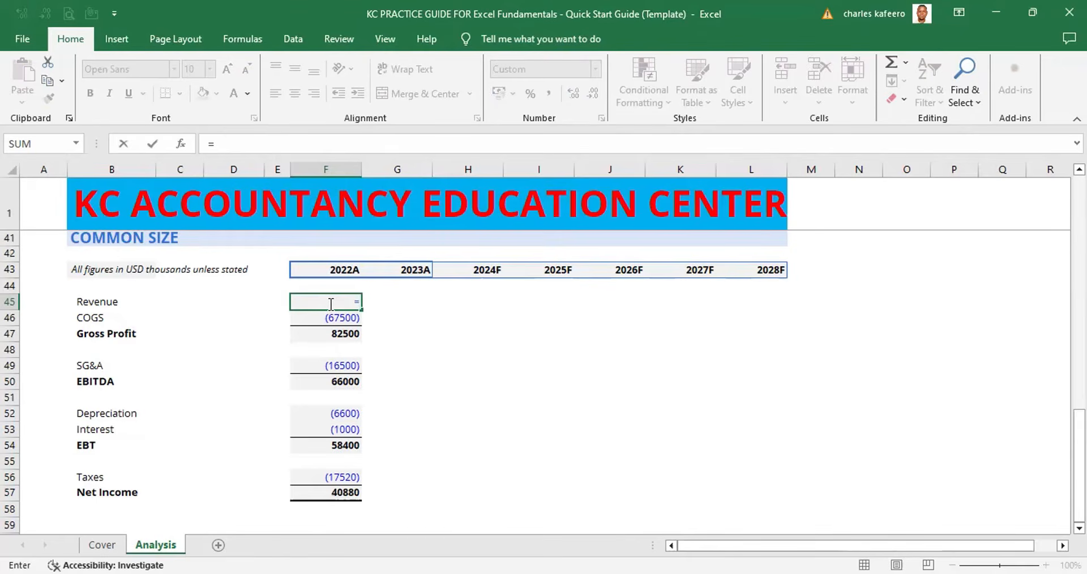
key("BackSpace")
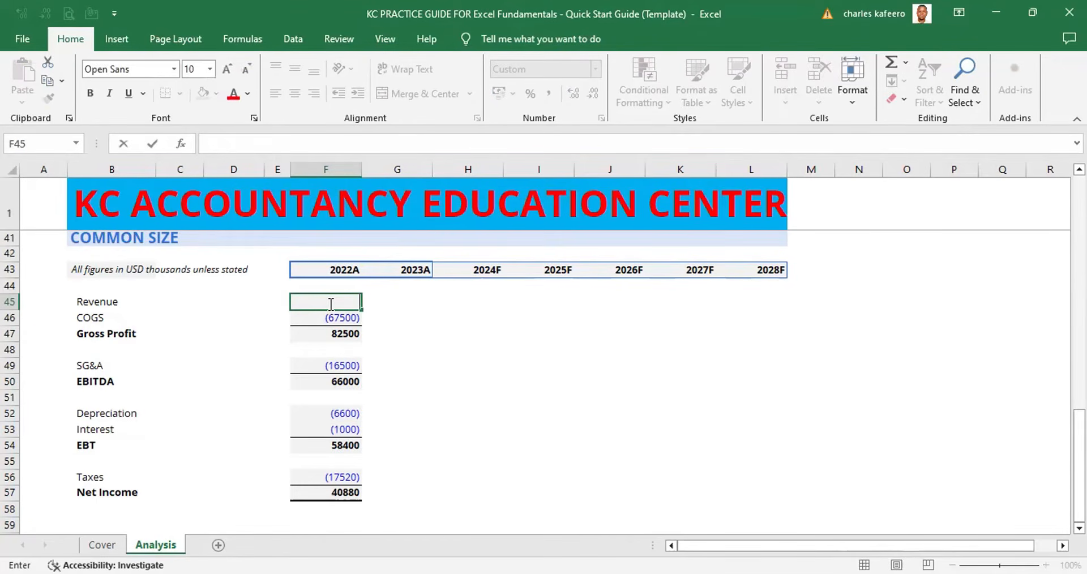
left_click(405, 306)
key("ctrl+z")
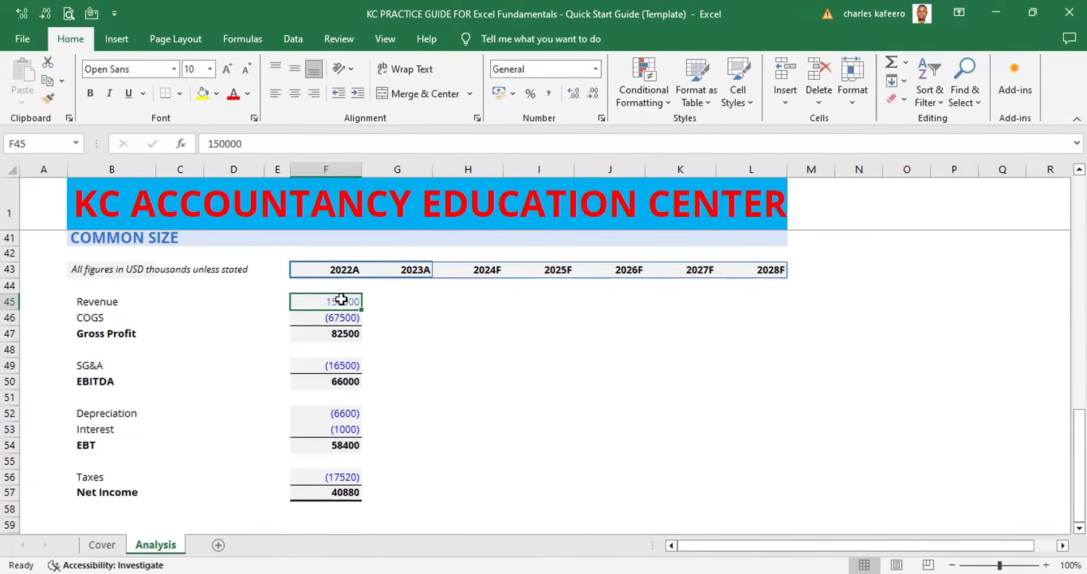
left_click(458, 317)
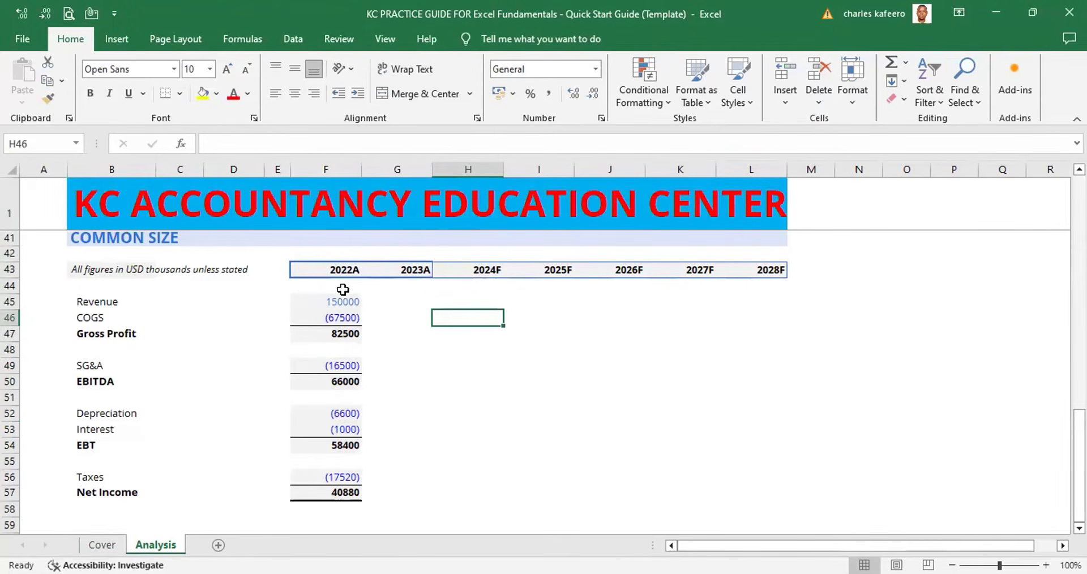
Step: Select the COMMON SIZE block F43:L57, from the year headers to the Net Income row, and clear the selection
left_click(343, 268)
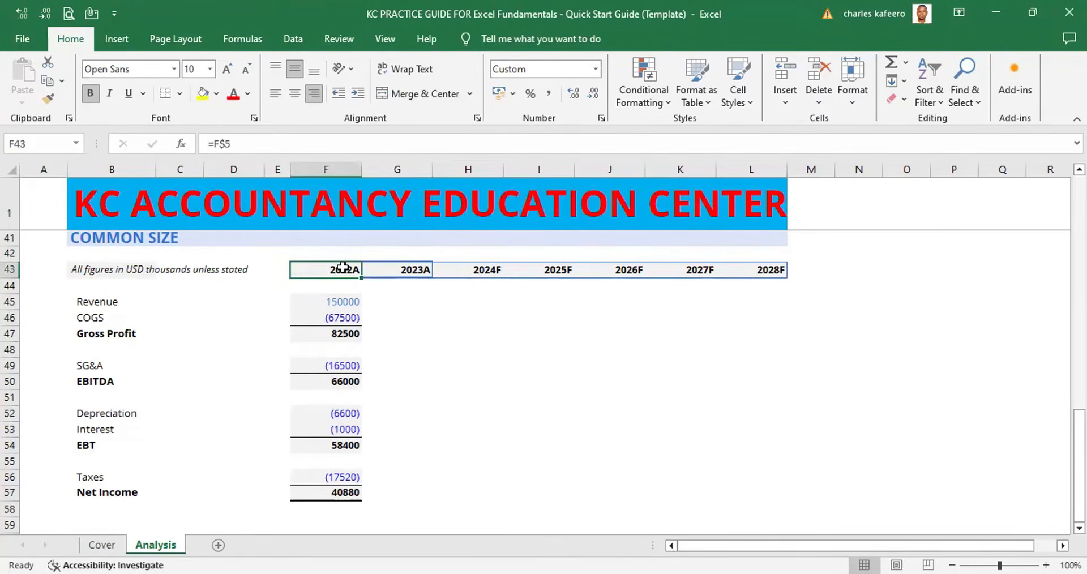
key("shift+Down")
key("shift+Down")
key("shift+Down")
key("shift+Down")
key("shift+Down")
key("shift+Down")
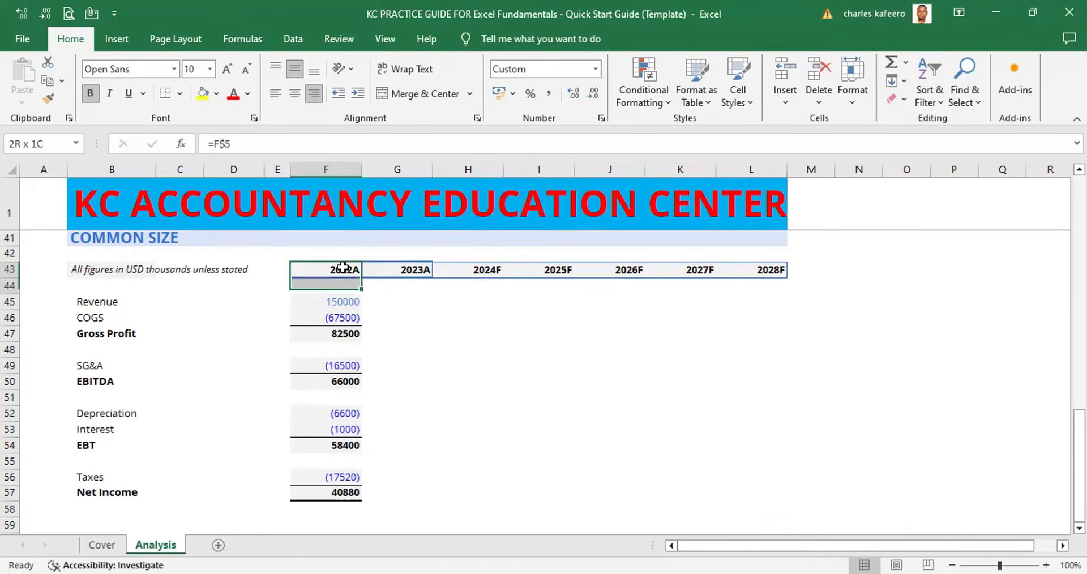
key("shift+Down")
key("shift+Down")
key("shift+Down")
key("shift+Down")
key("shift+Down")
key("shift+Down")
key("shift+Down")
key("shift+Down")
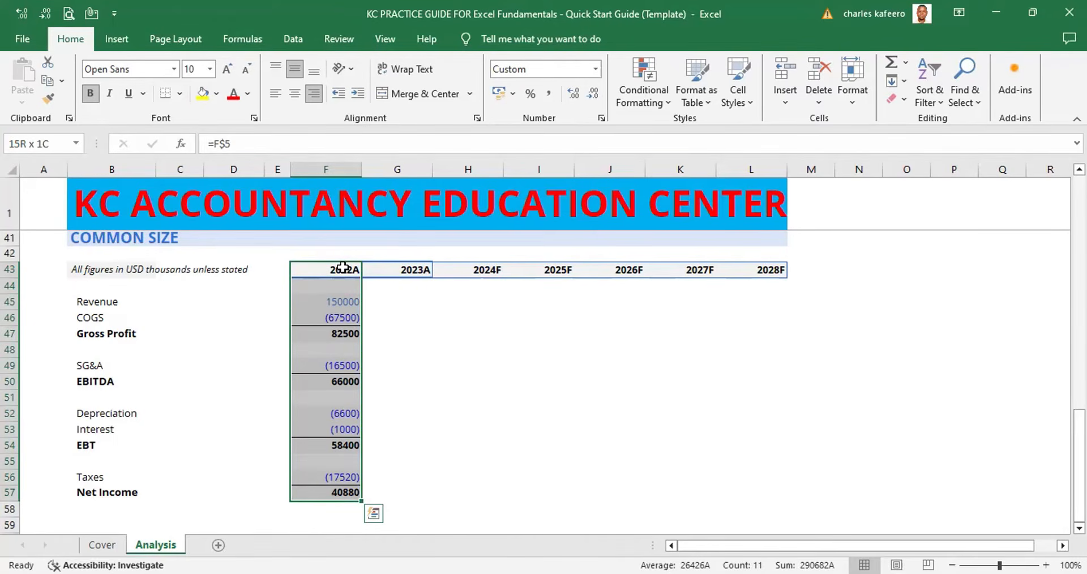
key("shift+Right")
key("shift+Right")
key("shift+Right")
key("shift+Right")
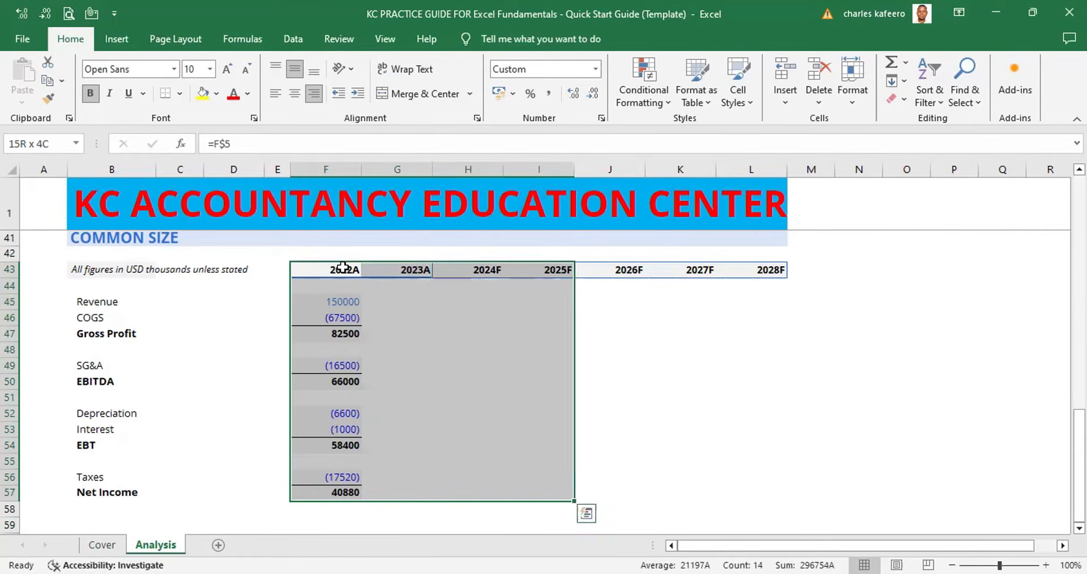
key("shift+Right")
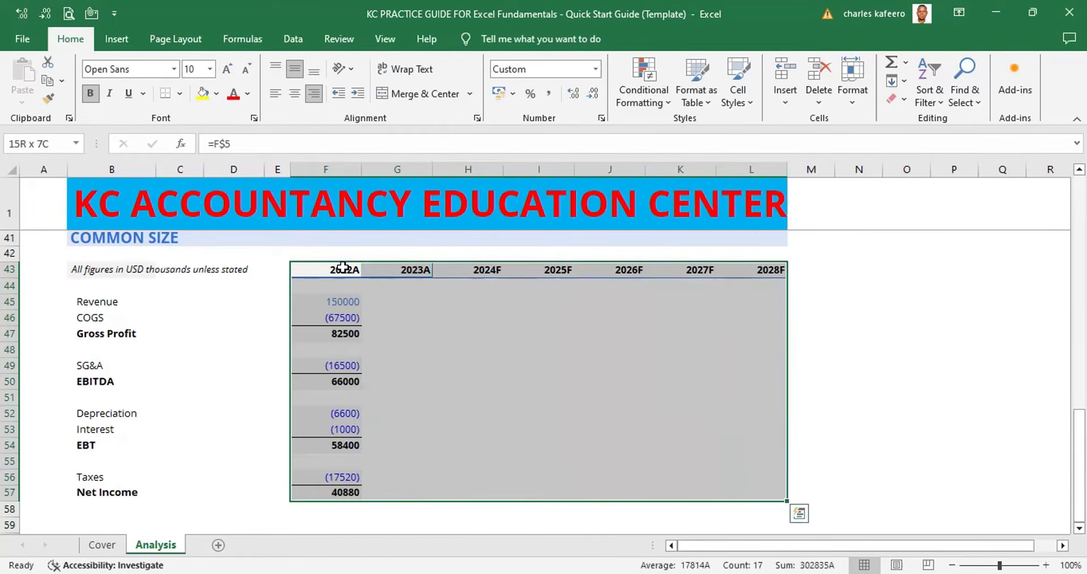
left_click(910, 312)
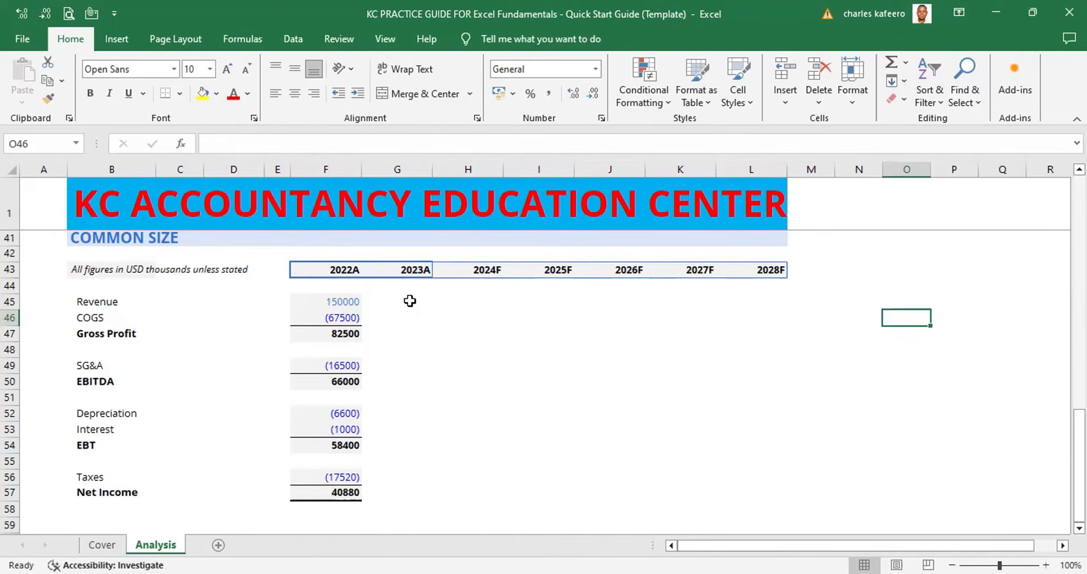
Step: Set the font colour of the COMMON SIZE figures in F45:F57, from Revenue to Net Income, to Automatic
left_click(340, 272)
left_click(338, 299)
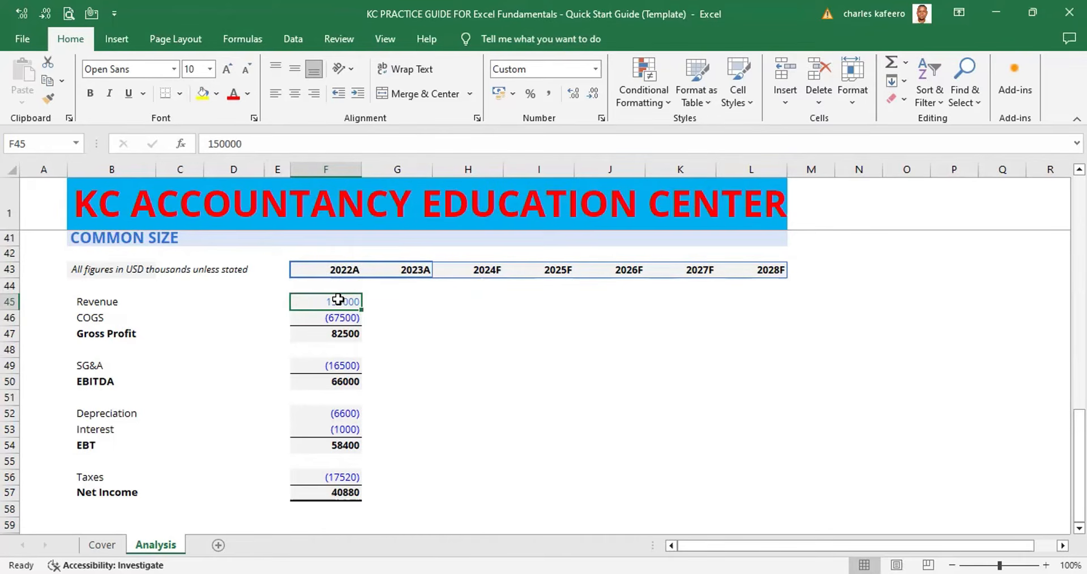
key("shift+Down")
key("shift+Down")
key("shift+Down")
key("shift+Down")
key("shift+Down")
key("shift+Down")
key("shift+Down")
key("shift+Down")
key("shift+Down")
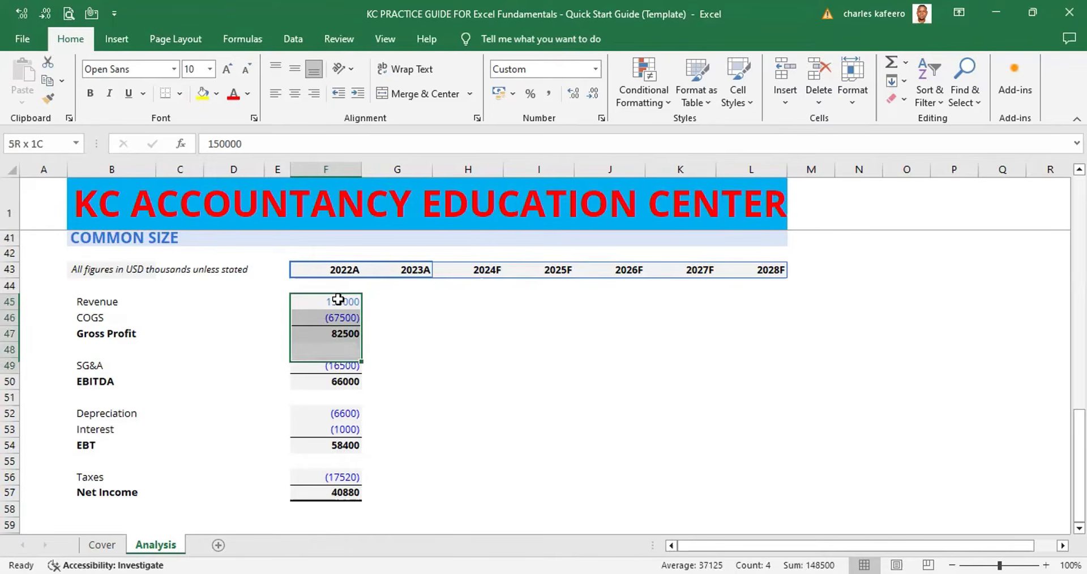
key("shift+Down")
key("shift+Down")
key("shift+Down")
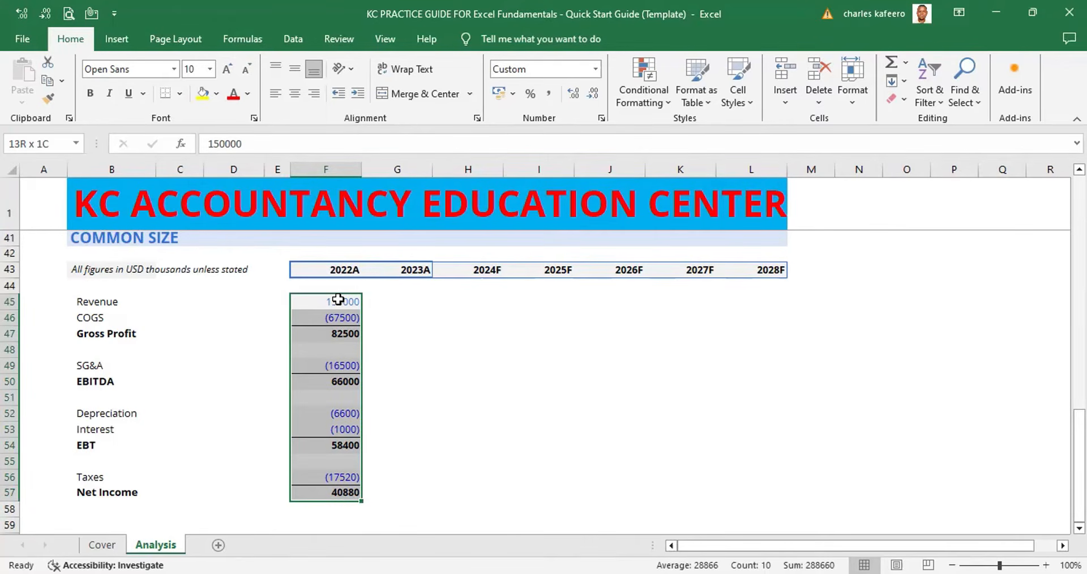
key("alt")
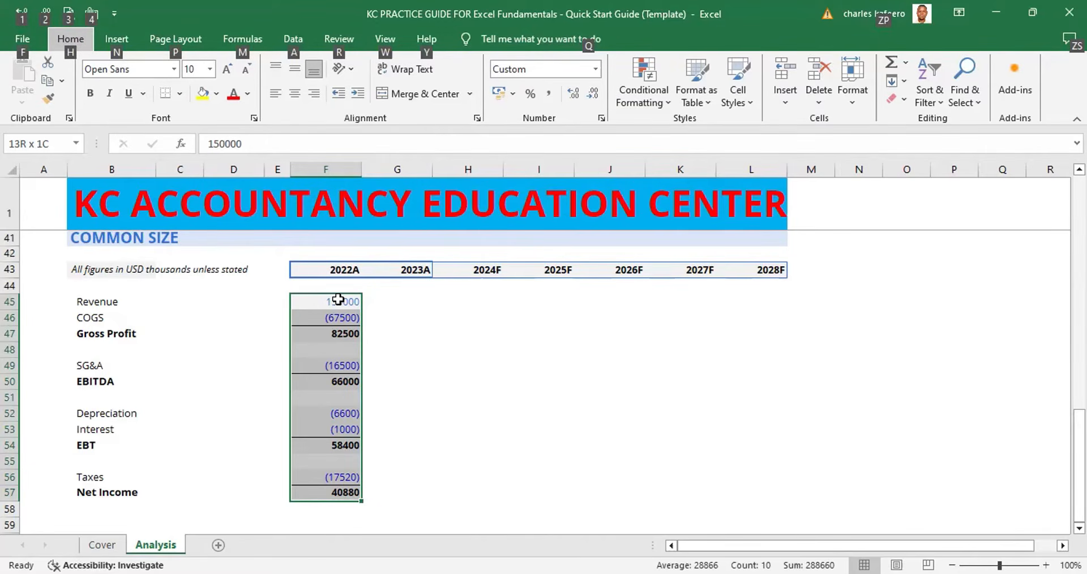
key("h")
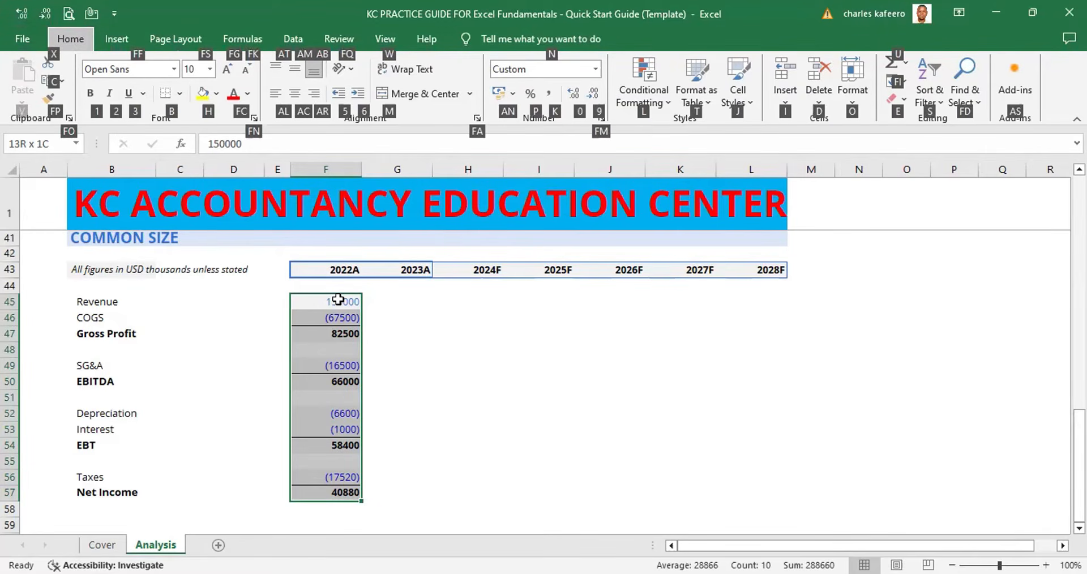
key("f")
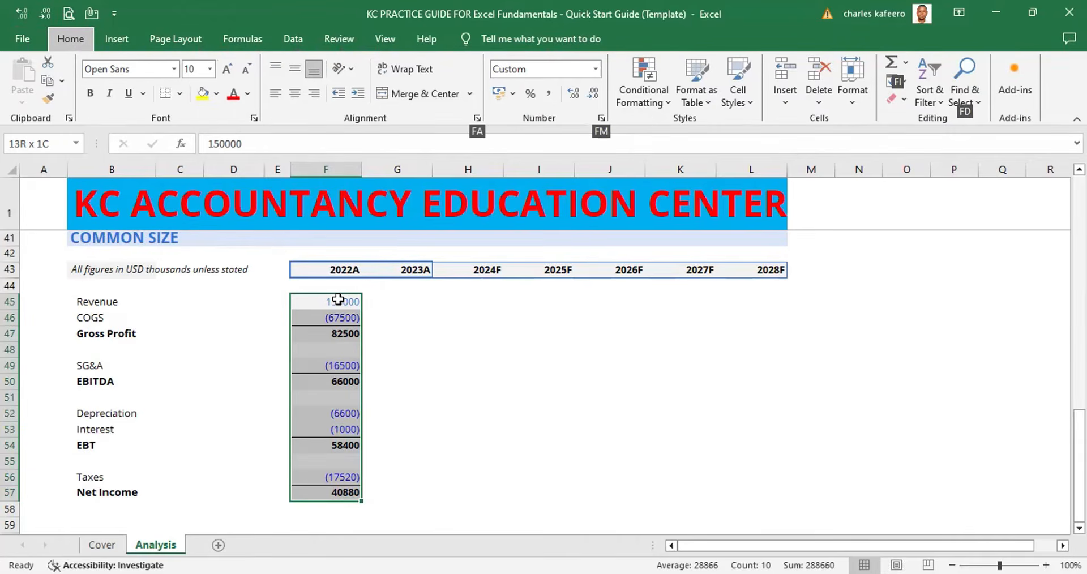
key("c")
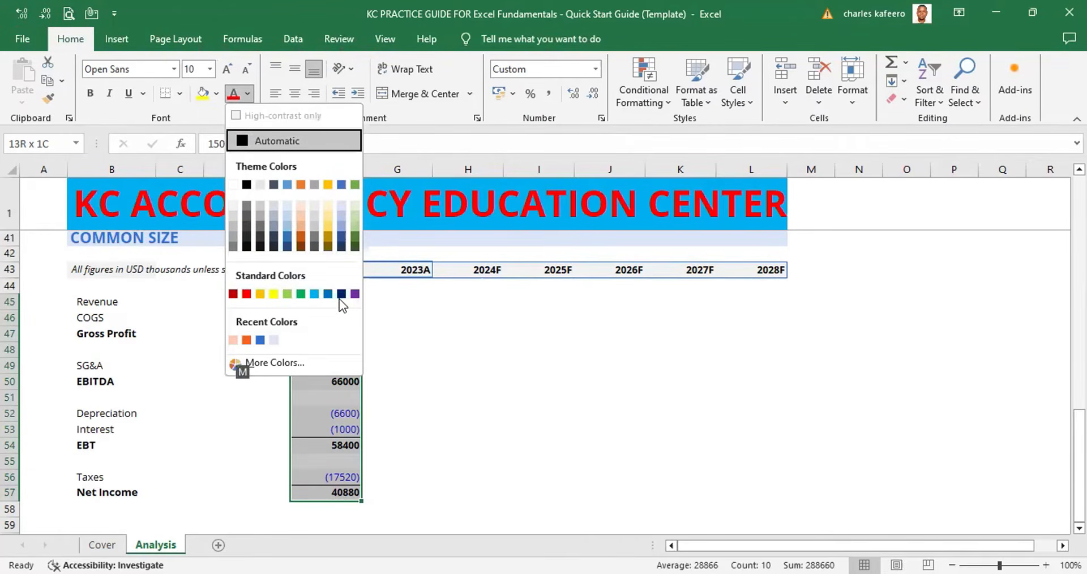
left_click(253, 141)
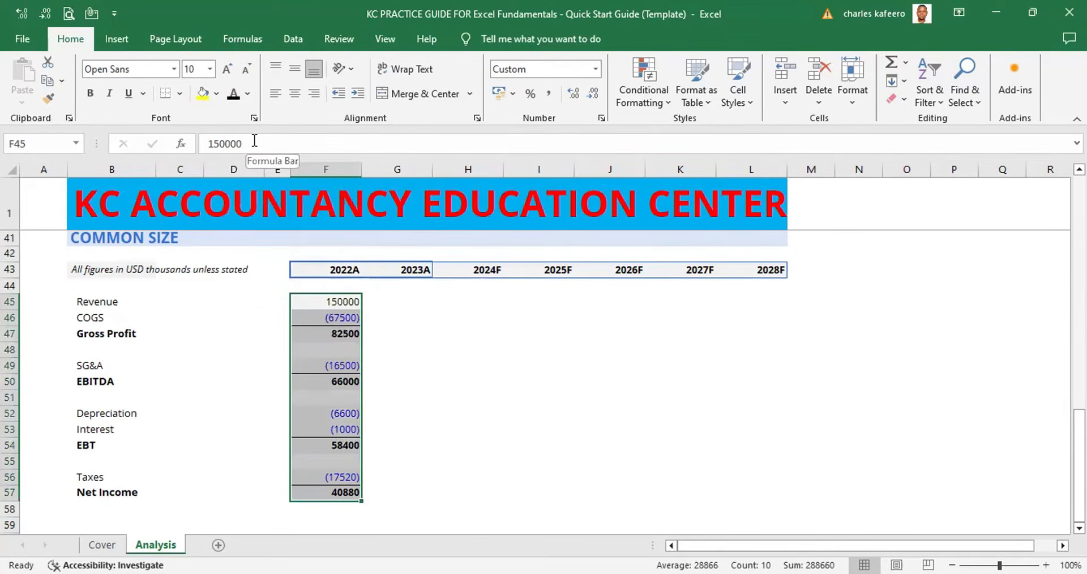
left_click(474, 323)
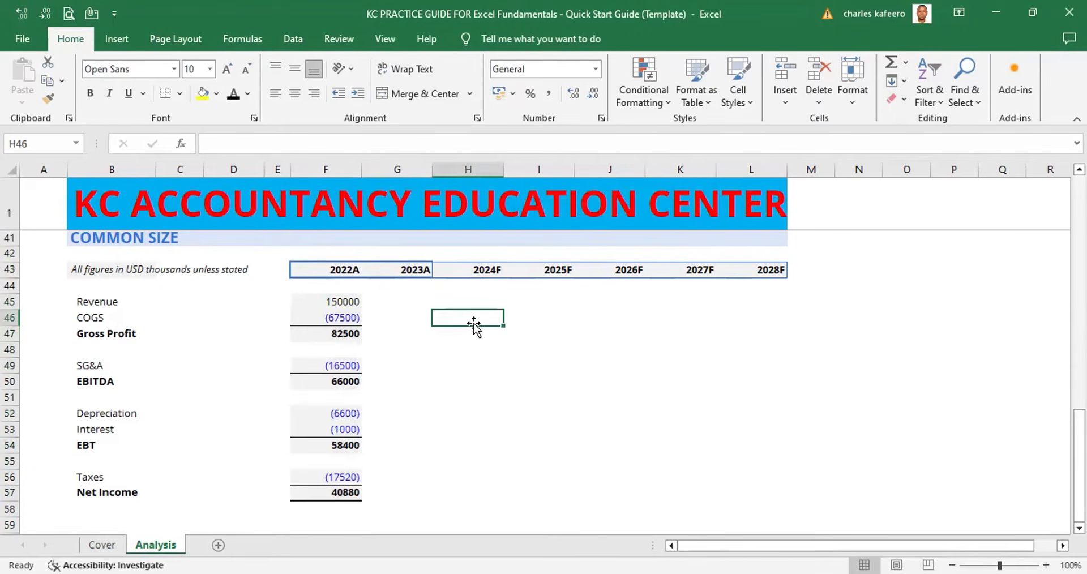
Step: Apply the custom number format 0;[Black](0) to the COMMON SIZE COGS, SG&A and Taxes figures in F46, F49 and F56
left_click(333, 316)
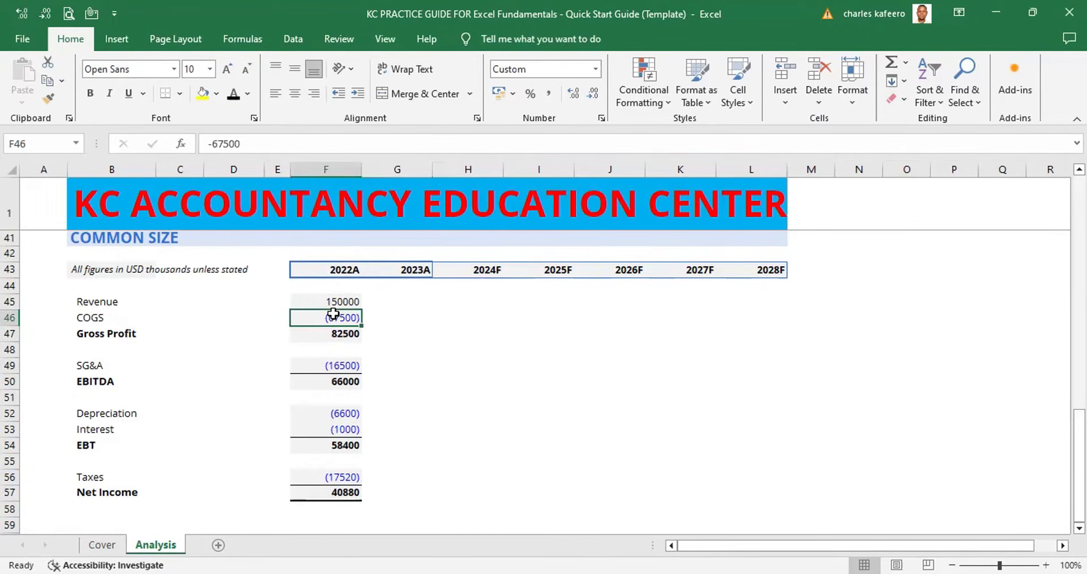
left_click(314, 364, "ctrl")
left_click(321, 476, "ctrl")
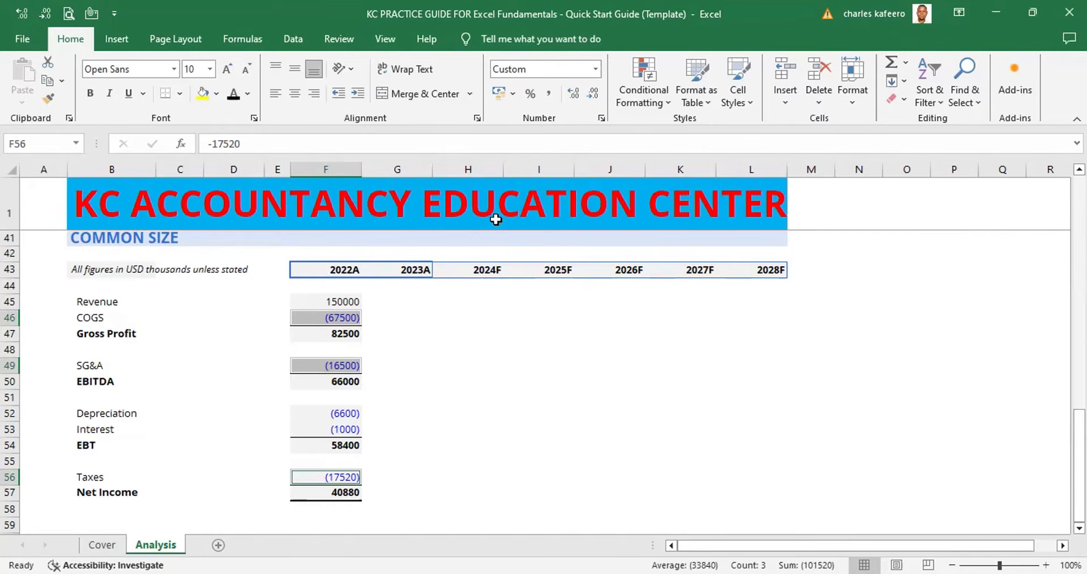
left_click(602, 119)
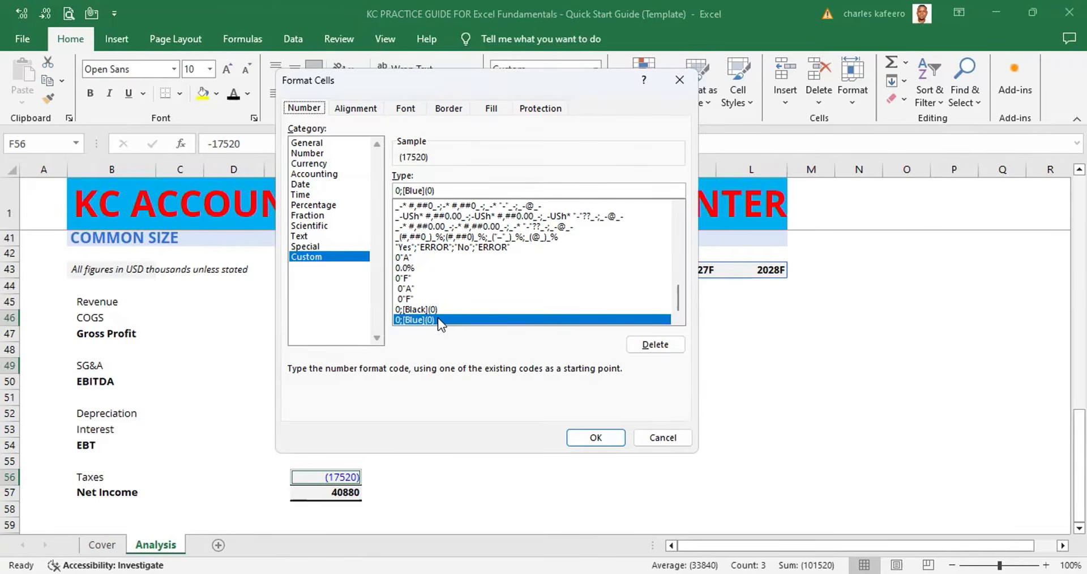
left_click(423, 190)
key("BackSpace")
key("BackSpace")
key("BackSpace")
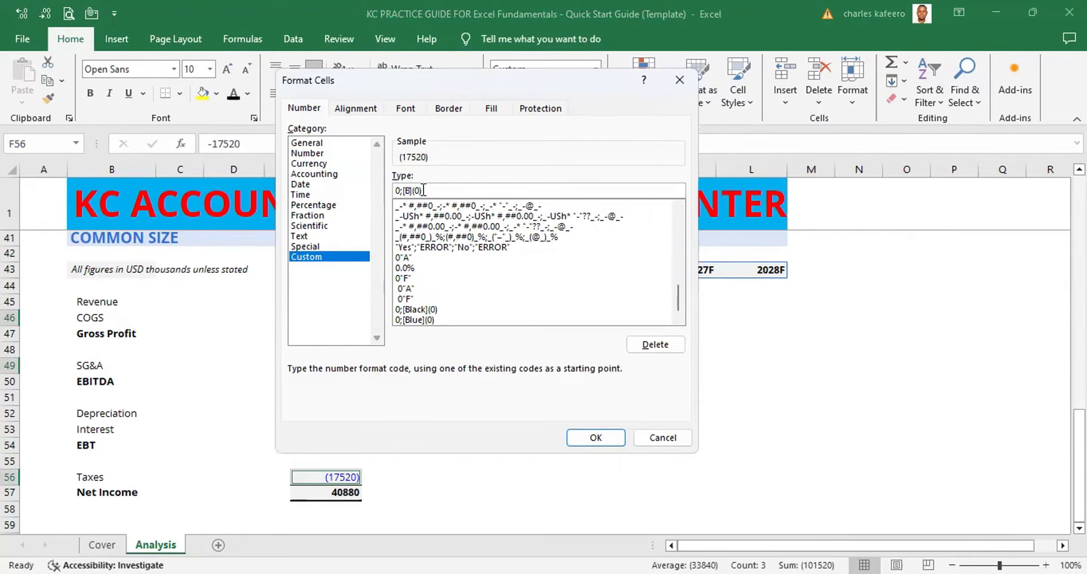
type("LACK")
key("Return")
left_click(447, 329)
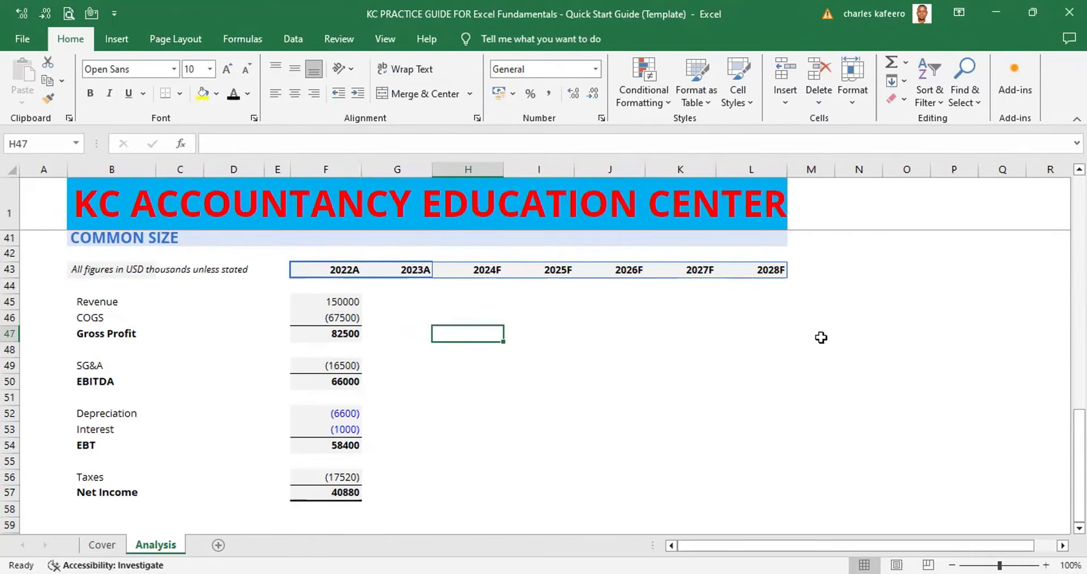
Step: Apply the custom number format 0;[Black](0) to the COMMON SIZE Depreciation and Interest figures in F52:F53
scroll(668, 476, "down", 2)
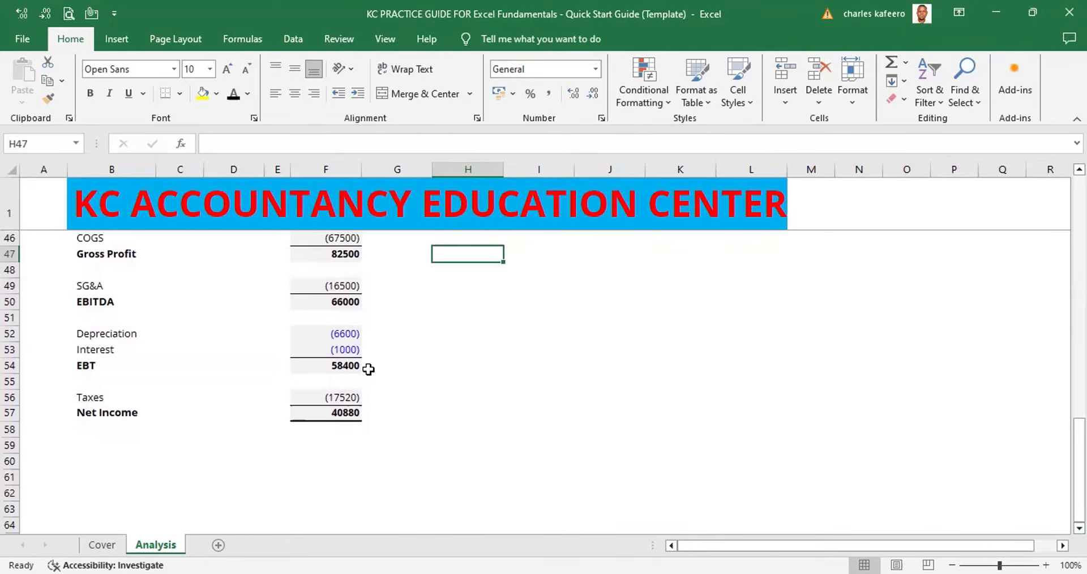
left_click_drag(342, 350, 343, 333)
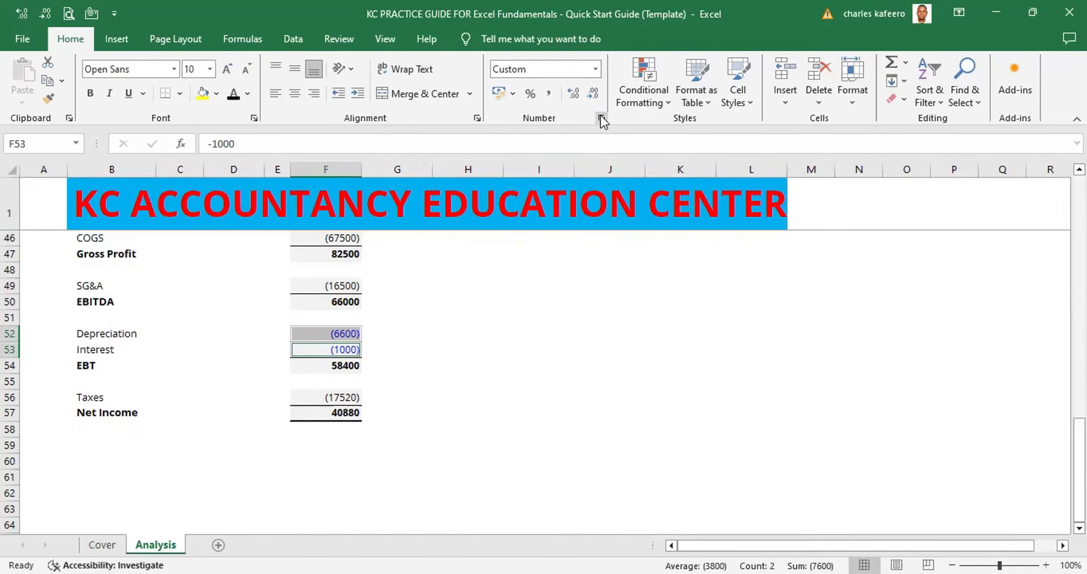
left_click(601, 117)
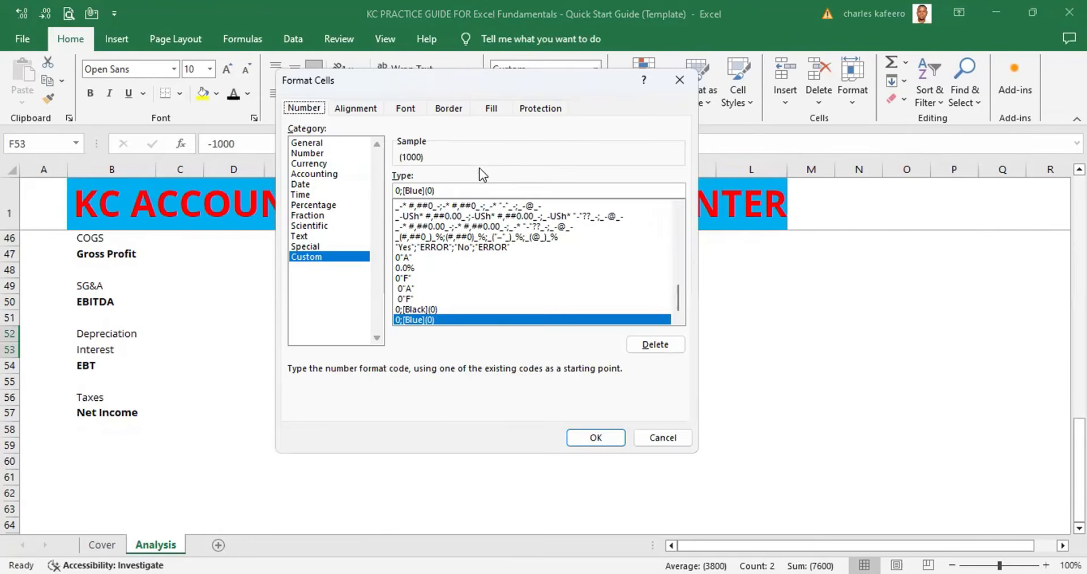
left_click(422, 190)
key("BackSpace")
key("BackSpace")
type("a")
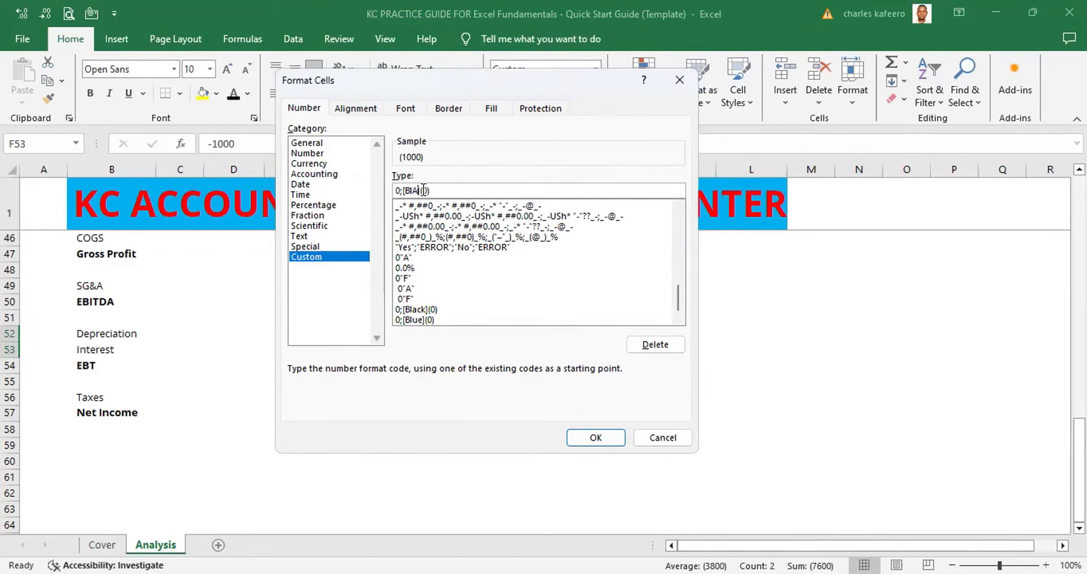
key("BackSpace")
type("ACK")
key("Return")
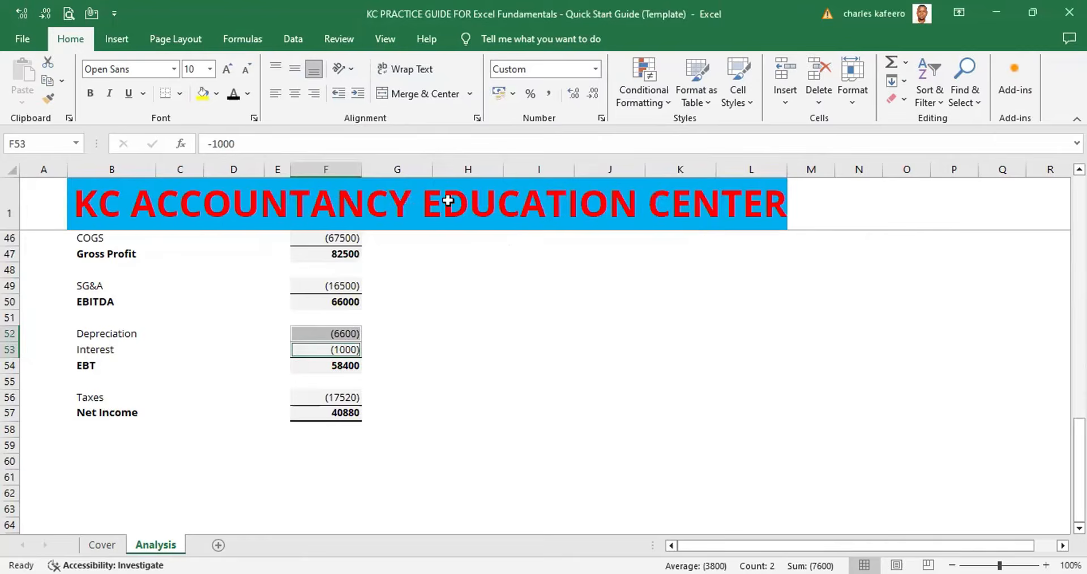
left_click(539, 314)
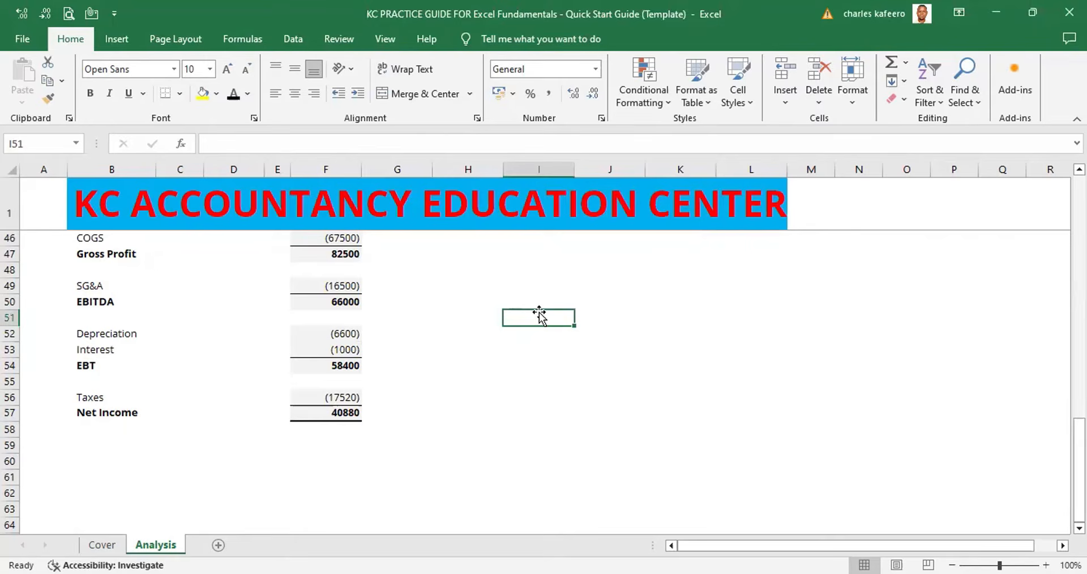
left_click(515, 335)
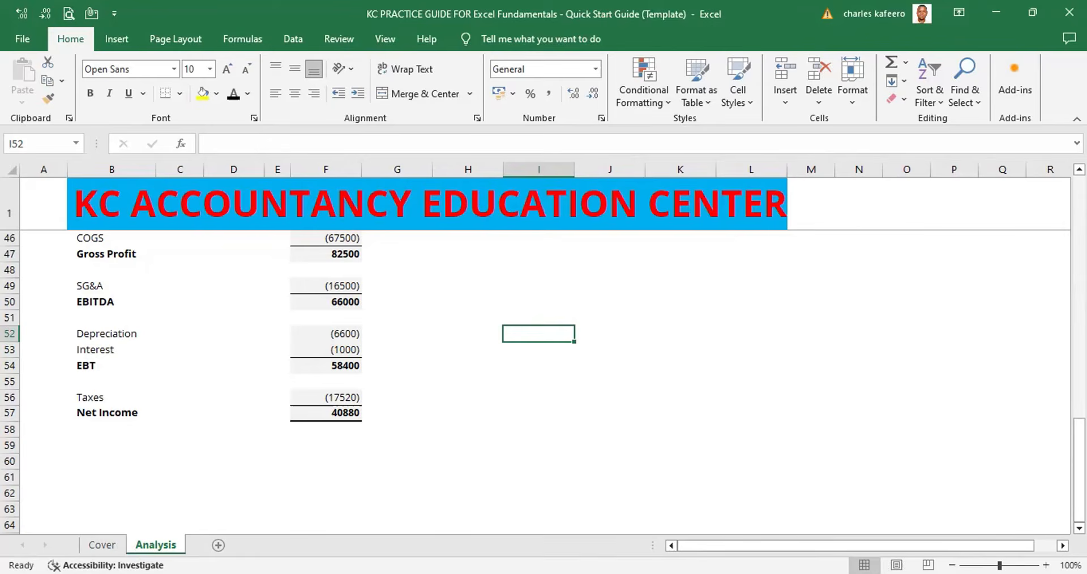
Step: Enter the formula =F17/F17 in the COMMON SIZE Revenue cell F45, dividing the Income Statement's 2022A revenue by itself
scroll(346, 302, "up", 2)
left_click(346, 301)
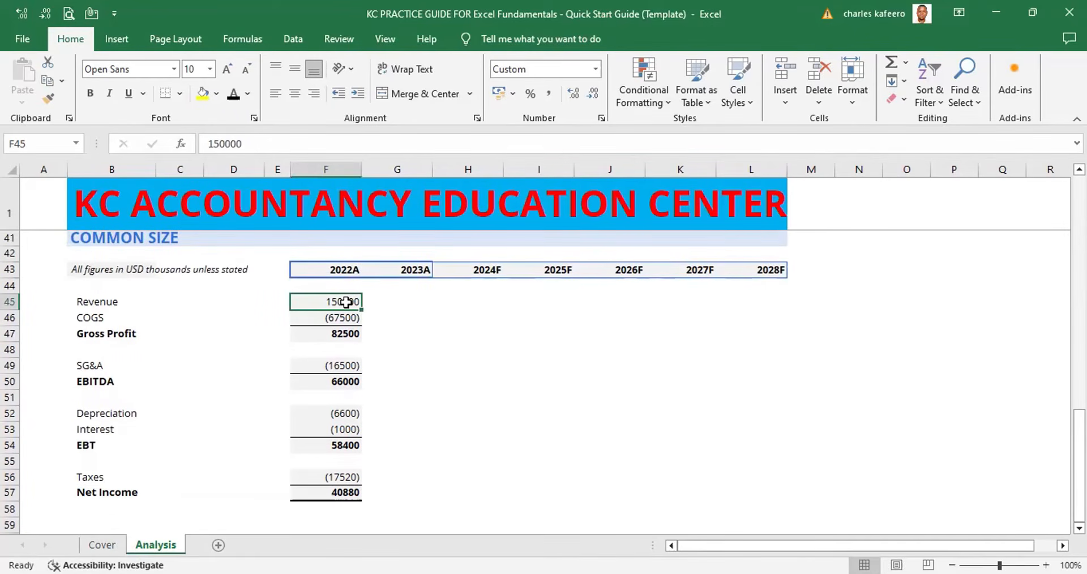
type("=")
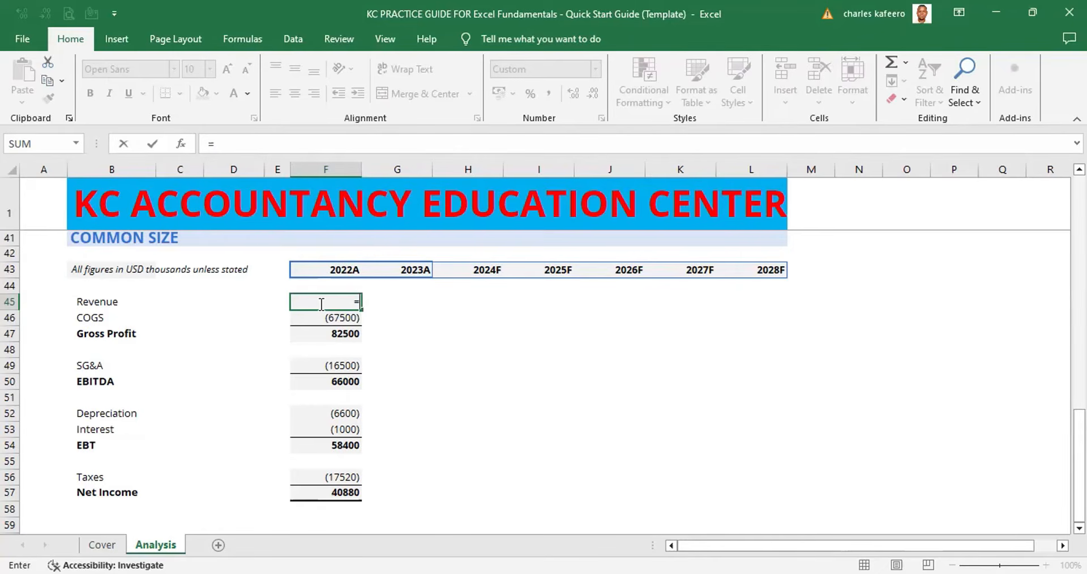
key("Up")
key("Up")
key("Up")
key("Up")
key("Up")
key("Up")
key("Up")
key("Up")
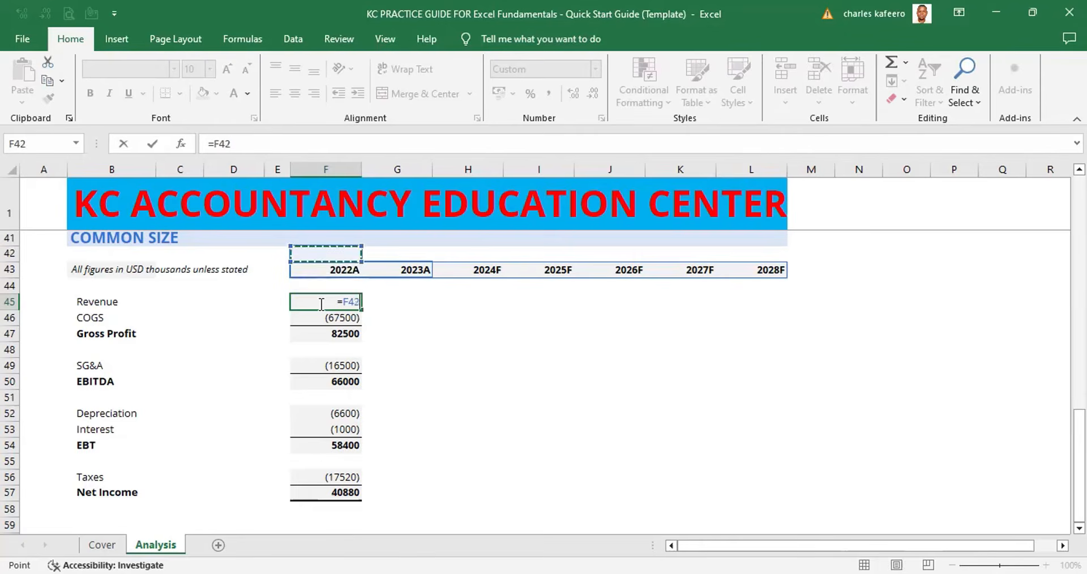
key("Up")
key("Up")
key("Up")
key("Up")
key("Up")
key("Up")
key("Up")
key("Up")
key("Up")
key("Up")
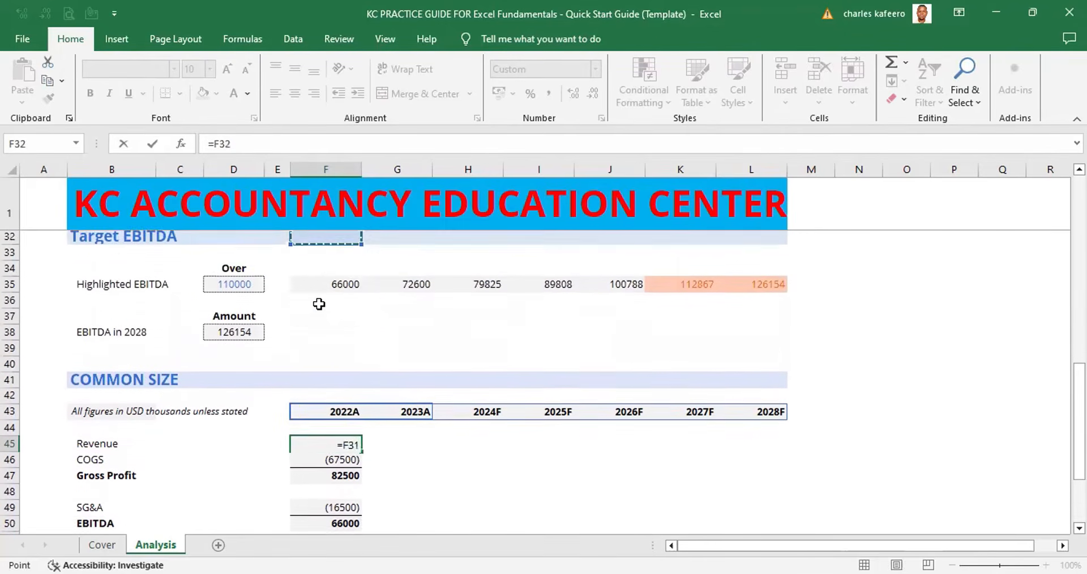
key("Up")
key("Up")
key("Up")
key("Up")
key("Up")
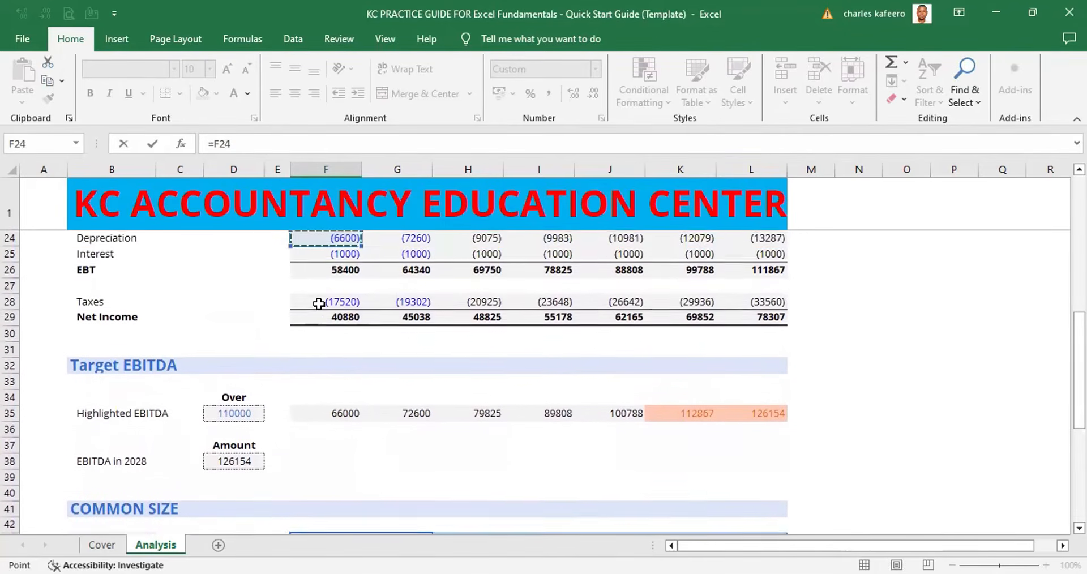
key("Up")
key("Up")
key("Up")
key("Up")
key("Up")
key("Up")
key("Up")
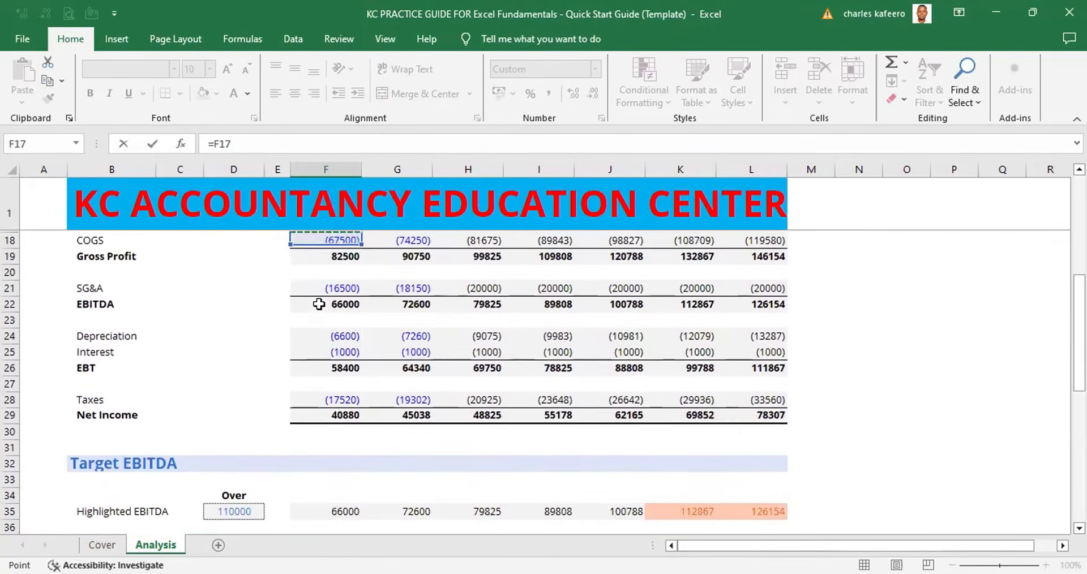
key("Down")
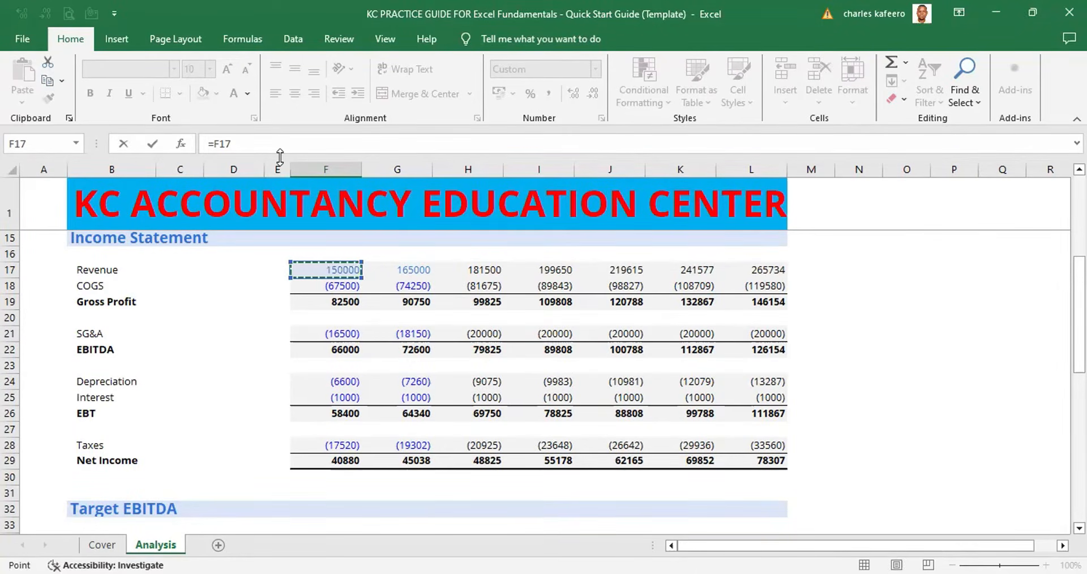
type("/")
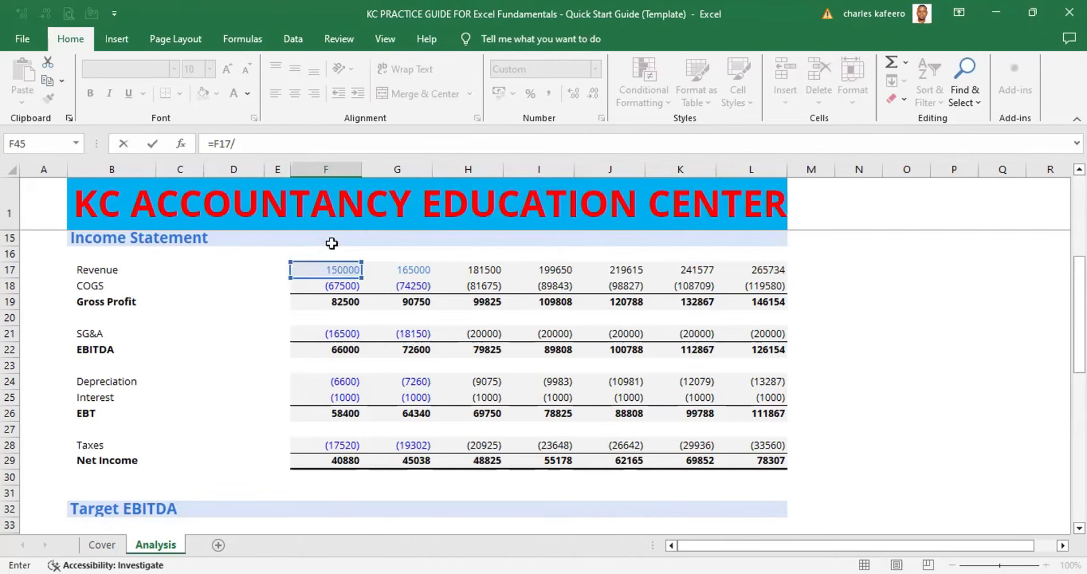
left_click(332, 270)
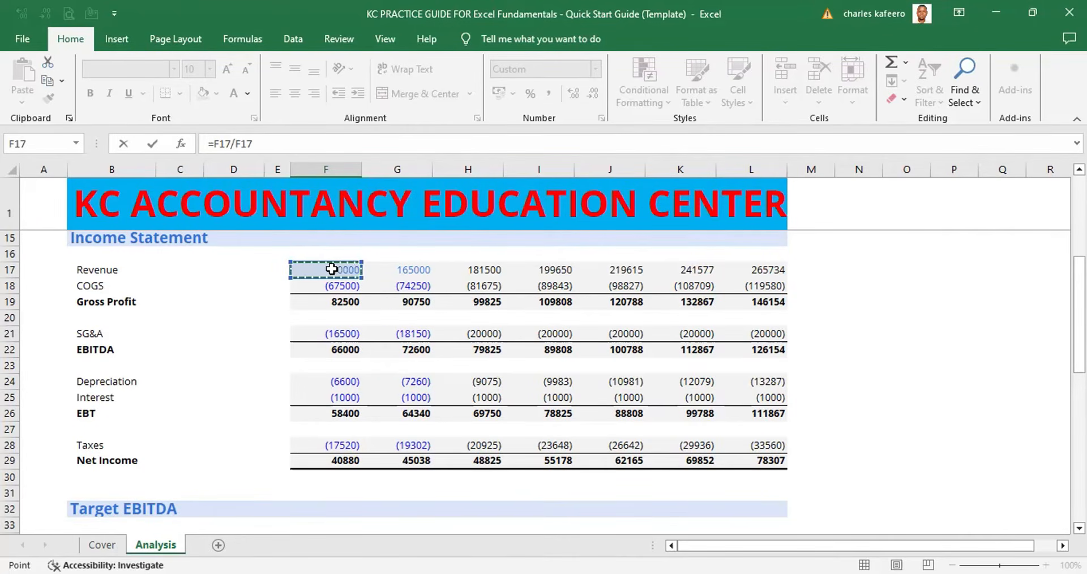
key("ctrl+Return")
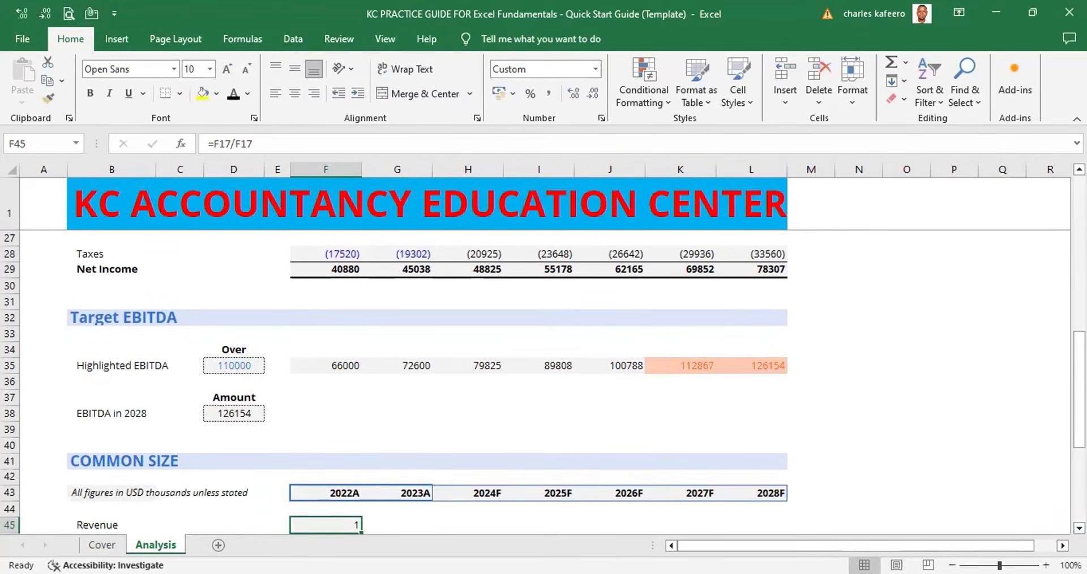
scroll(1079, 528, "down", 4)
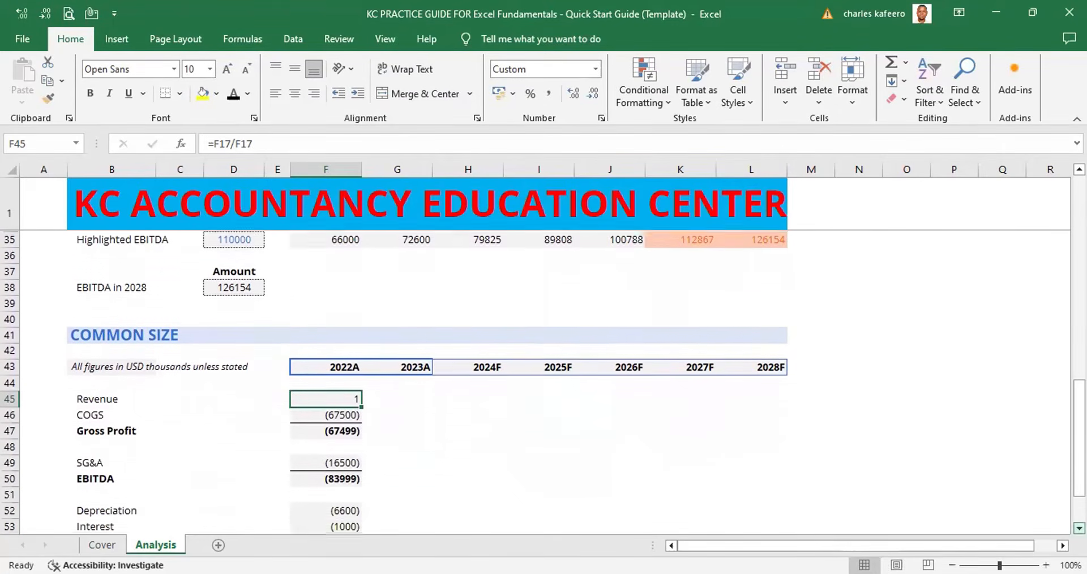
scroll(544, 382, "down", 2)
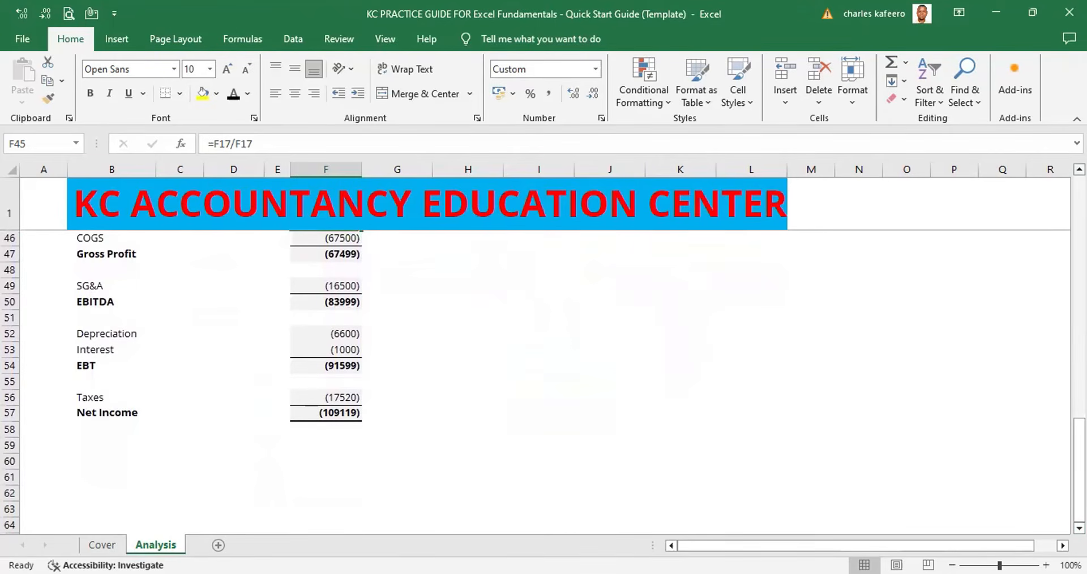
left_click(1080, 169)
left_click(1079, 169)
left_click(1079, 169)
left_click(1080, 169)
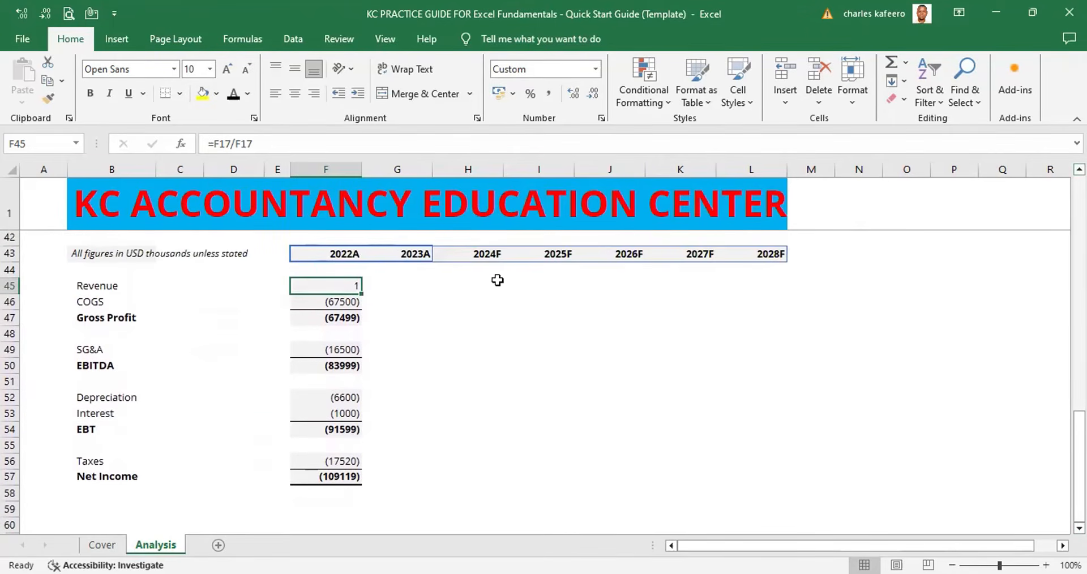
left_click(343, 302)
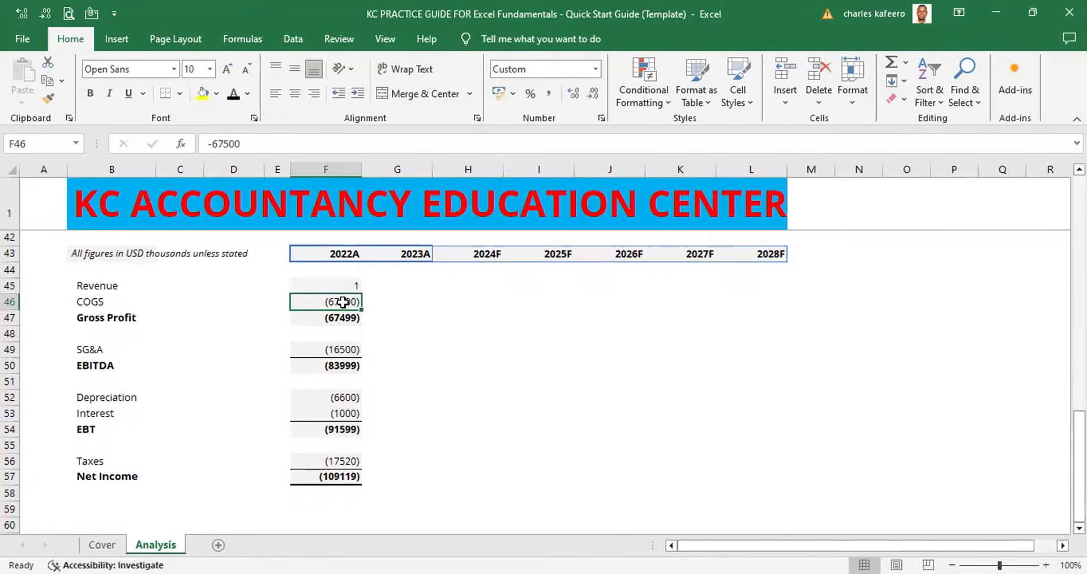
type("=")
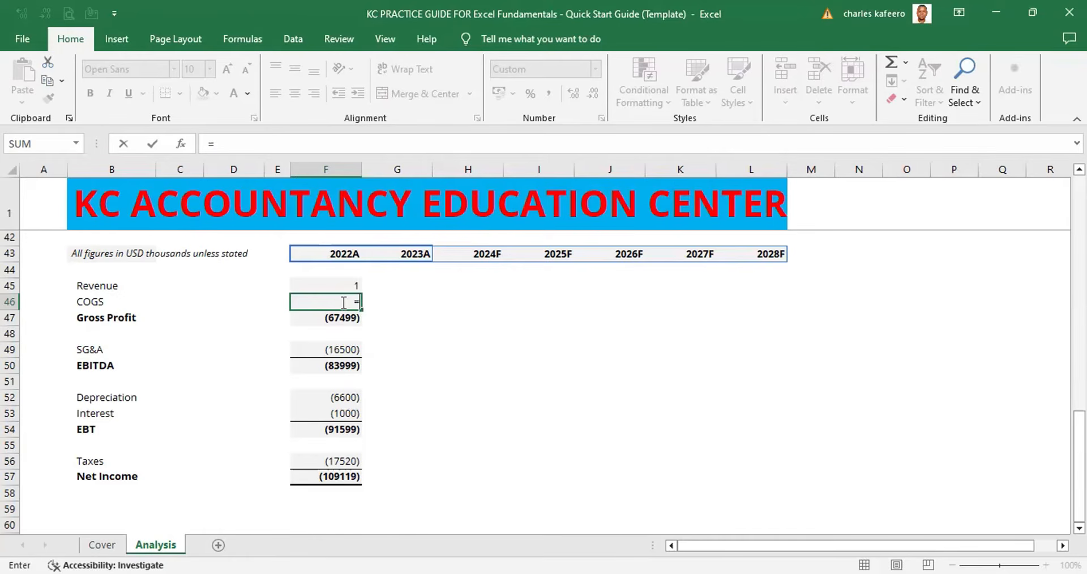
key("BackSpace")
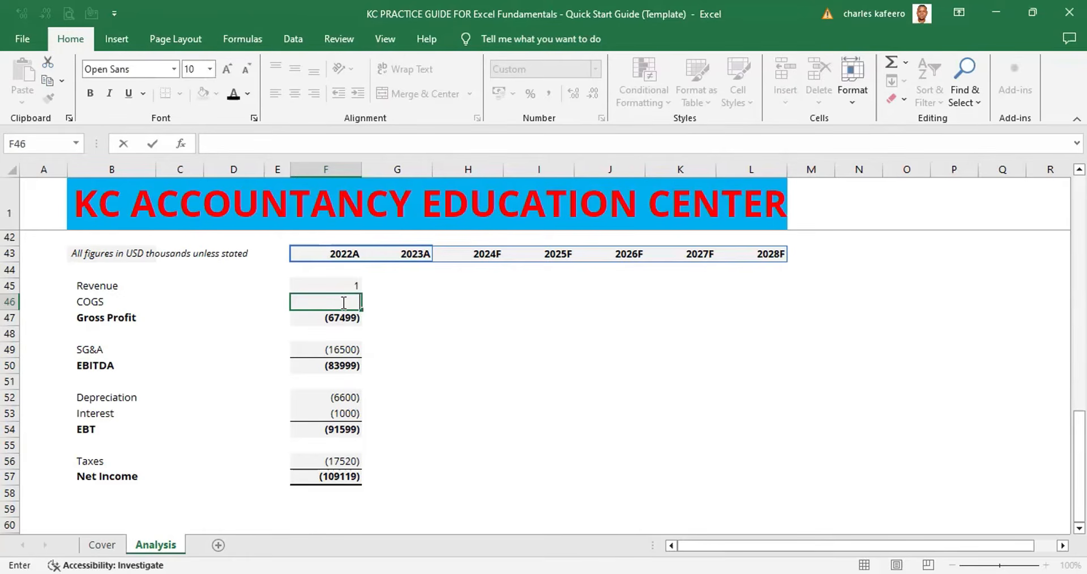
left_click(418, 301)
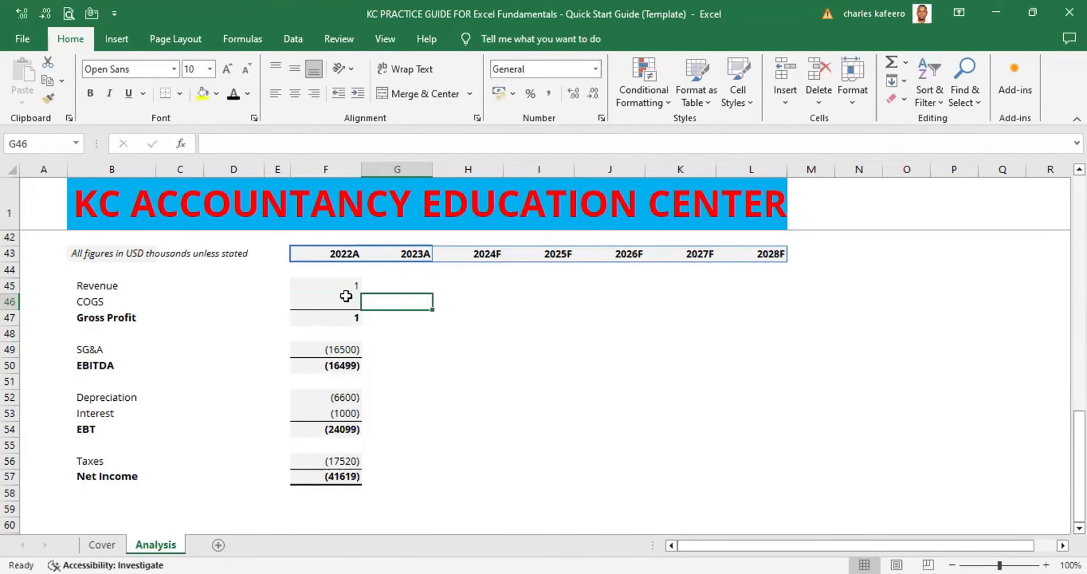
key("ctrl+z")
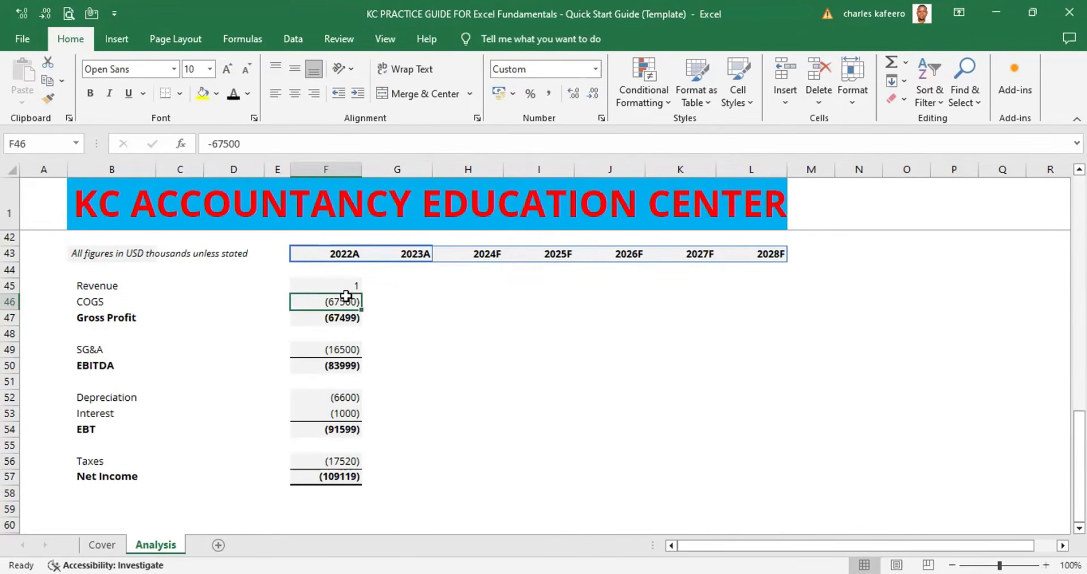
Step: Write the note LINE ITEM / REVENUE VALUE in cell M45, in line with the COMMON SIZE Revenue row
left_click(416, 302)
left_click(352, 284)
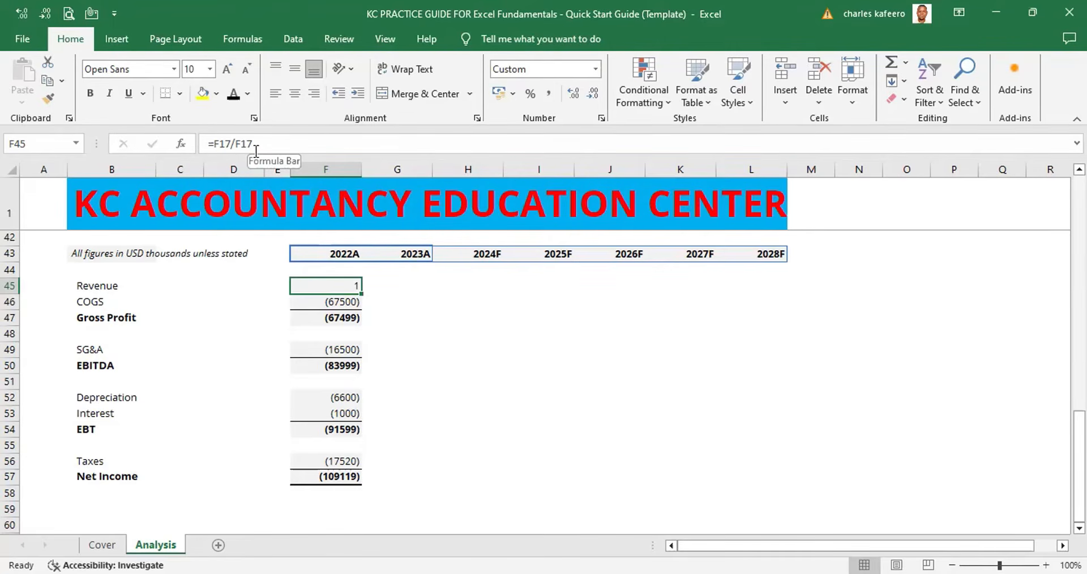
left_click(805, 287)
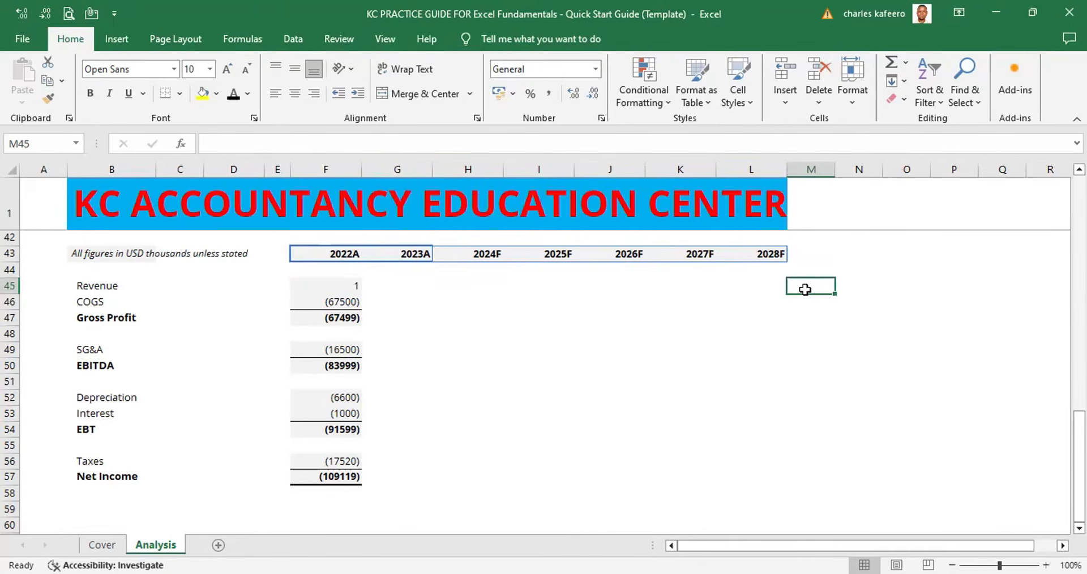
type("LIN")
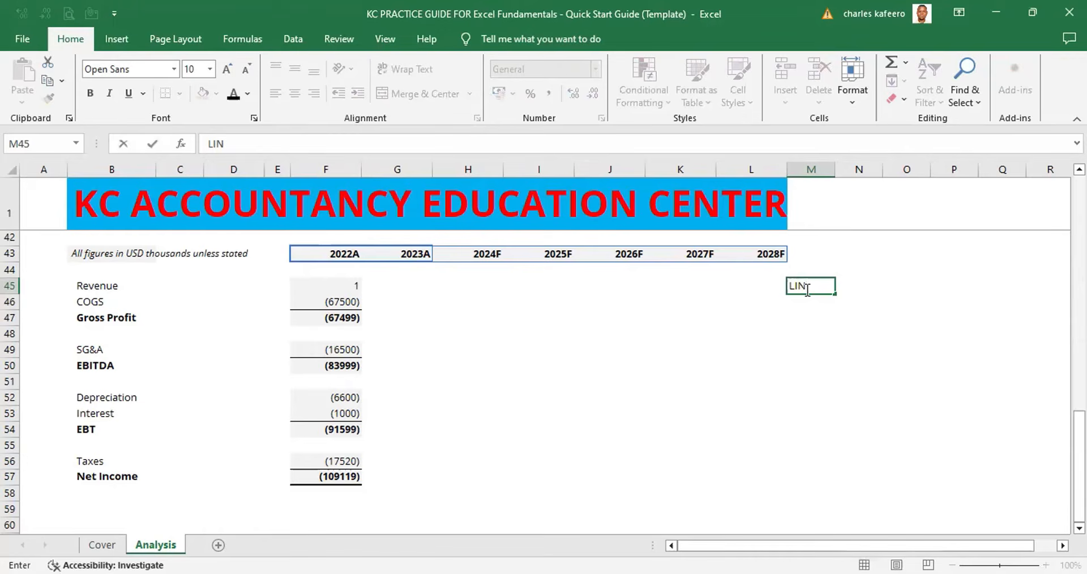
type("E ITEM / R")
type("ENUE VALUE")
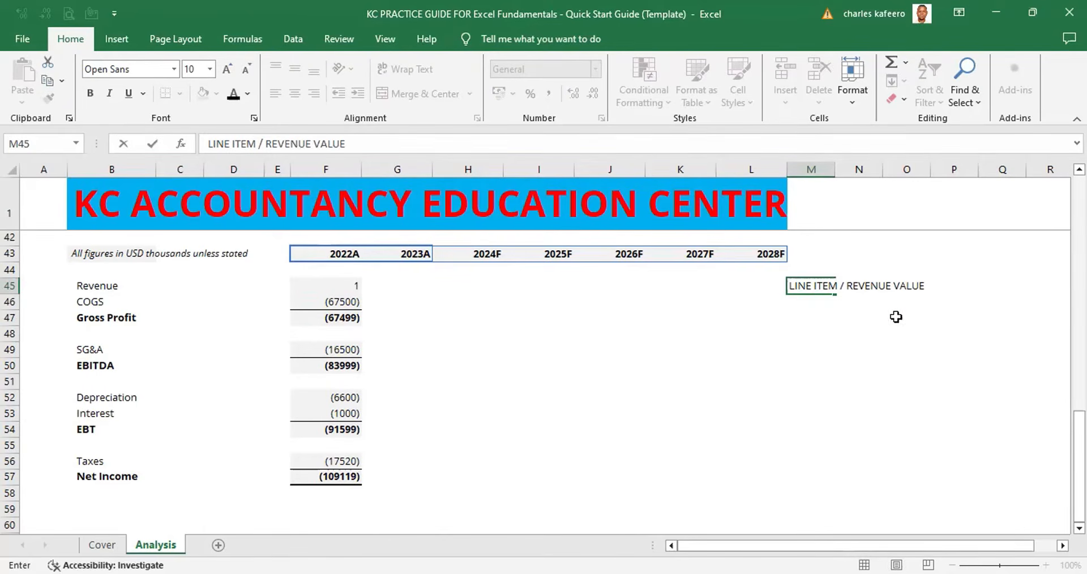
left_click(961, 304)
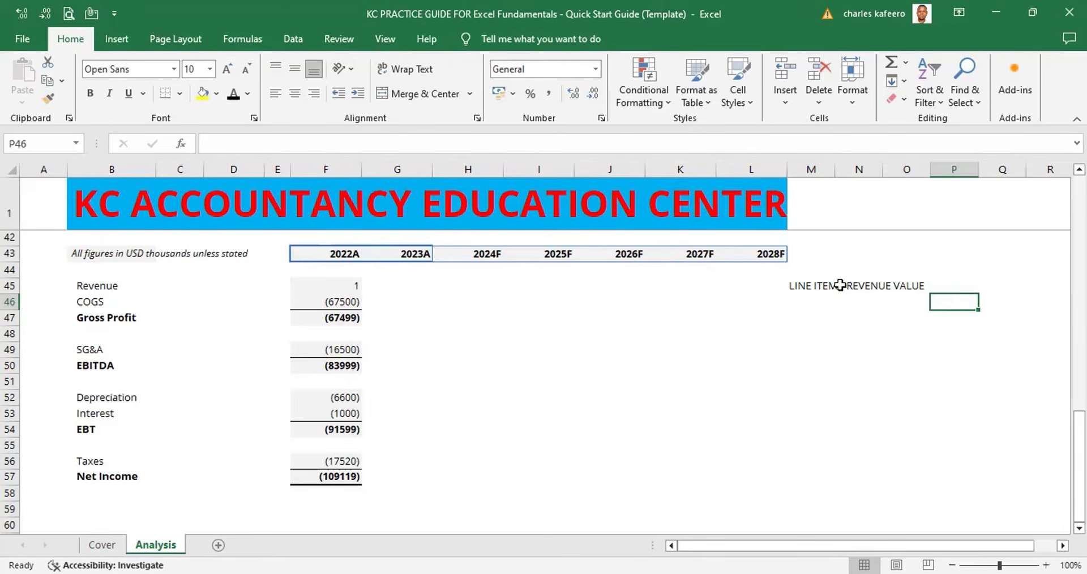
Step: Clear the formula note from cell M45
left_click(859, 283)
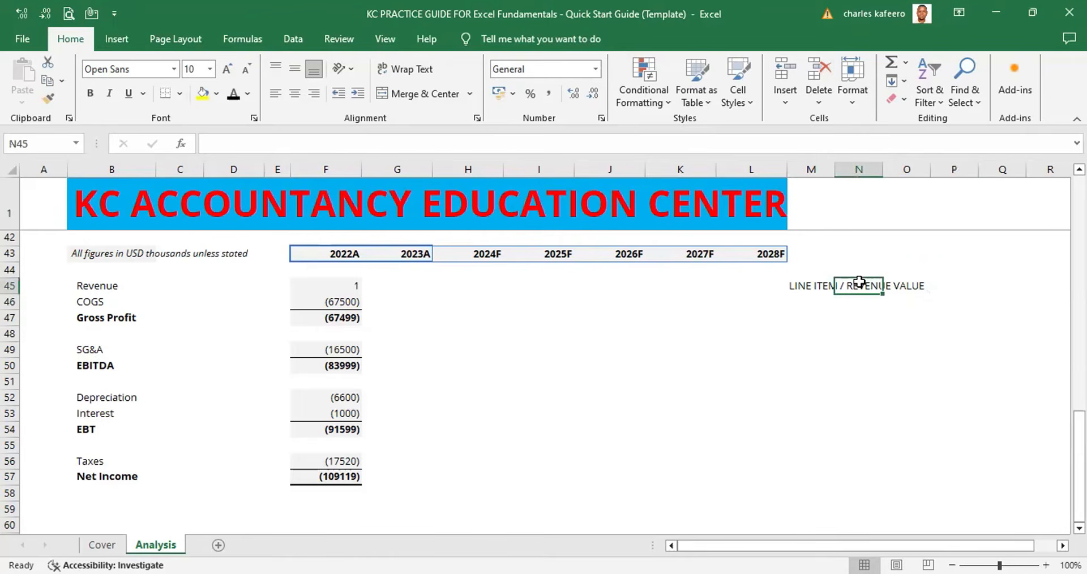
left_click(806, 283)
type("1")
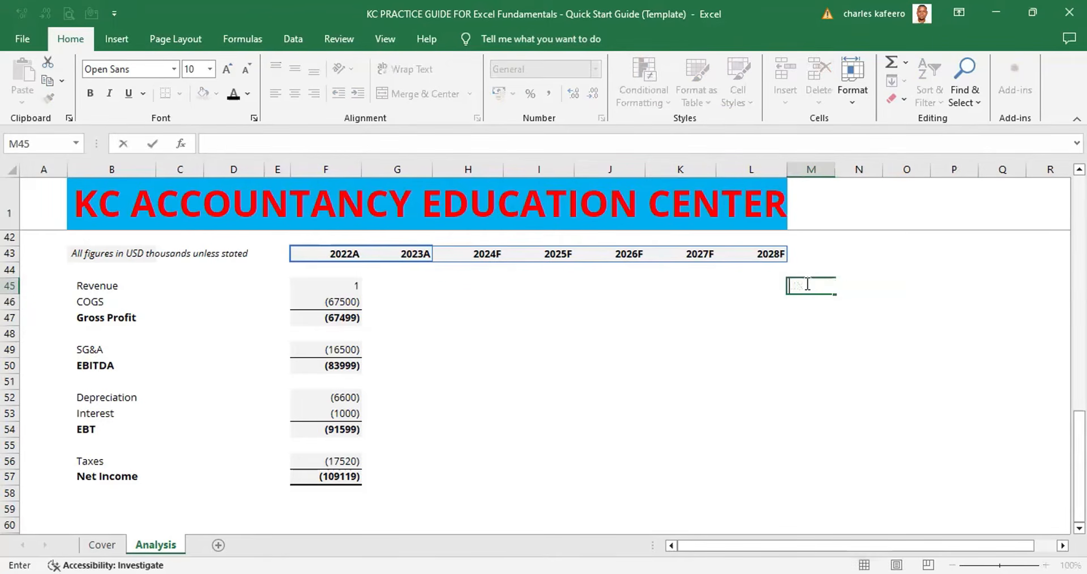
key("BackSpace")
key("Escape")
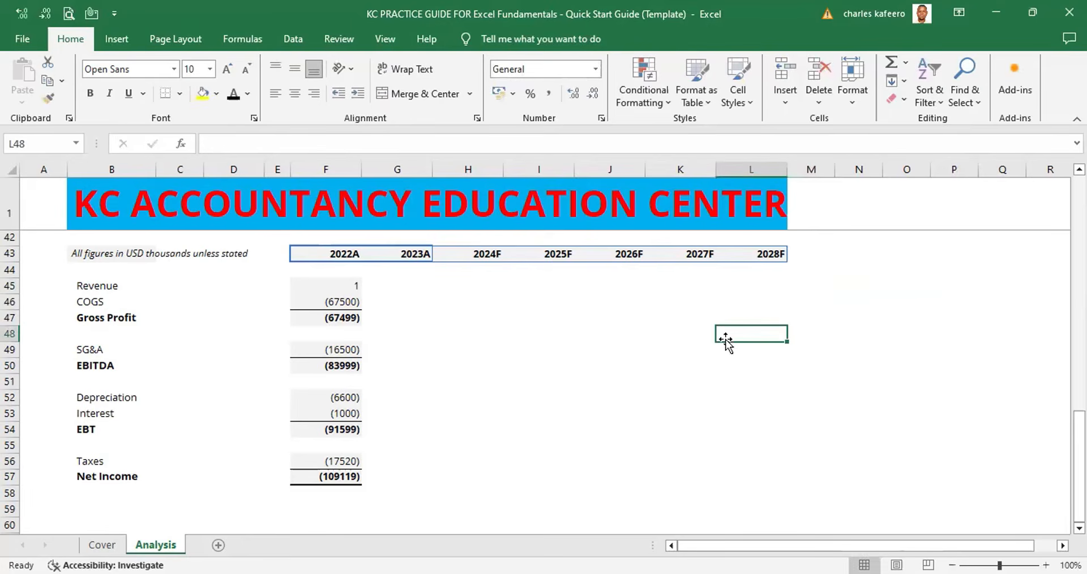
Step: Make the denominator in the COMMON SIZE Revenue formula in F45 fully absolute, giving =F17/$F$17
left_click(349, 285)
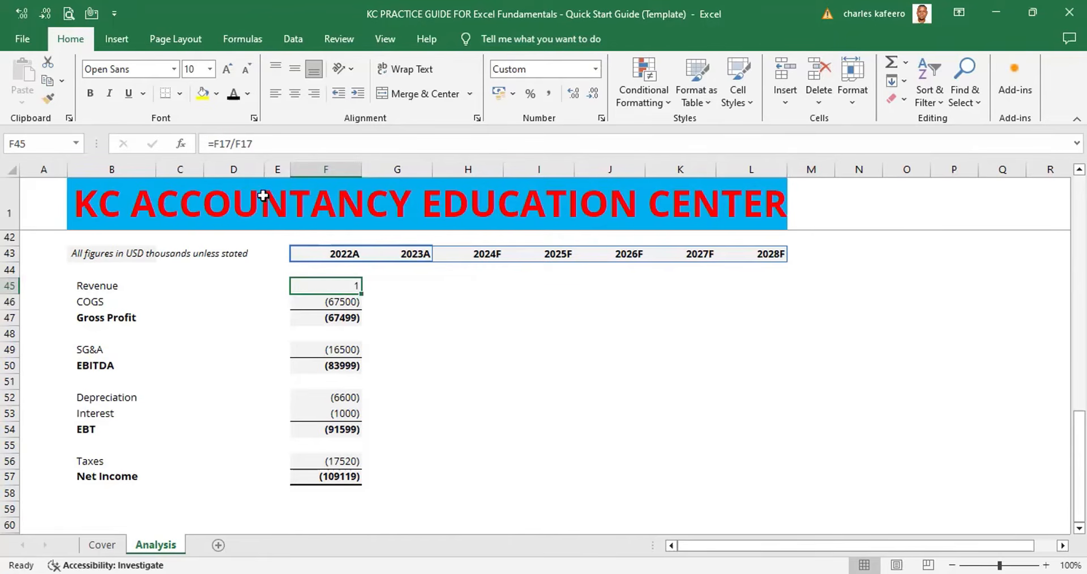
left_click(242, 144)
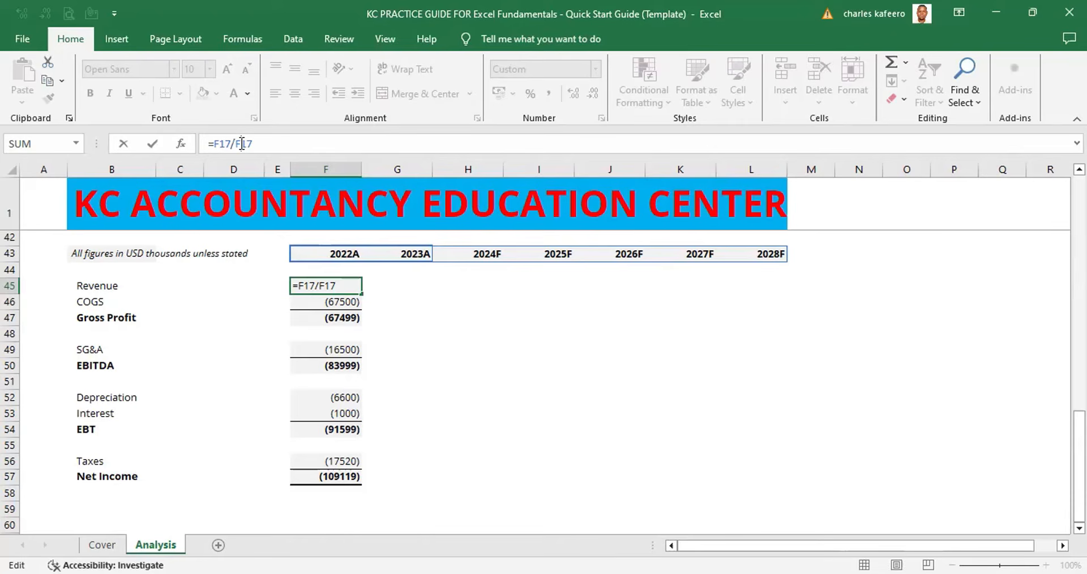
left_click(241, 144)
type("$")
left_click(236, 144)
type("$")
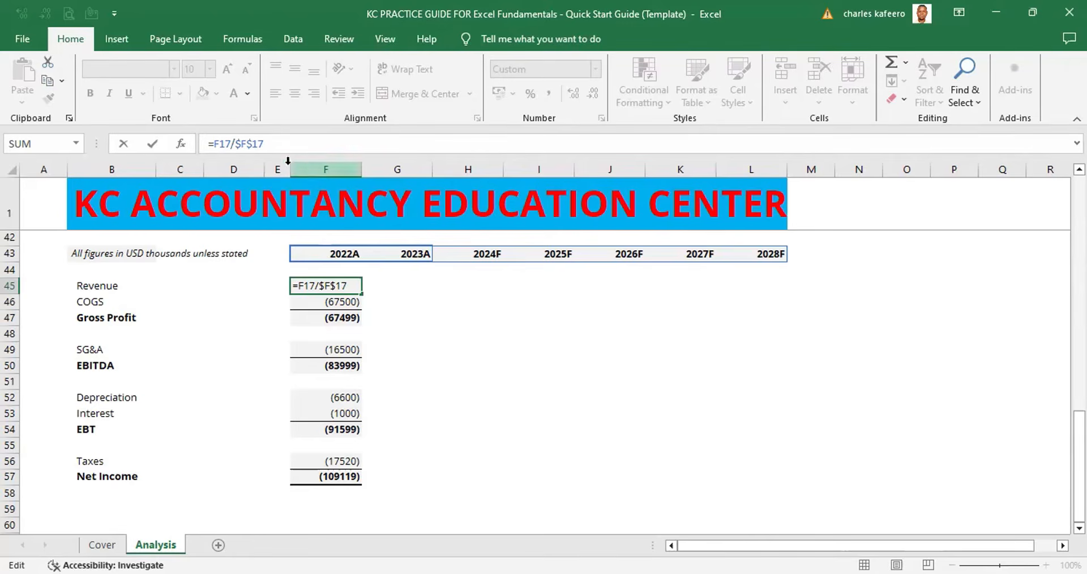
Step: Reduce the denominator in F45 to a row-only absolute reference and commit the formula as =F17/F$17
key("BackSpace")
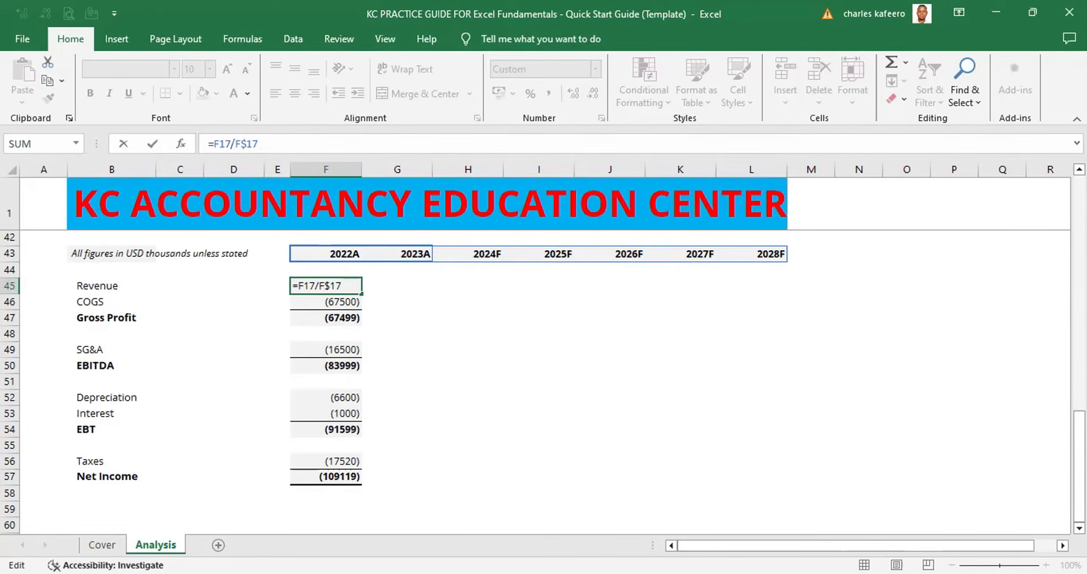
scroll(234, 144, "up", 5)
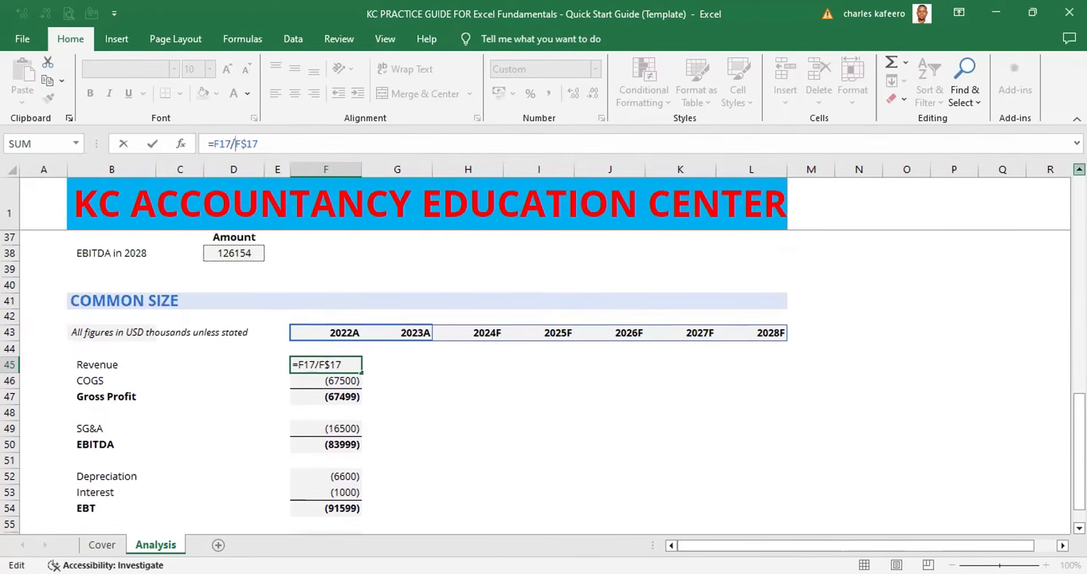
scroll(348, 285, "up", 4)
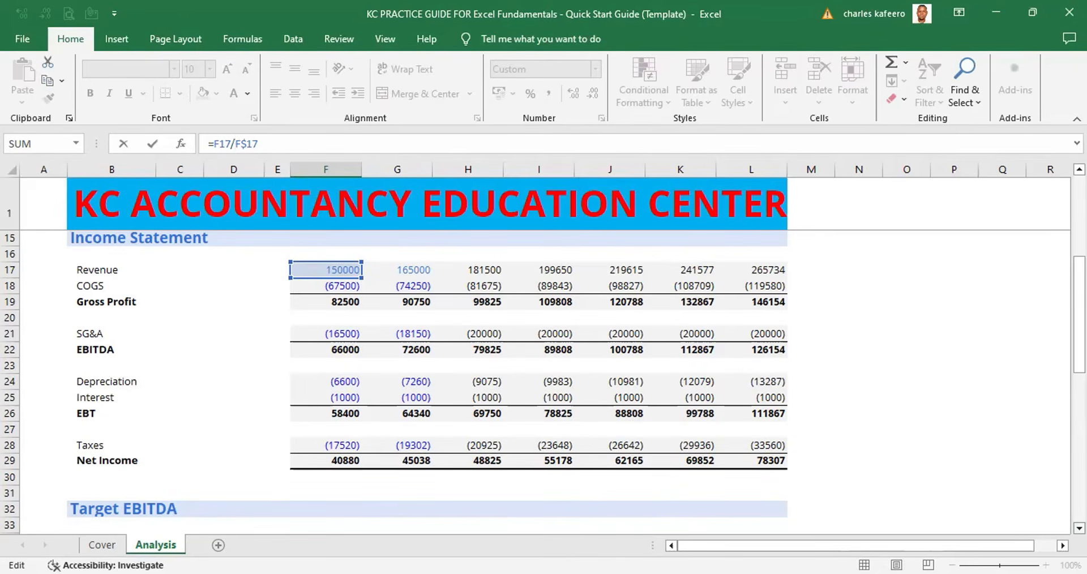
left_click(1079, 528)
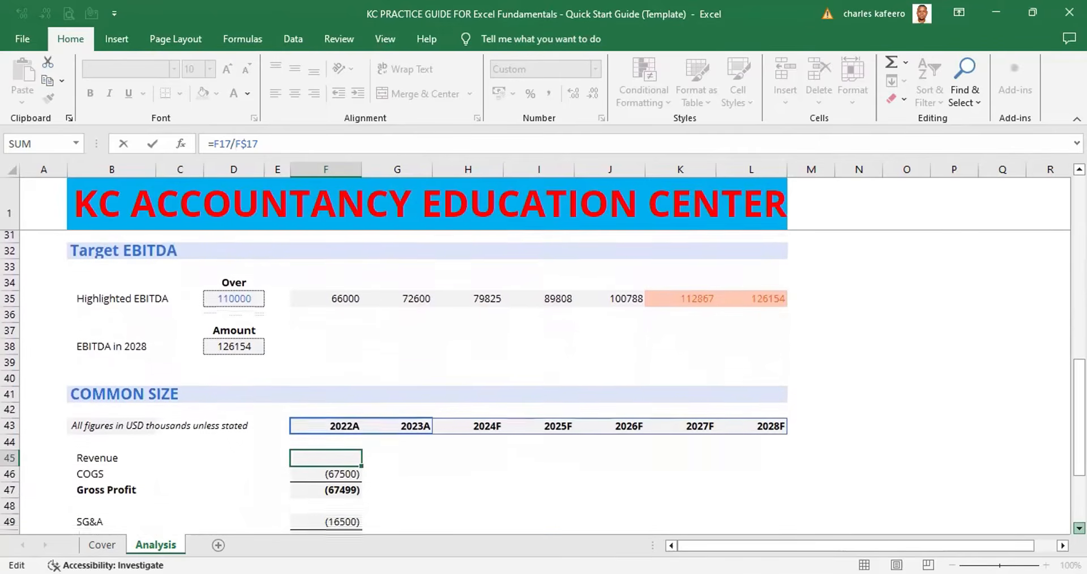
left_click(315, 301)
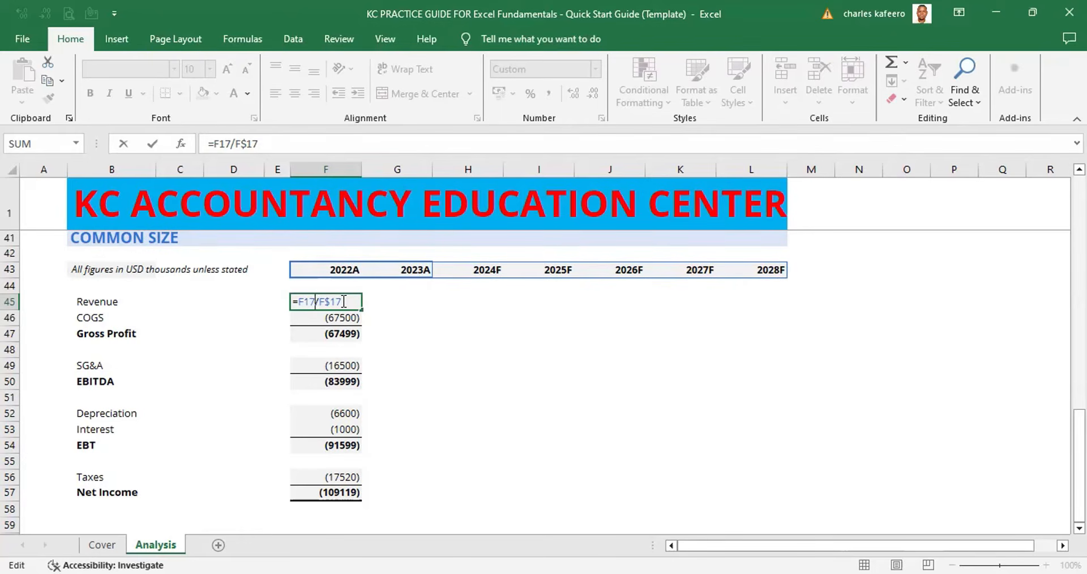
key("ctrl+Return")
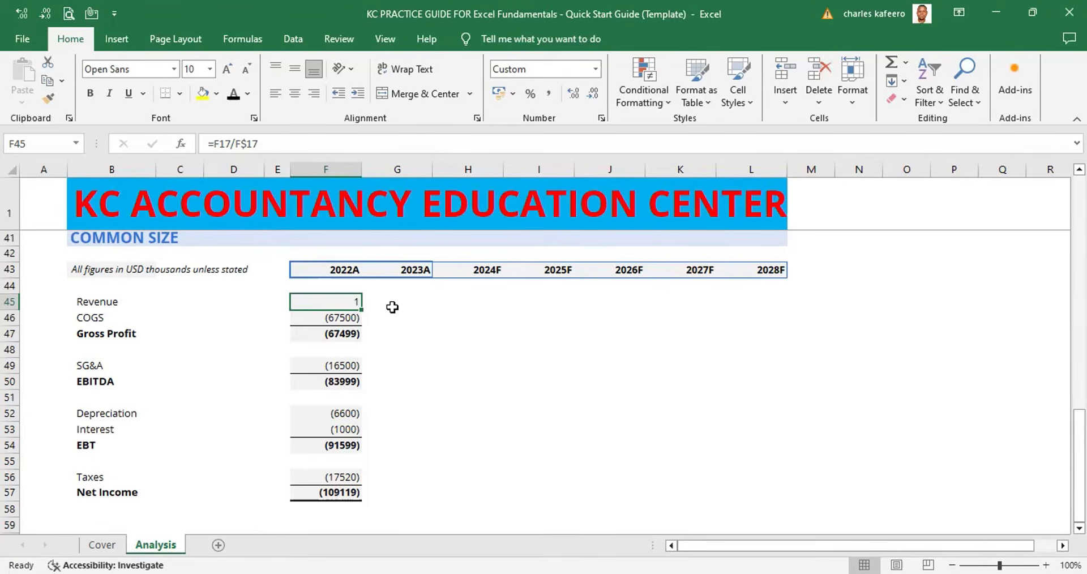
Step: Undo the note and the Revenue formula edits, back to the plain copied revenue figure in F45
key("ctrl+z")
key("ctrl+z")
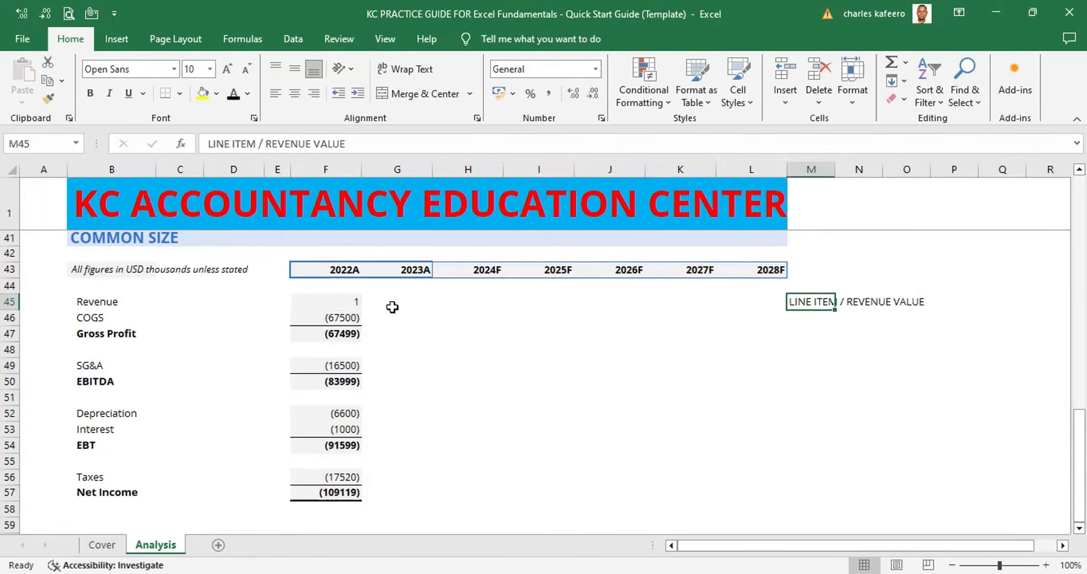
key("ctrl+z")
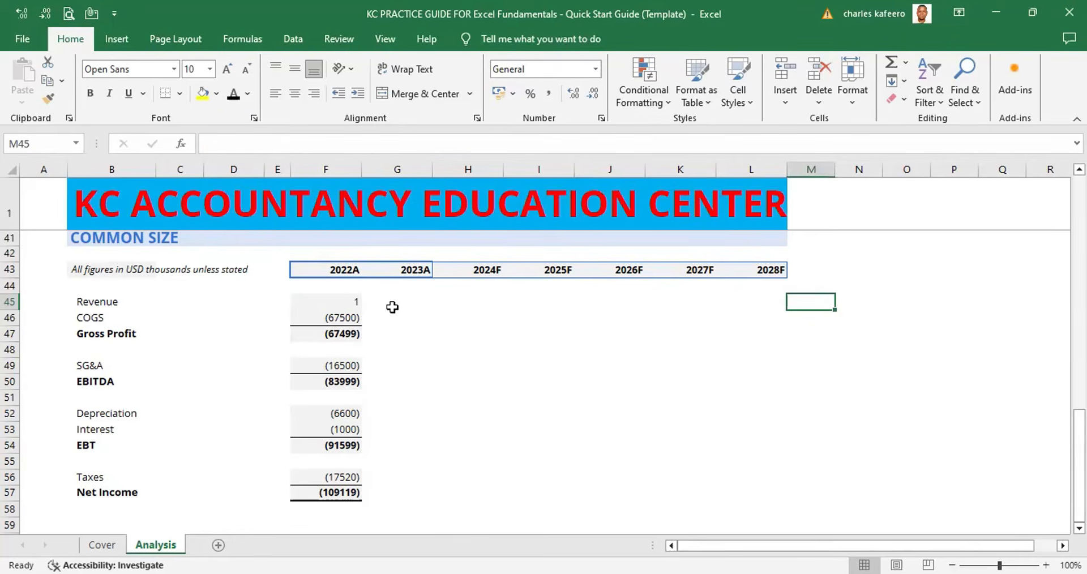
key("ctrl+z")
left_click(392, 307)
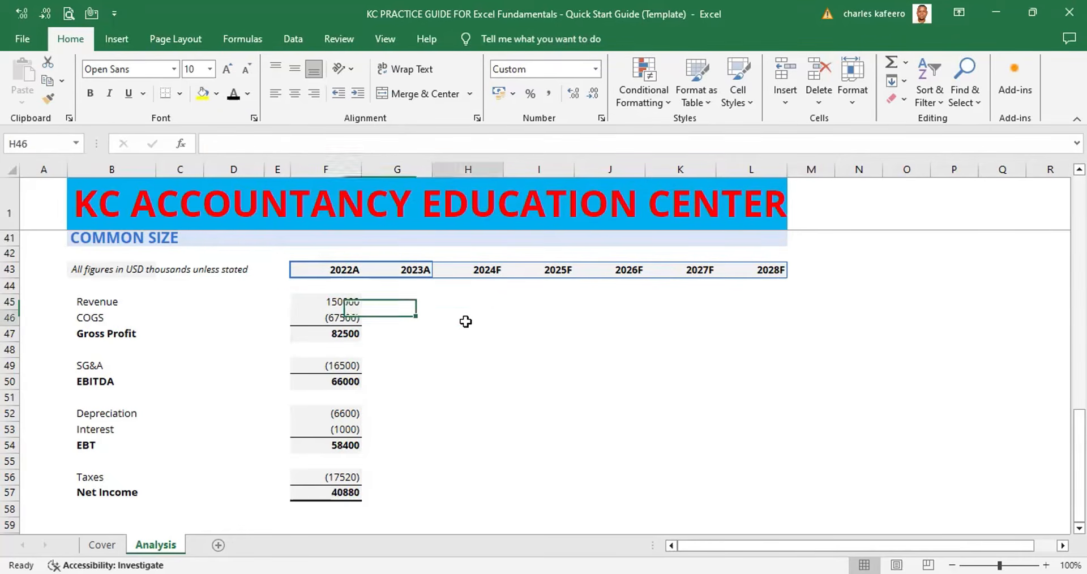
left_click(466, 321)
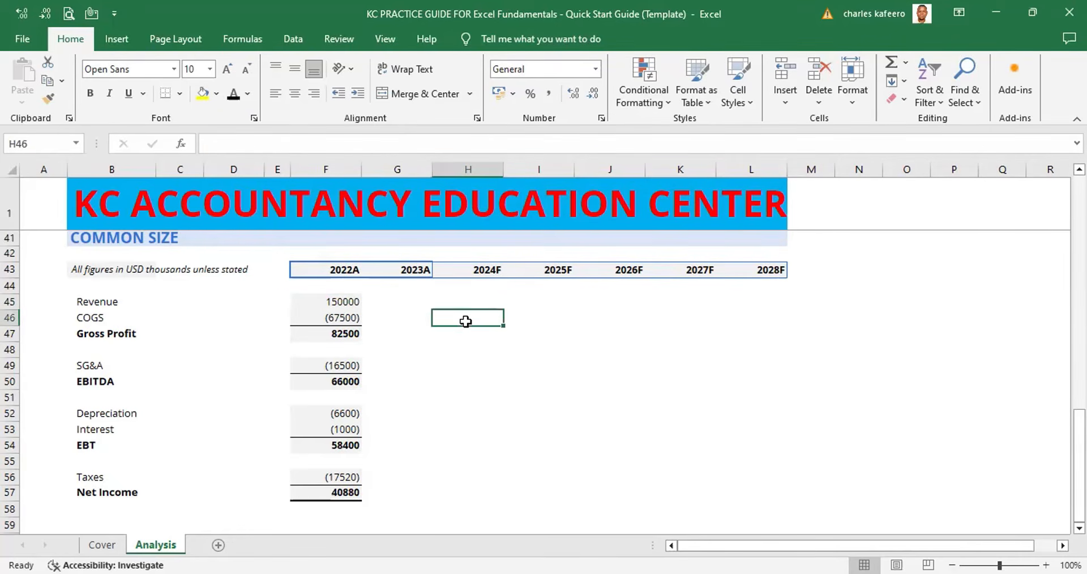
Step: Enter the COMMON SIZE Revenue formula =F45/F17 in F45
left_click(349, 303)
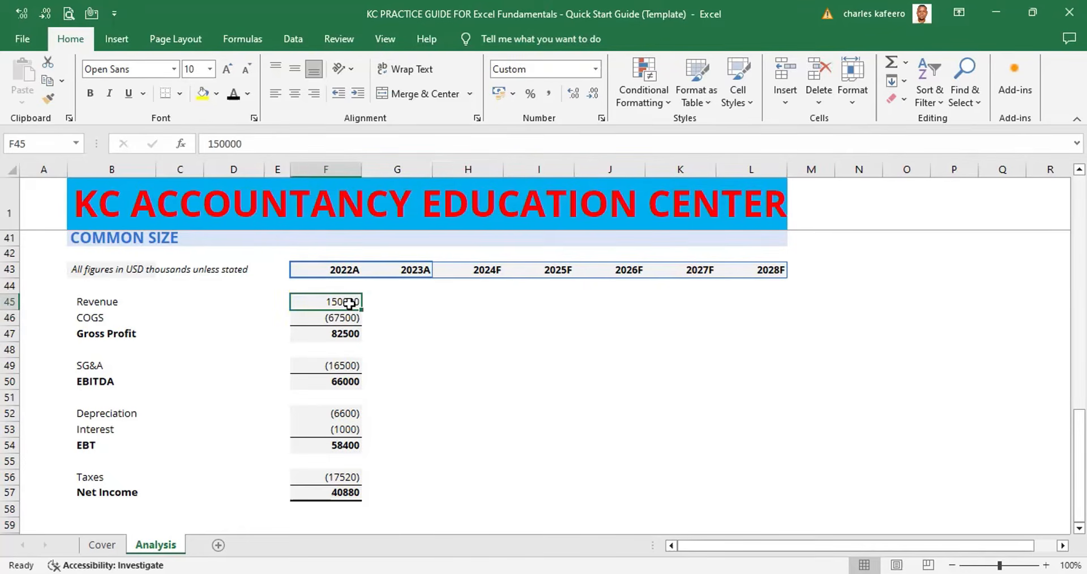
type("=")
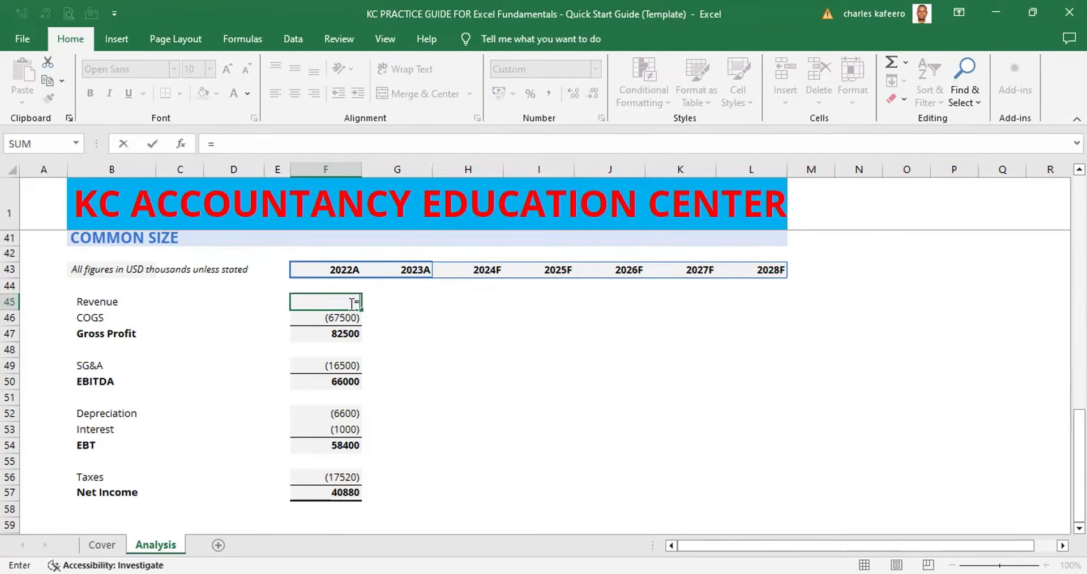
type("F")
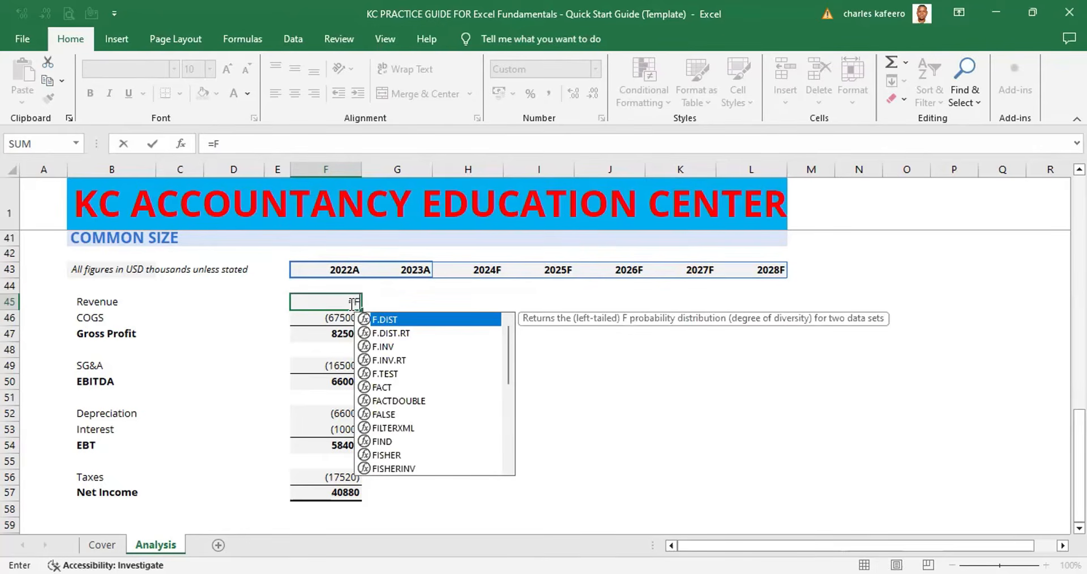
type("45")
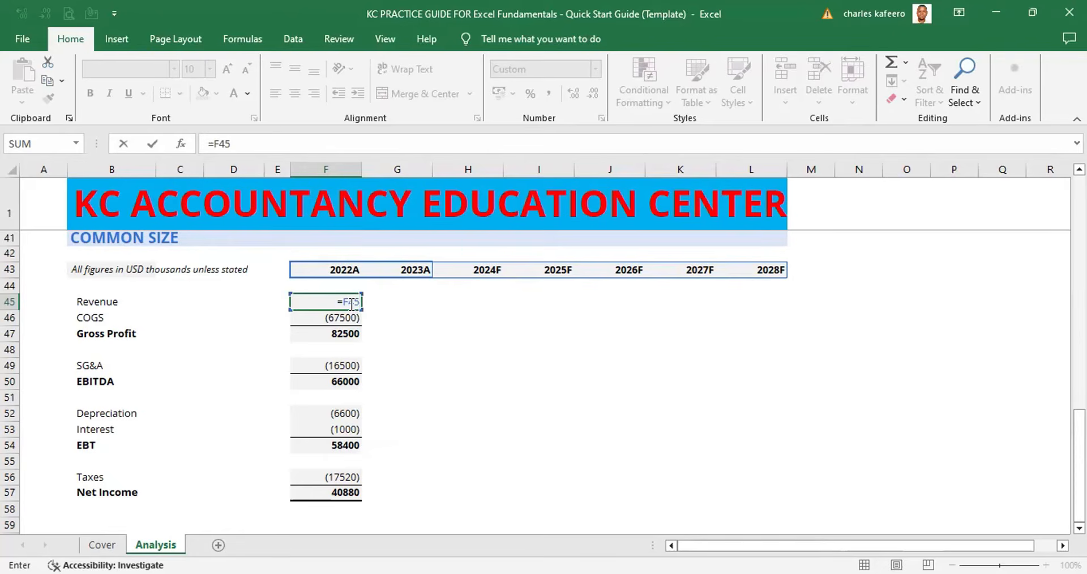
type("/")
key("Up")
key("Up")
key("Up")
key("Up")
key("Up")
key("Up")
key("Up")
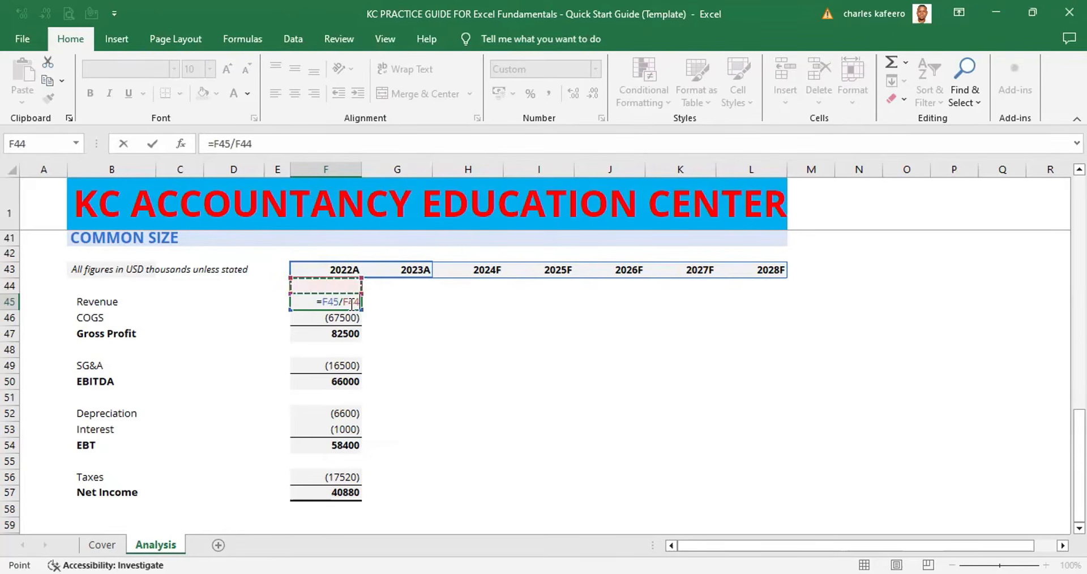
key("Up")
key("Up")
key("Up")
key("Up")
key("Up")
key("Up")
key("Up")
key("Up")
key("Up")
key("Up")
key("Up")
key("Up")
key("Up")
key("Up")
key("Up")
key("Up")
key("Up")
key("Up")
key("Up")
key("Up")
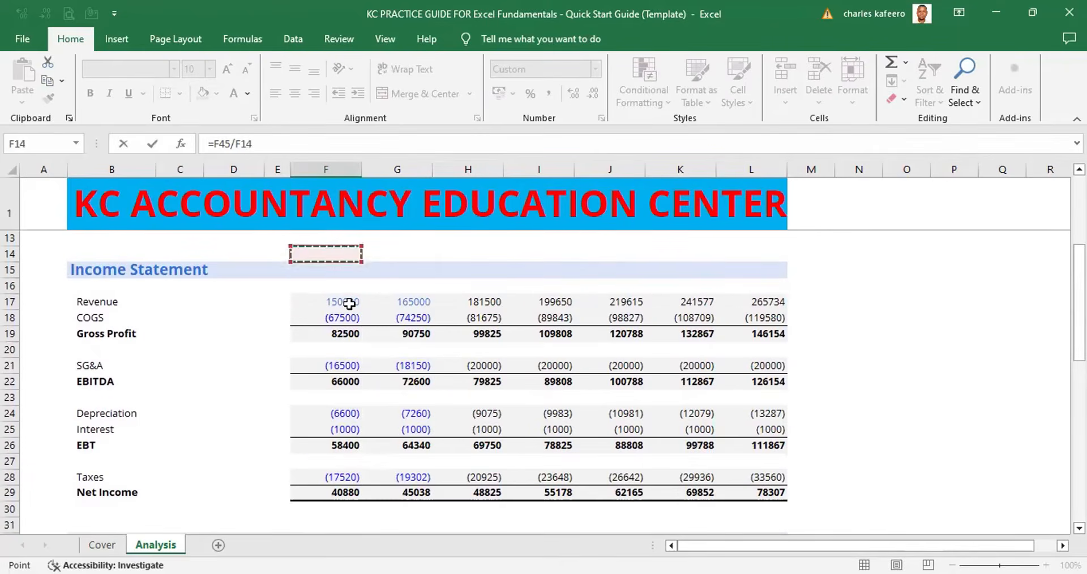
left_click(349, 304)
key("Return")
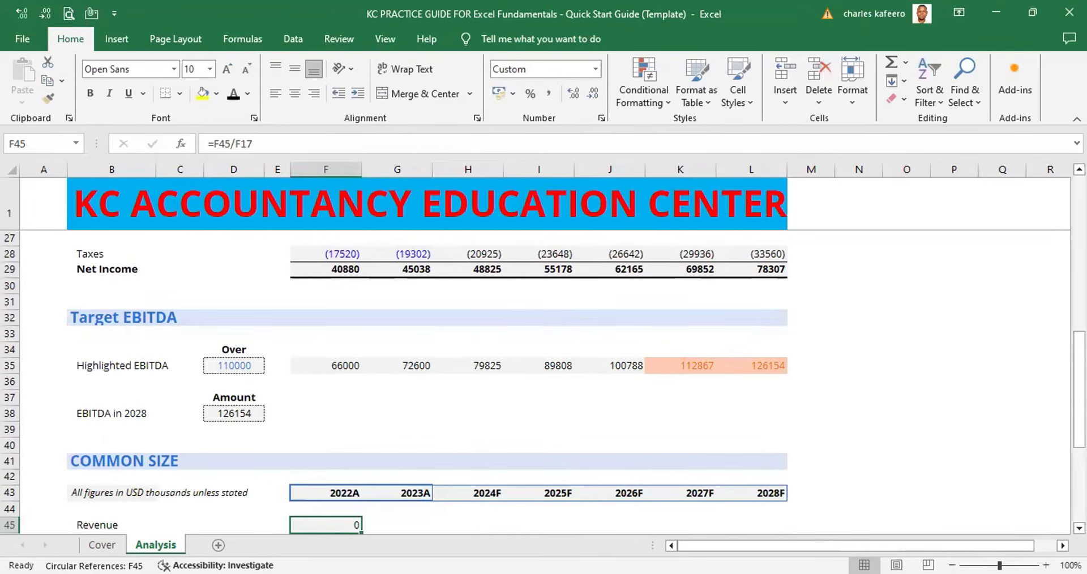
Step: Rewrite the COMMON SIZE Revenue formula in F45 as =F17/F$17, with the denominator's row absolute
scroll(543, 383, "down", 2)
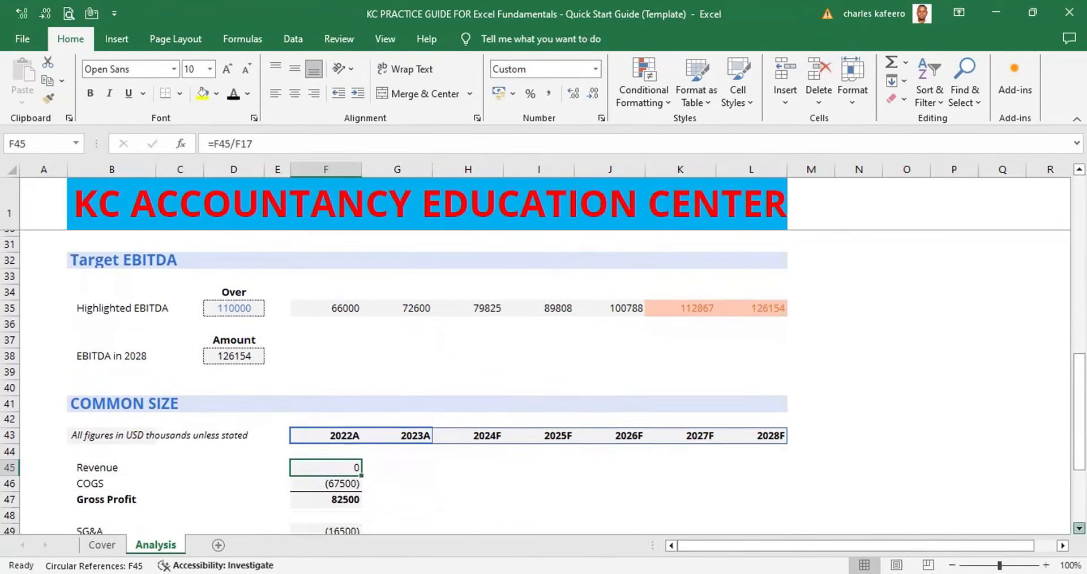
scroll(917, 451, "down", 2)
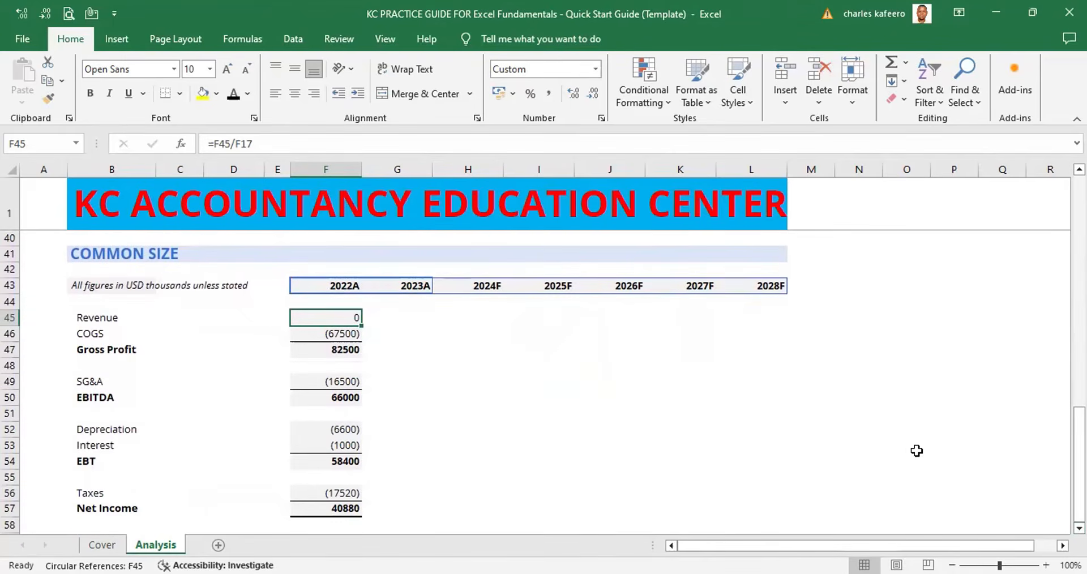
double_click(355, 317)
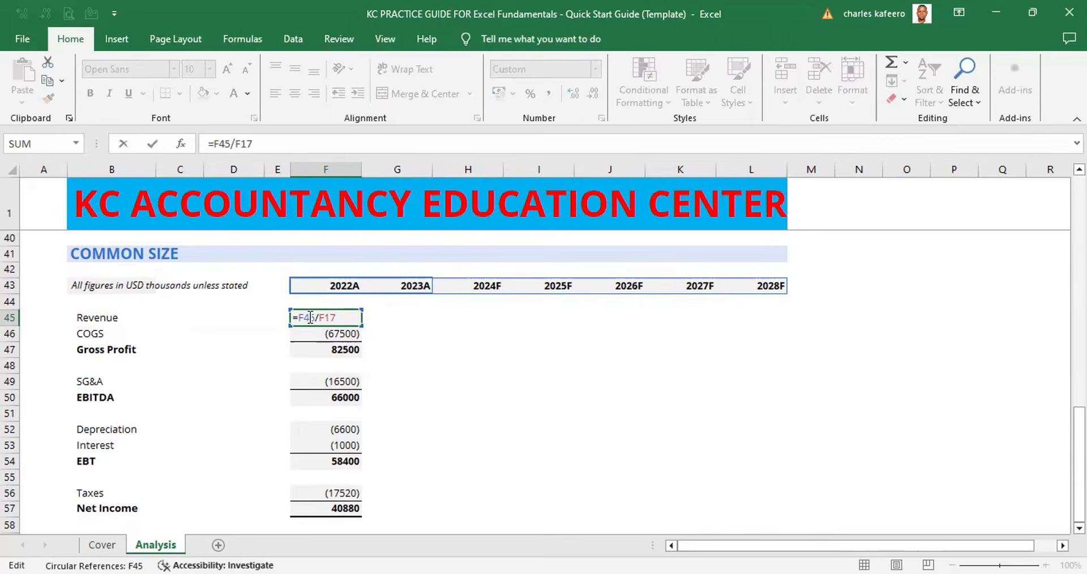
key("BackSpace")
key("BackSpace")
key("BackSpace")
key("BackSpace")
key("BackSpace")
key("BackSpace")
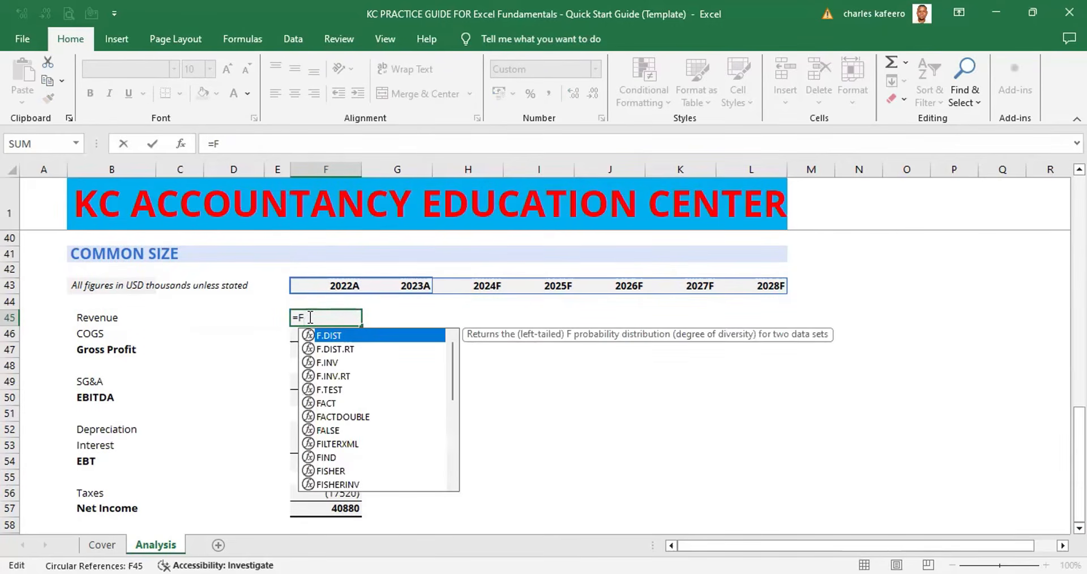
type("17")
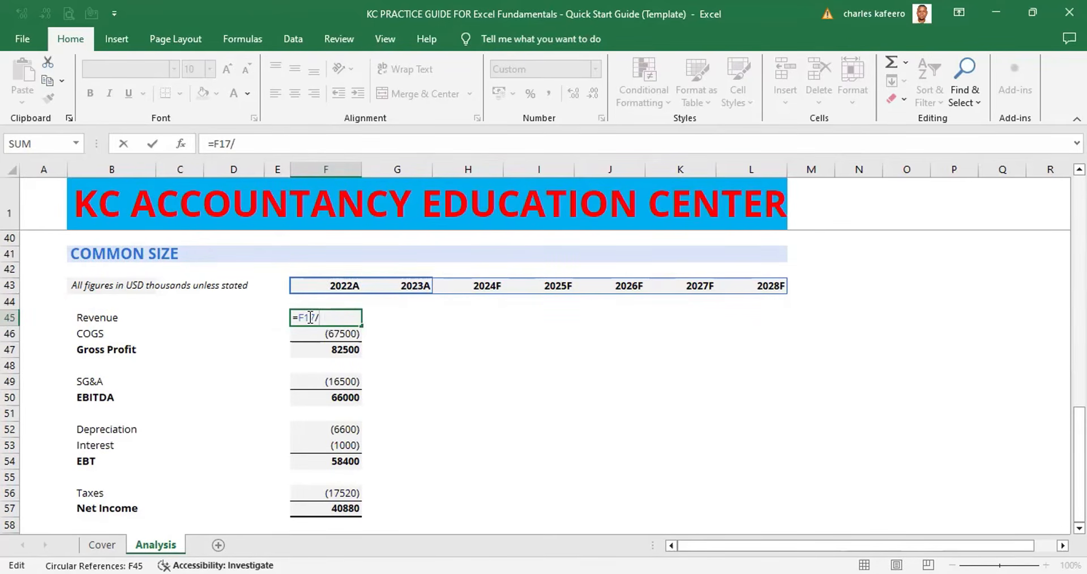
type("/F")
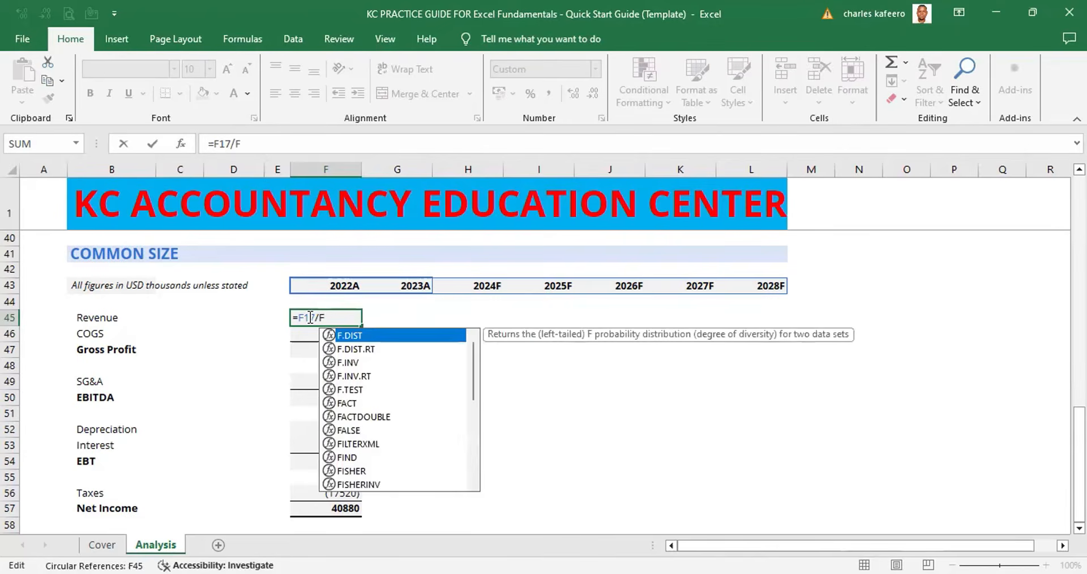
type("17")
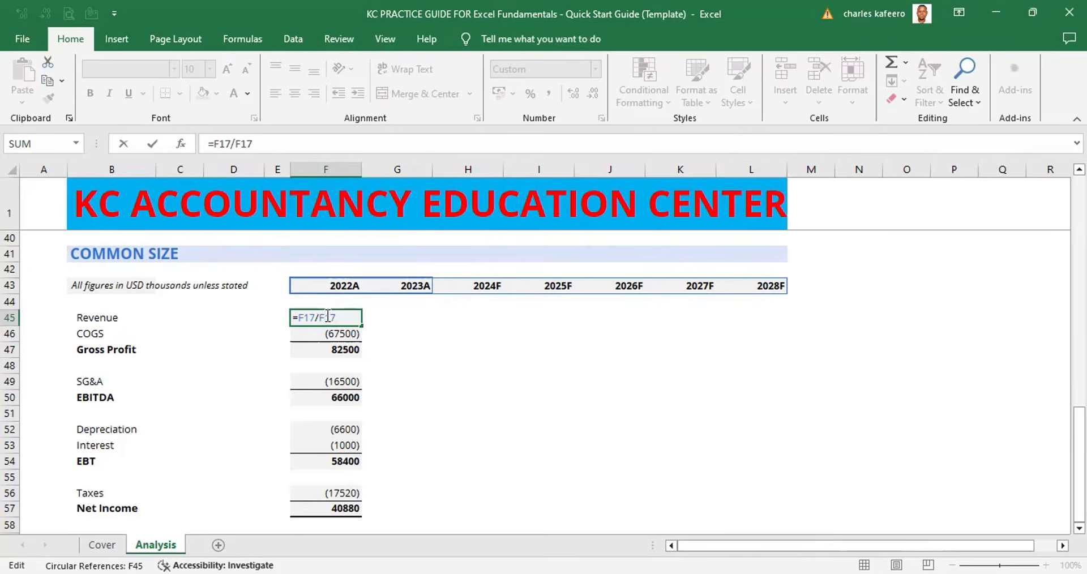
left_click(327, 315)
type("$")
key("ctrl+Return")
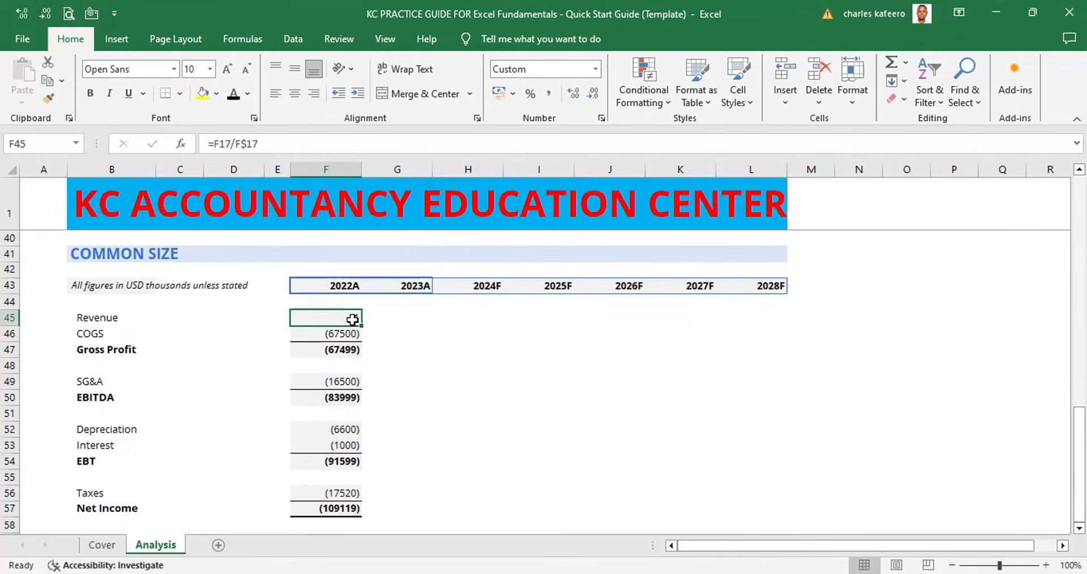
left_click(451, 325)
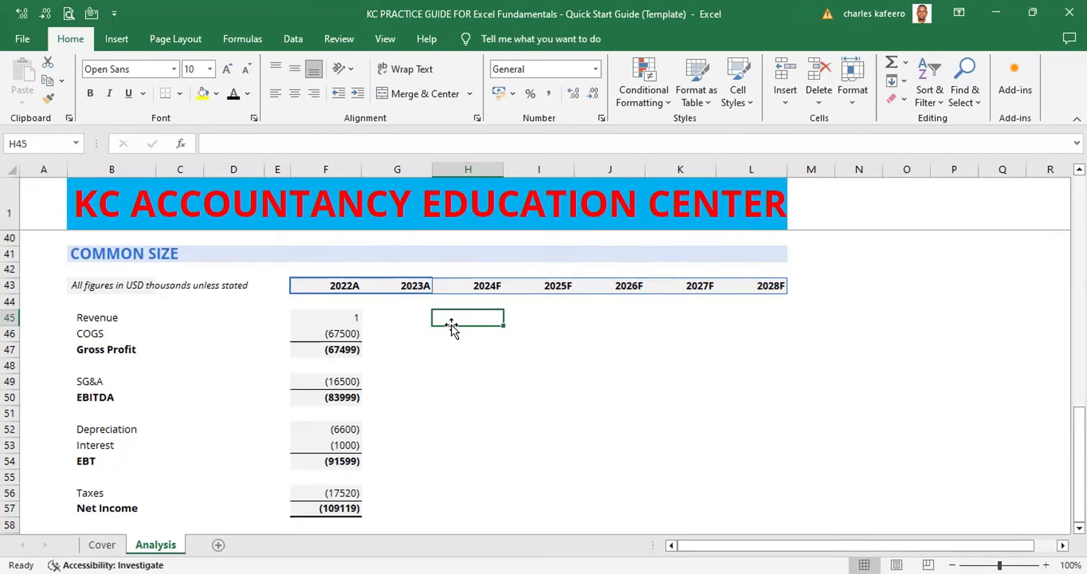
Step: Try to use Paste Special on the COMMON SIZE Revenue and COGS cells F45:F46
left_click(342, 315)
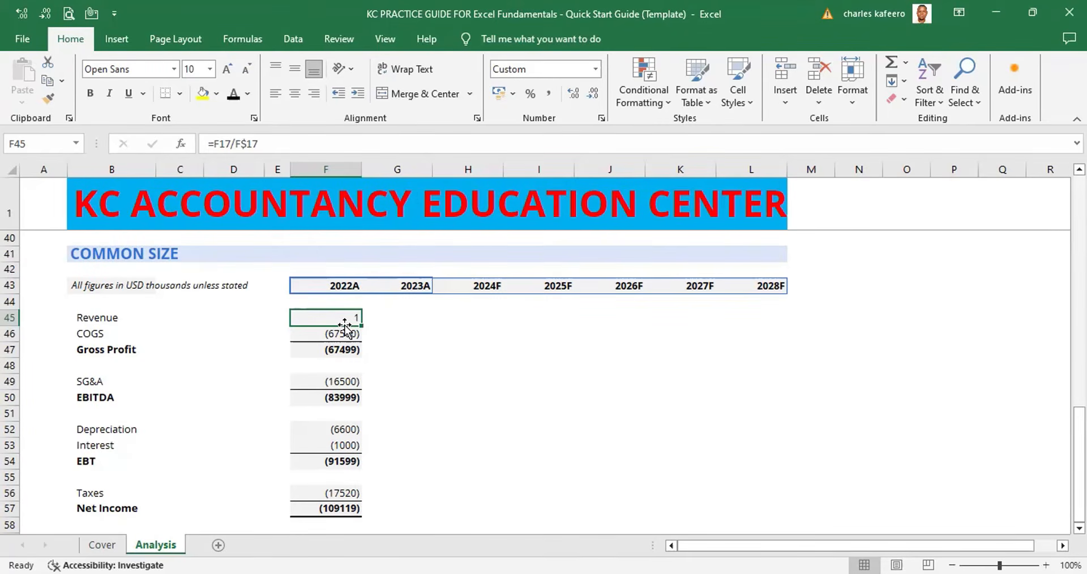
key("shift+Down")
key("shift+Down")
key("shift+Down")
key("shift+Down")
key("shift+Down")
key("shift+Down")
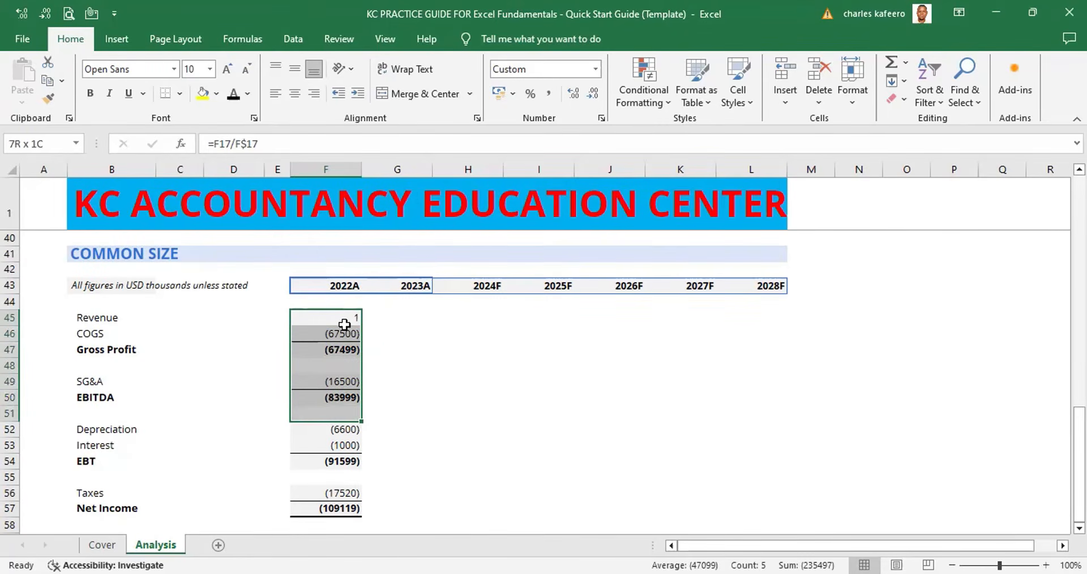
key("shift+Up")
key("shift+Up")
key("shift+Up")
key("shift+Up")
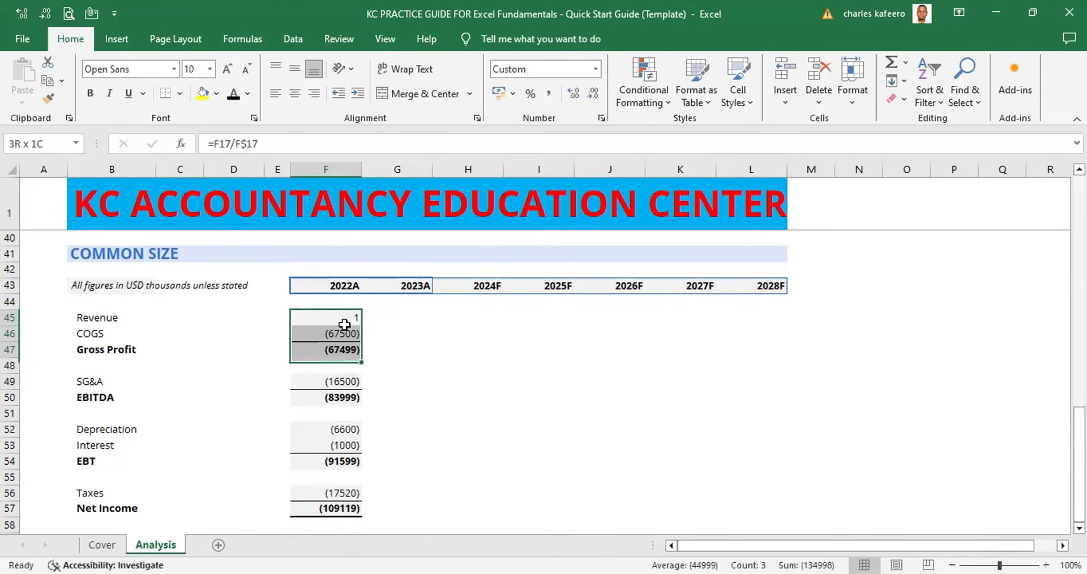
key("shift+Up")
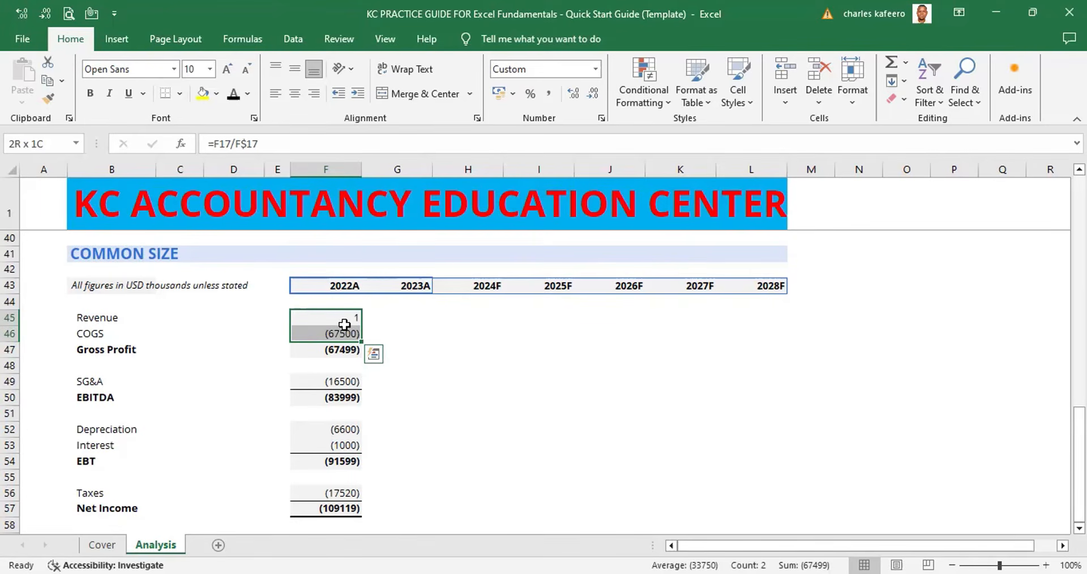
key("alt")
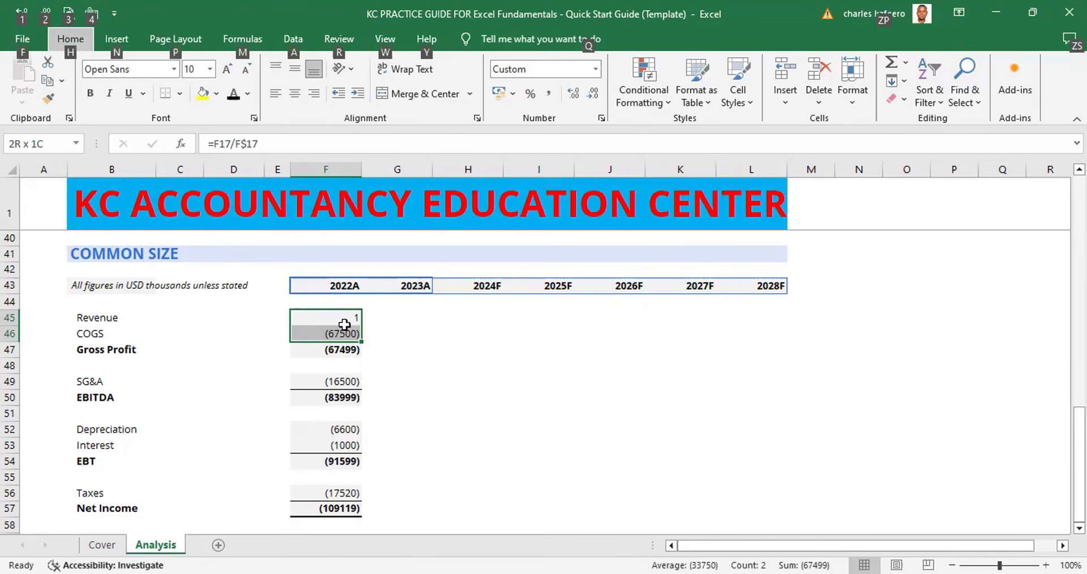
key("e")
key("s")
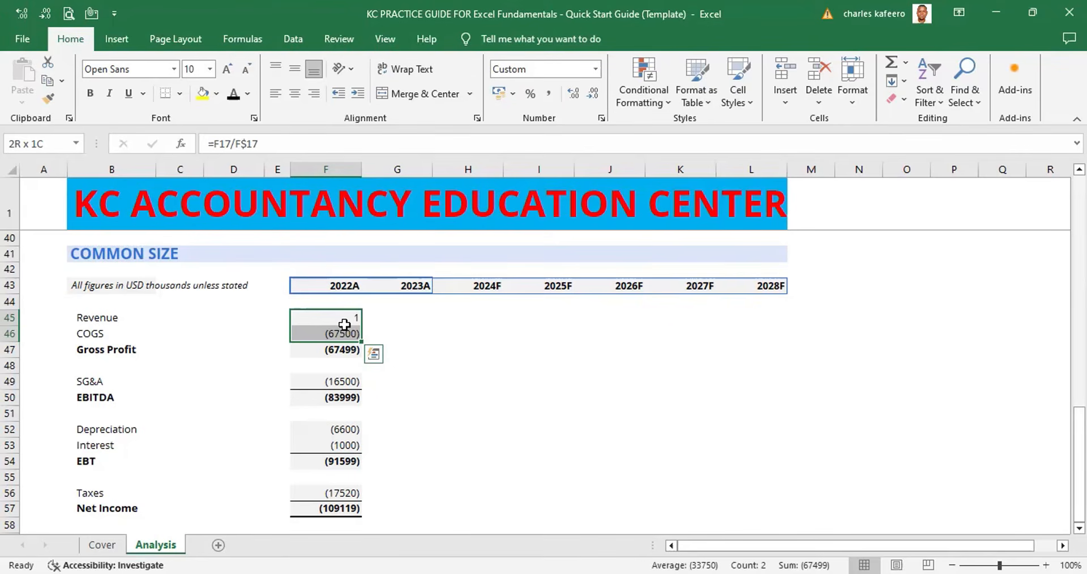
left_click(347, 315)
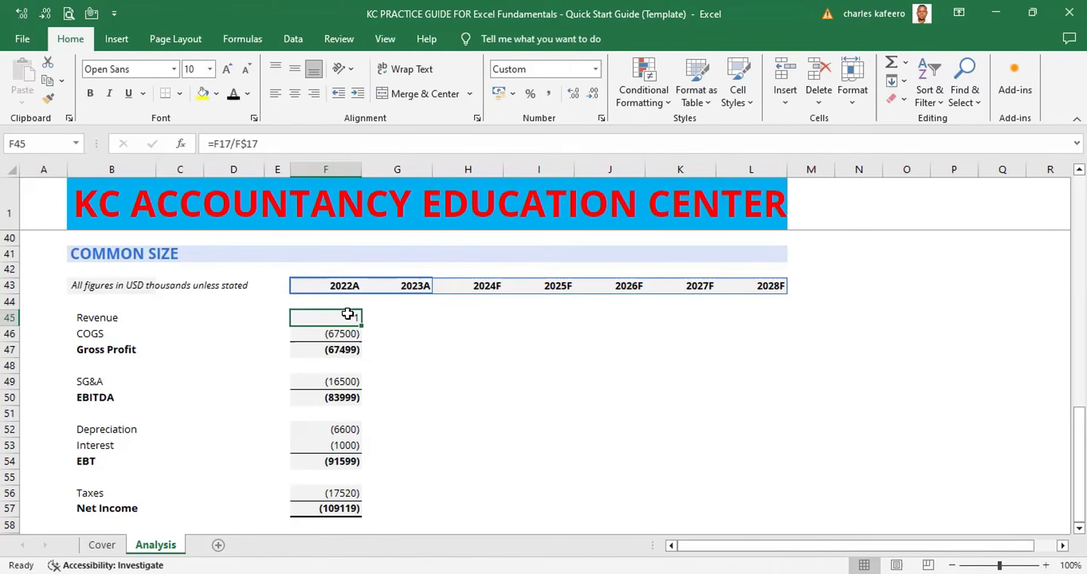
key("shift+Down")
key("alt")
key("e")
key("s")
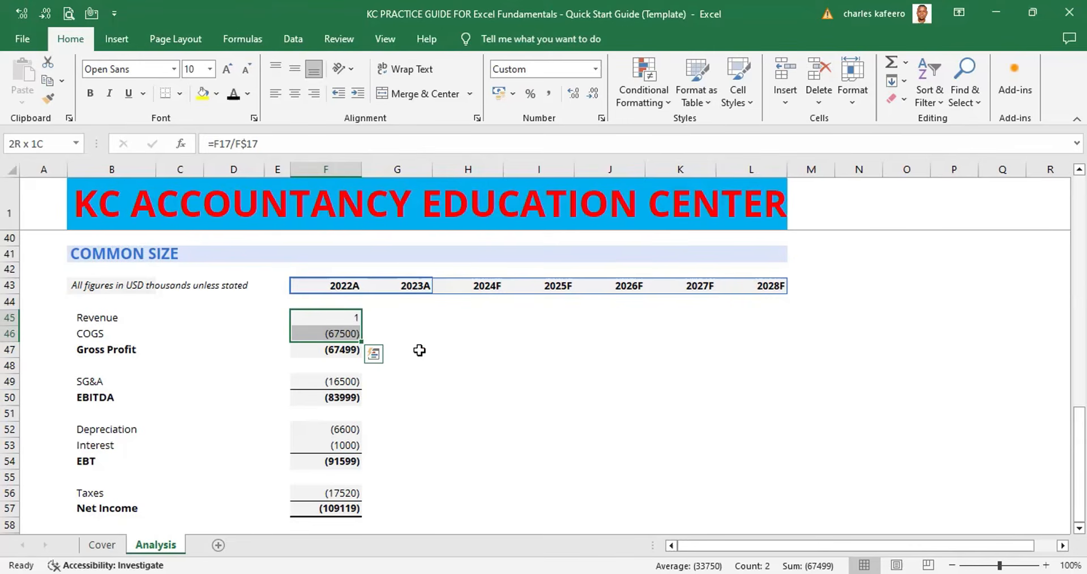
left_click(418, 349)
Step: Start a formula in the COMMON SIZE COGS cell F46 that references the Income Statement COGS in F18
left_click(337, 329)
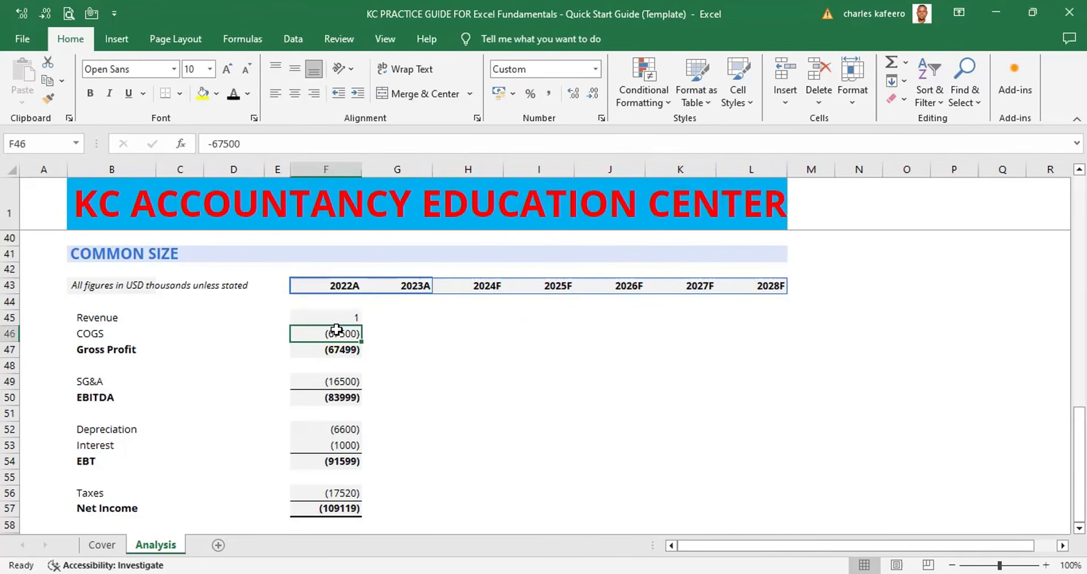
type("=")
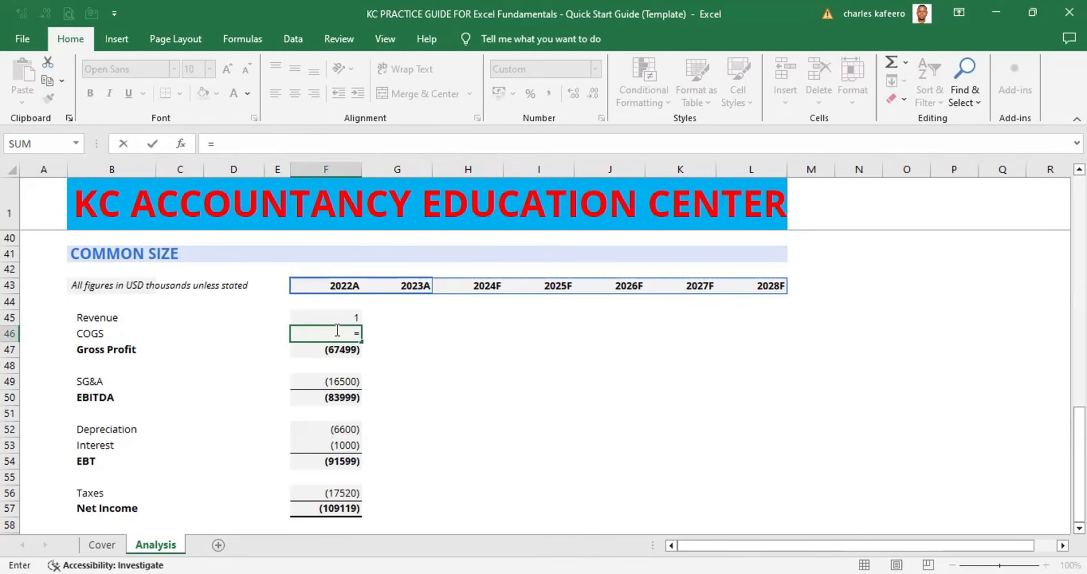
key("Up")
key("Up")
key("Up")
key("Up")
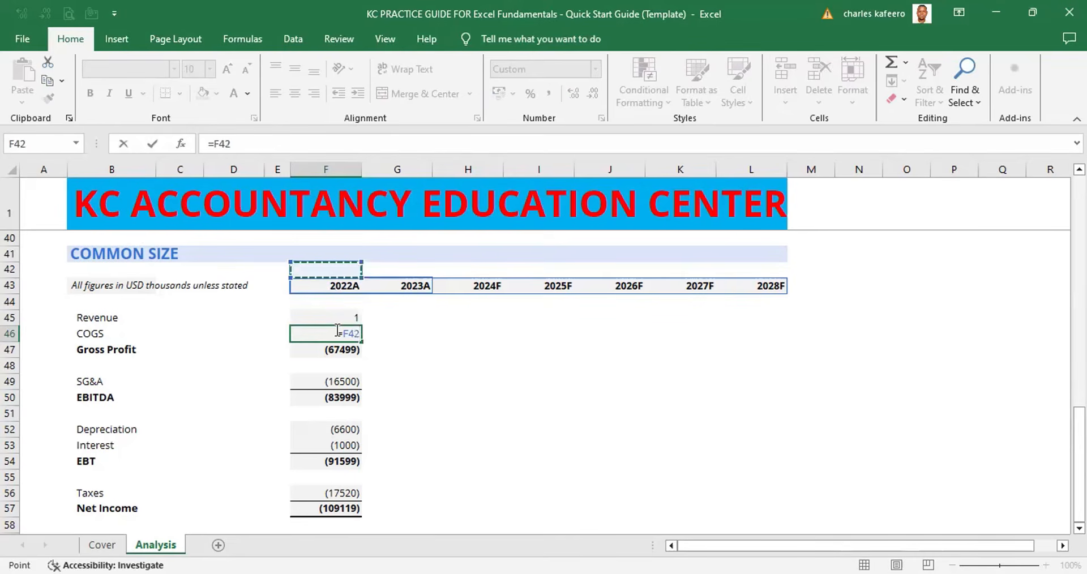
key("Up")
key("Up")
key("Up")
key("Up")
key("Up")
key("Up")
key("Up")
key("Up")
key("Up")
key("Up")
key("Up")
key("Up")
key("Up")
key("Up")
key("Up")
key("Up")
key("Up")
key("Up")
key("Up")
key("Up")
key("Up")
key("Up")
key("Up")
key("Up")
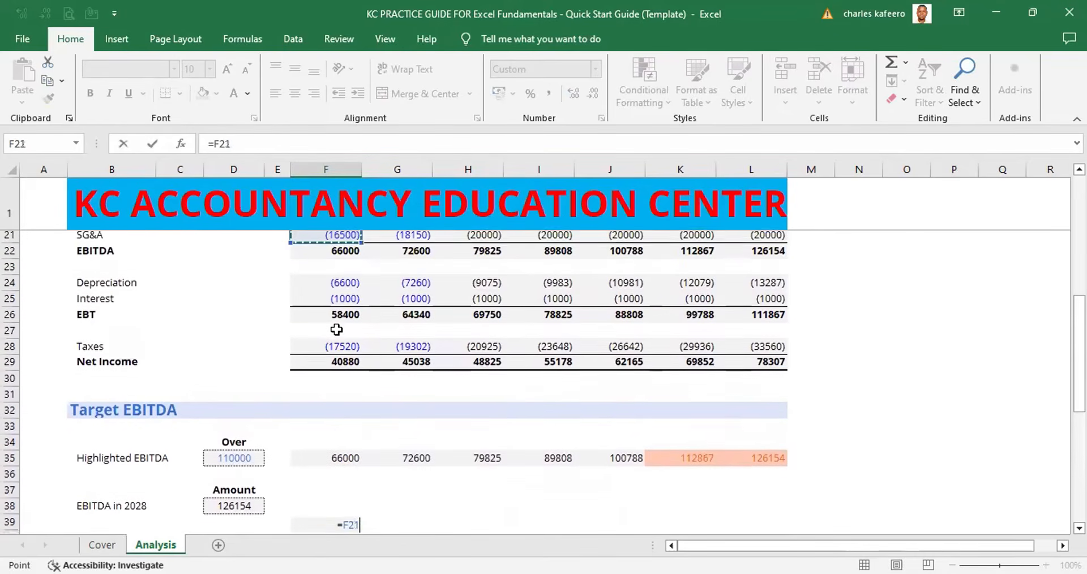
key("Up")
key("Up")
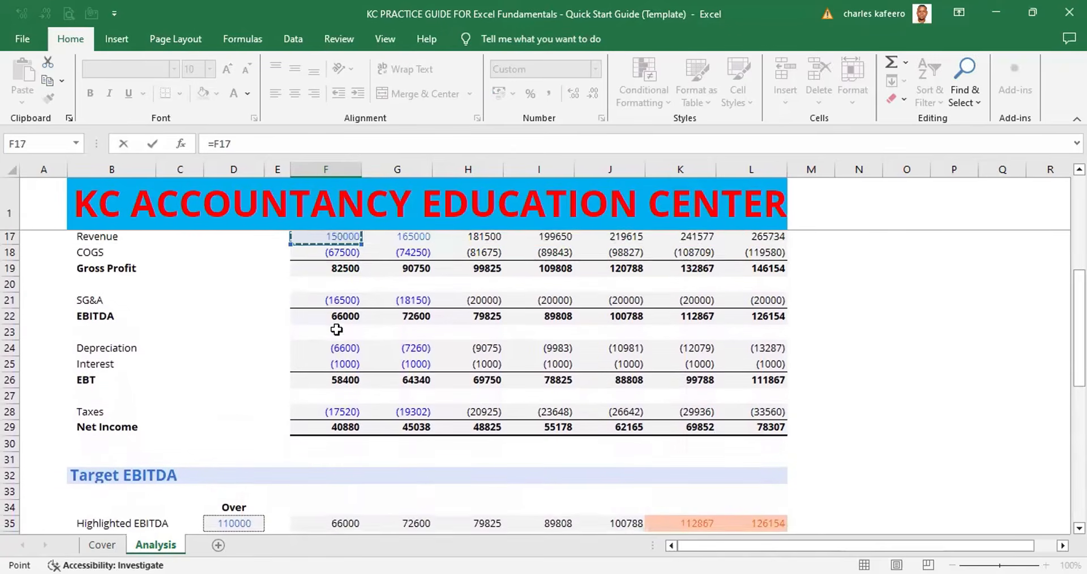
key("Down")
key("Down")
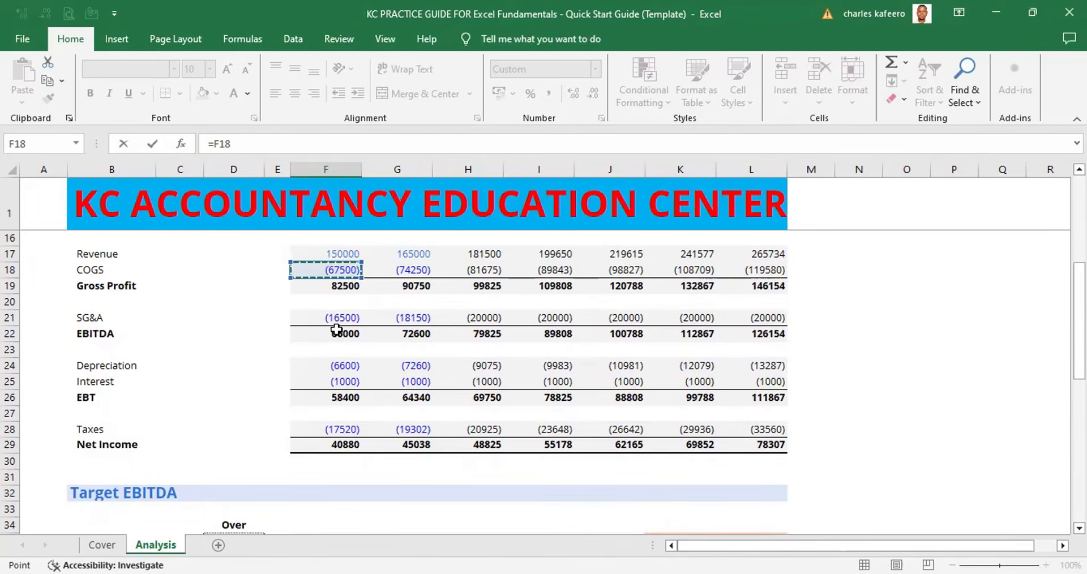
Step: Complete the COMMON SIZE COGS formula in F46 as =F18/F$17, with the denominator's row absolute
type("/")
key("Up")
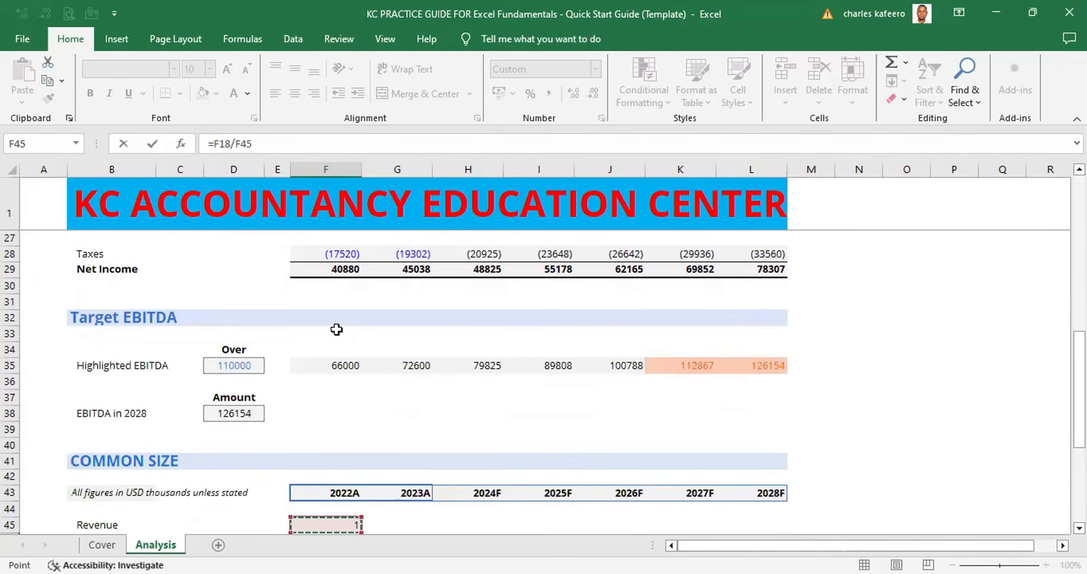
key("Up")
key("Up")
key("Up")
key("Up")
key("Up")
key("Up")
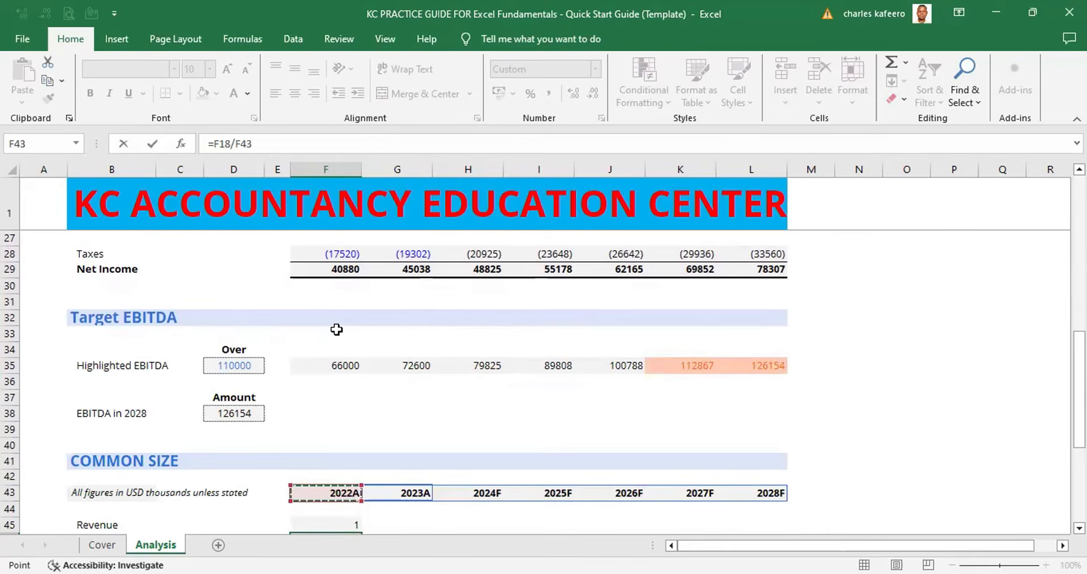
key("Up")
key("Up")
key("Up")
key("Up")
key("Up")
key("Up")
key("Up")
key("Up")
key("Up")
key("Up")
key("Up")
key("Up")
key("Up")
key("Up")
key("Up")
key("Up")
key("Up")
key("Up")
key("Up")
key("Up")
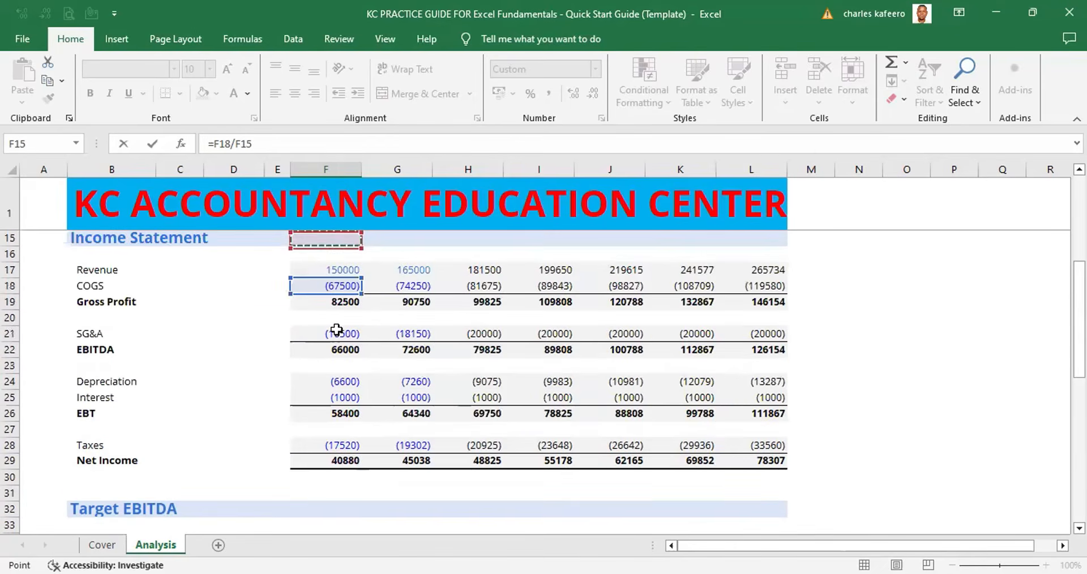
key("Down")
key("Down")
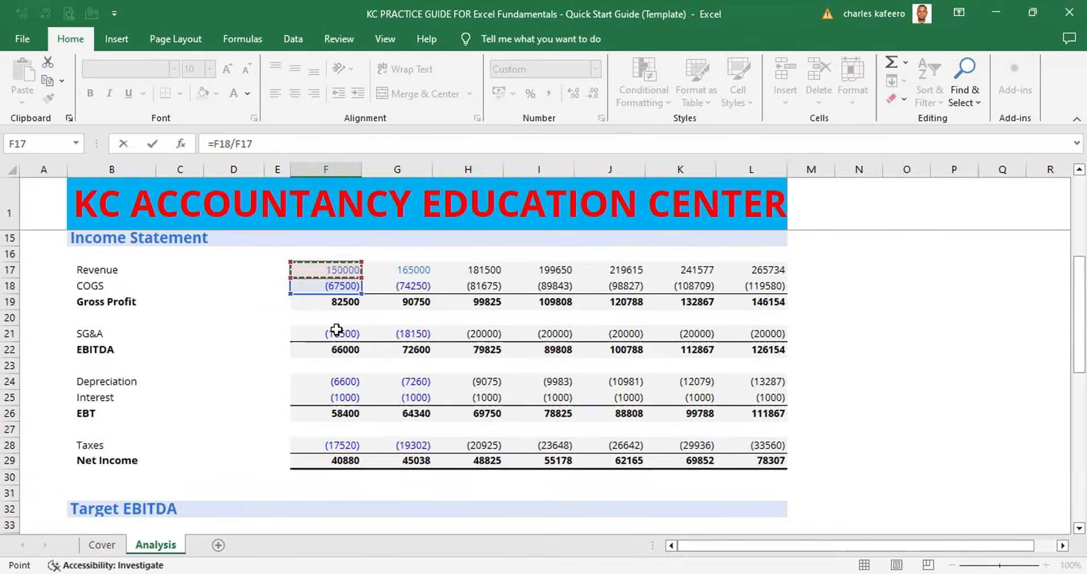
left_click(243, 143)
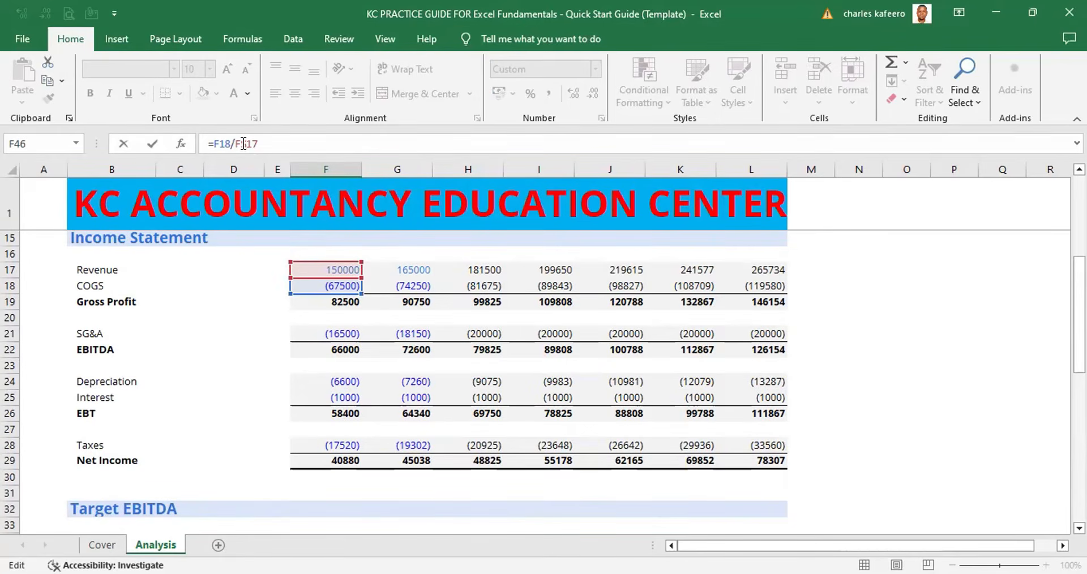
key("Return")
left_click(243, 143)
type("$")
key("Return")
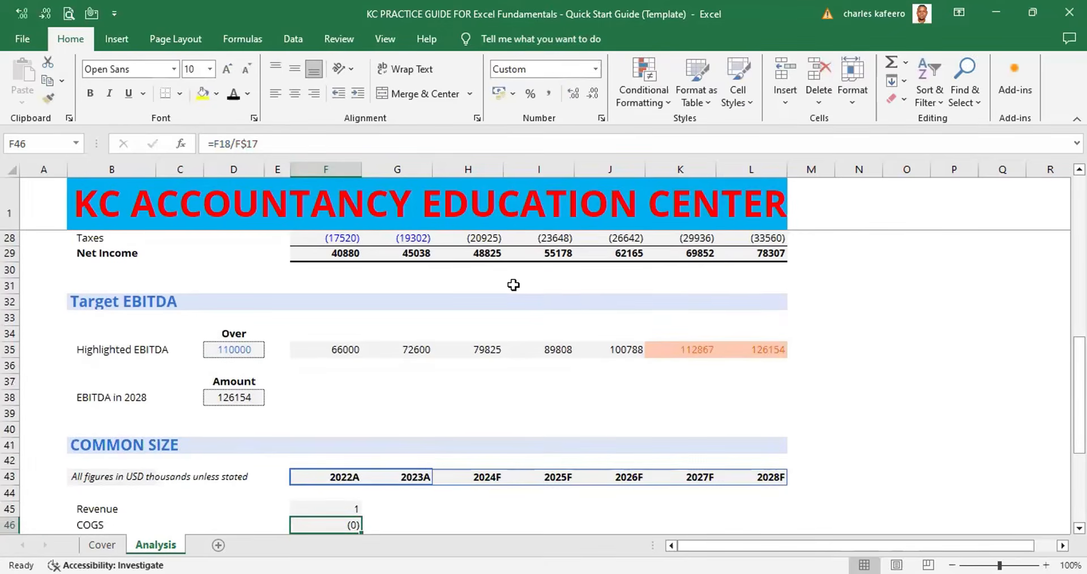
scroll(509, 271, "down", 1)
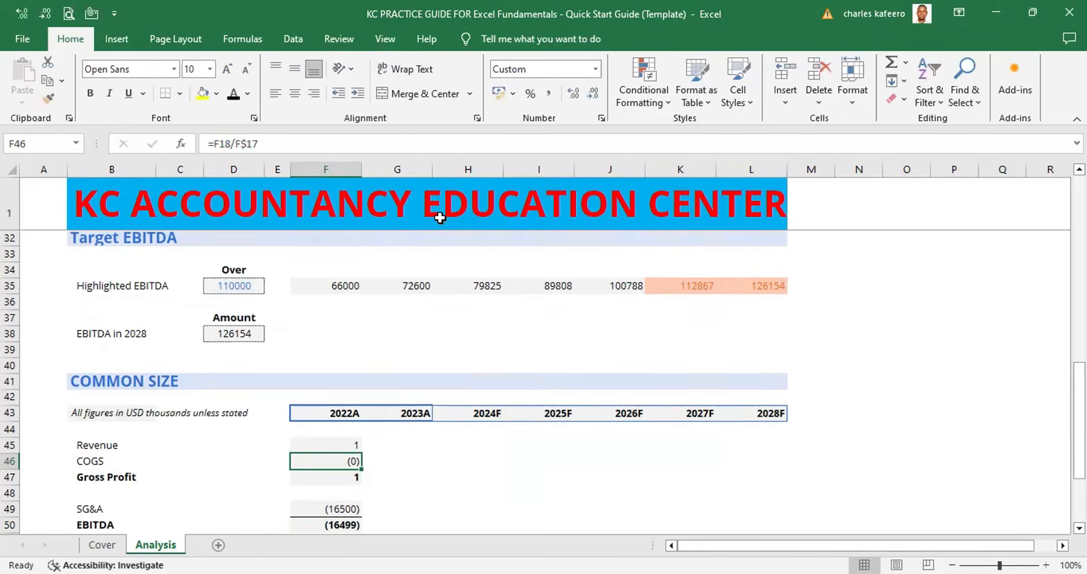
Step: Try rewriting the COMMON SIZE COGS formula in F46 as =-F18/F17, with a leading minus sign and a relative denominator
left_click(249, 144)
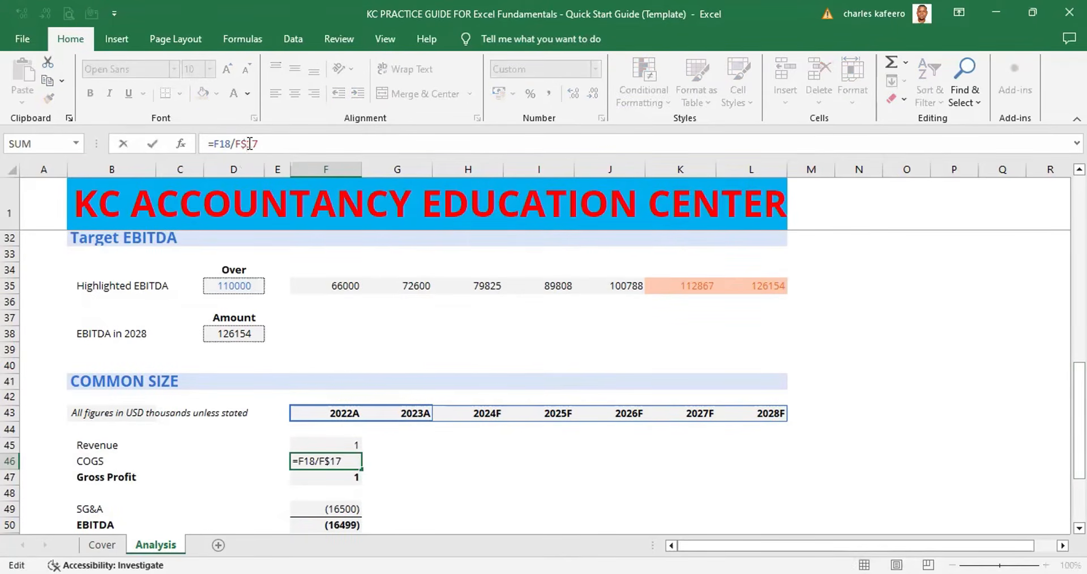
scroll(298, 334, "down", 3)
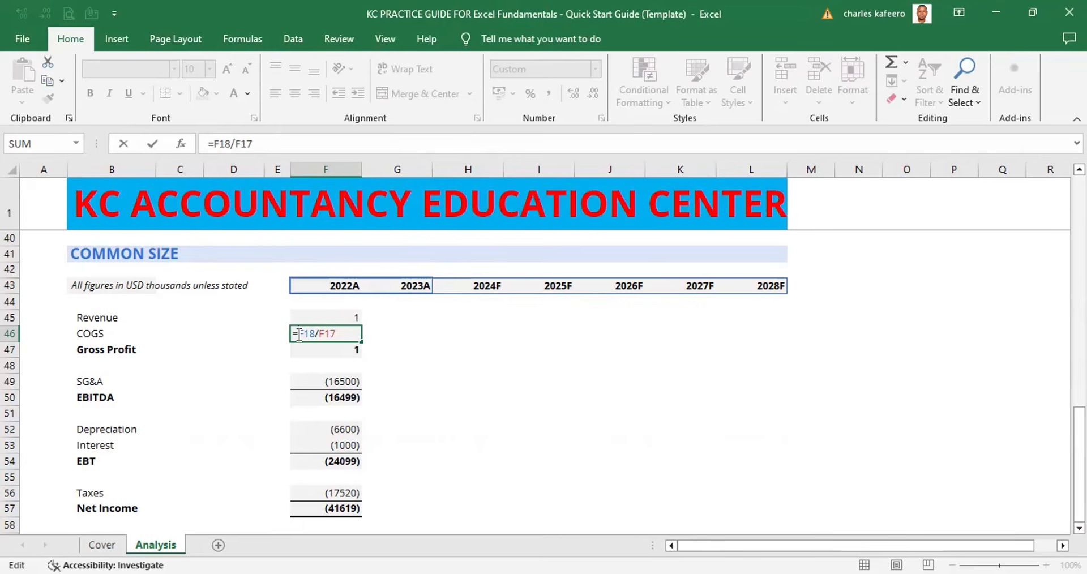
left_click(298, 334)
type("-")
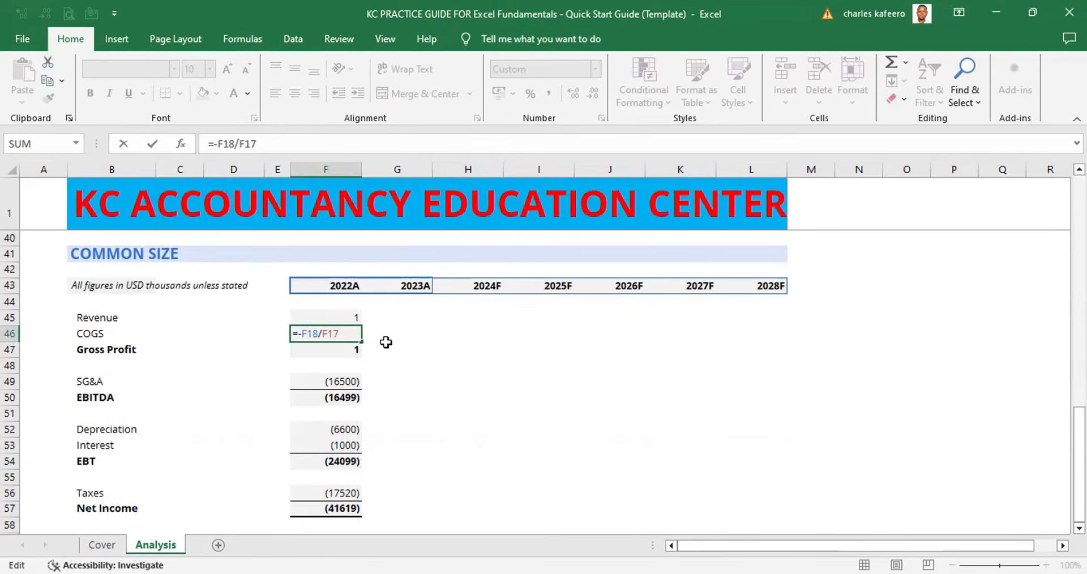
key("ctrl+Return")
scroll(428, 389, "up", 4)
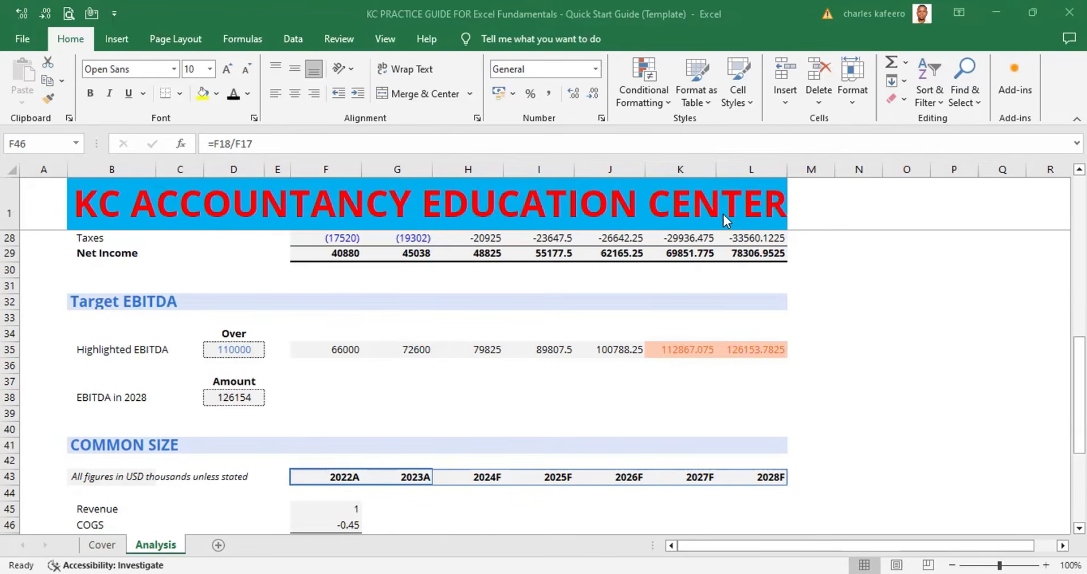
Step: Undo the COMMON SIZE COGS and Revenue formula entries to restore the plain figures in F45 and F46
scroll(844, 328, "down", 6)
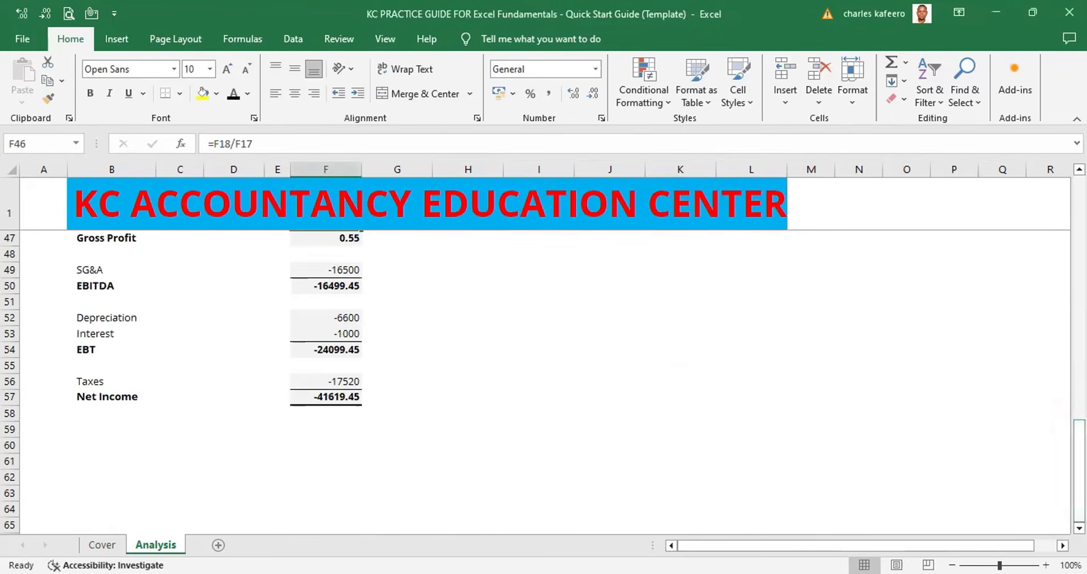
key("ctrl+z")
key("ctrl+z")
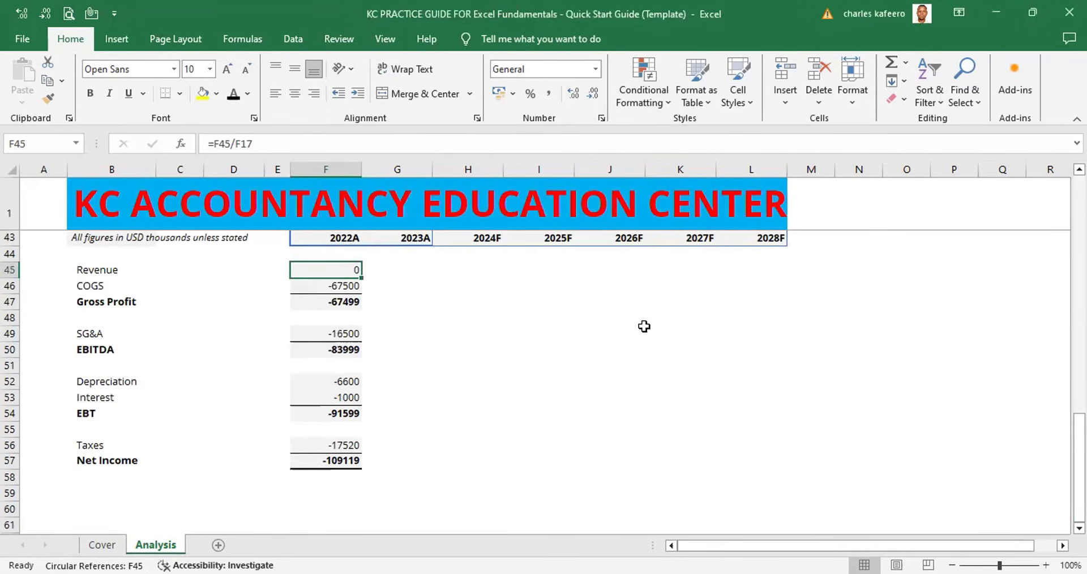
key("ctrl+y")
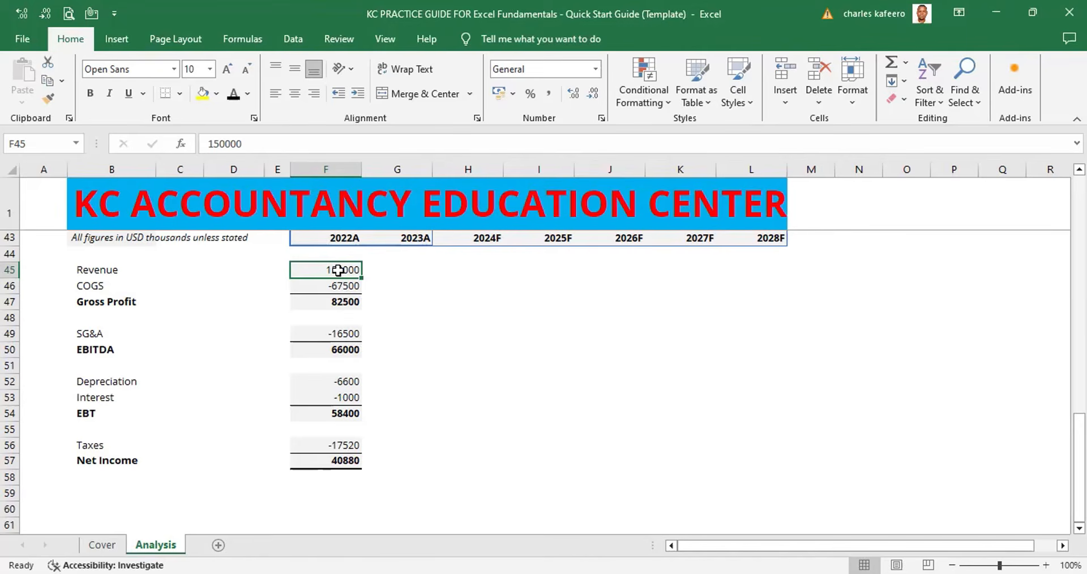
Step: Enter the COMMON SIZE Revenue formula =F17/F$17 in F45, with the denominator's row absolute
type("=")
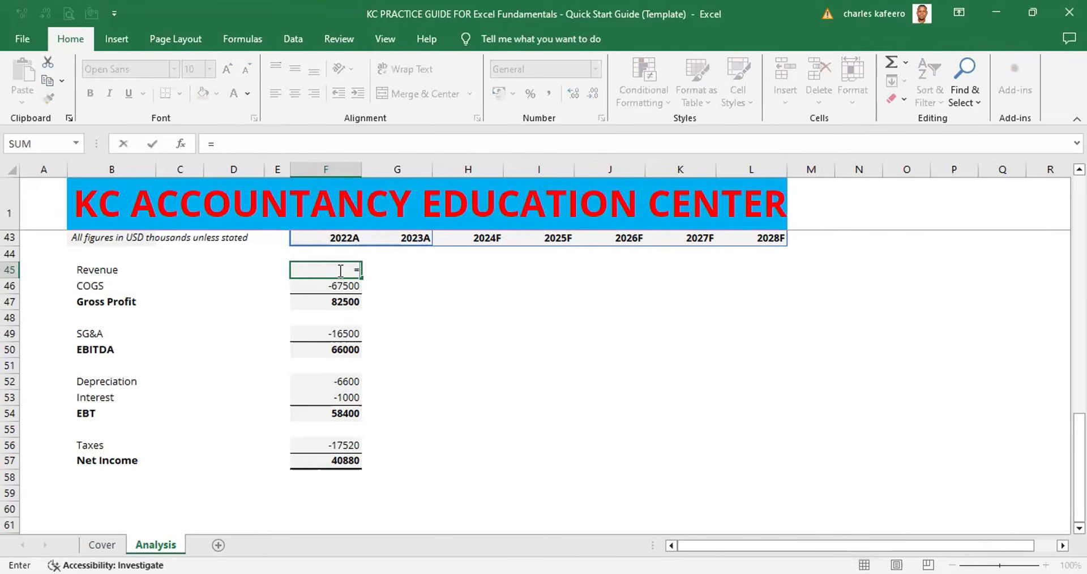
key("Up")
key("Up")
key("Up")
key("Up")
key("Up")
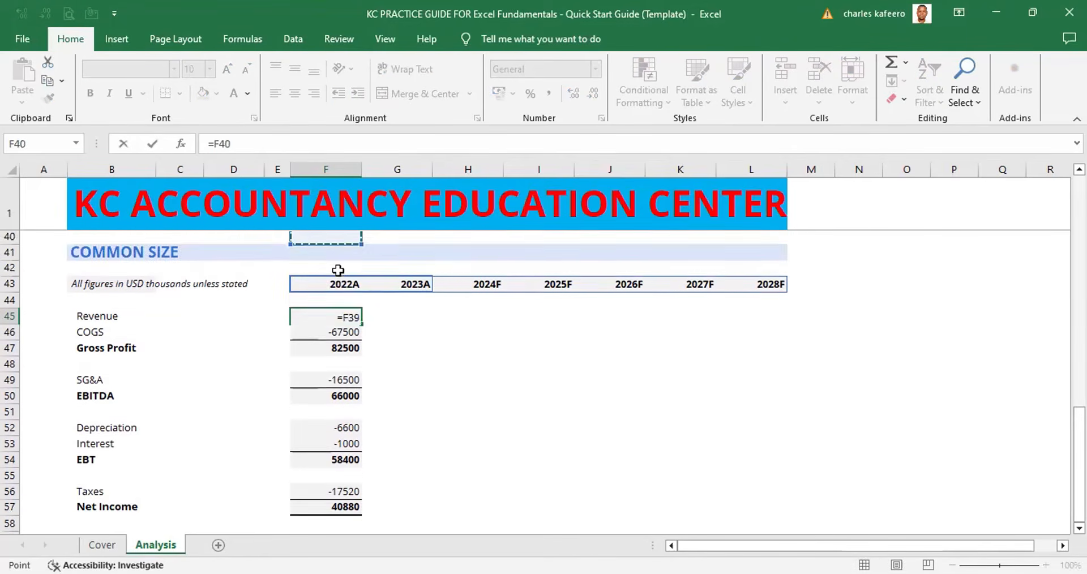
key("Up")
key("Up")
key("Up")
key("Up")
key("Up")
key("Up")
key("Up")
key("Up")
key("Up")
key("Up")
key("Up")
key("Up")
key("Up")
key("Up")
key("Up")
key("Up")
key("Up")
key("Up")
key("Up")
key("Up")
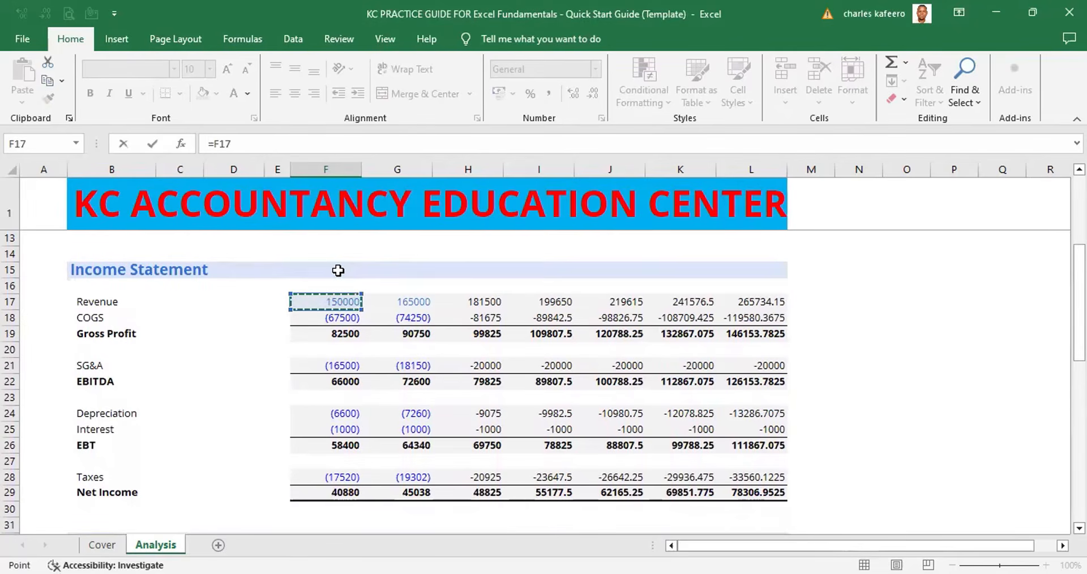
type("/")
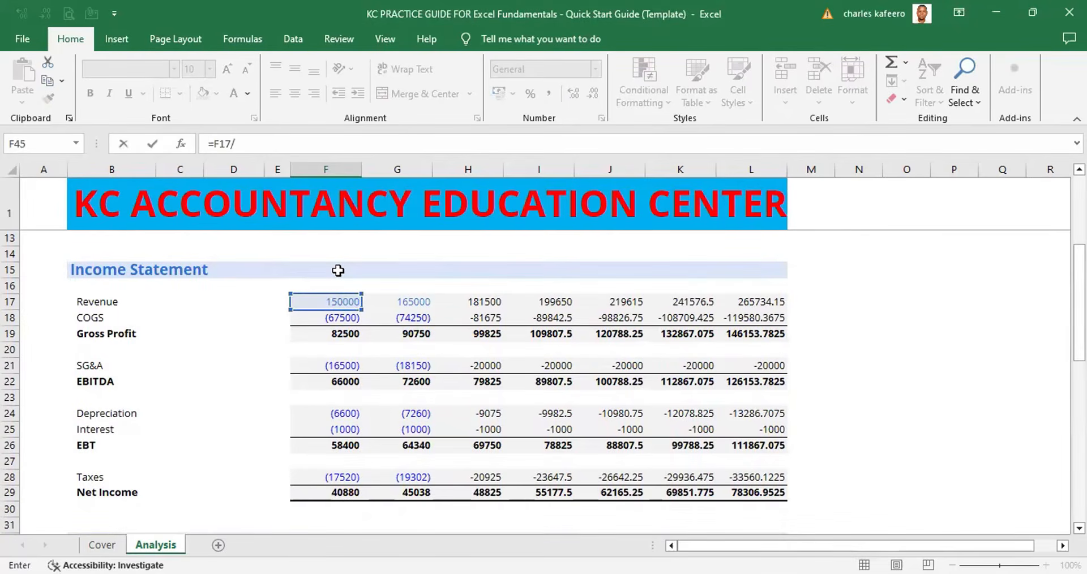
left_click(341, 302)
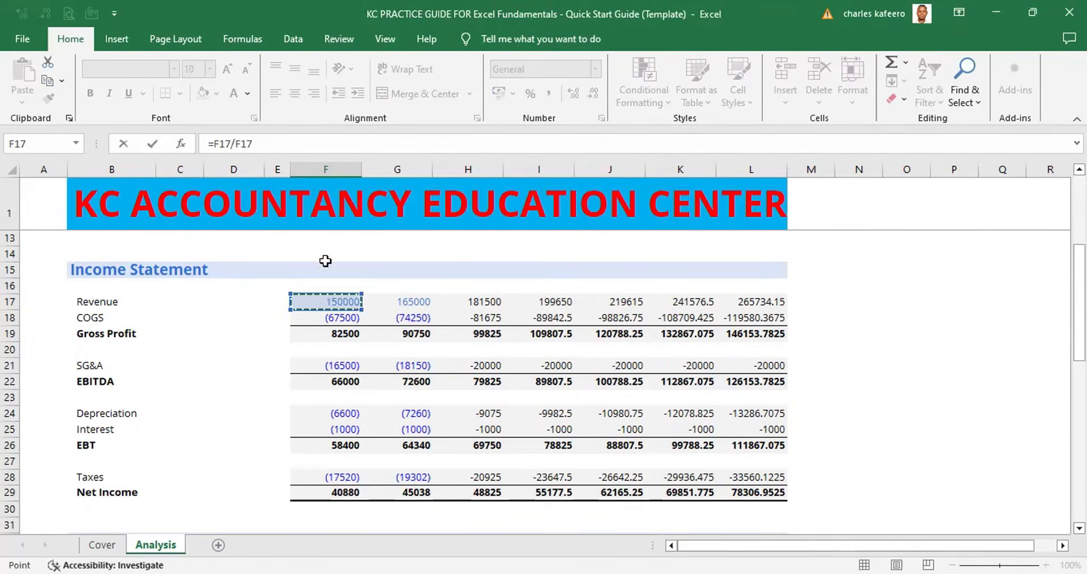
left_click(243, 142)
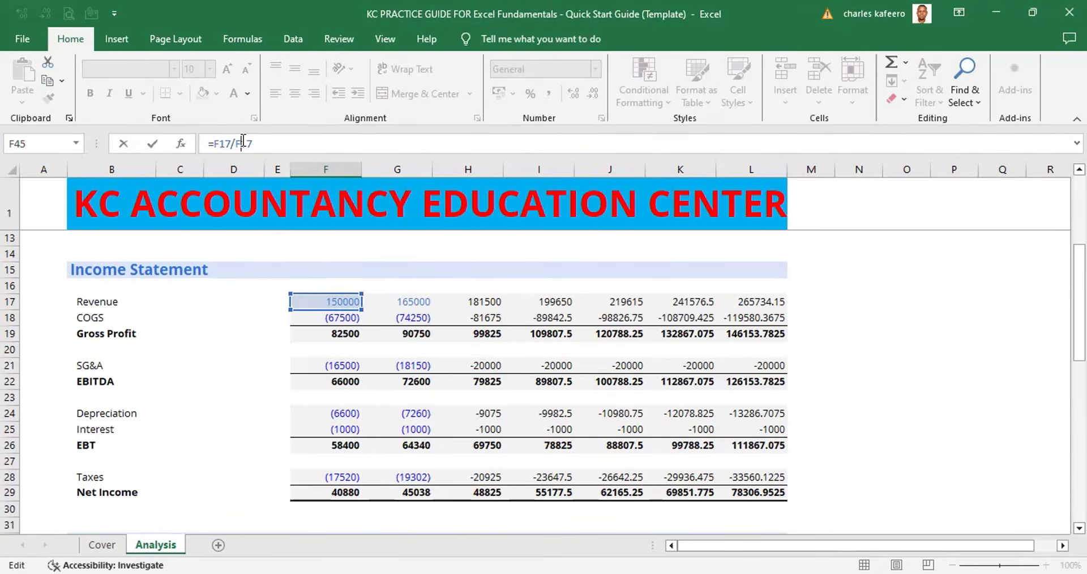
type("$")
key("ctrl+Return")
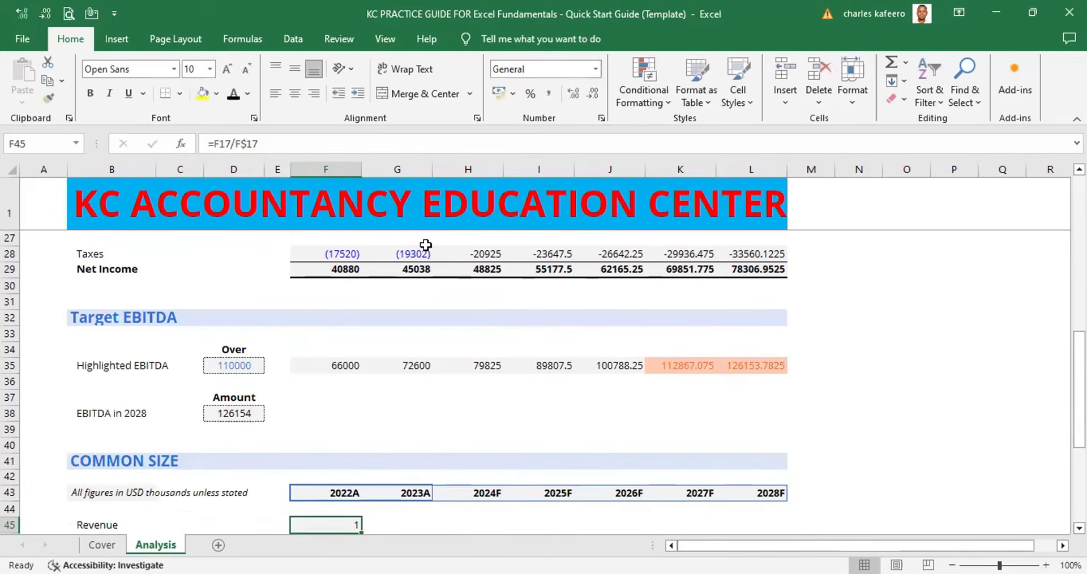
Step: Compare the Income Statement line items with the corresponding 2022A rows in the COMMON SIZE section
left_click(1079, 527)
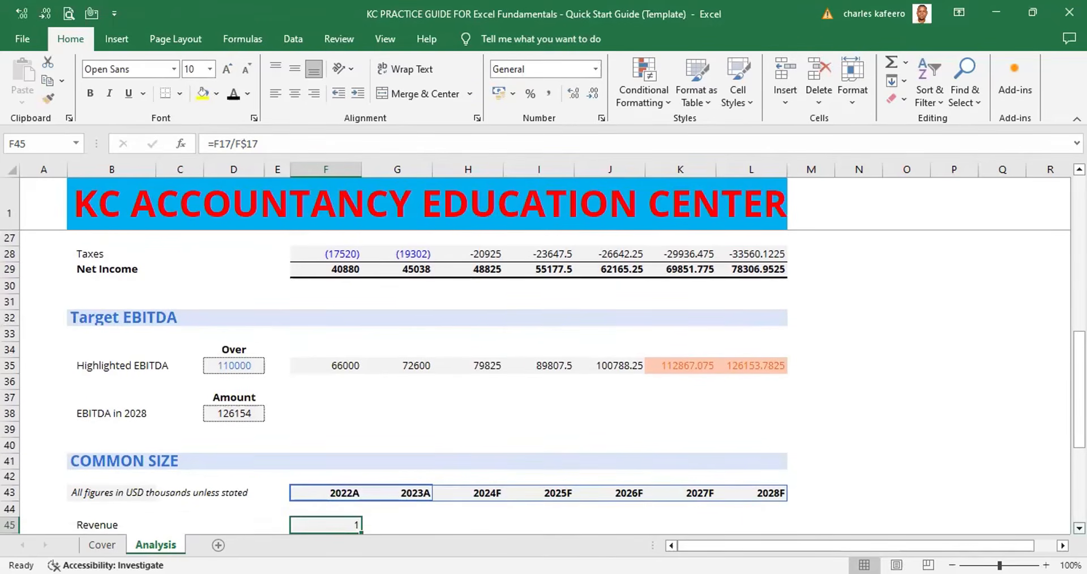
left_click(1079, 528)
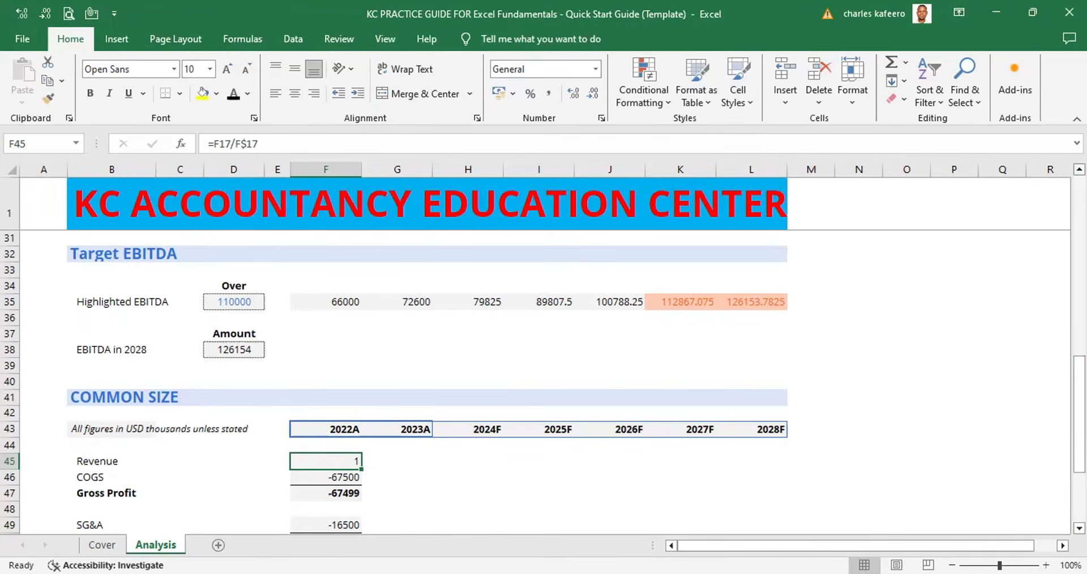
scroll(1052, 175, "up", 5)
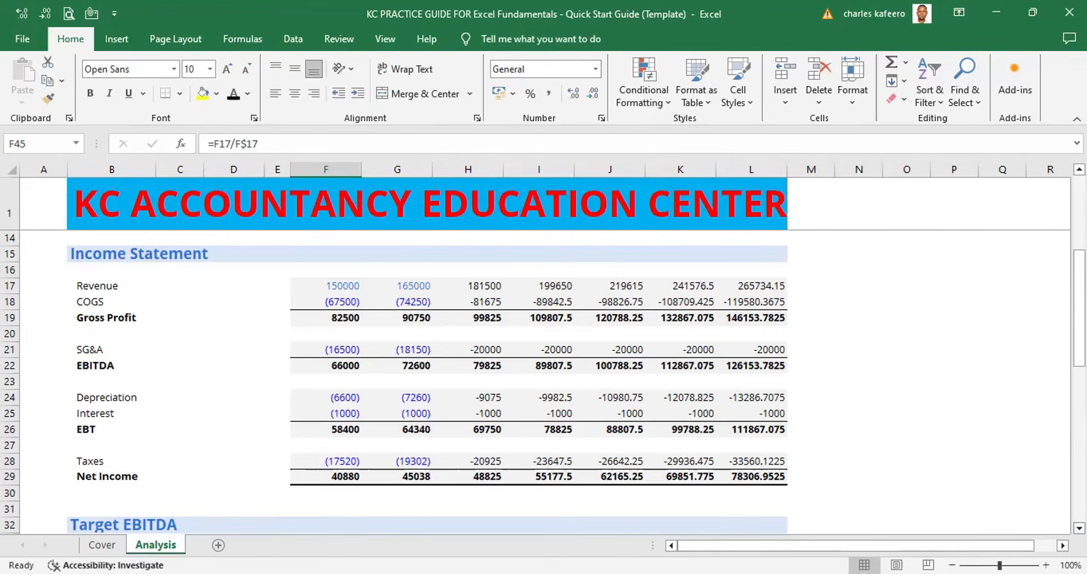
scroll(544, 385, "down", 3)
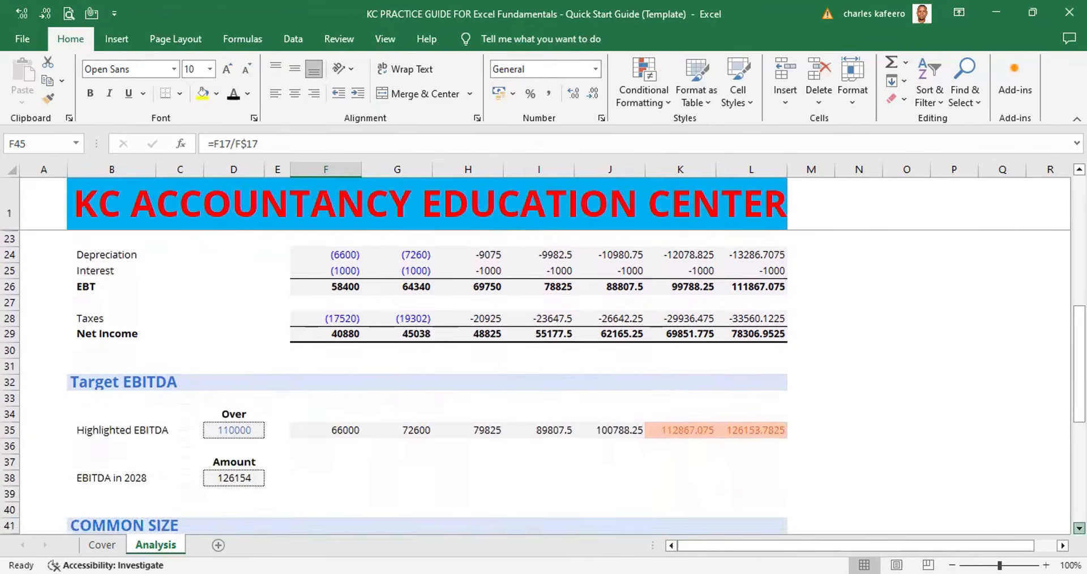
scroll(543, 385, "down", 8)
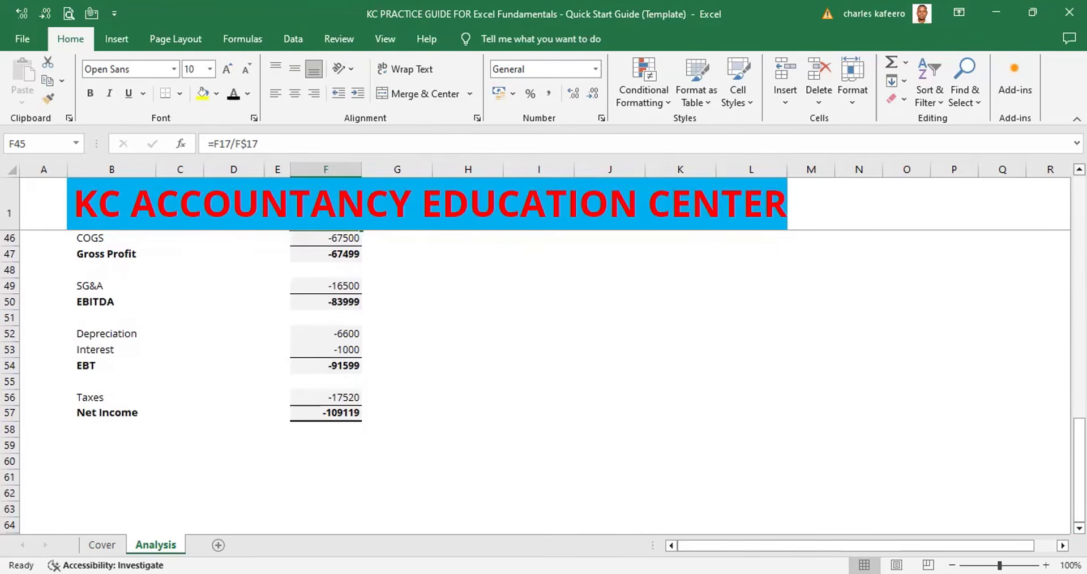
left_click(1079, 170)
left_click(1080, 170)
left_click(1079, 170)
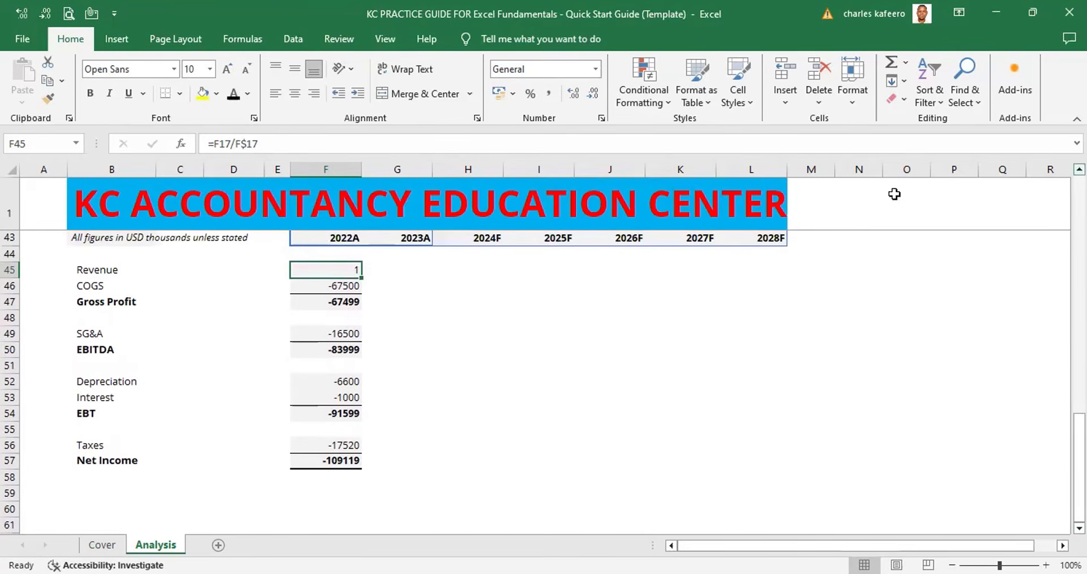
Step: Enter the COMMON SIZE COGS formula =F18/F$17 in F46, with the denominator's row absolute
left_click(349, 286)
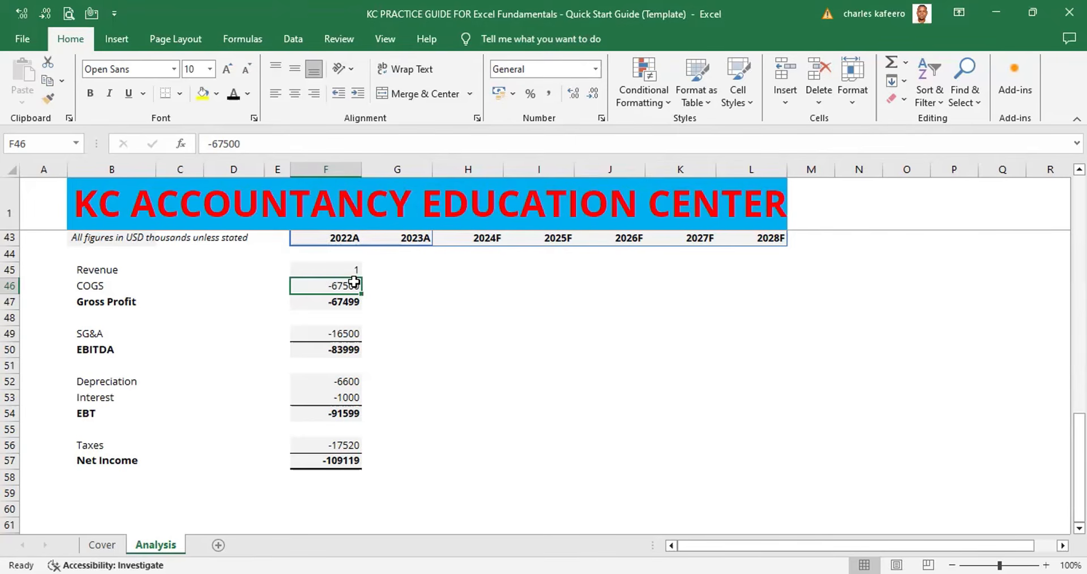
type("=")
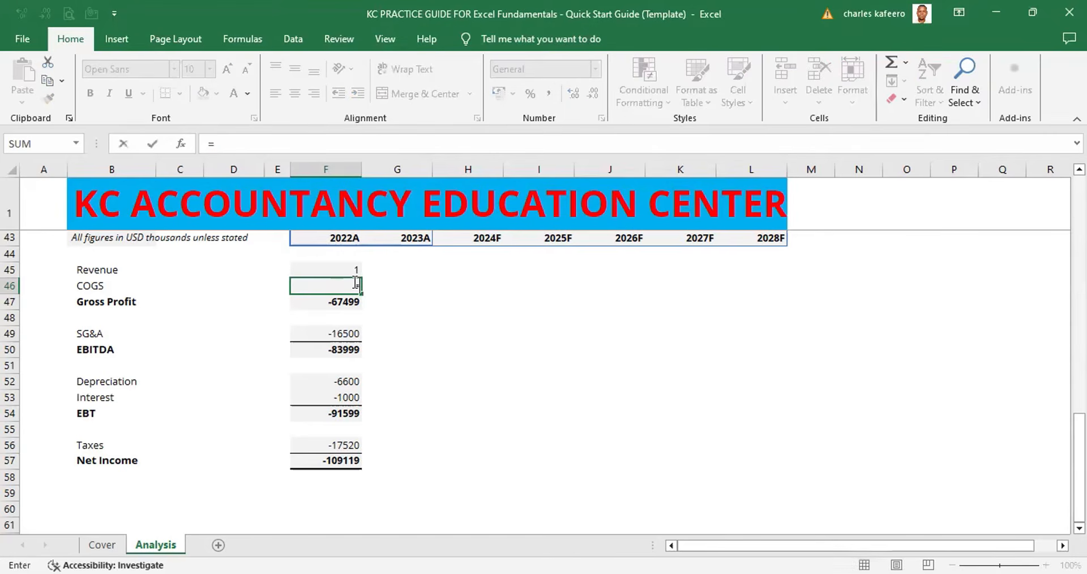
key("Up")
key("Up")
key("Up")
key("Up")
key("Up")
key("Up")
key("Up")
key("Up")
key("Up")
key("Up")
key("Up")
key("Up")
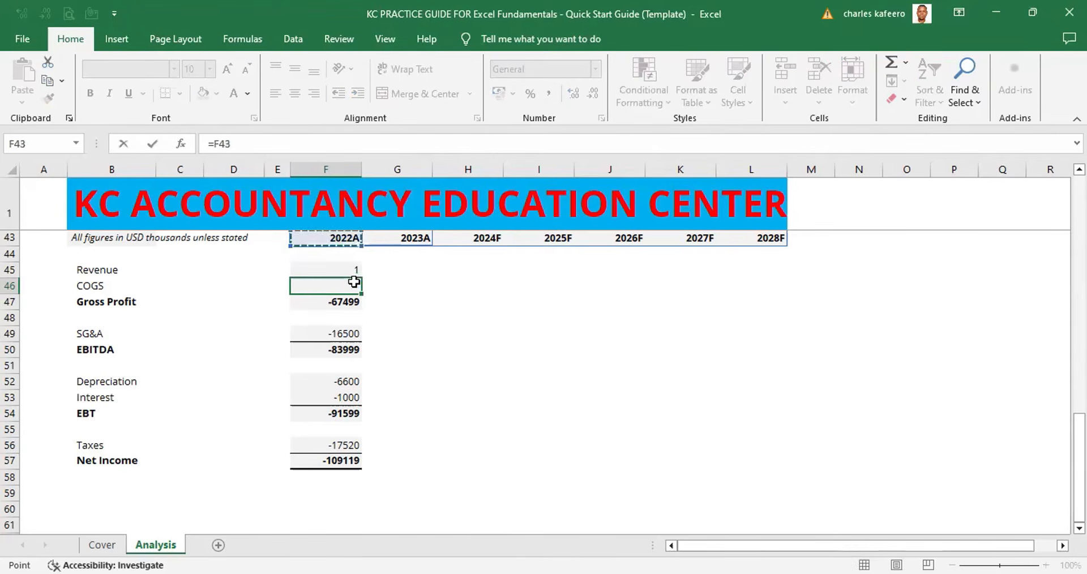
key("Up")
key("Up")
key("Up")
key("Up")
key("Up")
key("Up")
key("Up")
key("Up")
key("Up")
key("Up")
key("Up")
key("Up")
key("Up")
key("Up")
key("Up")
key("Up")
key("Up")
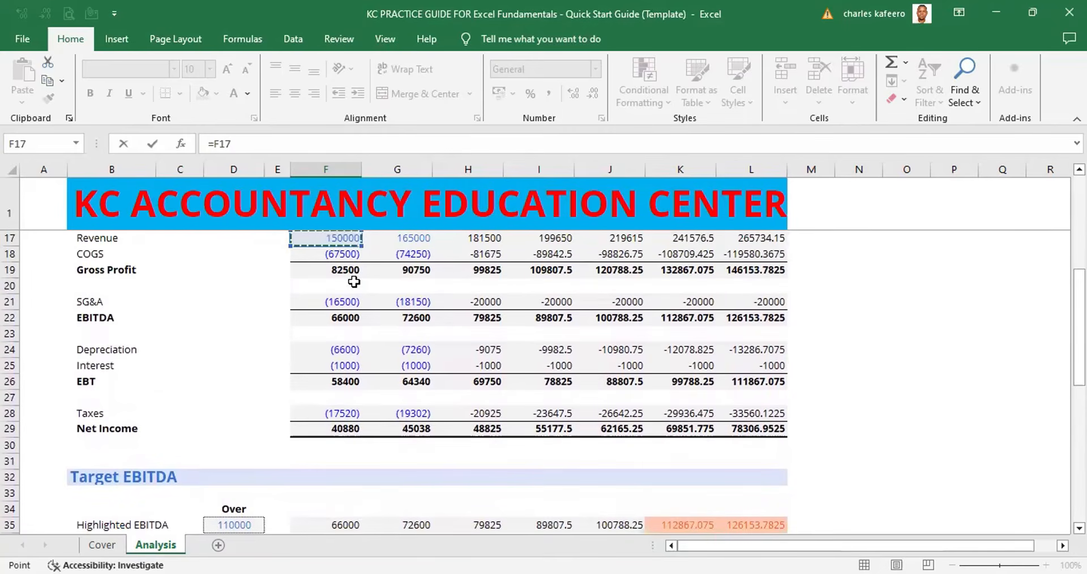
key("Down")
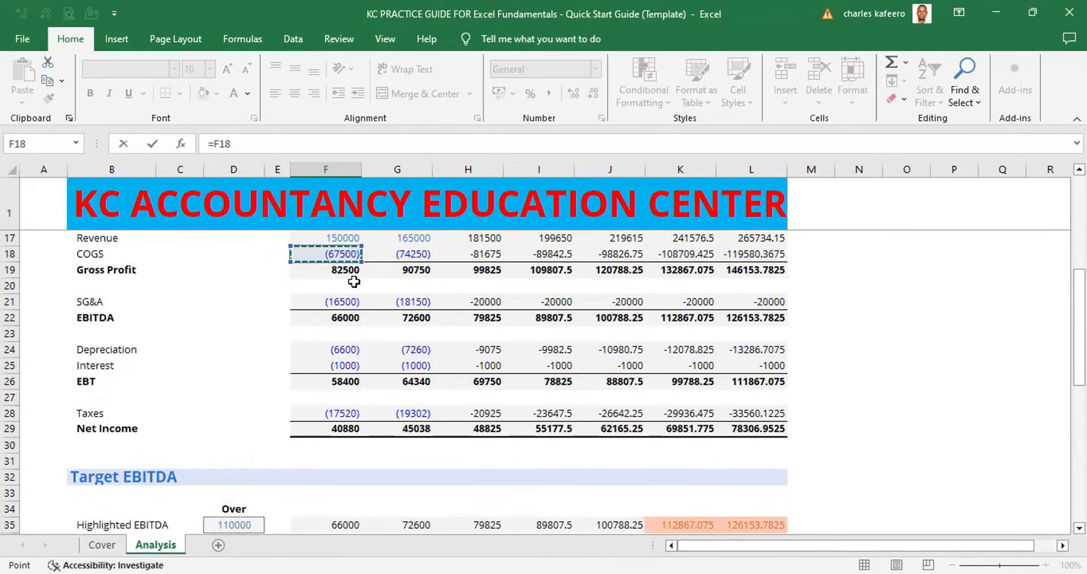
type("/")
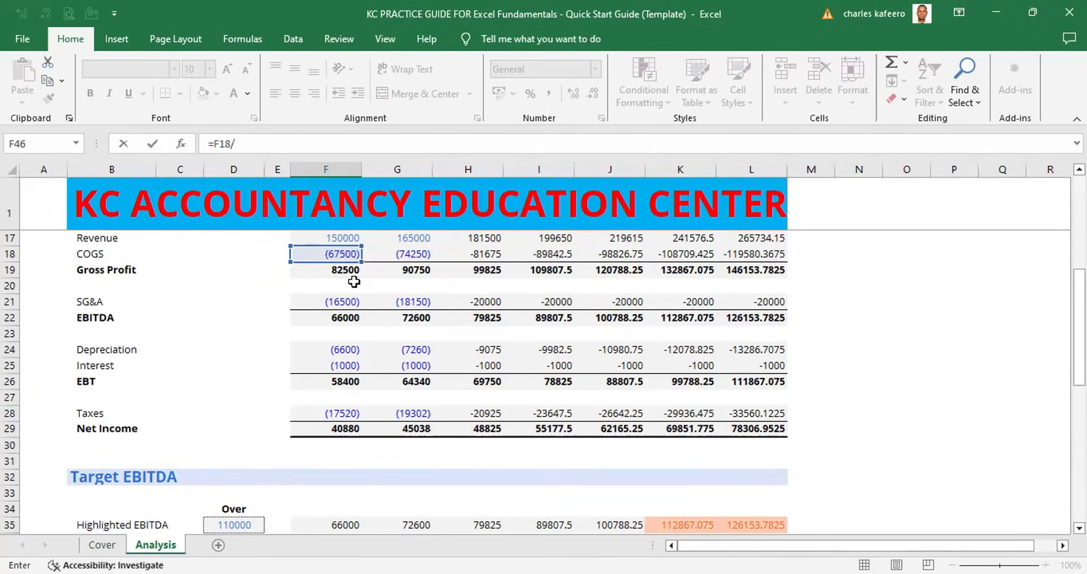
left_click(351, 234)
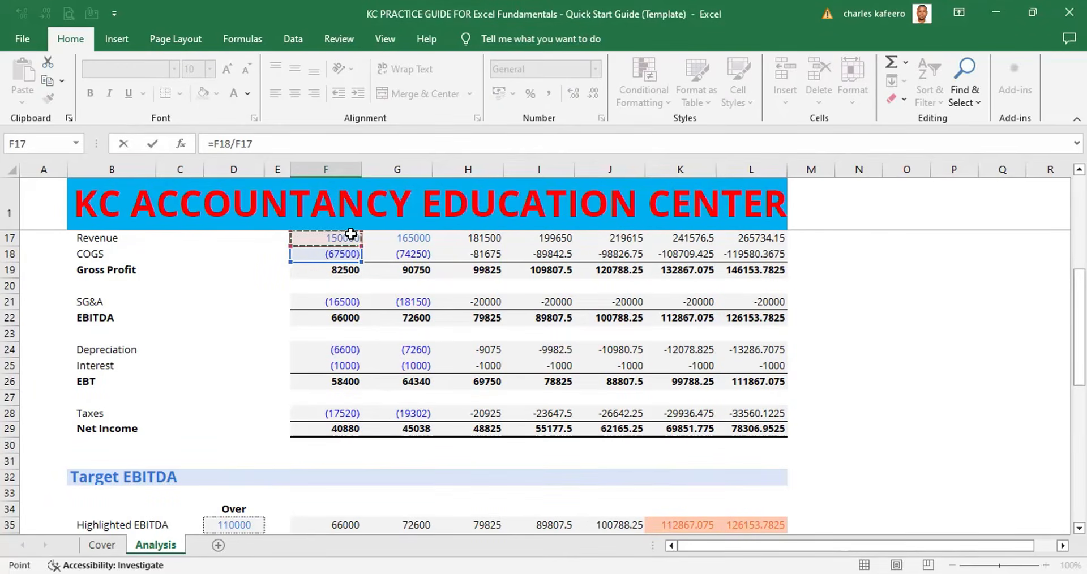
left_click(244, 143)
type("$")
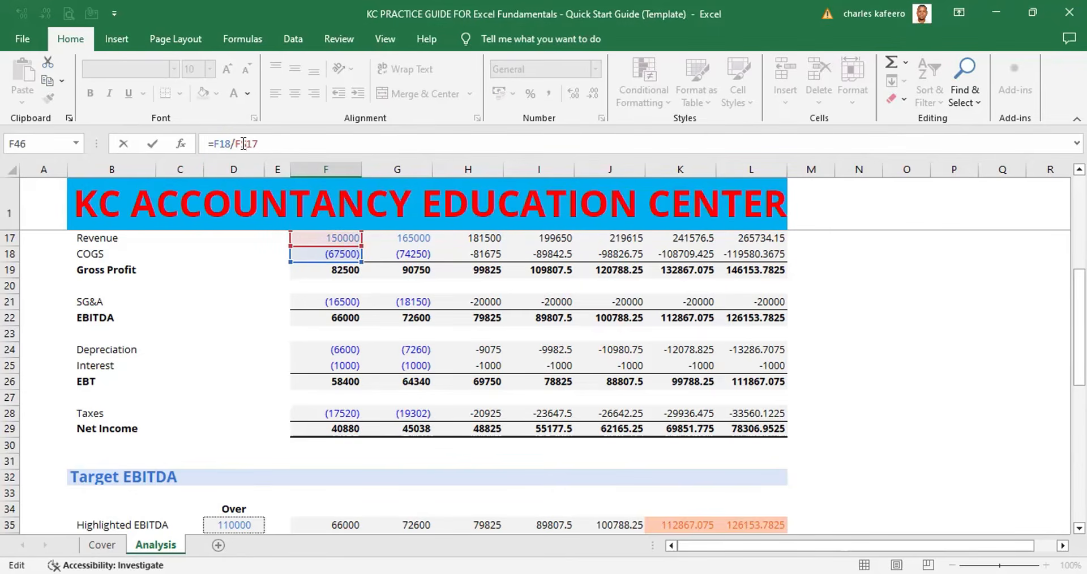
key("ctrl+Return")
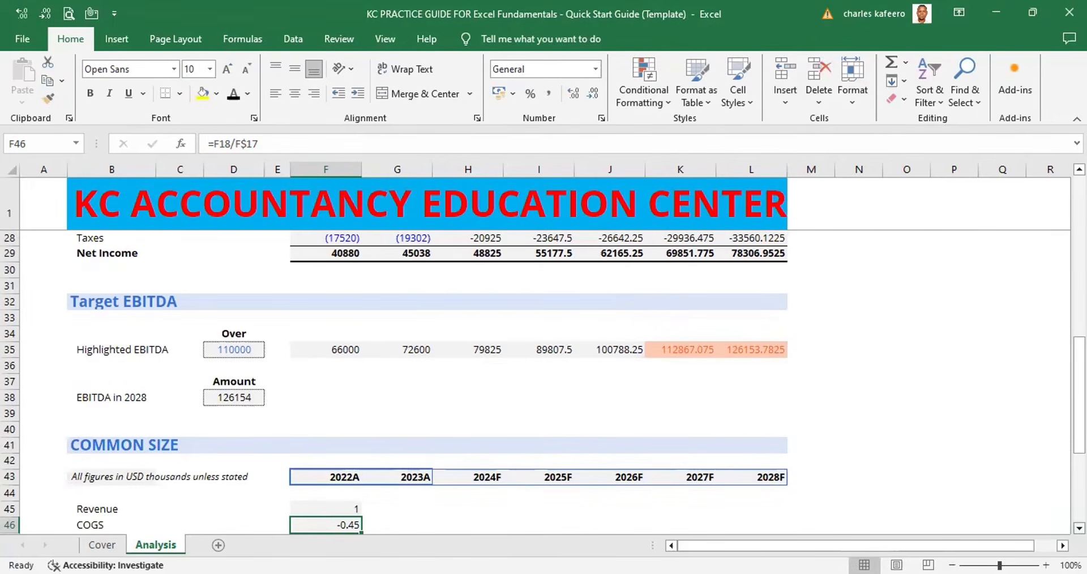
Step: Check the Gross Profit formula in F47 of the COMMON SIZE section
scroll(362, 321, "down", 4)
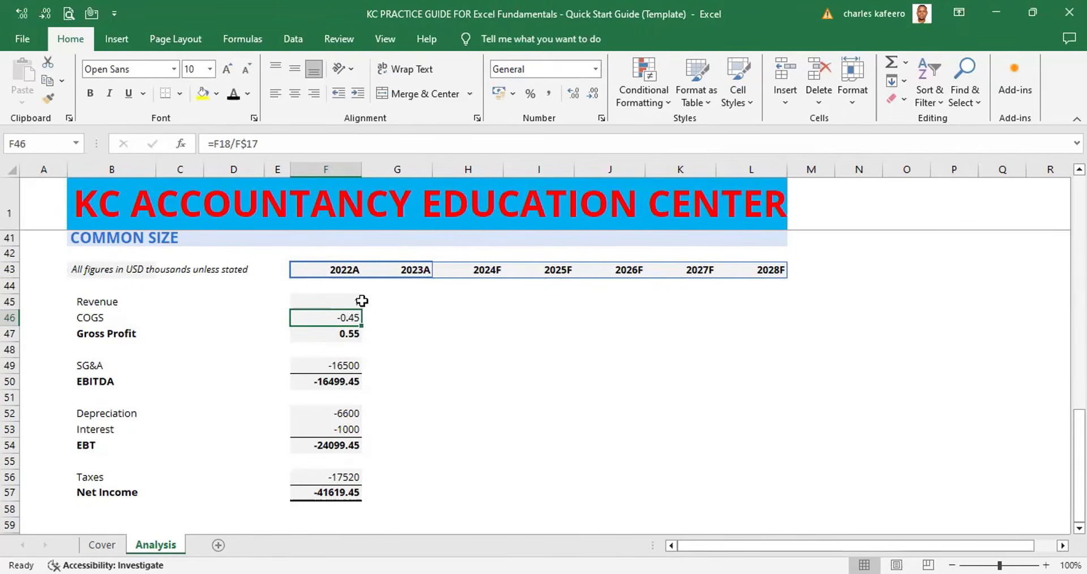
left_click(346, 333)
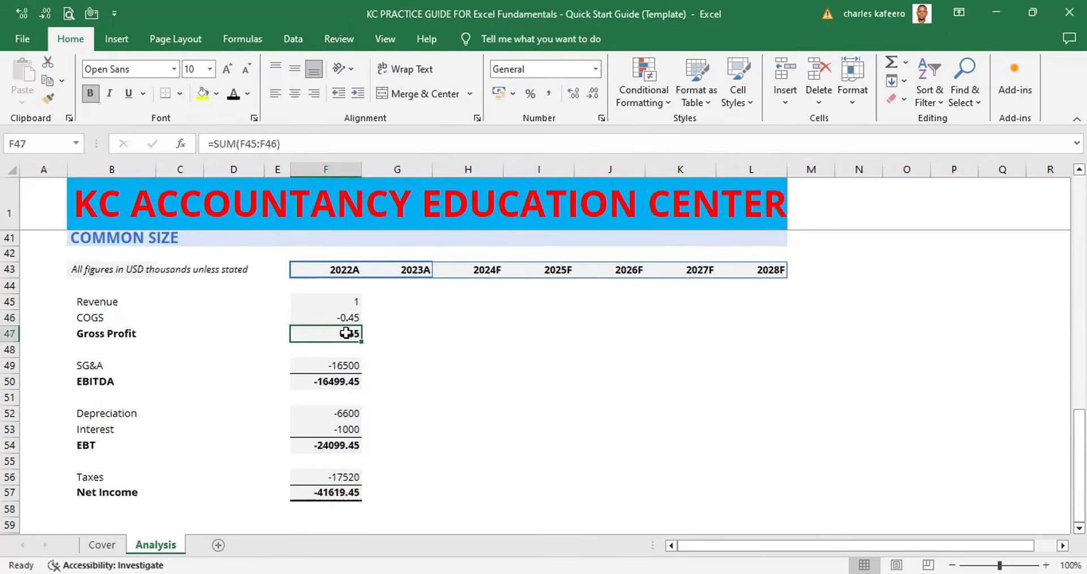
left_click(581, 338)
left_click(340, 365)
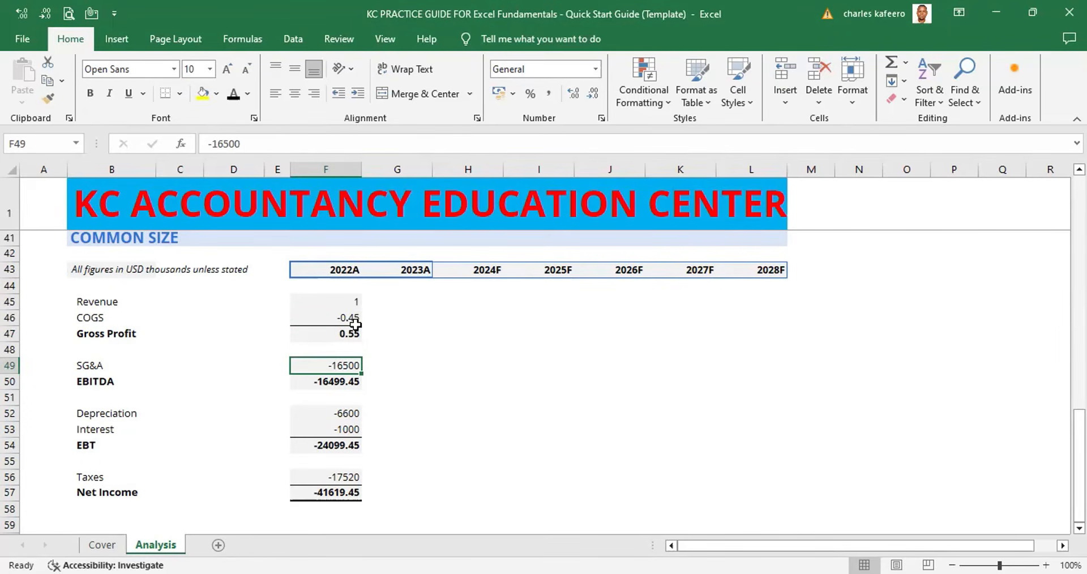
key("alt")
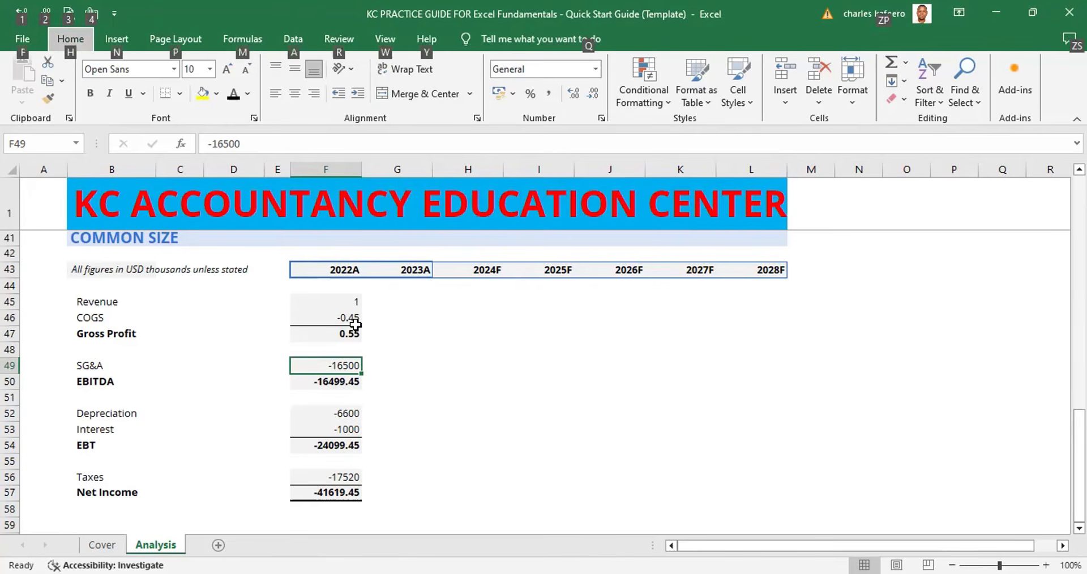
left_click(339, 302)
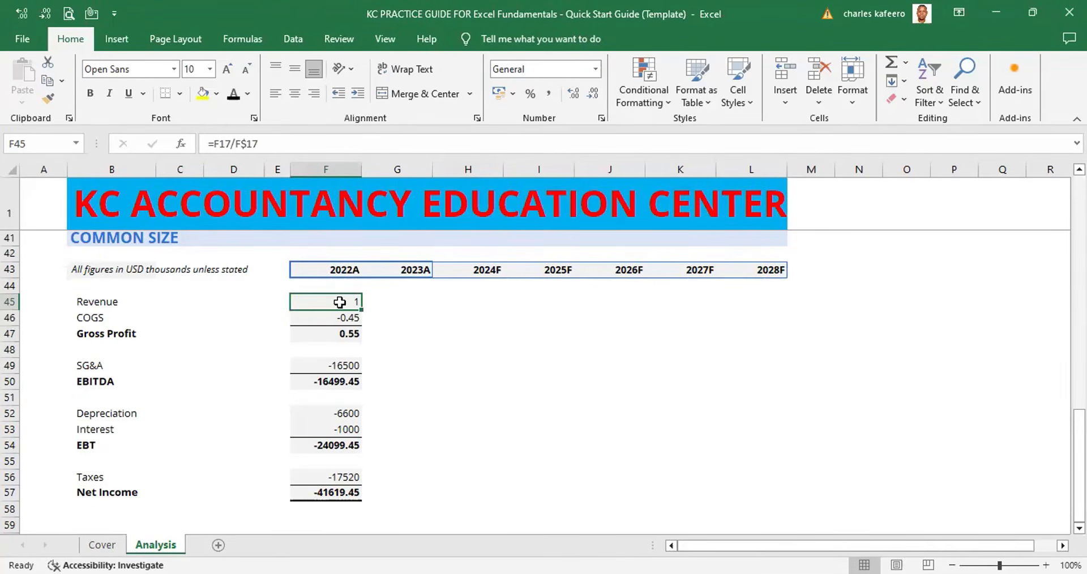
key("ctrl+c")
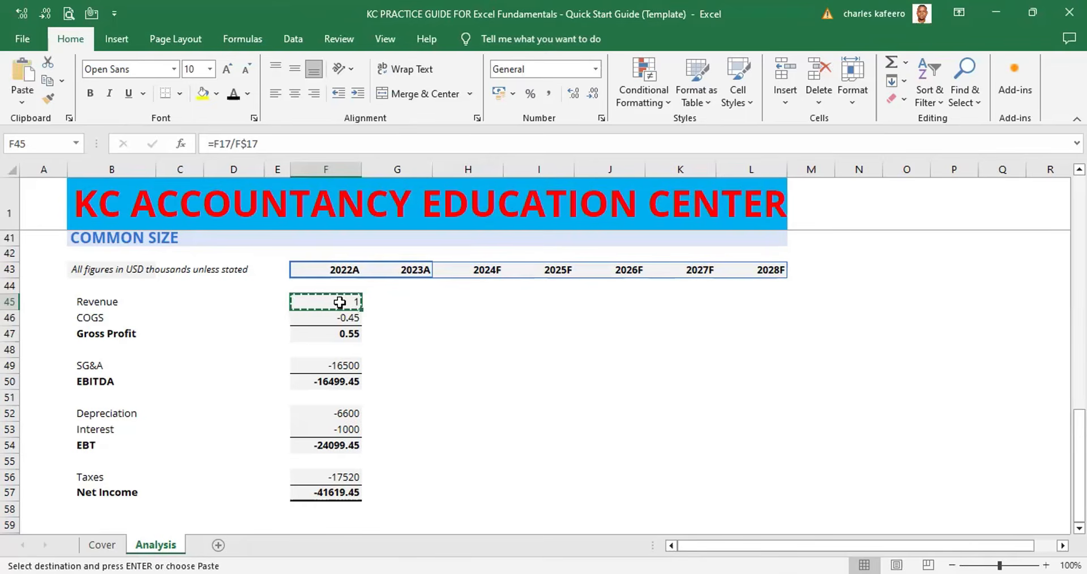
left_click(343, 360)
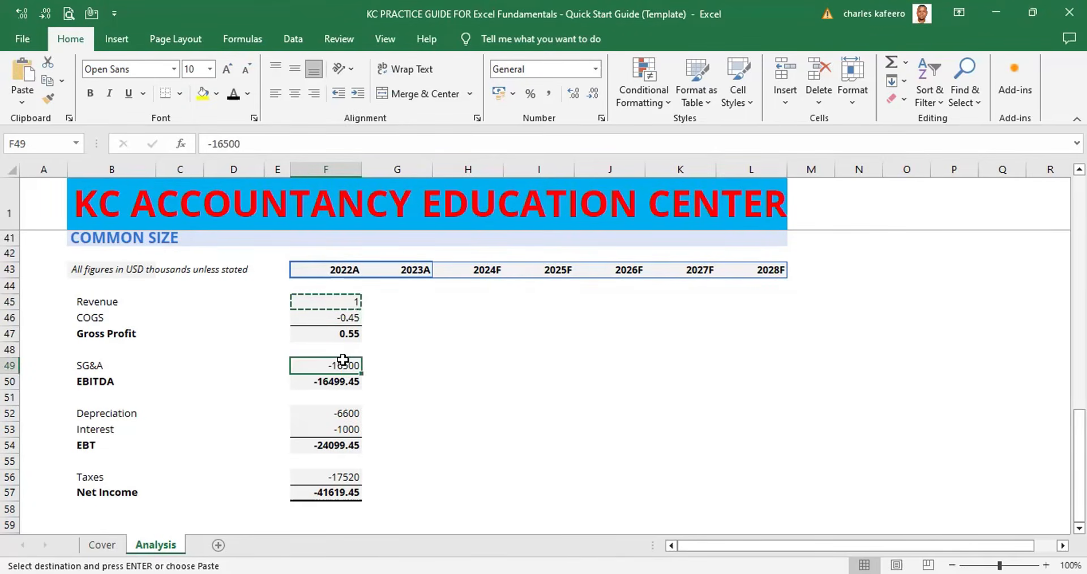
key("BackSpace")
left_click(441, 349)
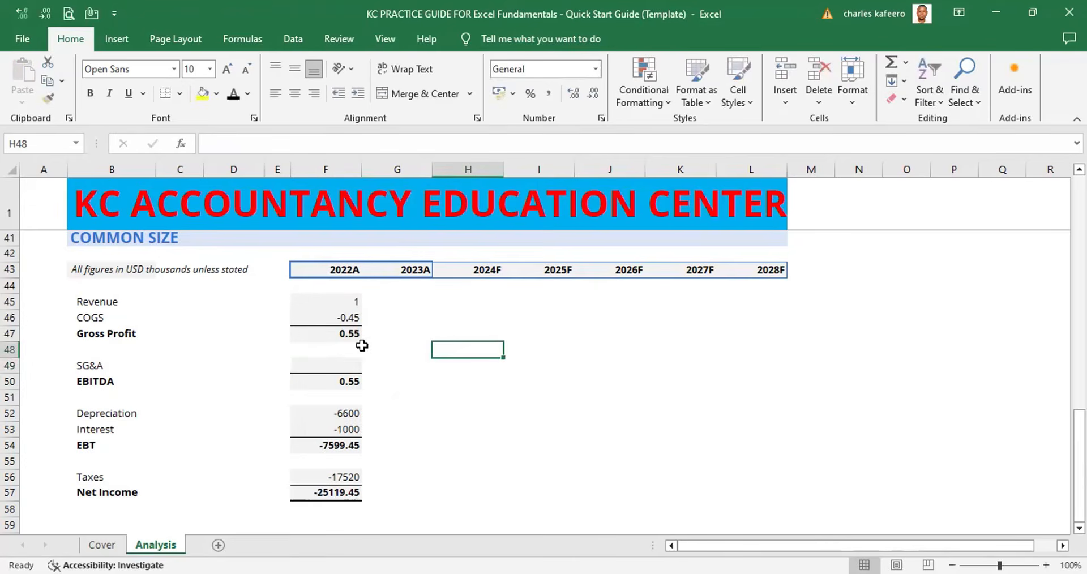
key("ctrl+z")
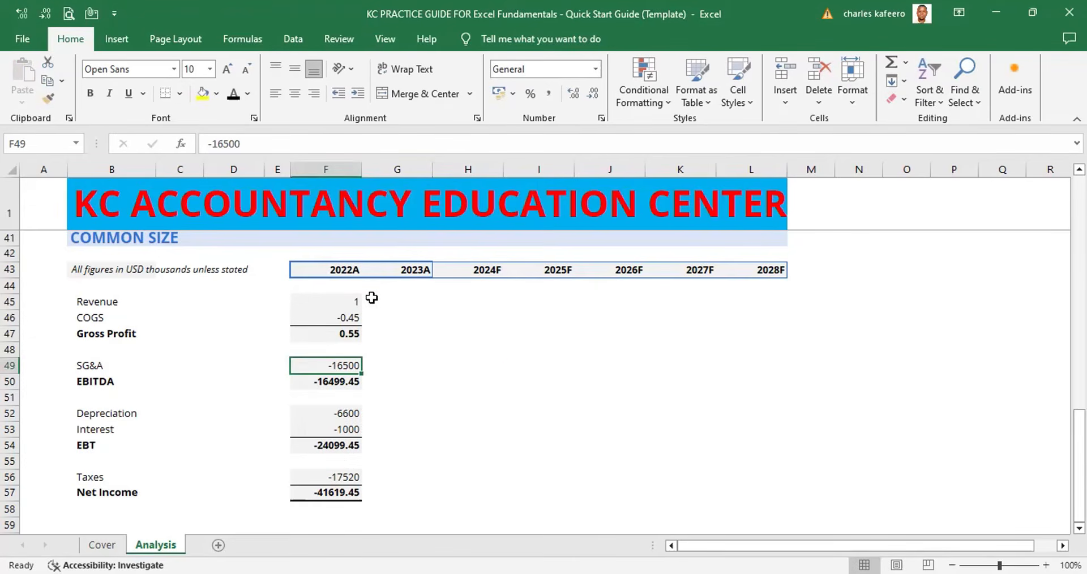
Step: Copy the Revenue formula from F45 into the COMMON SIZE SG&A cell F49, pasting formulas only with Paste Special
left_click(354, 302)
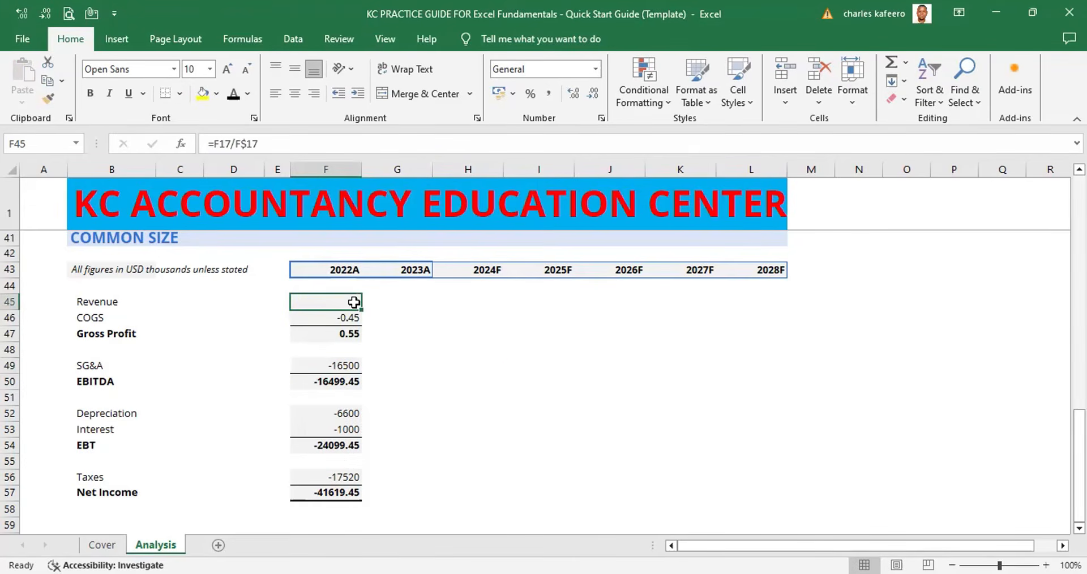
key("ctrl+c")
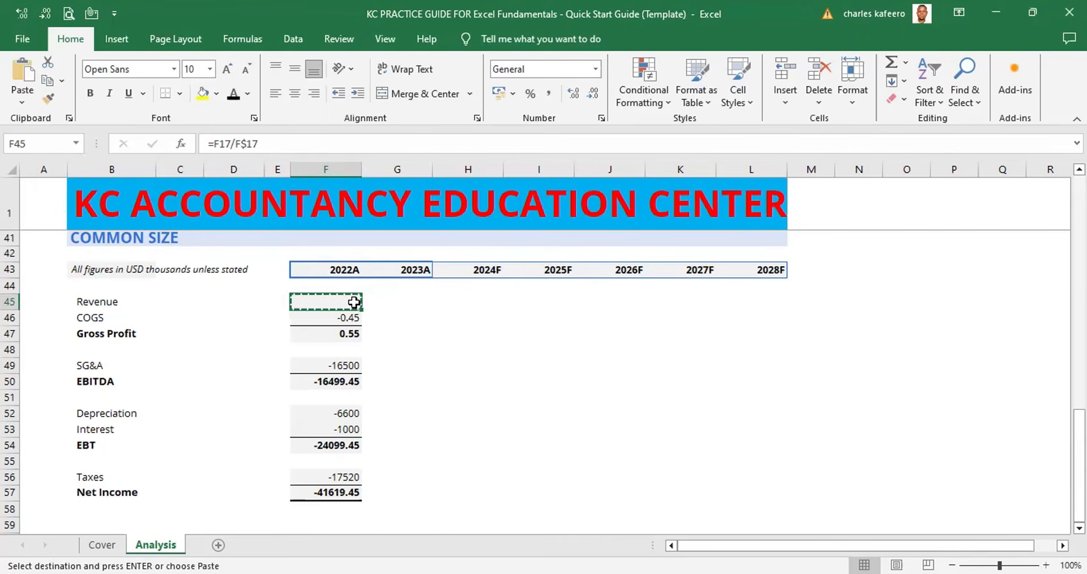
left_click(344, 362)
key("alt")
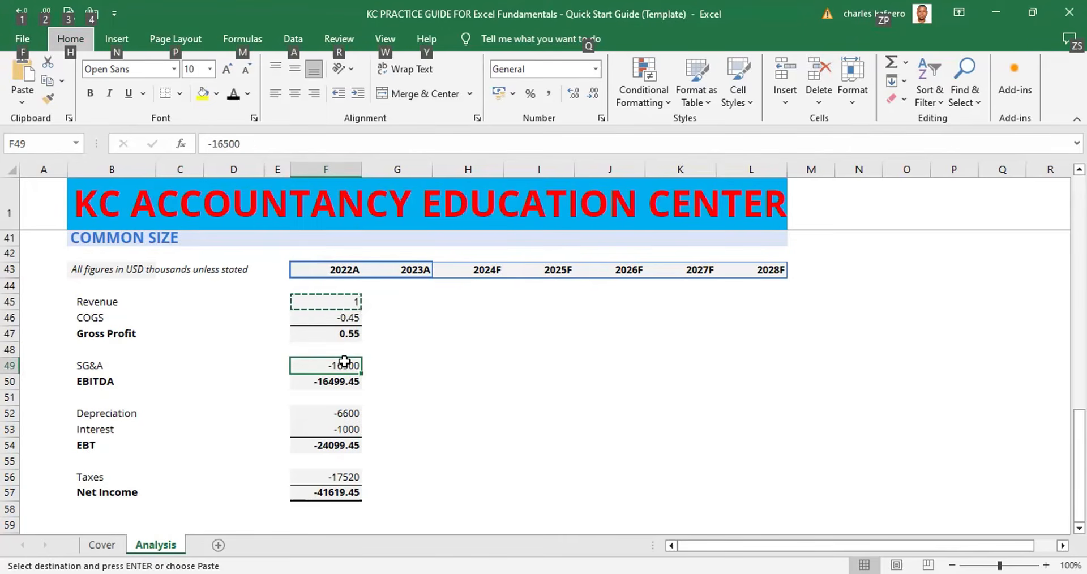
key("e")
key("s")
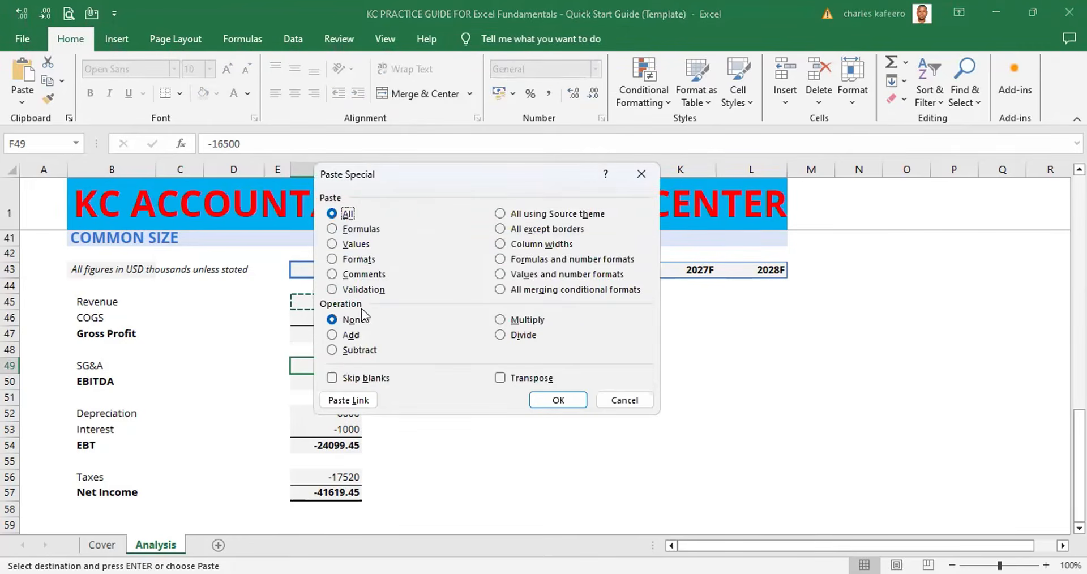
left_click(339, 233)
key("Return")
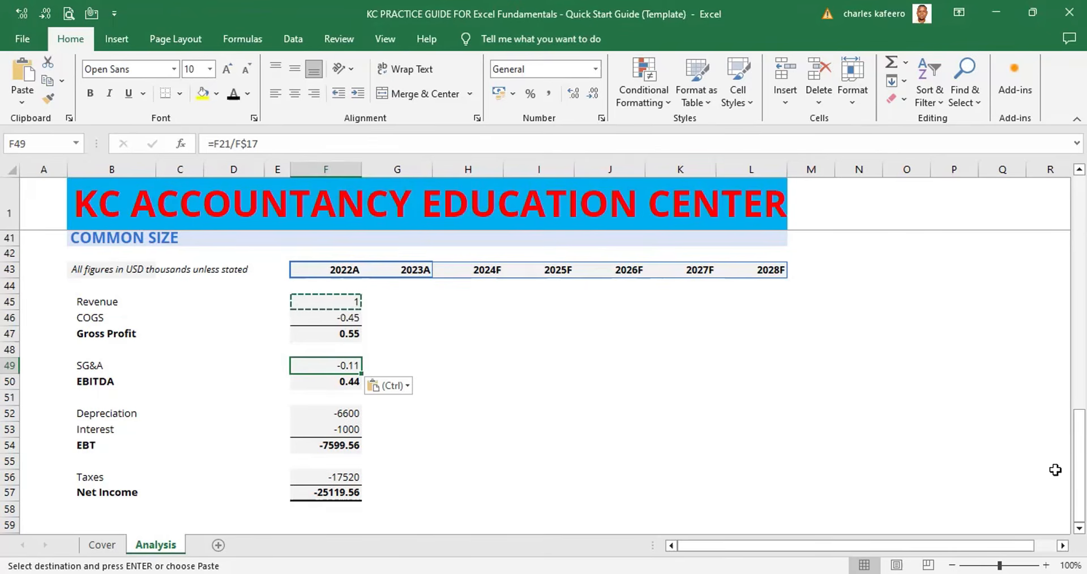
Step: Check the cell references in the pasted SG&A formula in F49
left_click(456, 355)
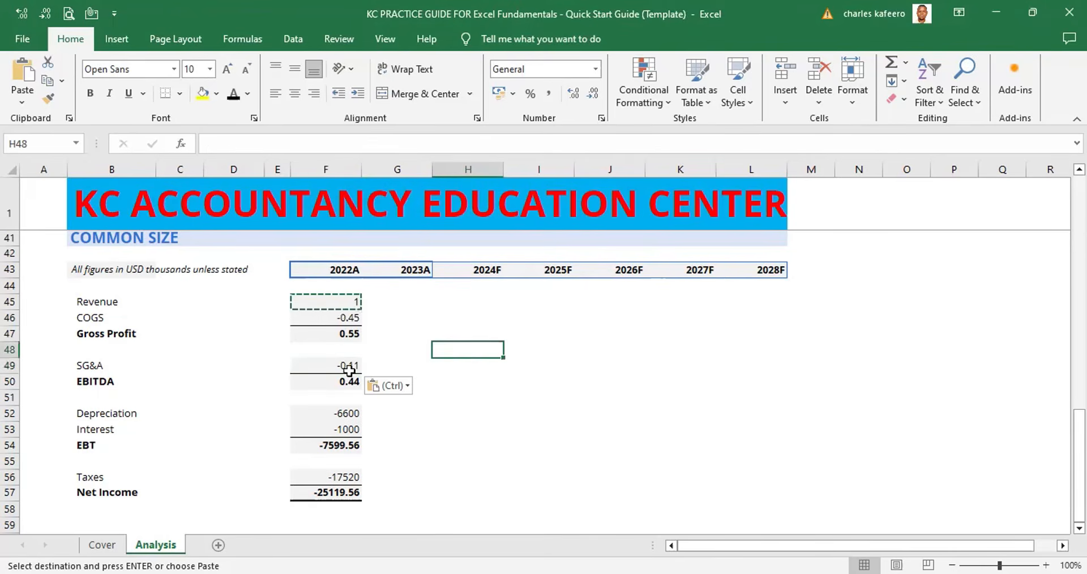
double_click(344, 366)
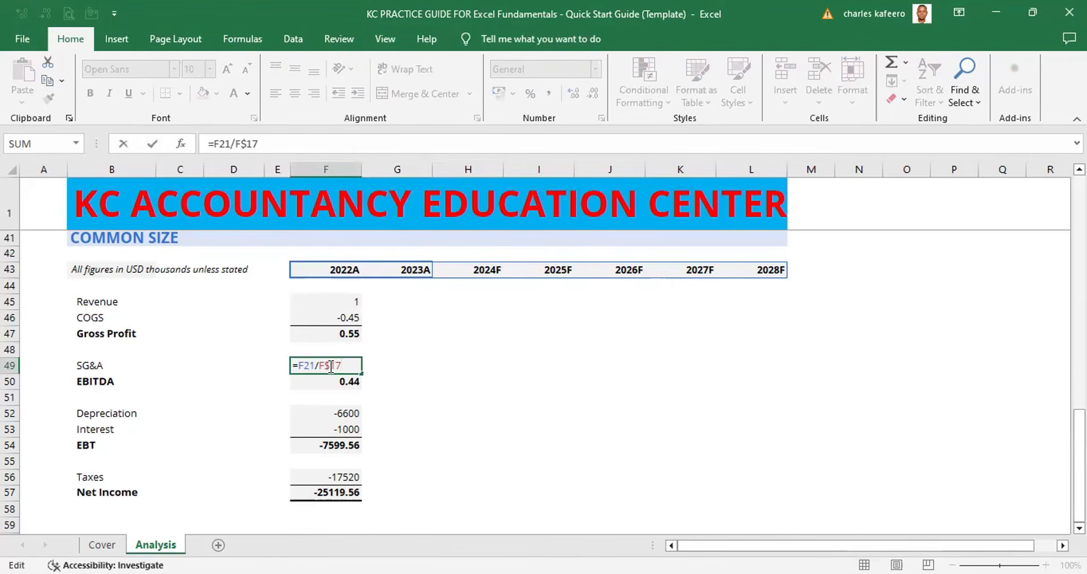
left_click(623, 352)
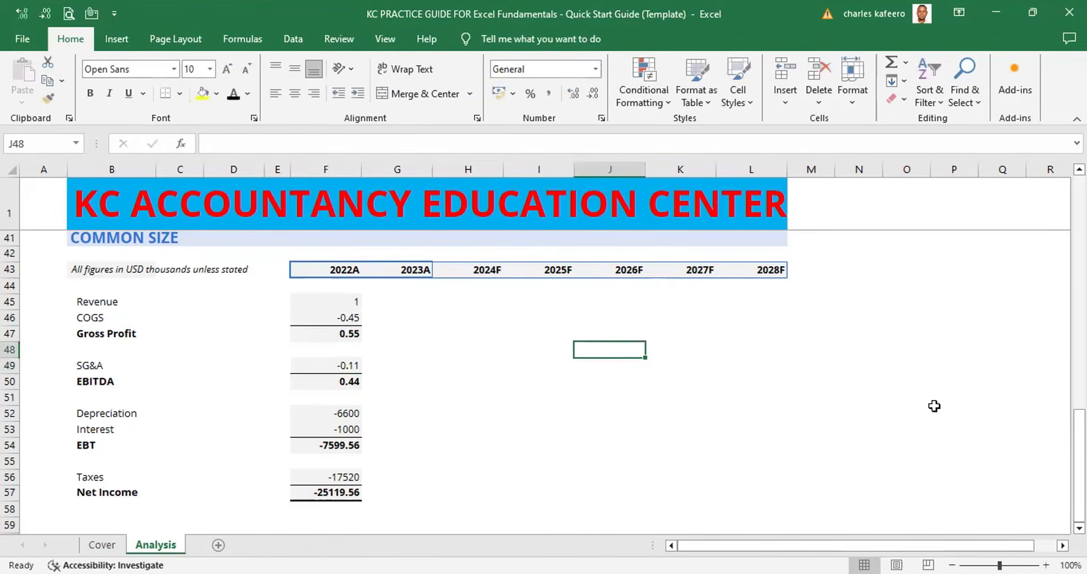
left_click(1079, 527)
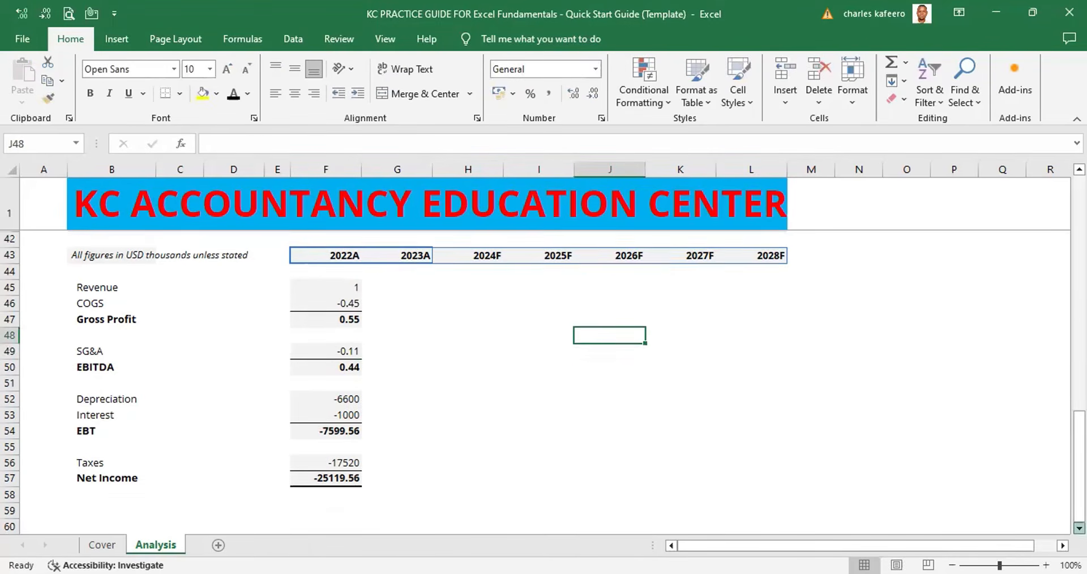
left_click(1079, 527)
scroll(1079, 528, "down", 1)
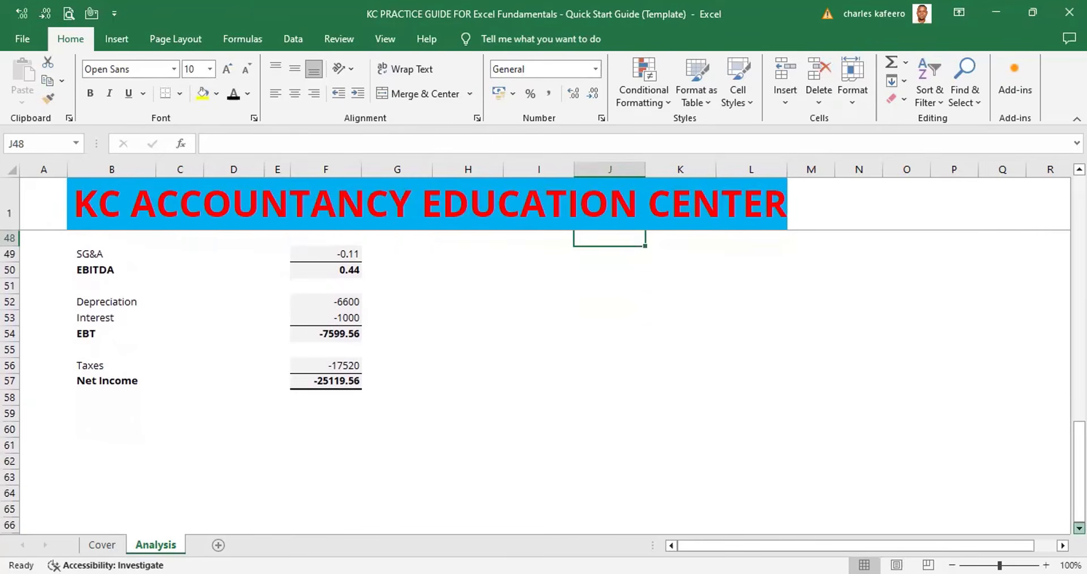
left_click(341, 300)
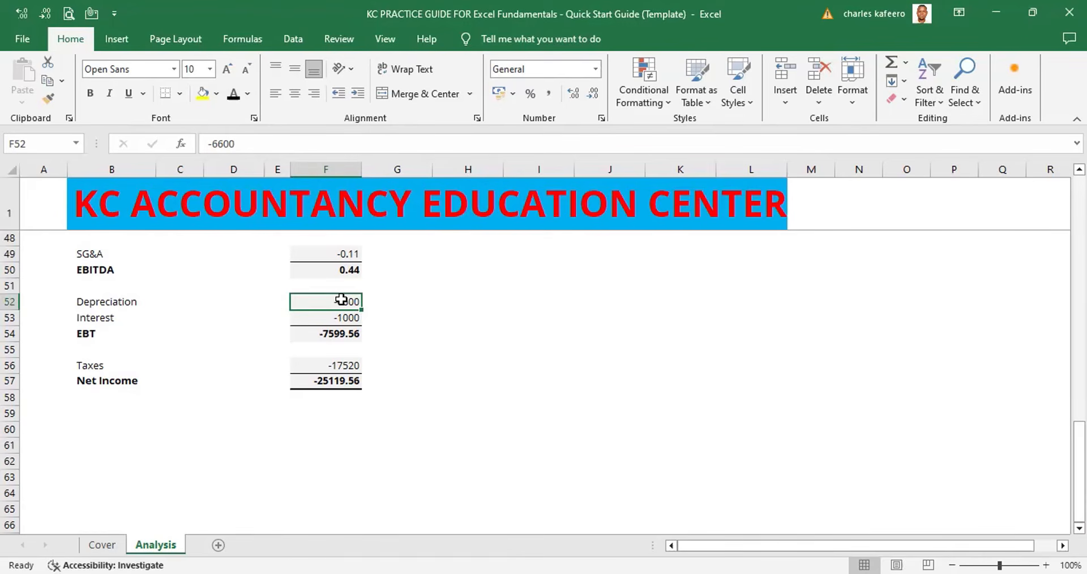
key("shift+Down")
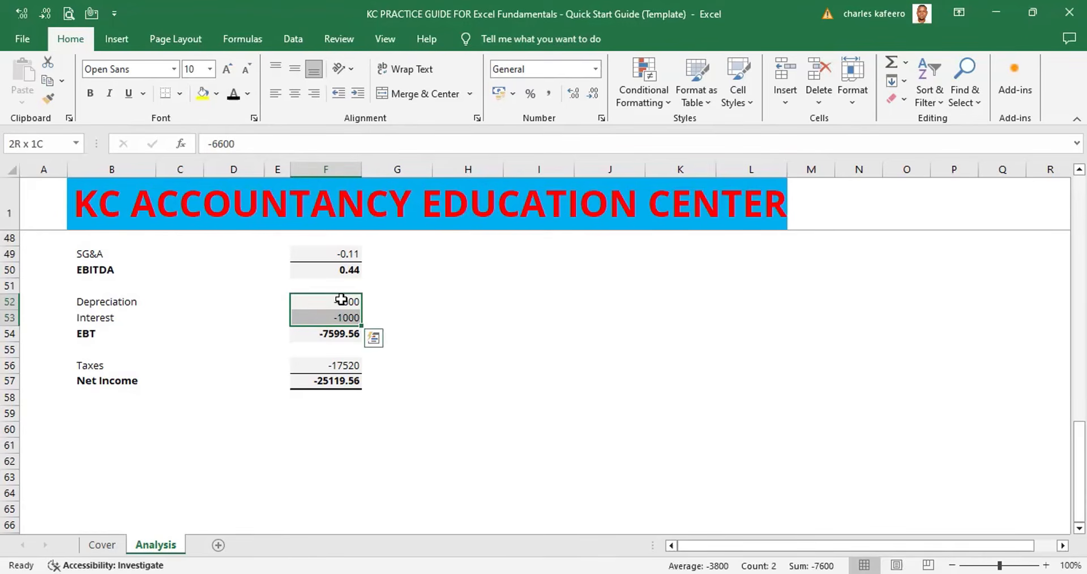
key("alt")
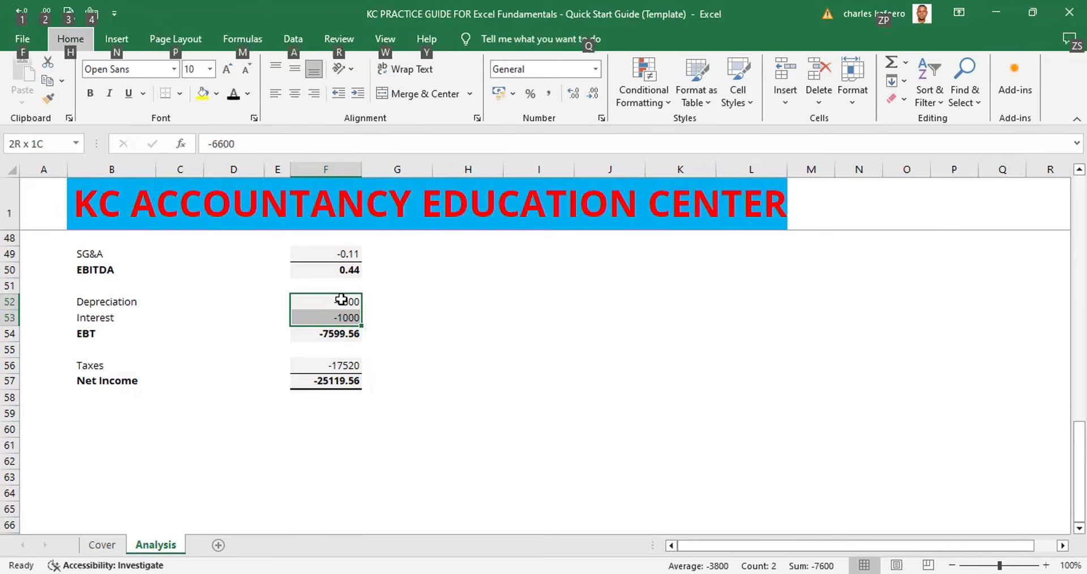
key("e")
key("s")
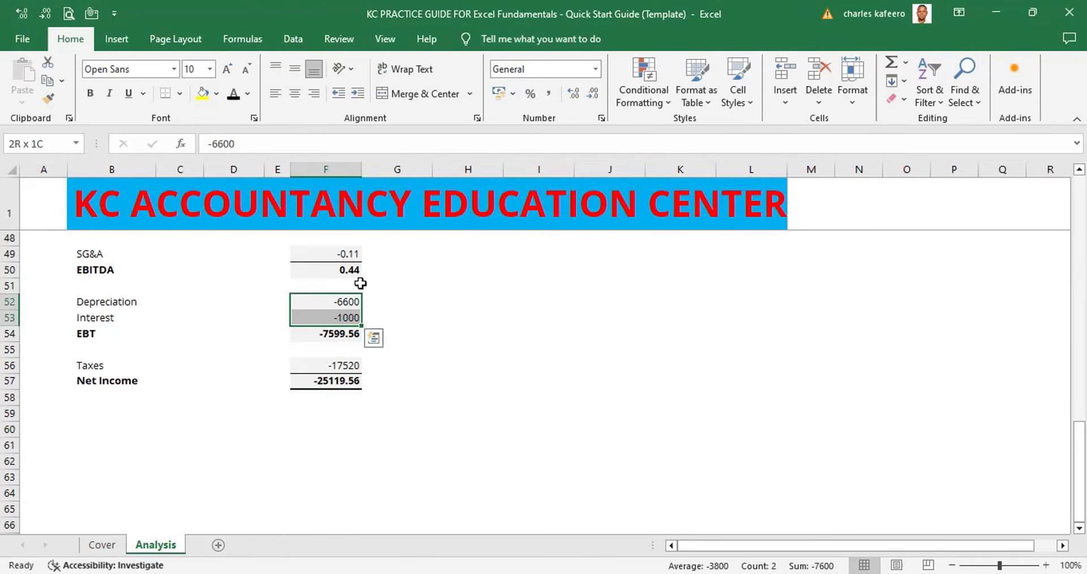
left_click(351, 302)
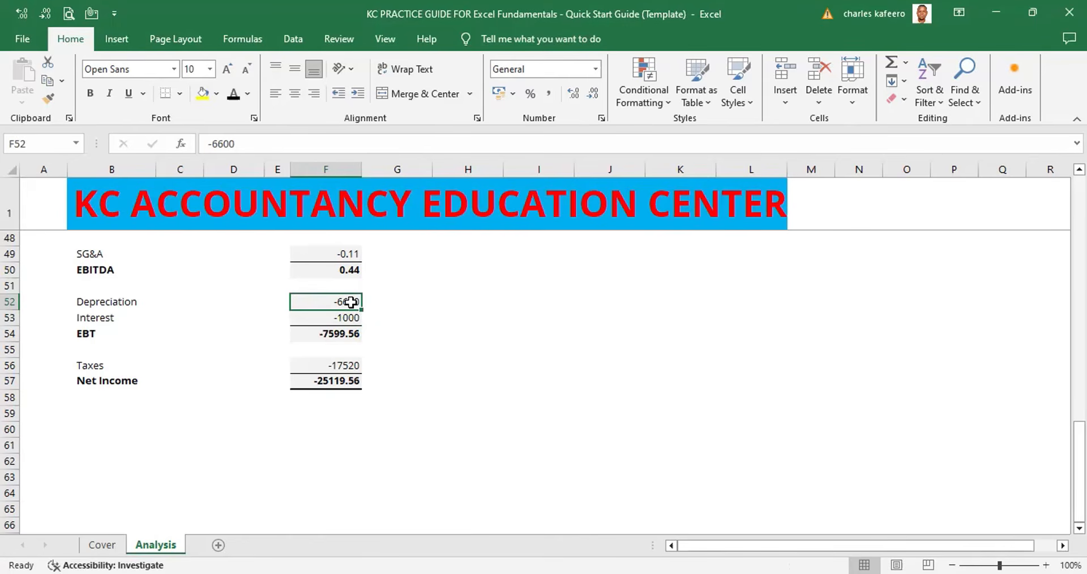
Step: Copy the SG&A formula from F49 into the Depreciation and Interest cells F52:F53, pasting formulas only with Paste Special
left_click(351, 250)
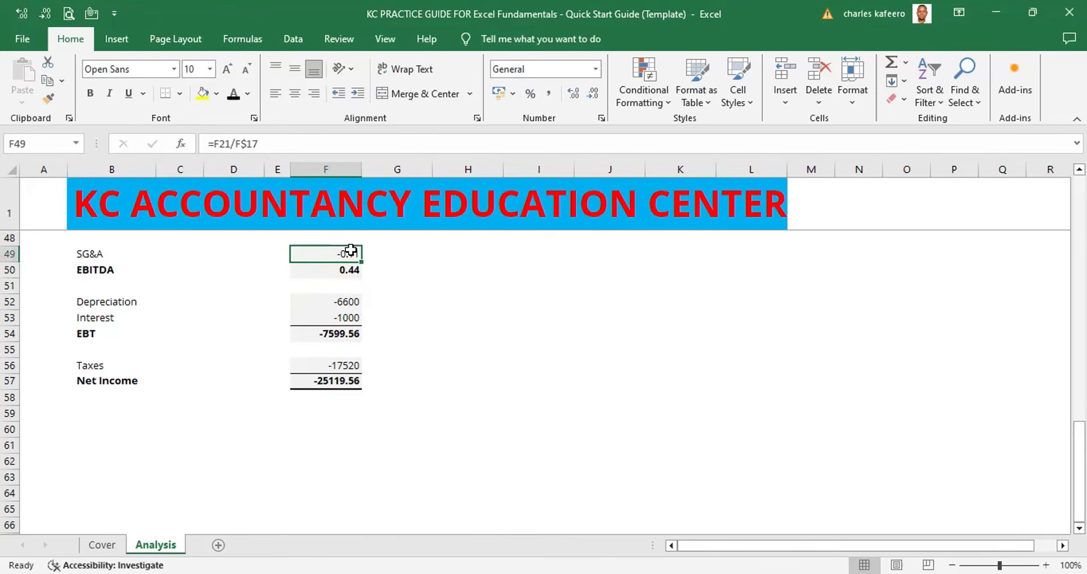
key("ctrl+c")
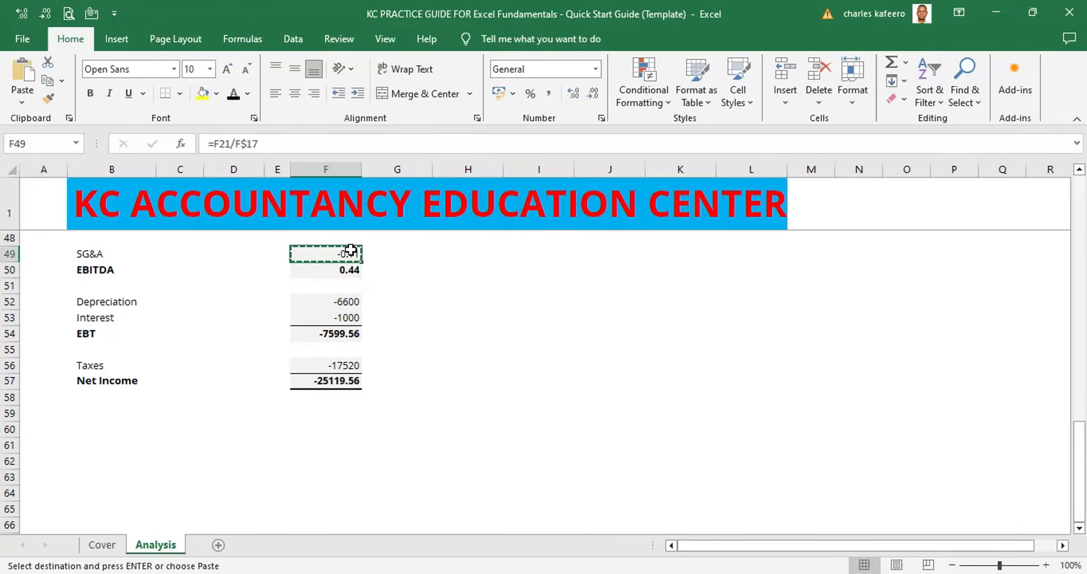
left_click(347, 300)
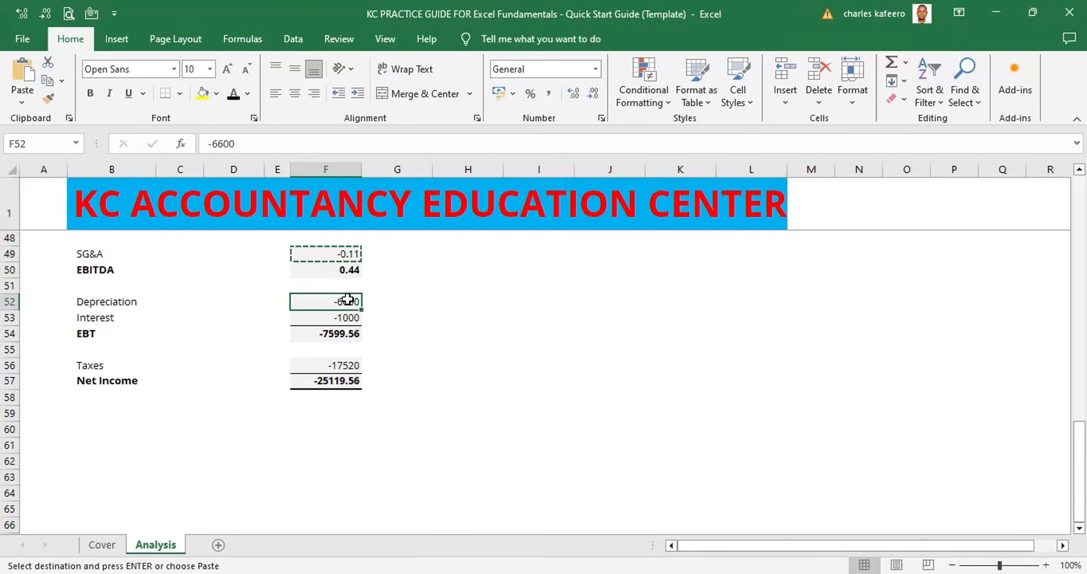
key("shift+Down")
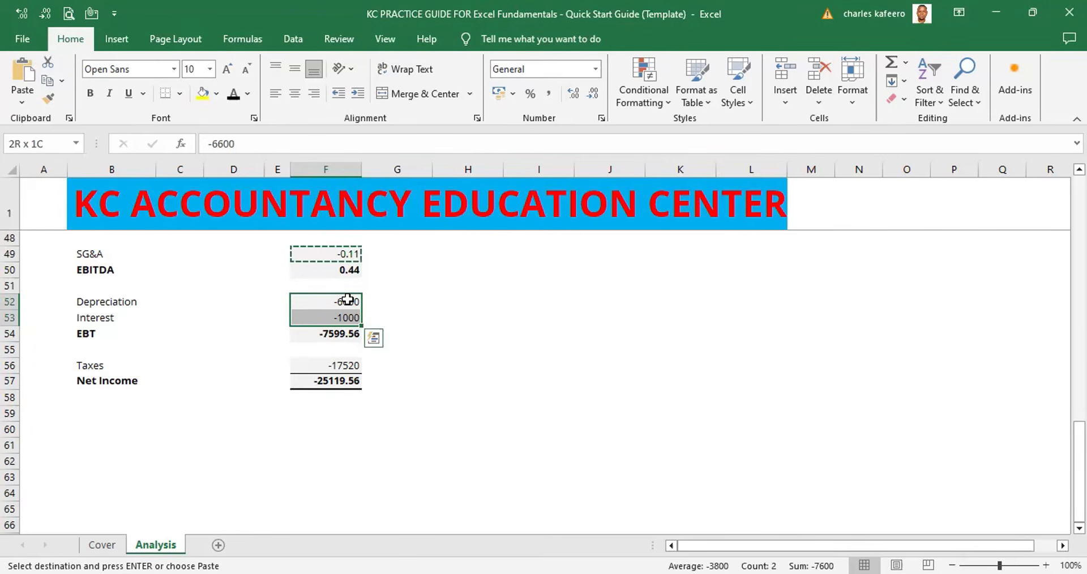
key("alt")
key("e")
key("s")
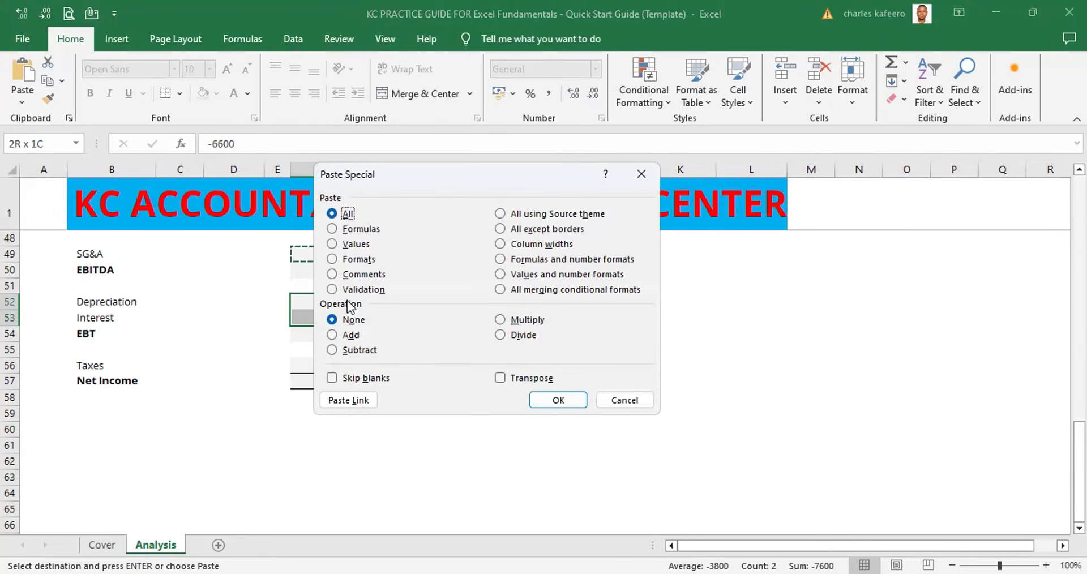
key("f")
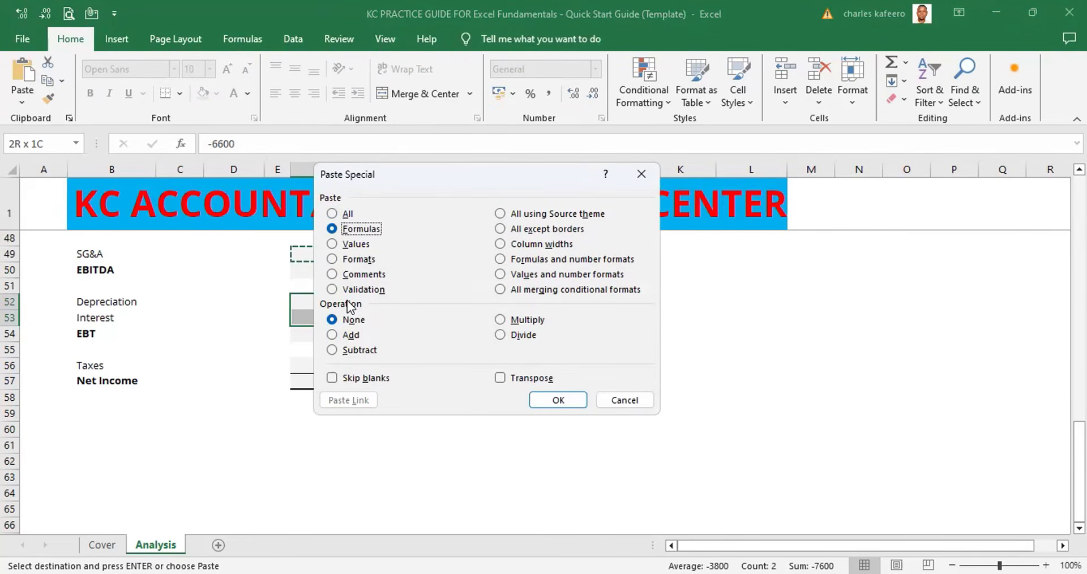
key("Return")
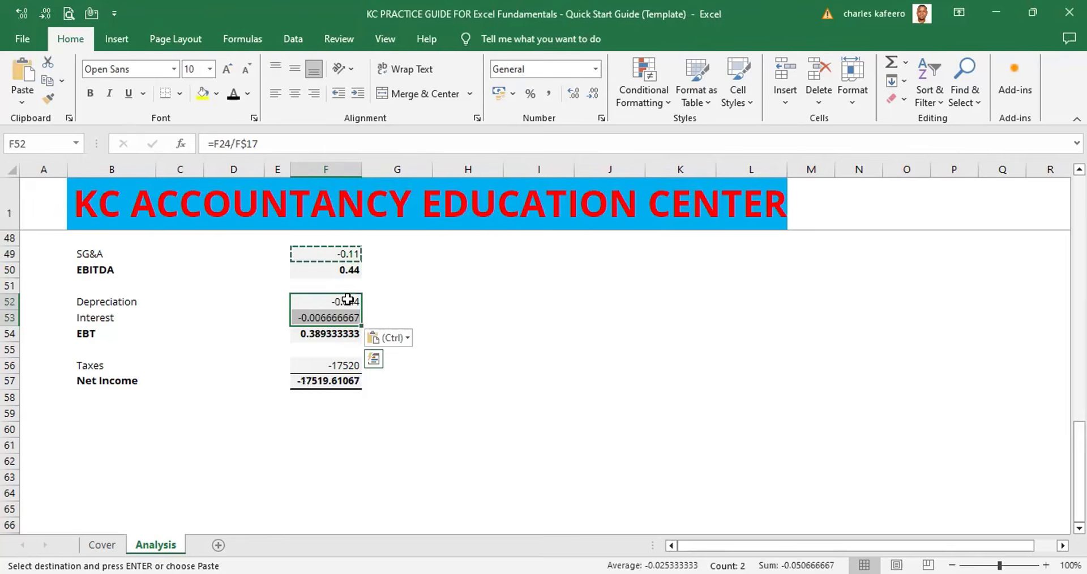
Step: Paste the copied SG&A formula into the COMMON SIZE Taxes cell F56, formulas only, with Paste Special
left_click(336, 362)
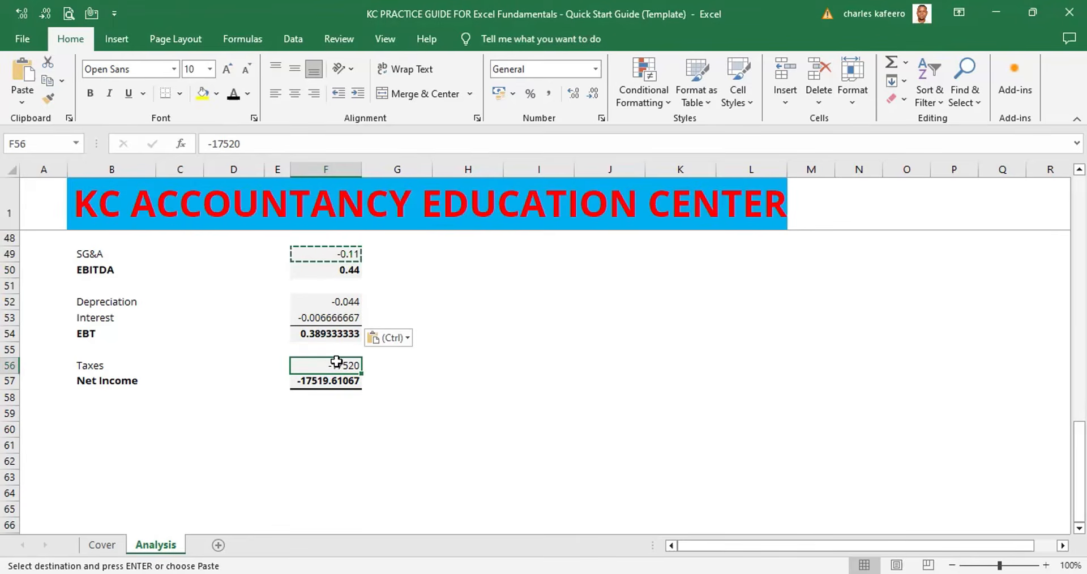
key("alt")
key("e")
key("s")
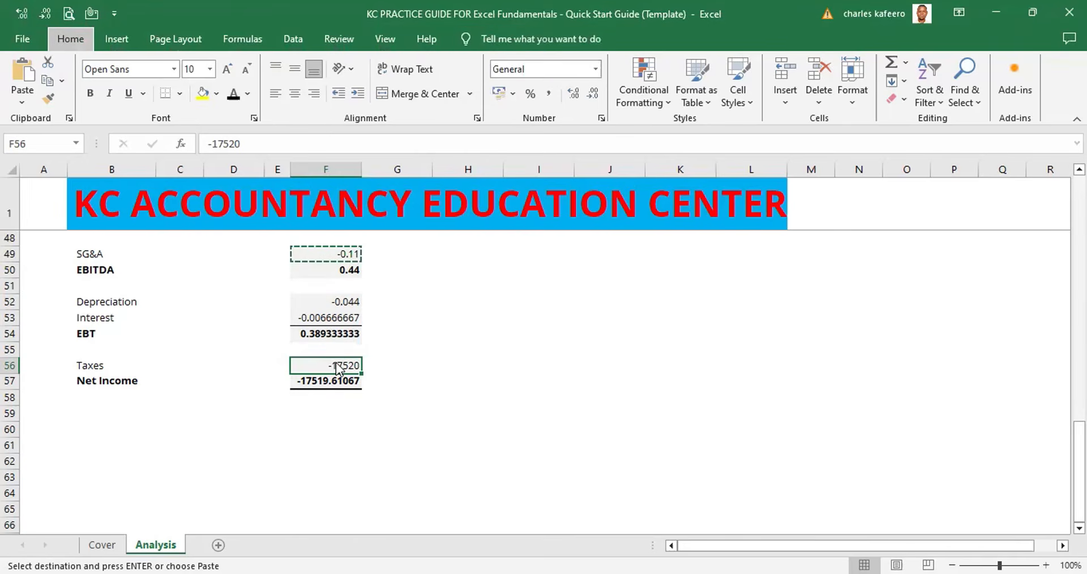
key("f")
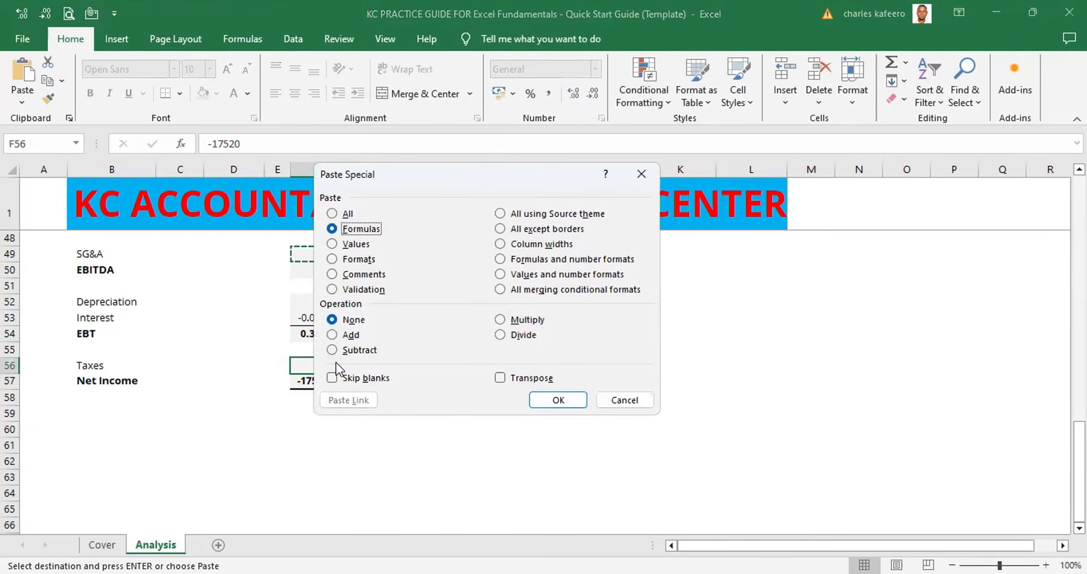
key("Return")
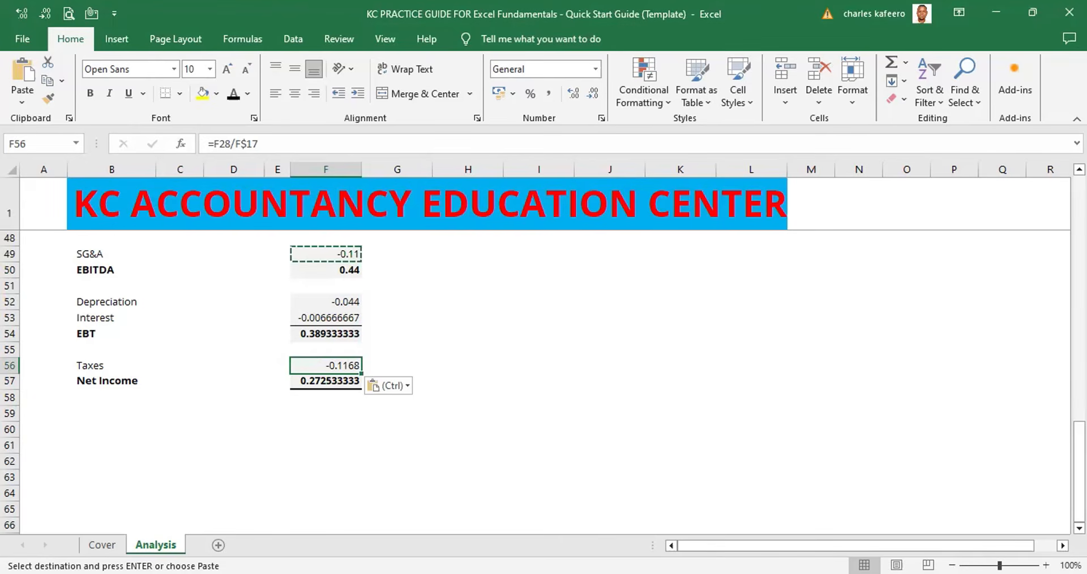
Step: Format the COMMON SIZE Revenue value in F45 as a percentage without decimals
scroll(614, 311, "up", 2)
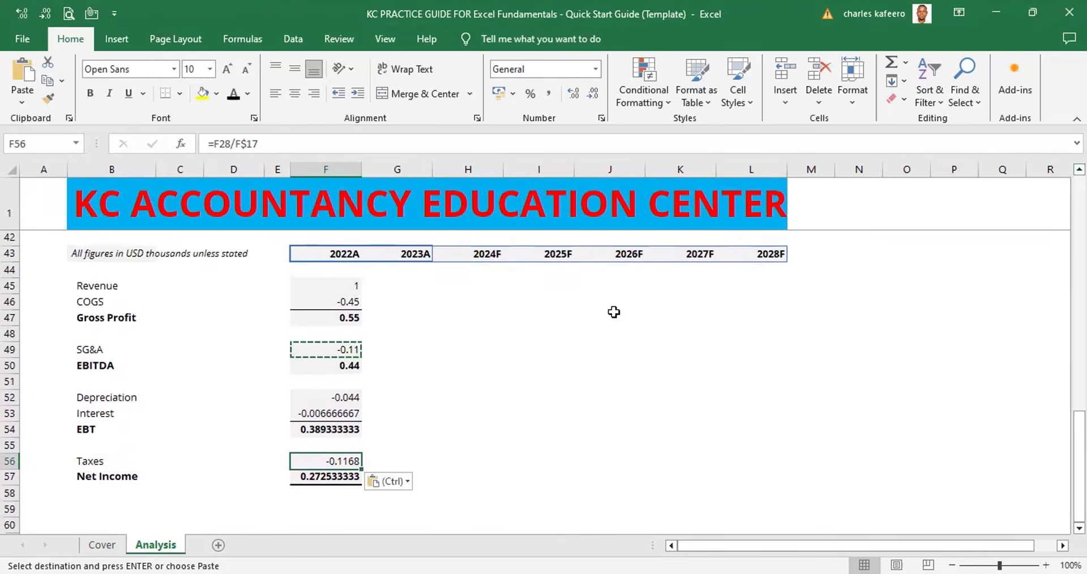
left_click(350, 284)
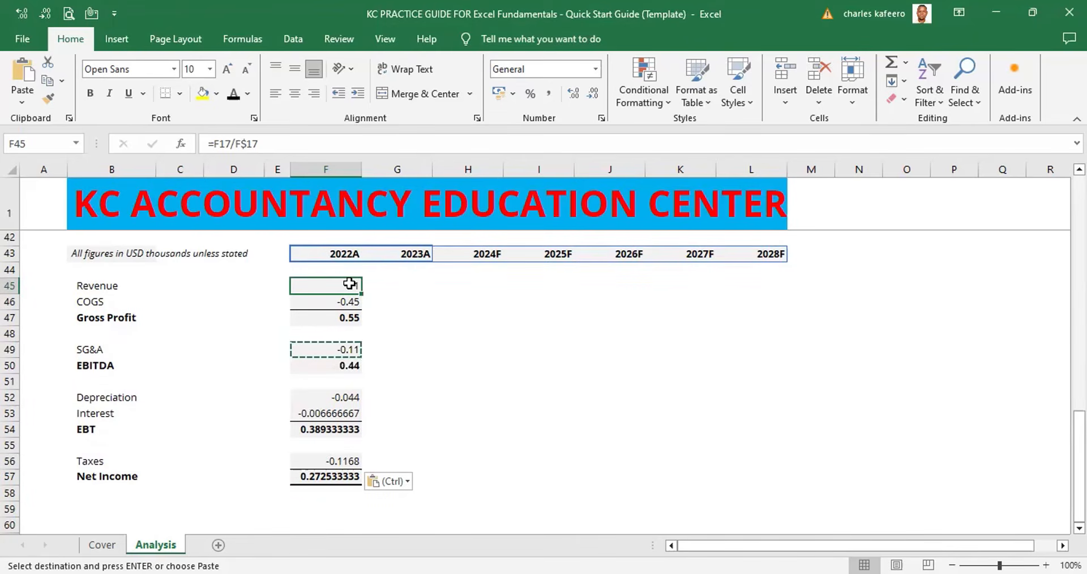
key("ctrl+shift+5")
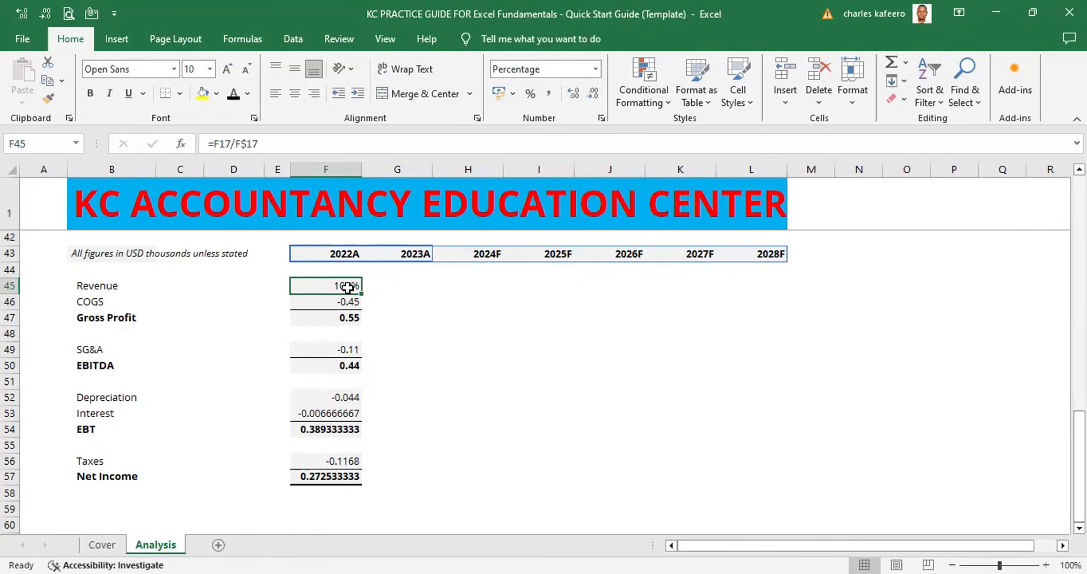
key("shift+Down")
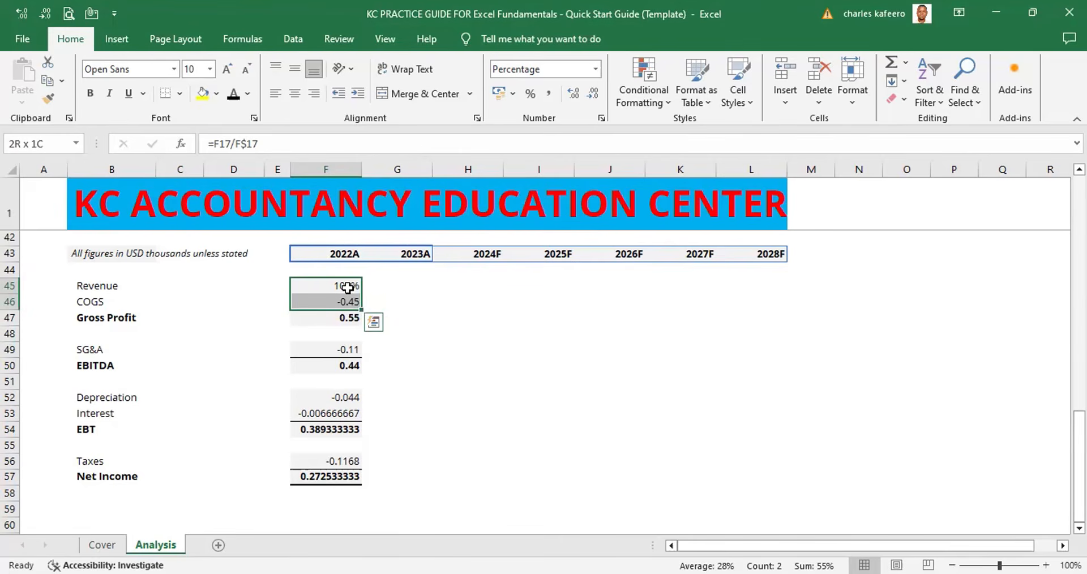
key("alt")
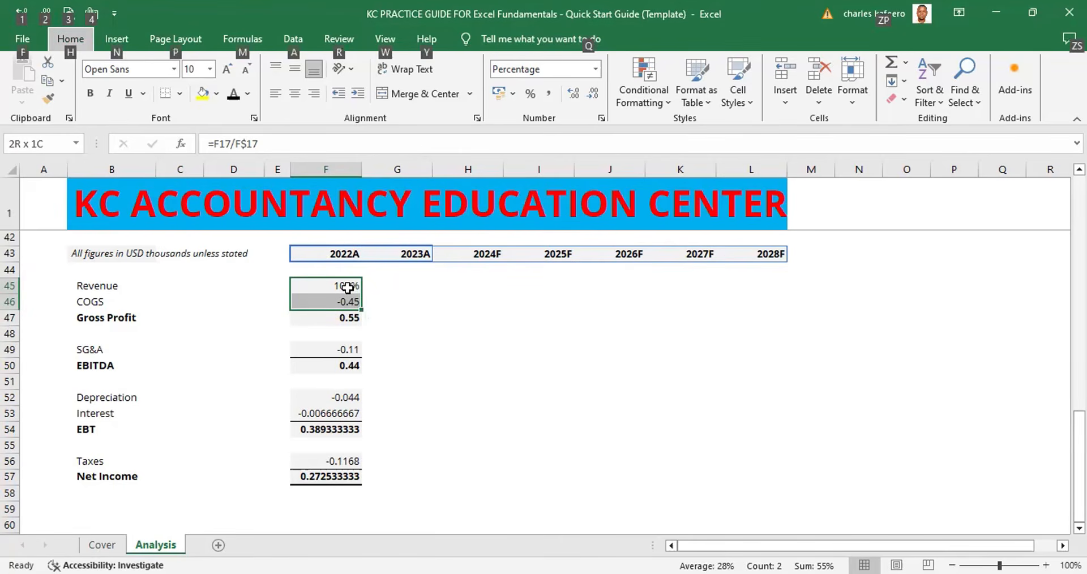
key("e")
key("s")
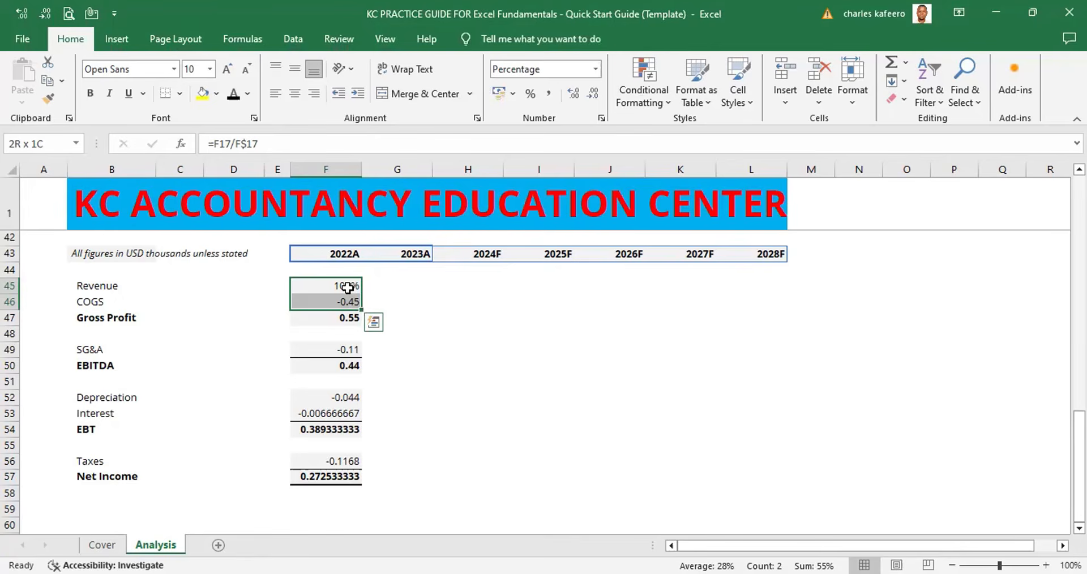
Step: Apply the Percentage format without decimals to the COMMON SIZE COGS cell F46 and the SG&A cell F49
left_click(345, 299)
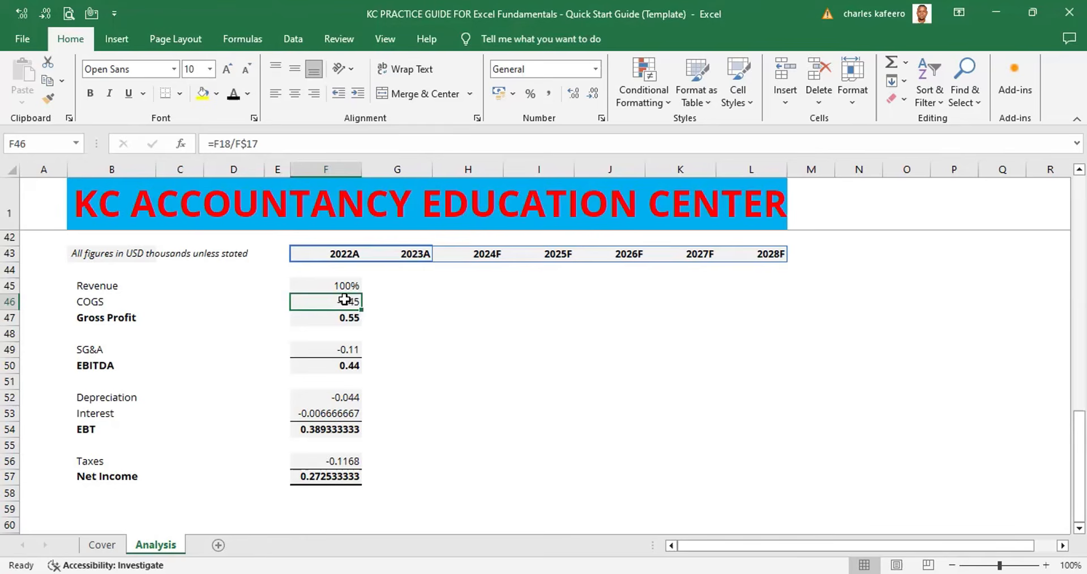
key("ctrl+shift+5")
left_click(472, 318)
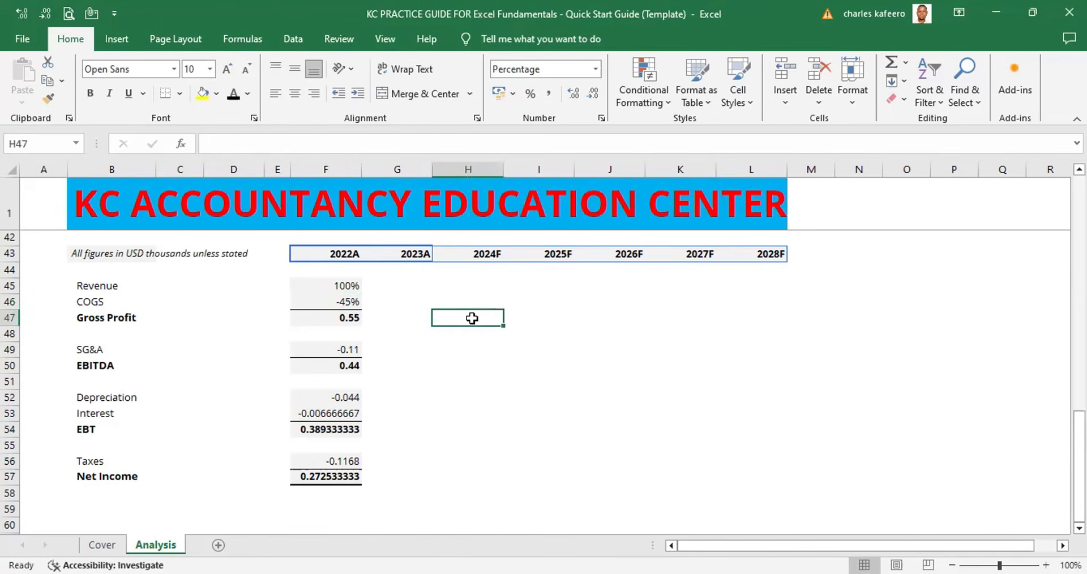
left_click(350, 303)
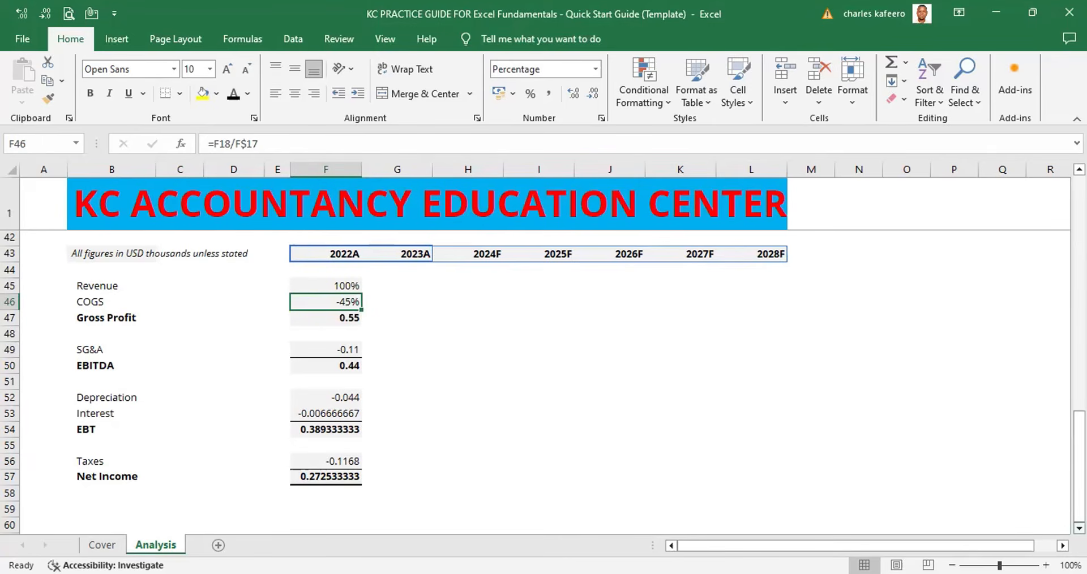
scroll(599, 388, "down", 2)
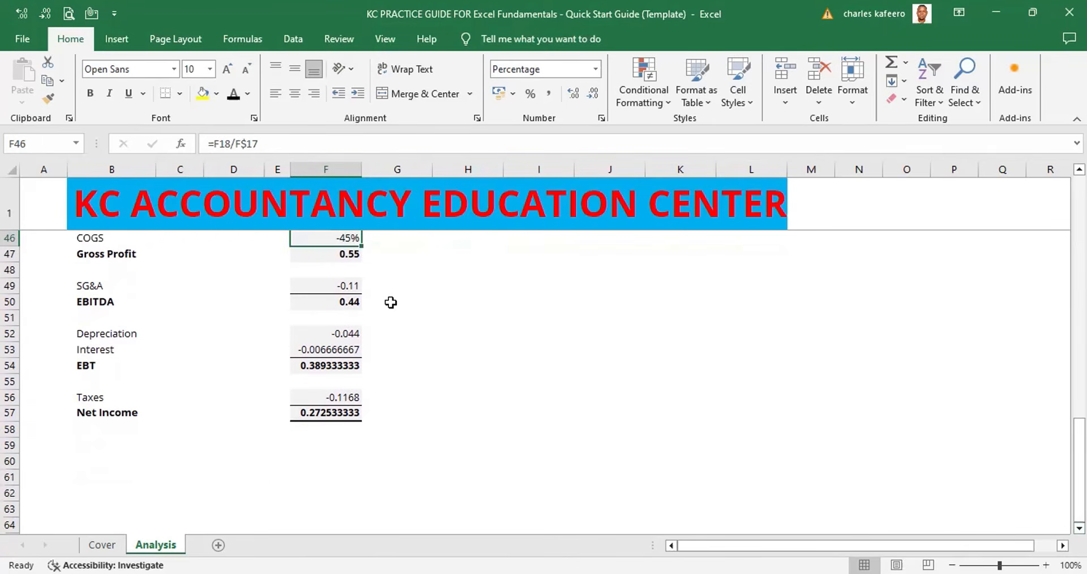
left_click(349, 282)
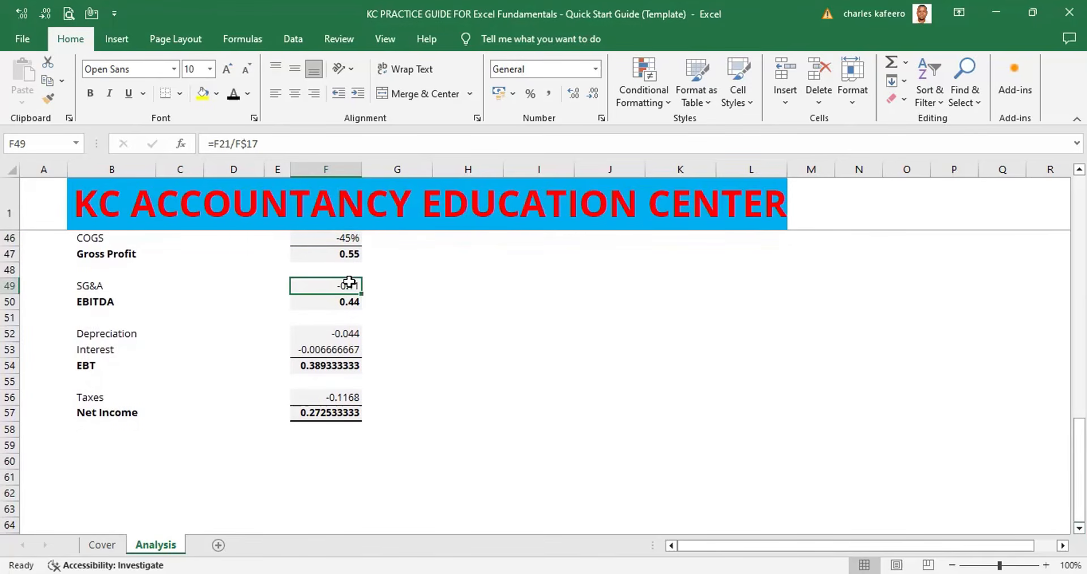
key("ctrl+shift+5")
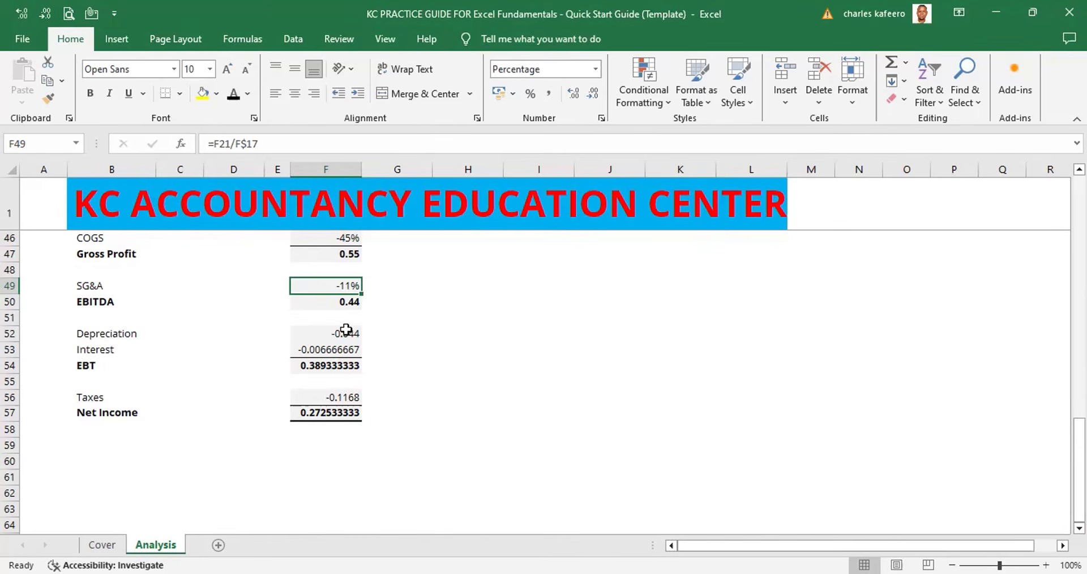
Step: Format the COMMON SIZE Depreciation and Interest values in F52 and F53 as percentages without decimals
left_click(346, 330)
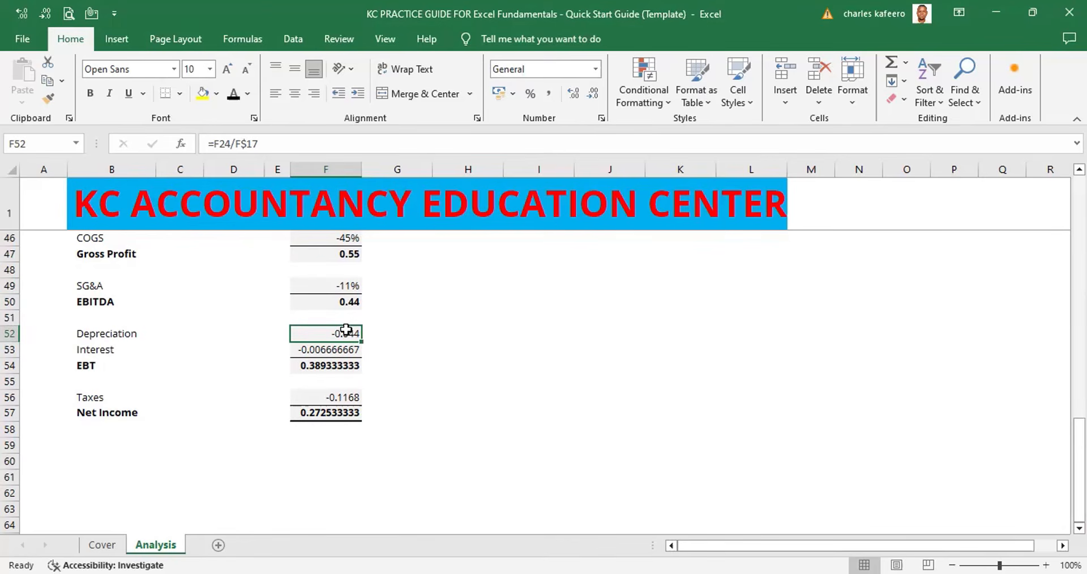
key("ctrl+shift+5")
left_click(344, 349)
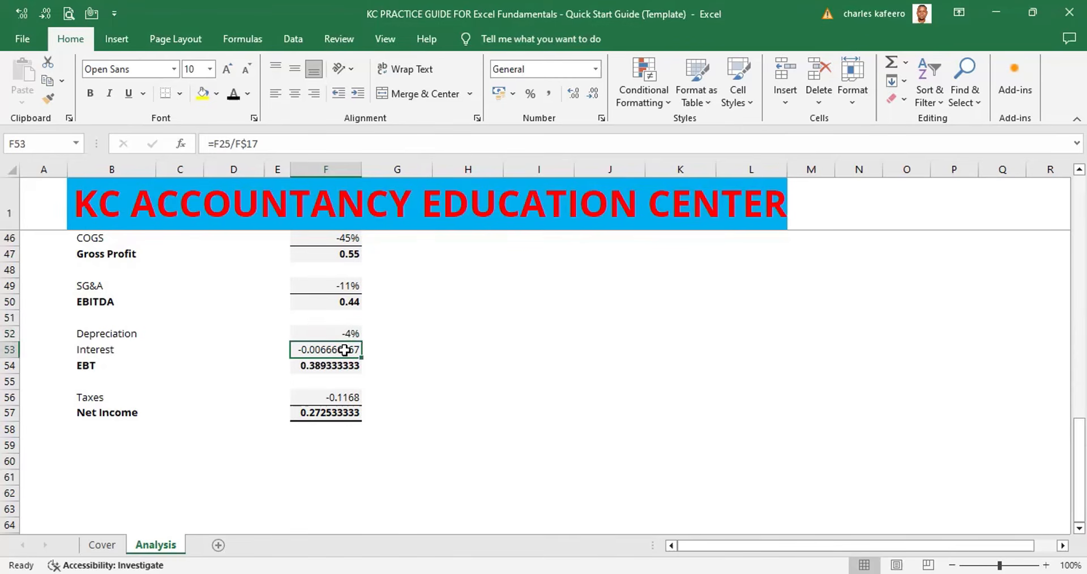
key("ctrl+shift+5")
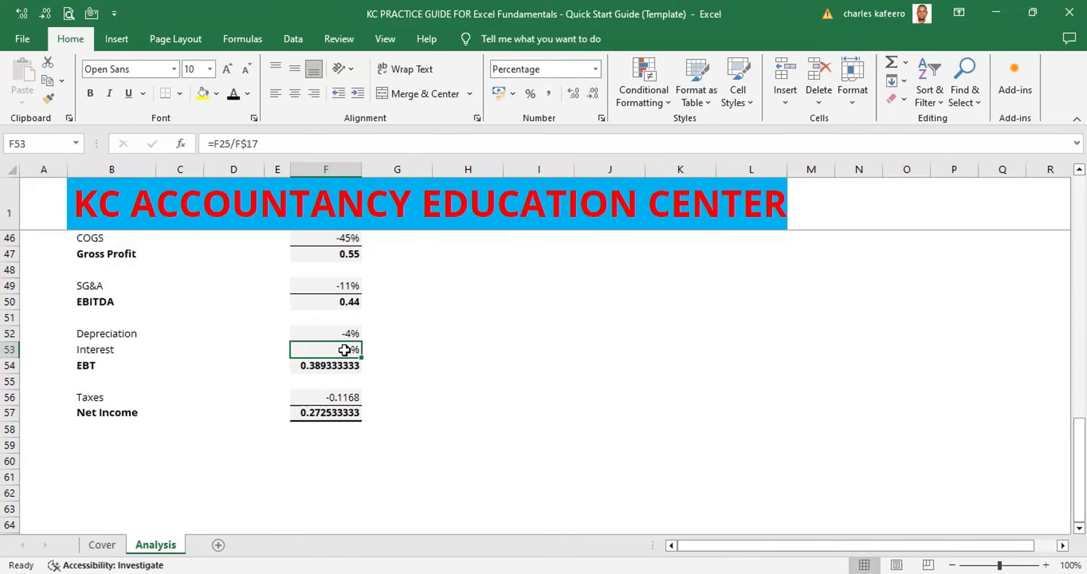
key("Return")
Step: Format the COMMON SIZE Taxes value in F56 as a percentage without decimals
scroll(380, 365, "down", 1)
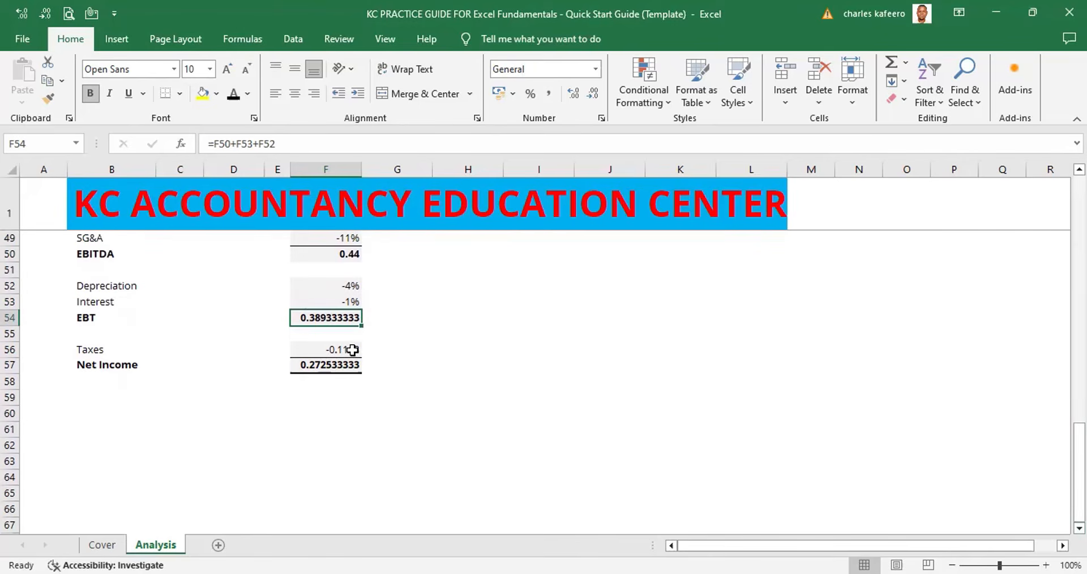
left_click(352, 350)
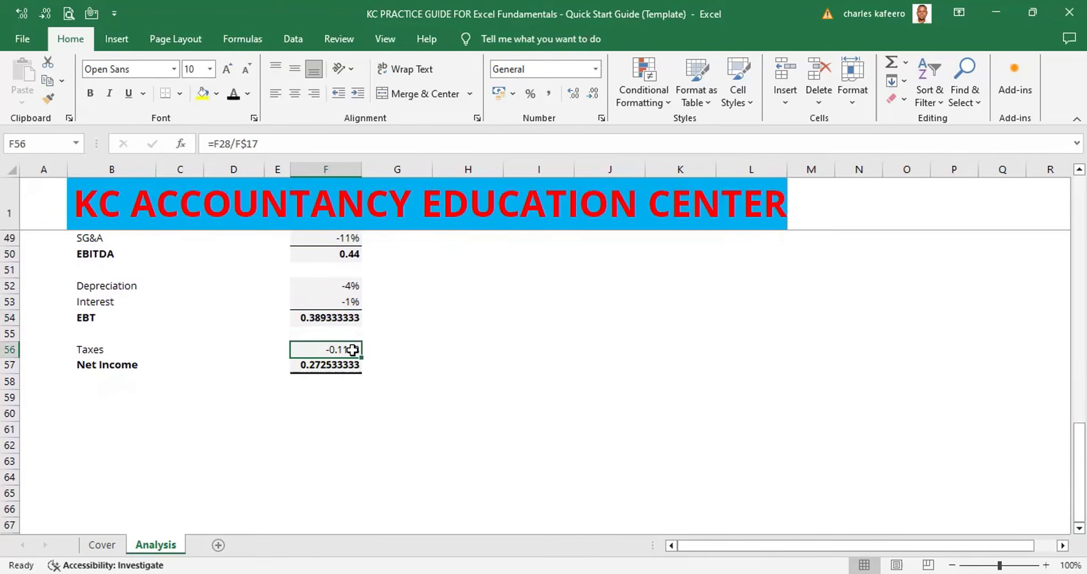
key("ctrl+shift+5")
left_click(434, 340)
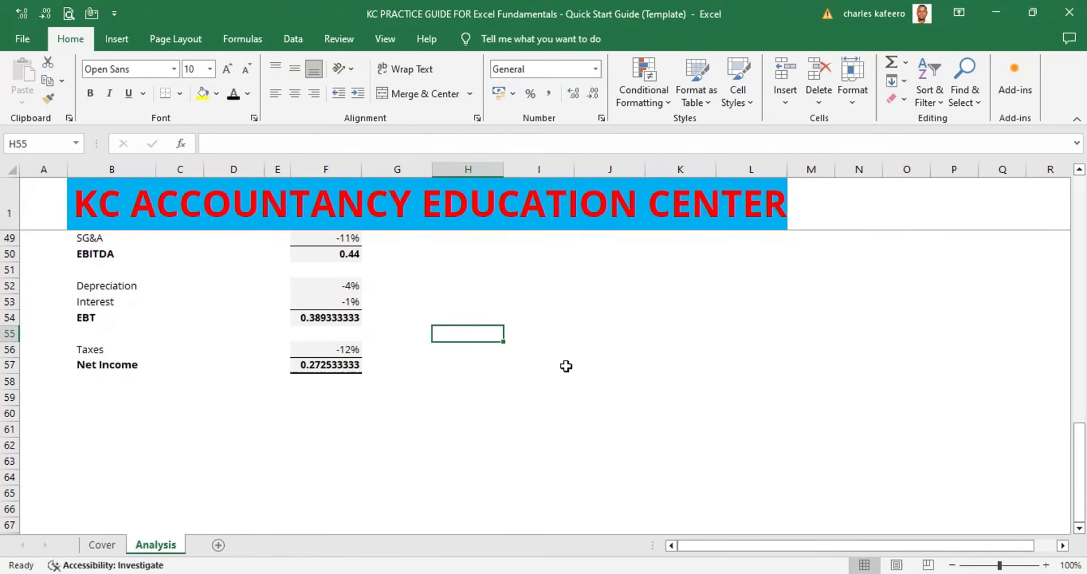
left_click(322, 363)
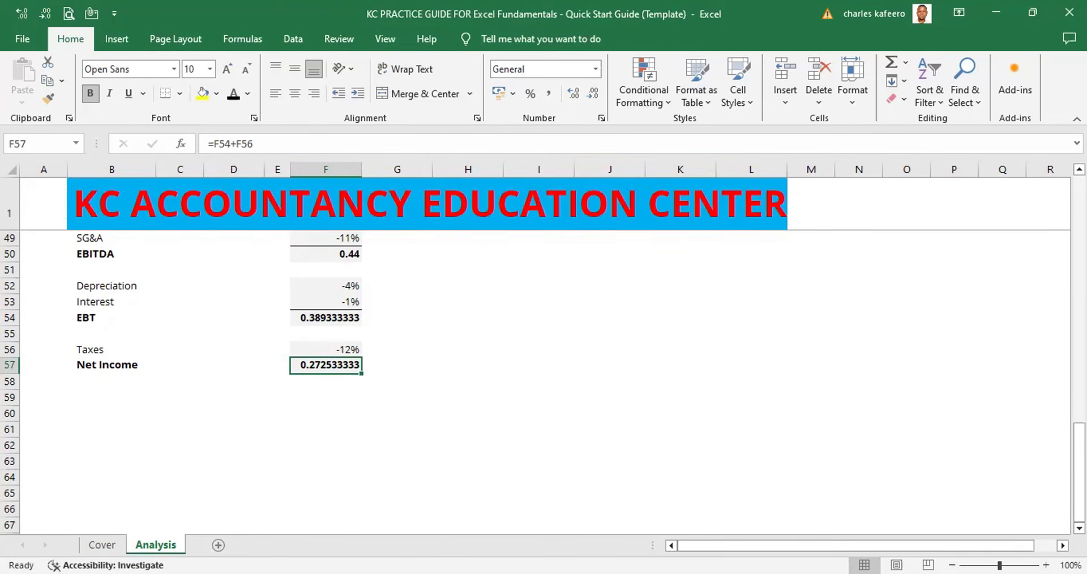
Step: Try the custom number format 0;[Black](0) on the COMMON SIZE COGS, SG&A, Depreciation, Interest and Taxes cells in column F
left_click(1080, 169)
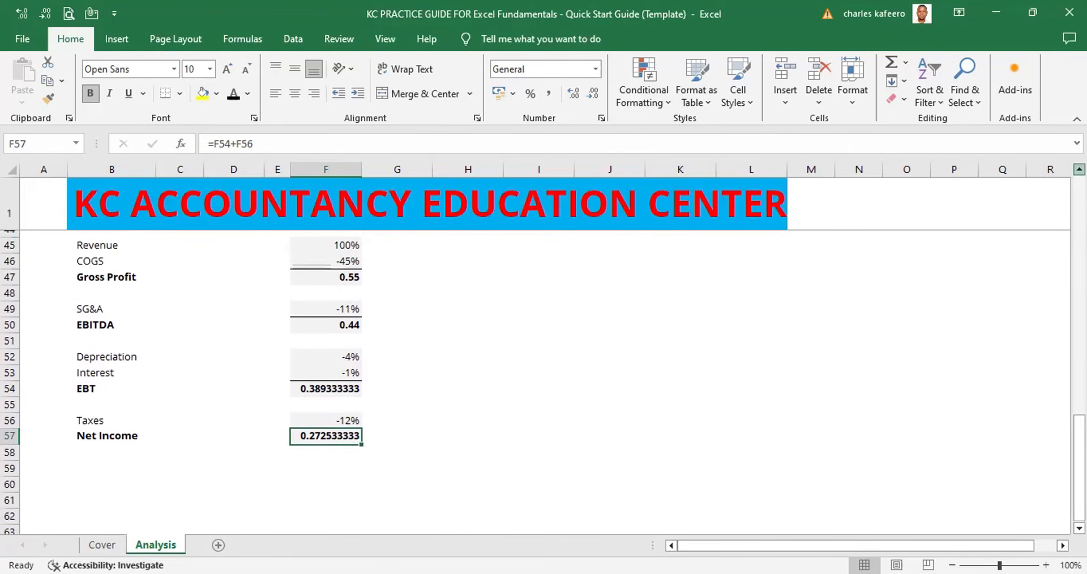
scroll(657, 198, "up", 1)
left_click(344, 305)
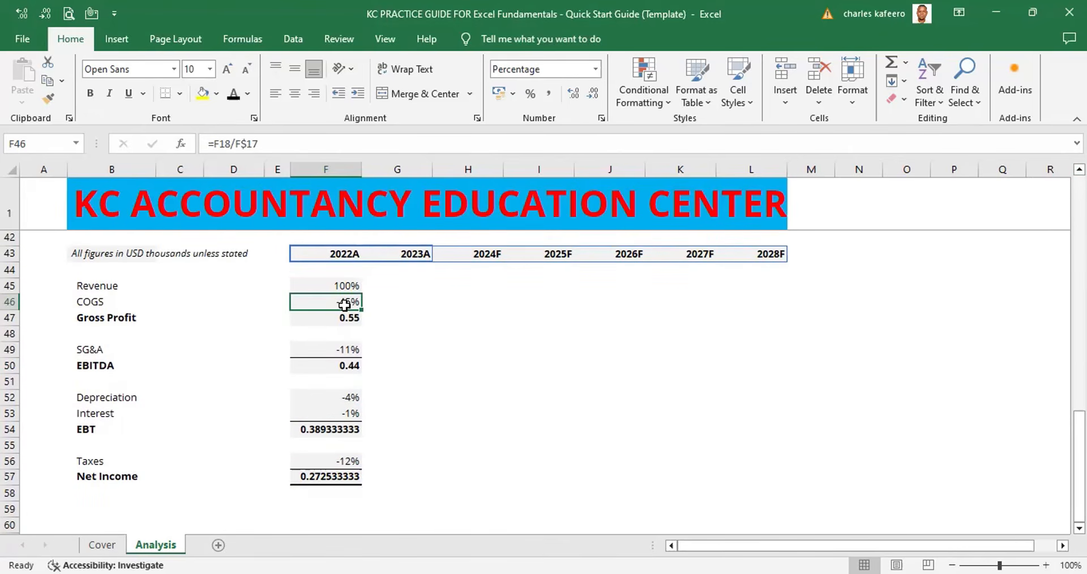
left_click(352, 350, "ctrl")
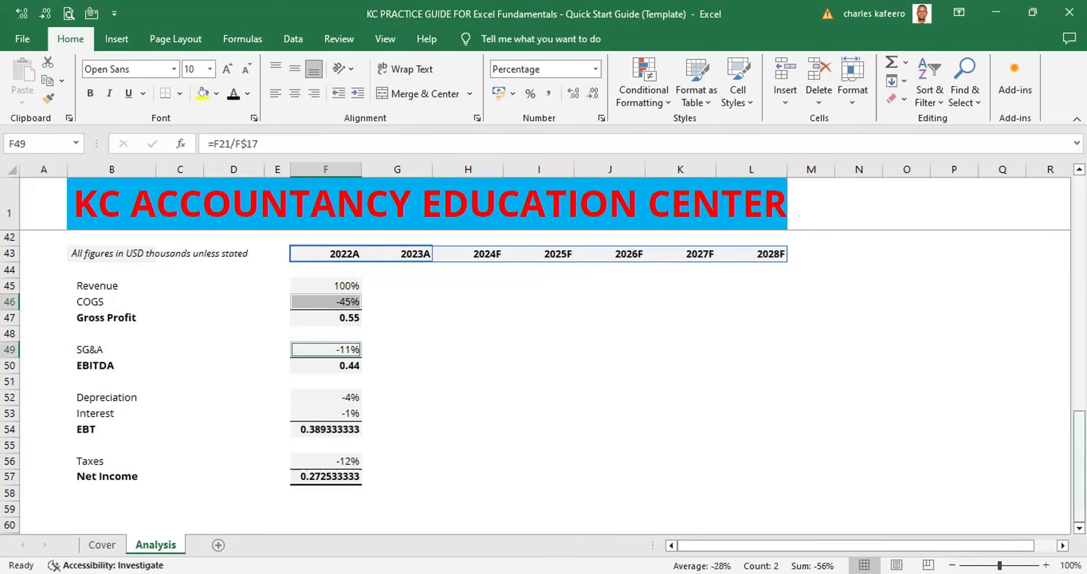
scroll(585, 388, "down", 1)
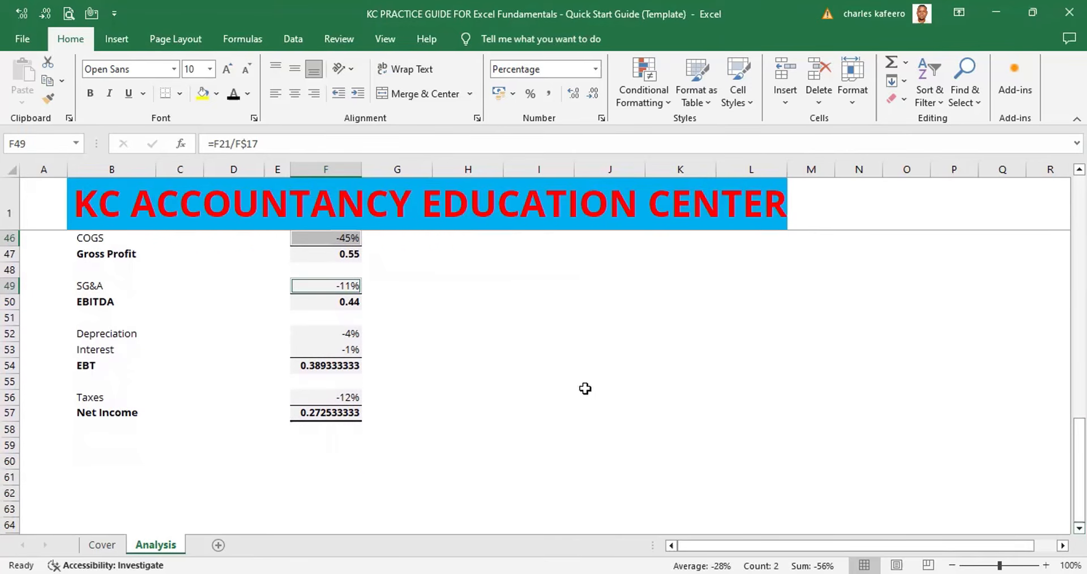
left_click(347, 333, "ctrl")
left_click(346, 349, "ctrl")
left_click(343, 395, "ctrl")
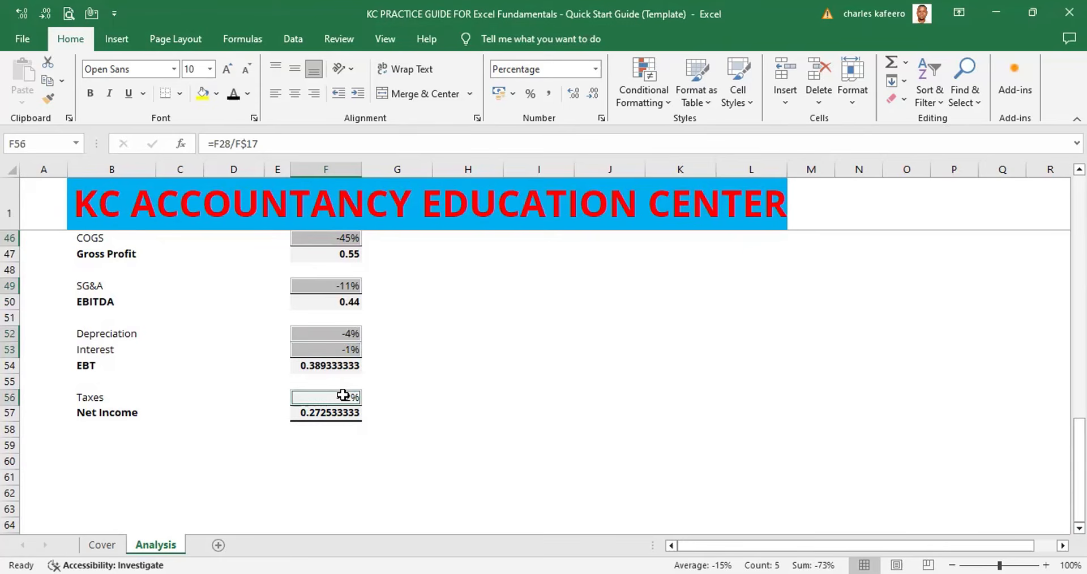
scroll(951, 494, "down", 1)
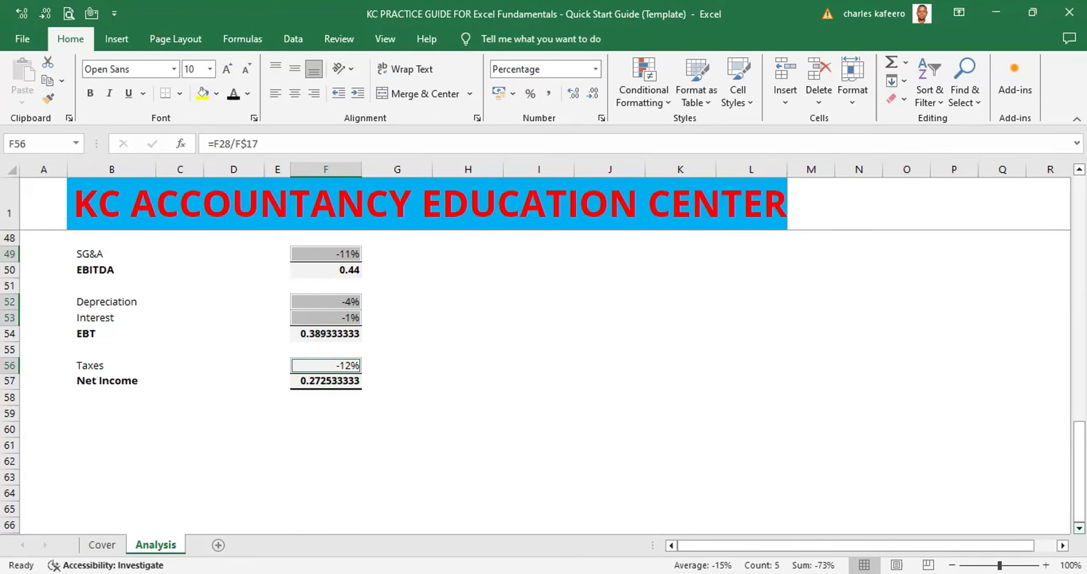
key("ctrl+1")
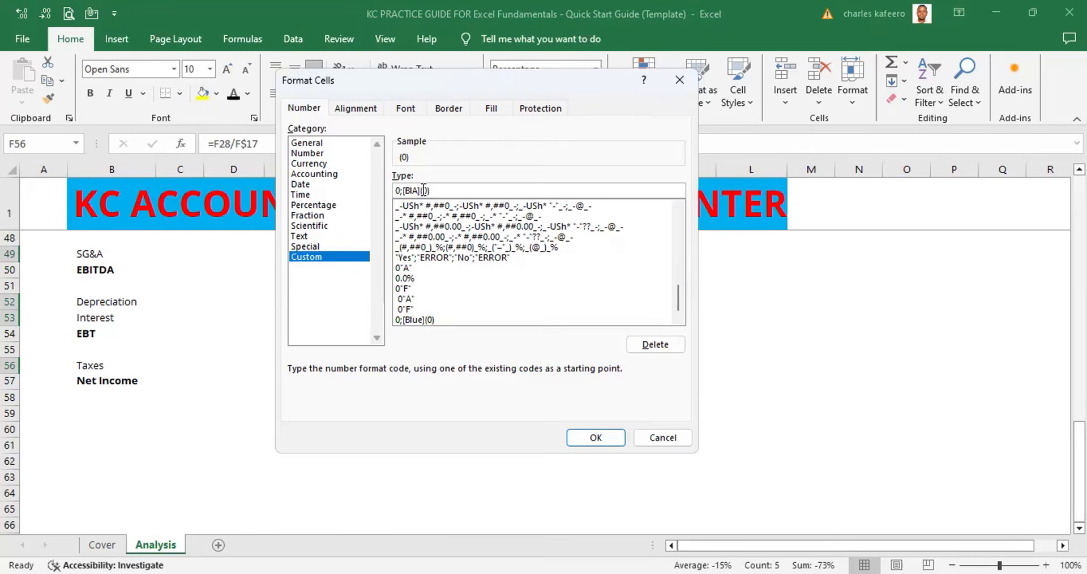
type("CK")
key("Return")
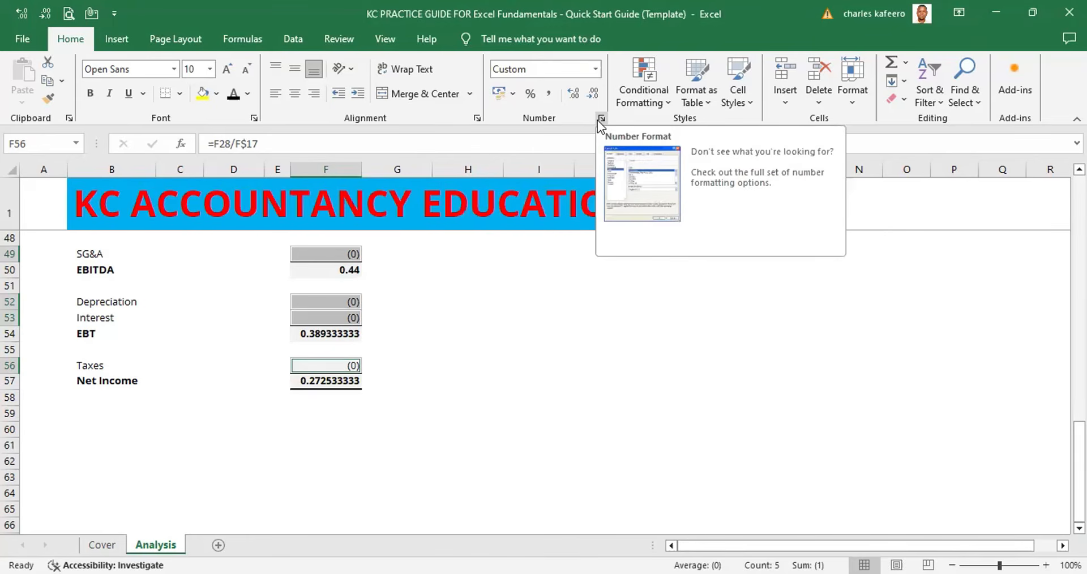
Step: Reapply the percentage format without decimals to the selected COMMON SIZE cost and expense cells
key("ctrl+shift+5")
scroll(429, 347, "up", 3)
left_click(429, 348)
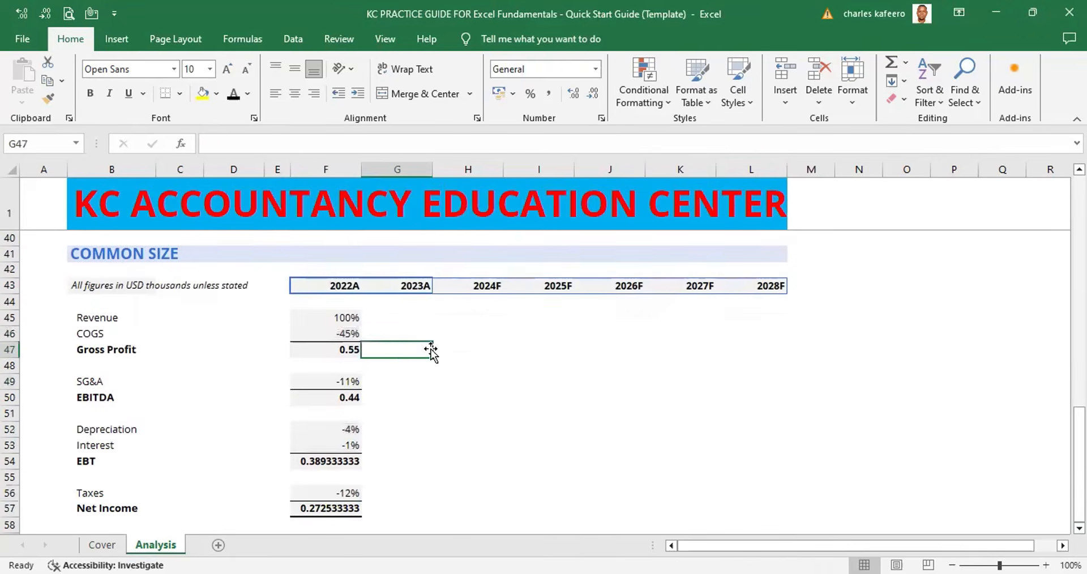
Step: Negate the COMMON SIZE COGS and SG&A formulas, making F46 =-F18/F$17 and F49 =-F21/F$17
left_click(333, 331)
double_click(333, 331)
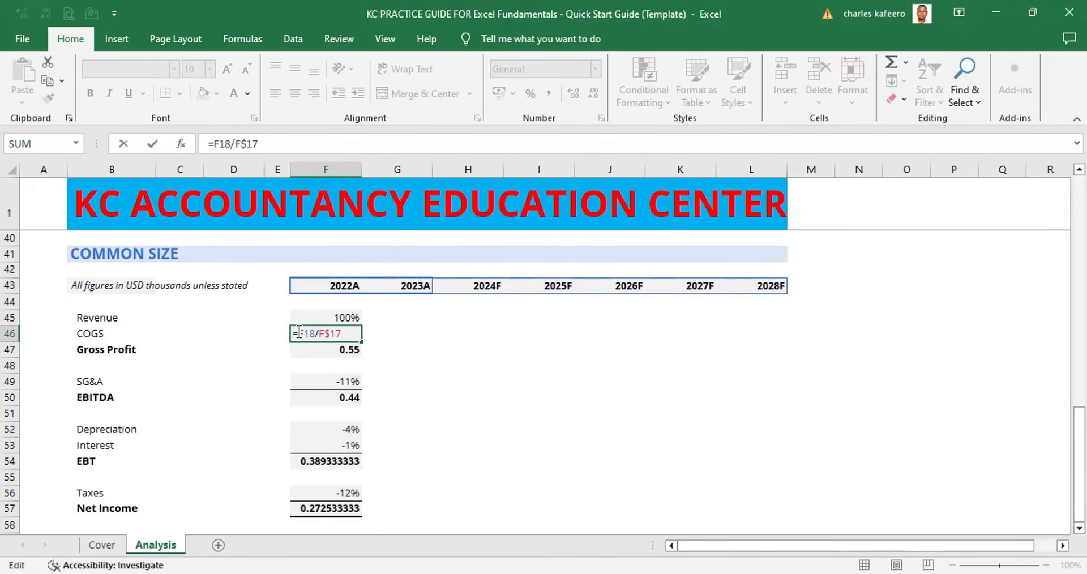
type("-")
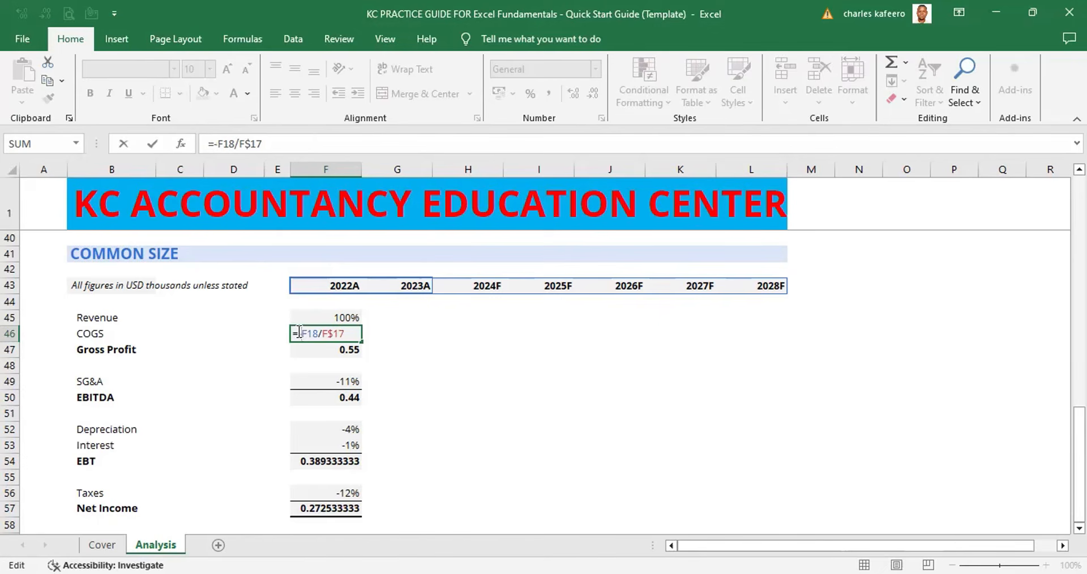
key("ctrl+Return")
left_click(346, 382)
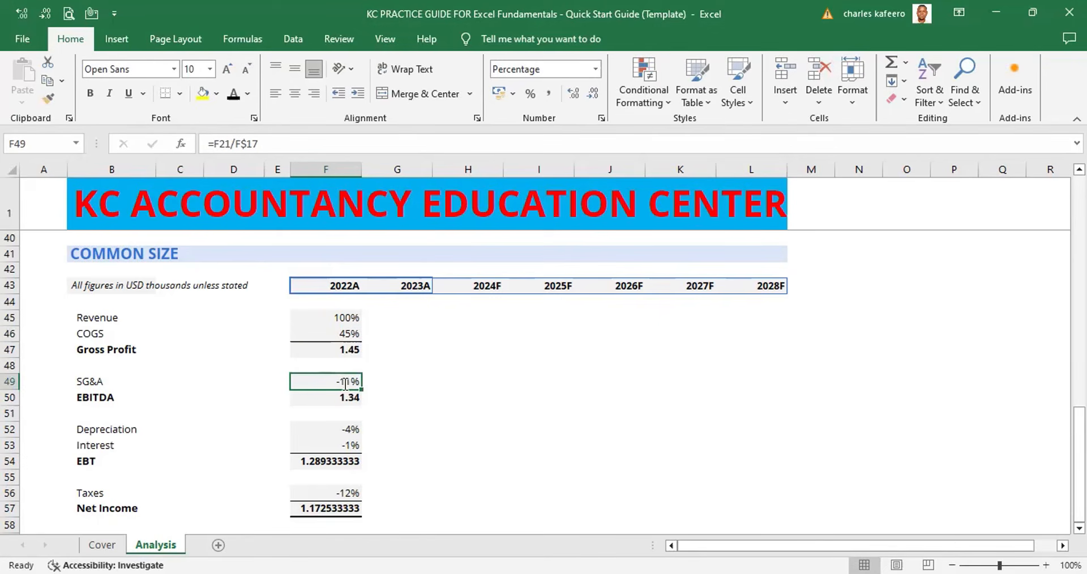
double_click(346, 383)
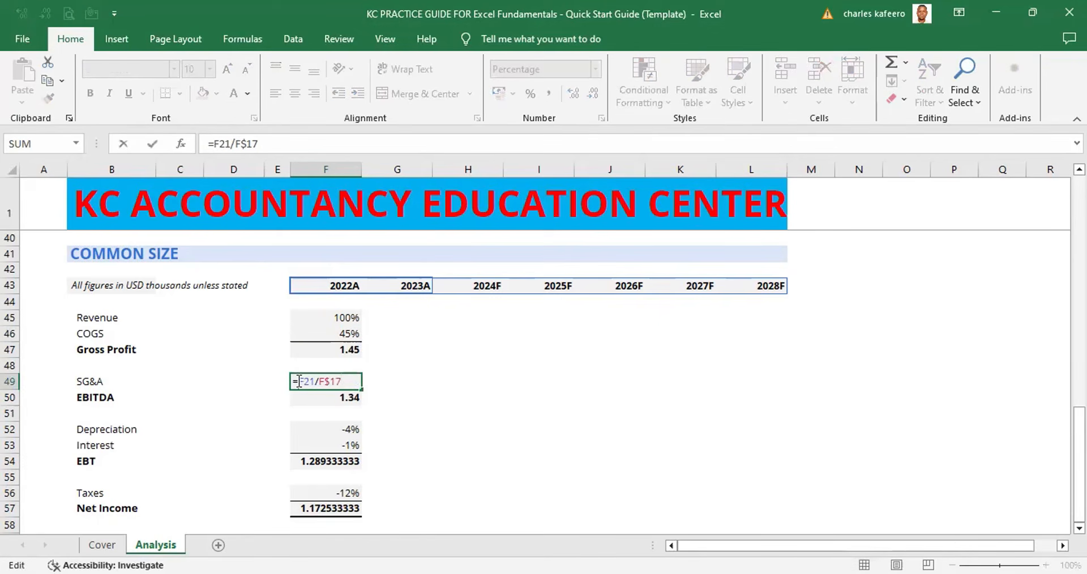
type("-")
key("ctrl+Return")
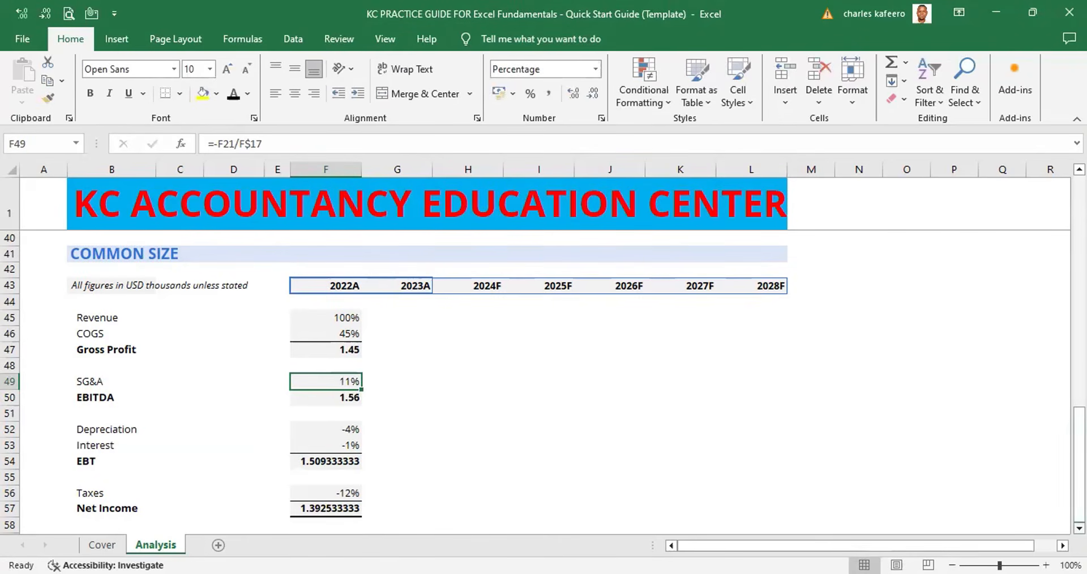
Step: Negate the COMMON SIZE Depreciation and Interest formulas, making F52 =-F24/F$17 and F53 =-F25/F$17
left_click(1080, 529)
left_click(1079, 529)
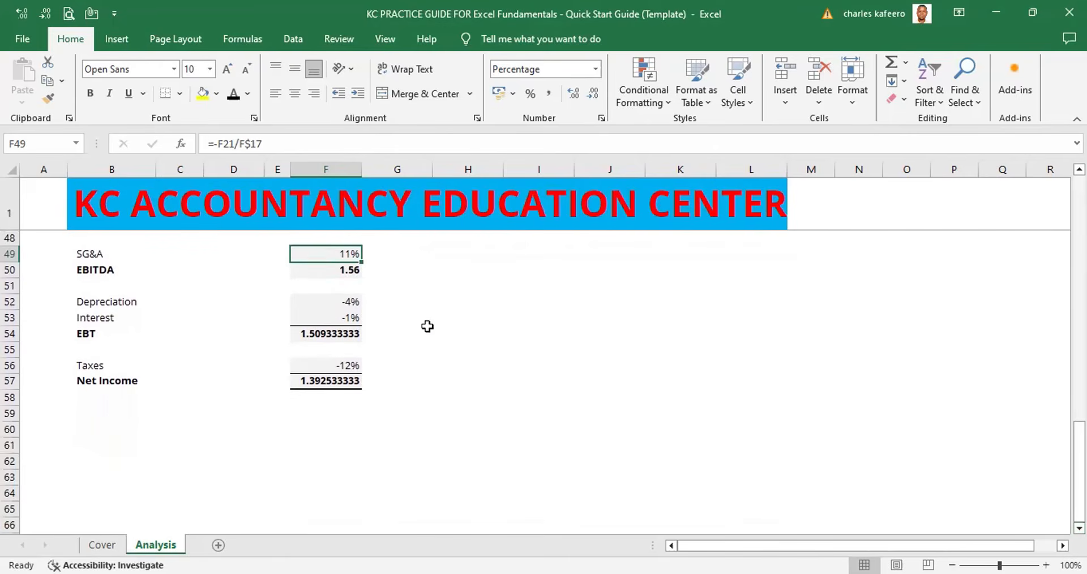
double_click(298, 301)
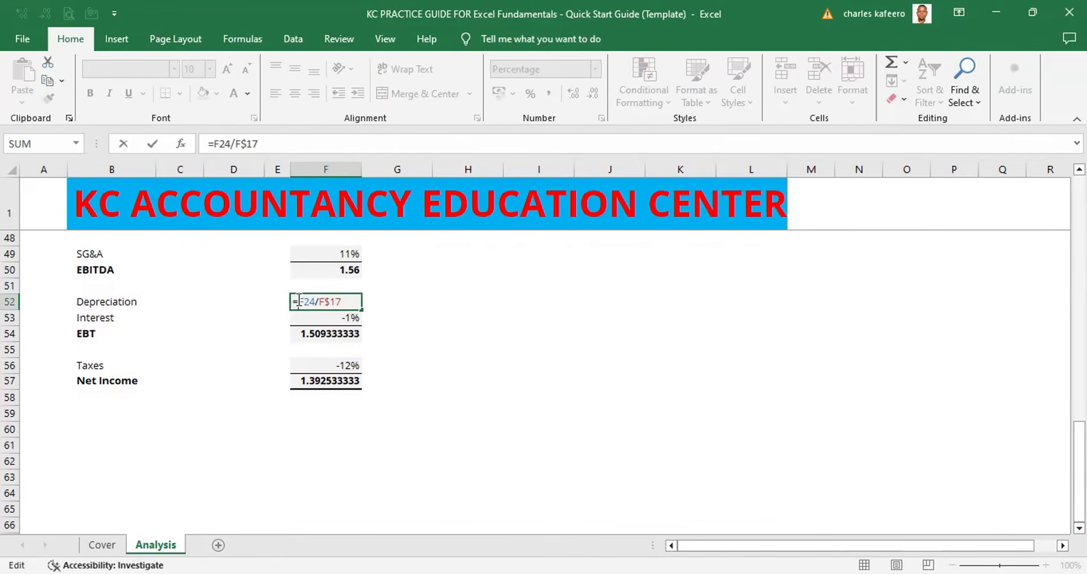
type("-")
key("ctrl+Return")
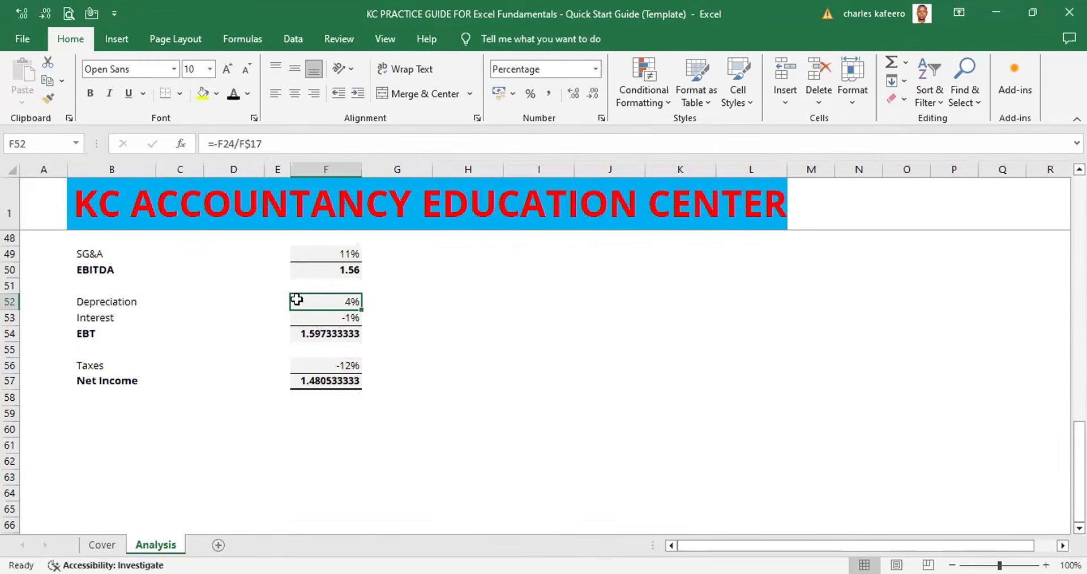
double_click(348, 318)
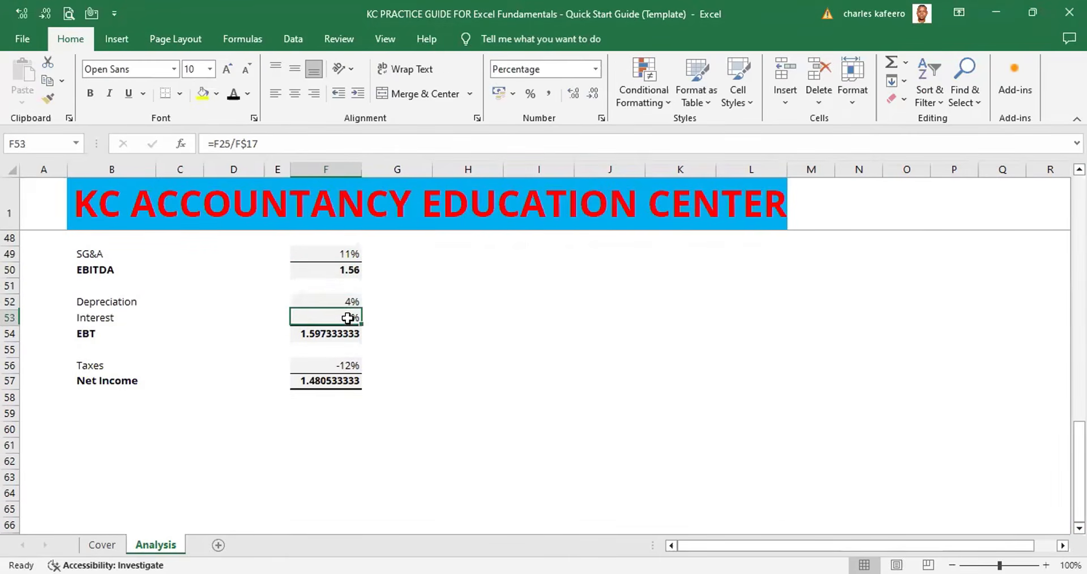
left_click(299, 318)
type("-")
key("ctrl+Return")
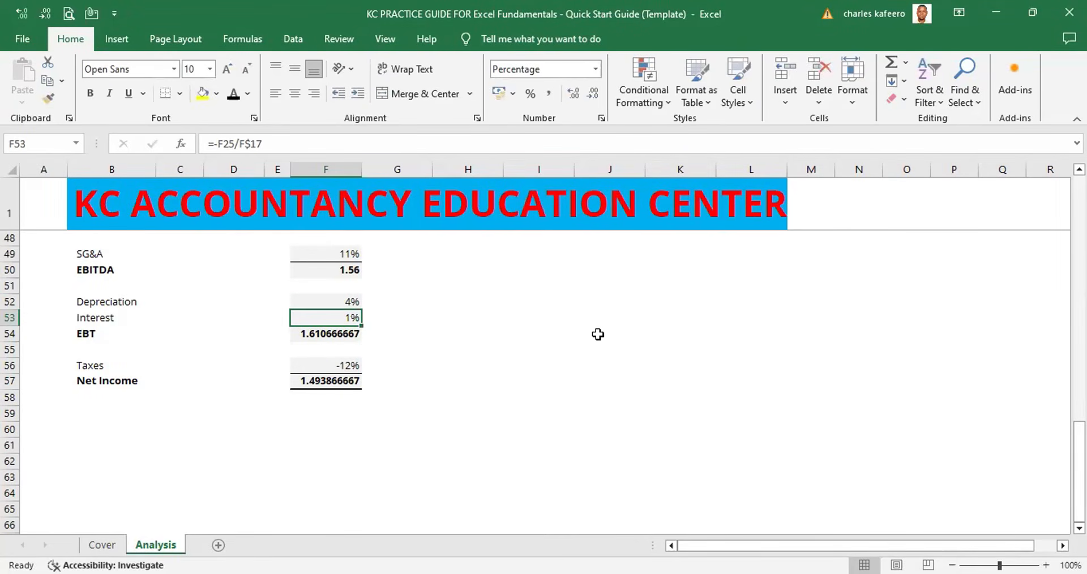
Step: Negate the COMMON SIZE Taxes formula in F56 so it reads =-F28/F$17
double_click(344, 362)
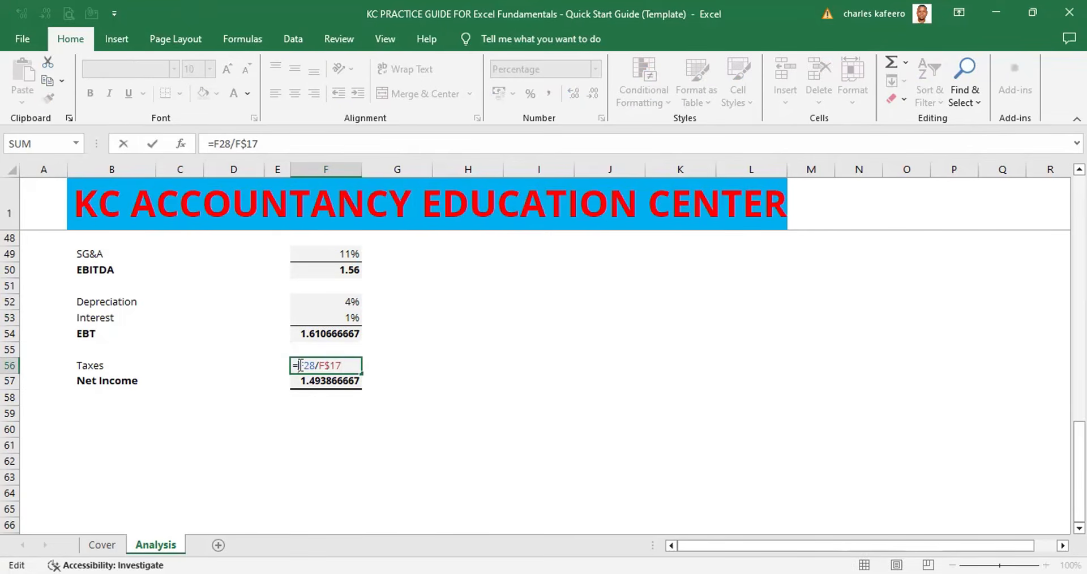
type("-")
key("ctrl+Return")
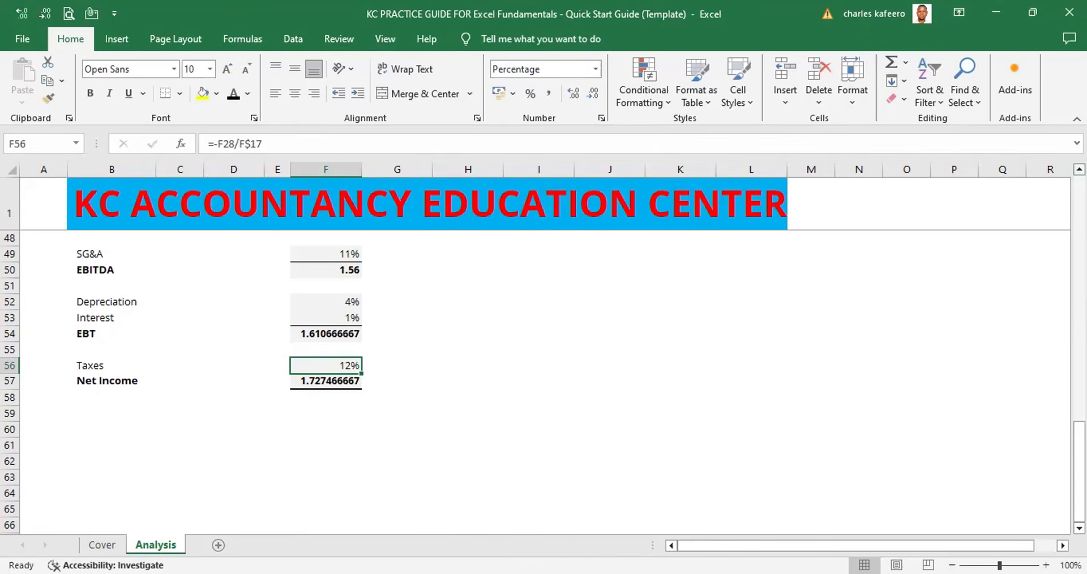
Step: Replace the SUM formula for COMMON SIZE Gross Profit in F47 with =F45-F46
scroll(544, 384, "up", 2)
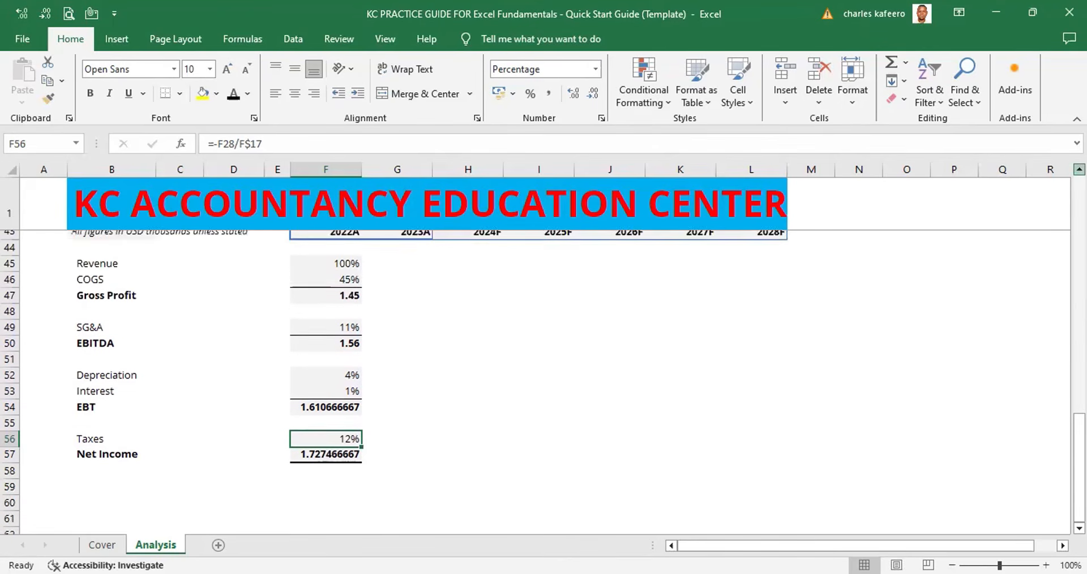
left_click(350, 301)
double_click(328, 303)
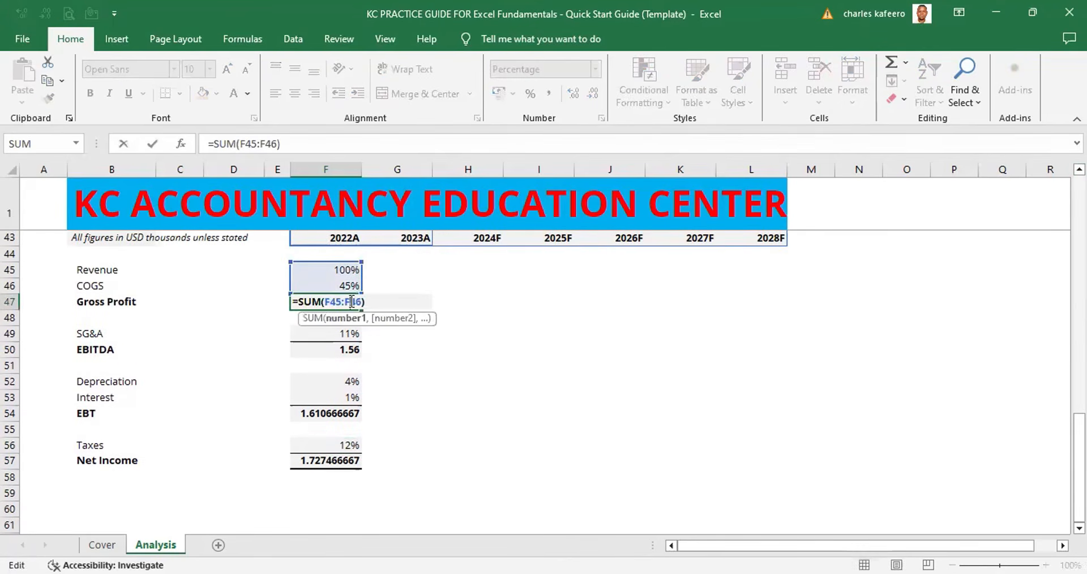
left_click(321, 301)
key("BackSpace")
key("BackSpace")
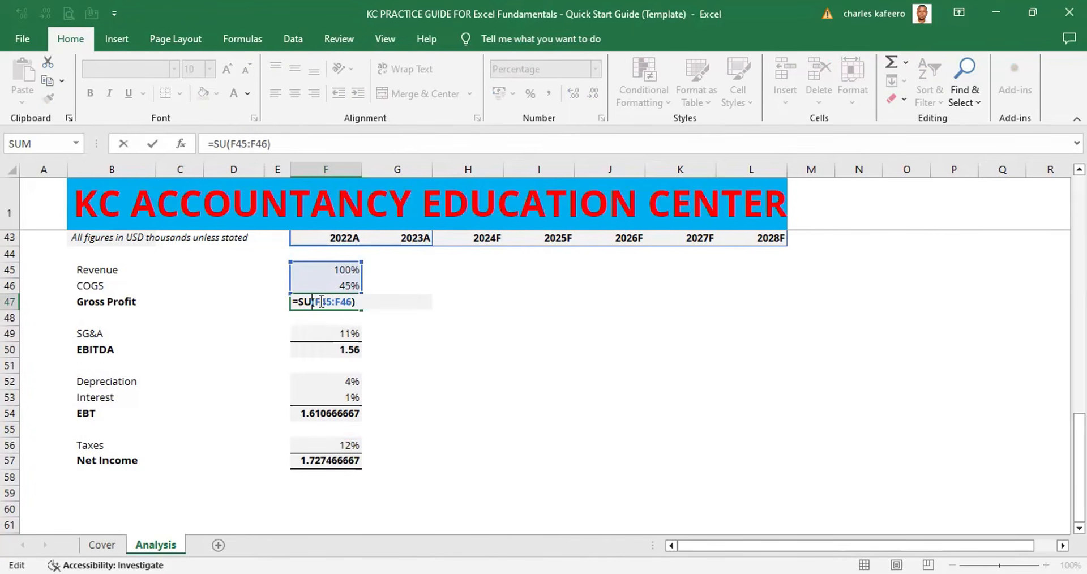
key("BackSpace")
key("BackSpace")
key("BackSpace")
key("BackSpace")
key("BackSpace")
key("BackSpace")
key("BackSpace")
key("BackSpace")
key("BackSpace")
key("BackSpace")
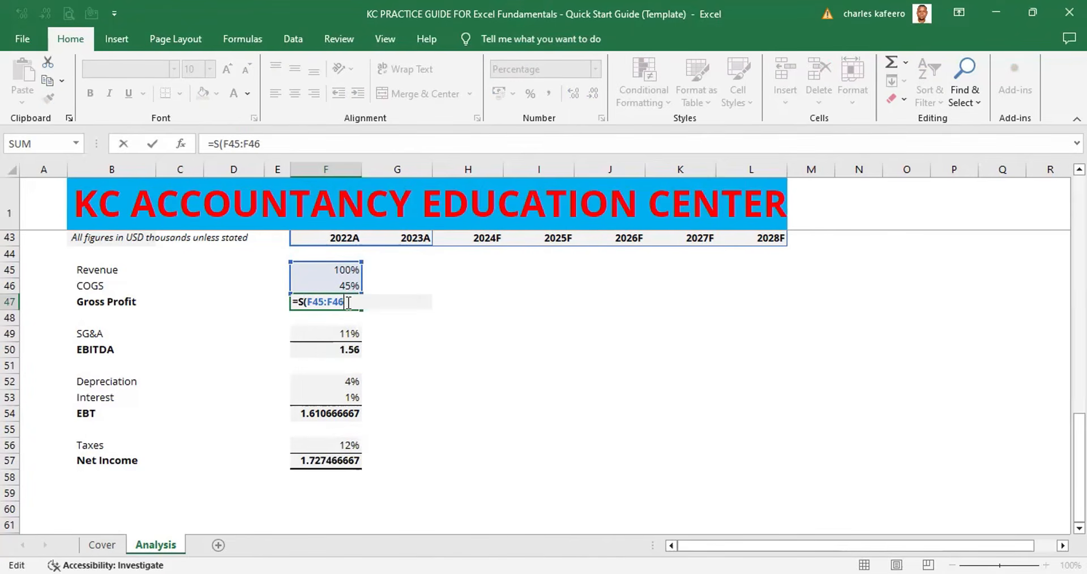
left_click(349, 268)
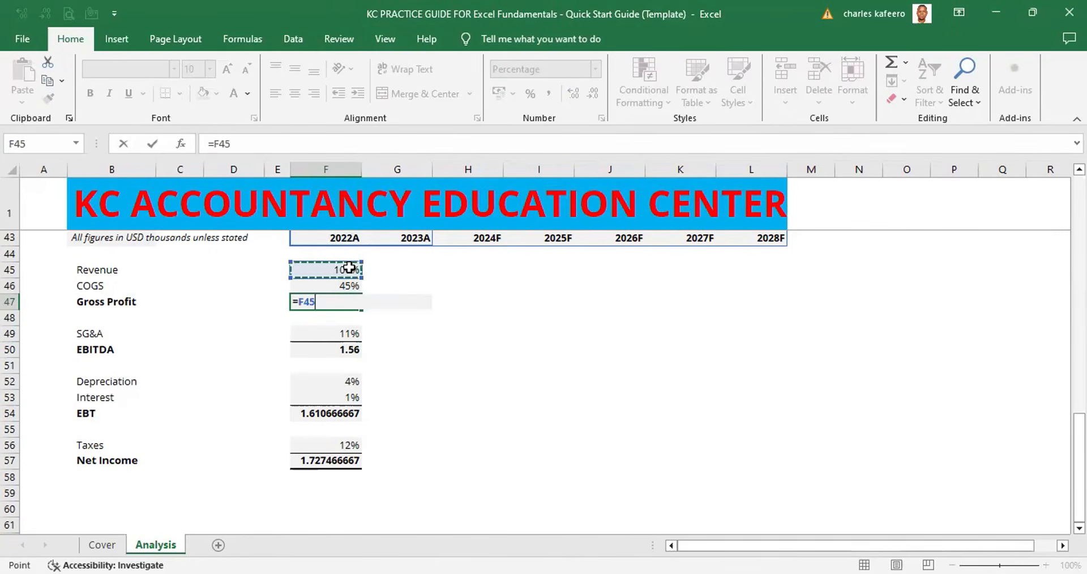
type("-")
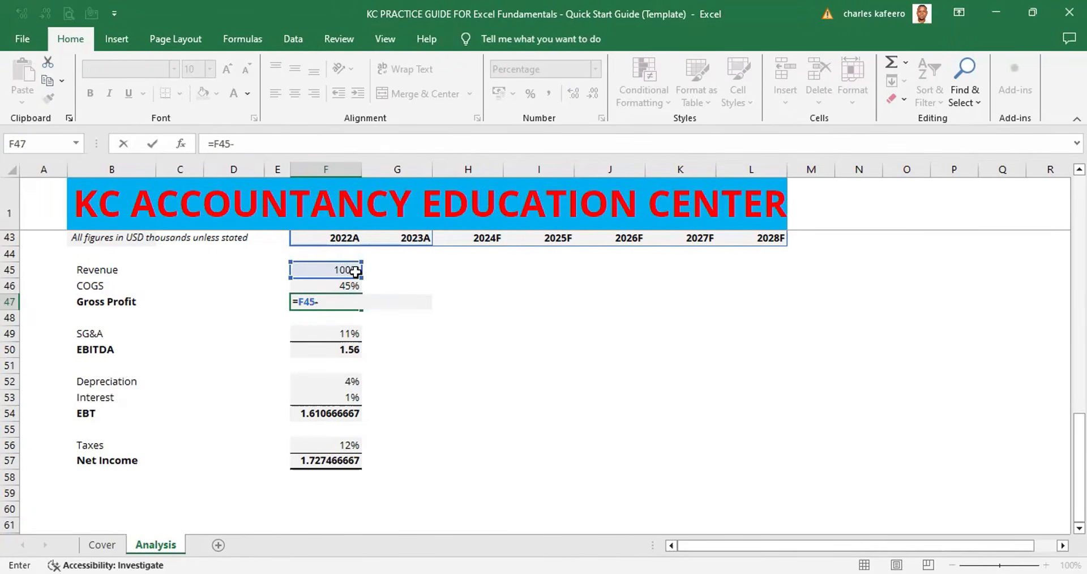
left_click(351, 281)
key("ctrl+Return")
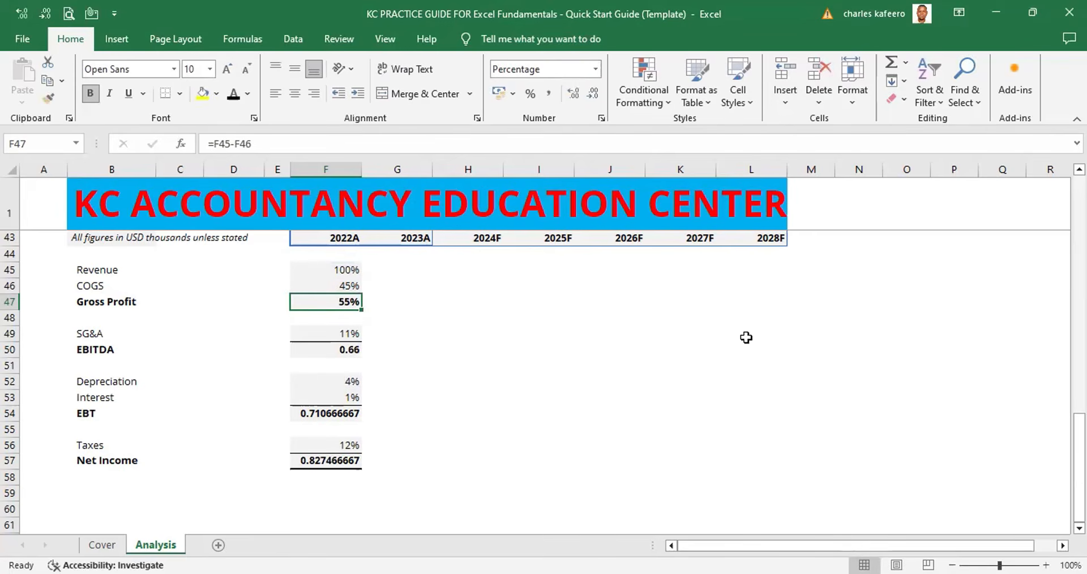
Step: Change the COMMON SIZE EBITDA formula in F50 to =F47-F49
left_click(349, 351)
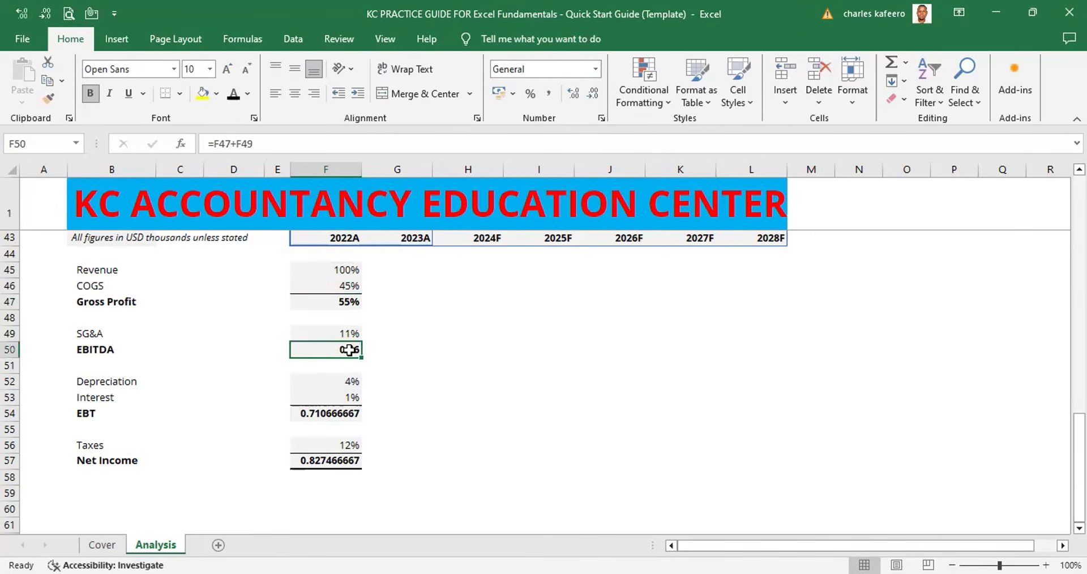
double_click(349, 350)
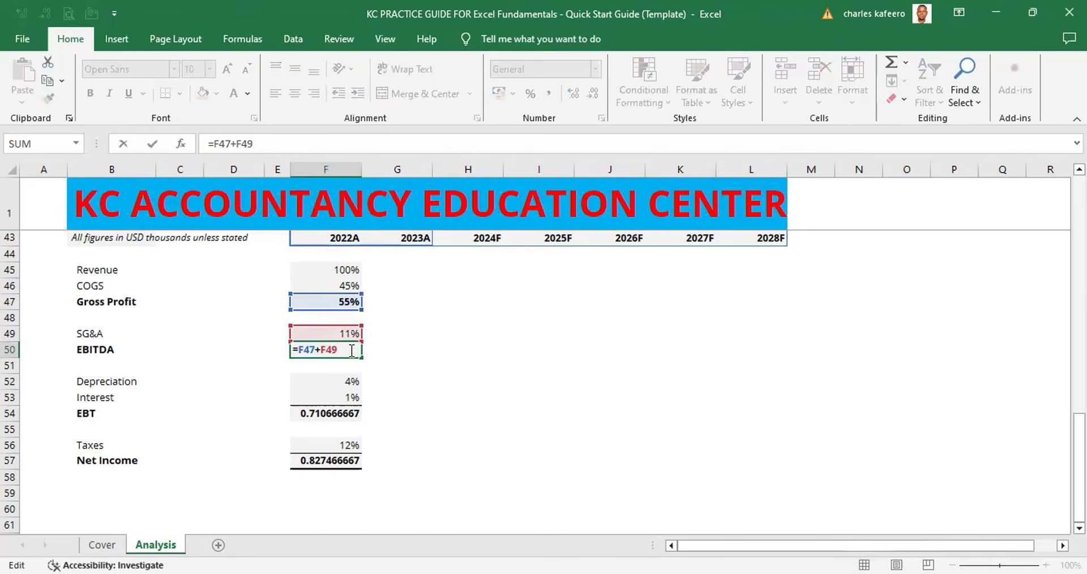
left_click(321, 351)
key("BackSpace")
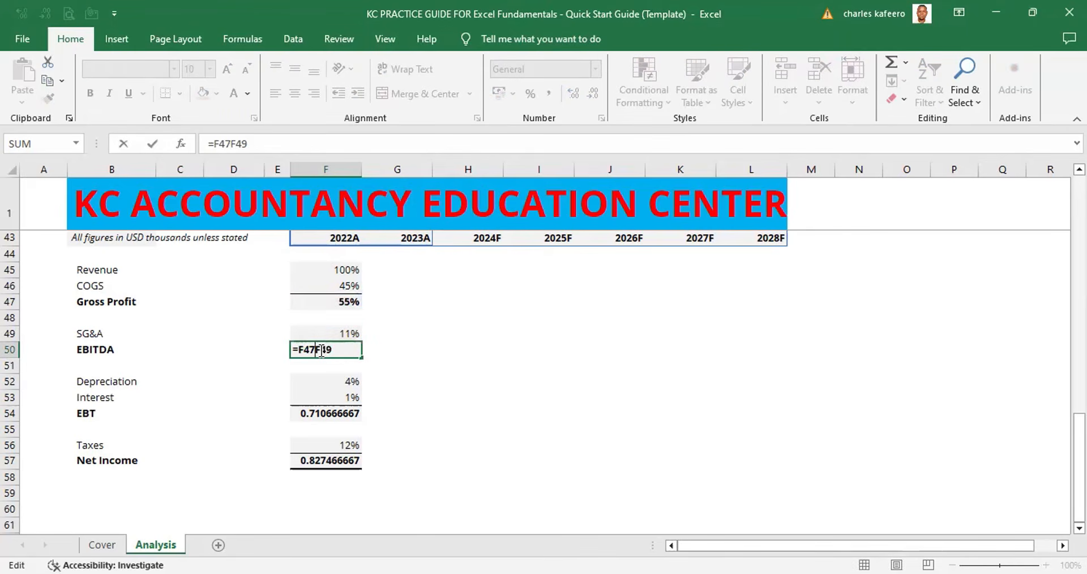
type("-")
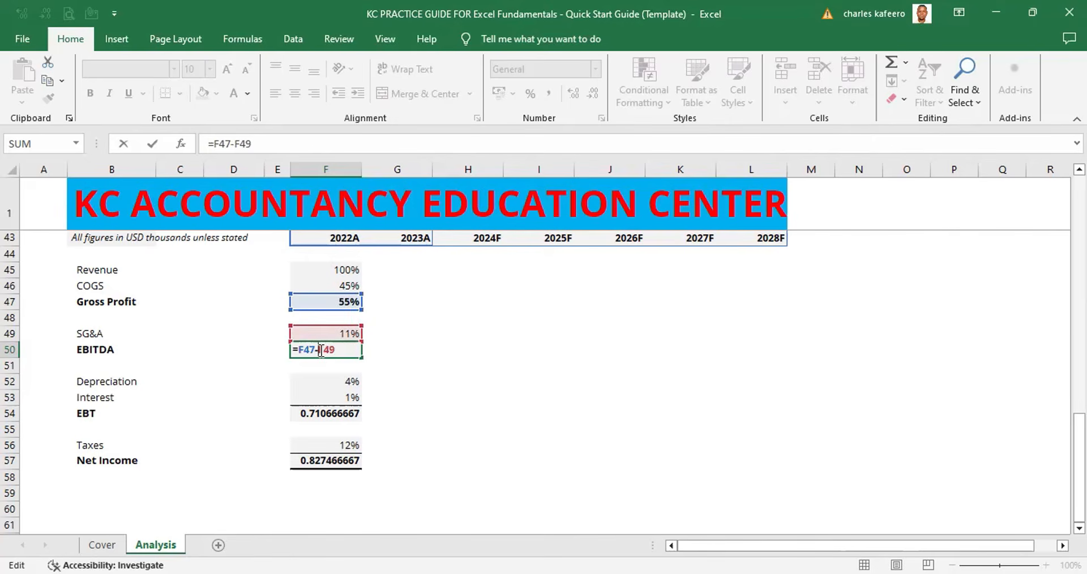
key("Return")
Step: Change the COMMON SIZE formulas so EBT in F54 subtracts Interest and Depreciation from EBITDA, and Net Income in F57 subtracts Taxes from EBT
scroll(321, 350, "down", 2)
double_click(323, 334)
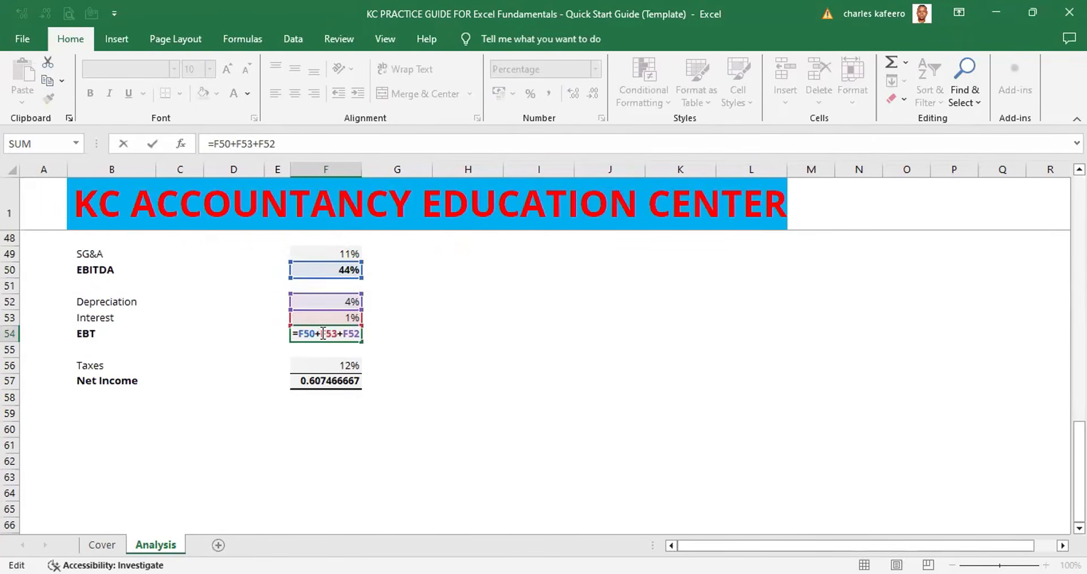
key("BackSpace")
type("-")
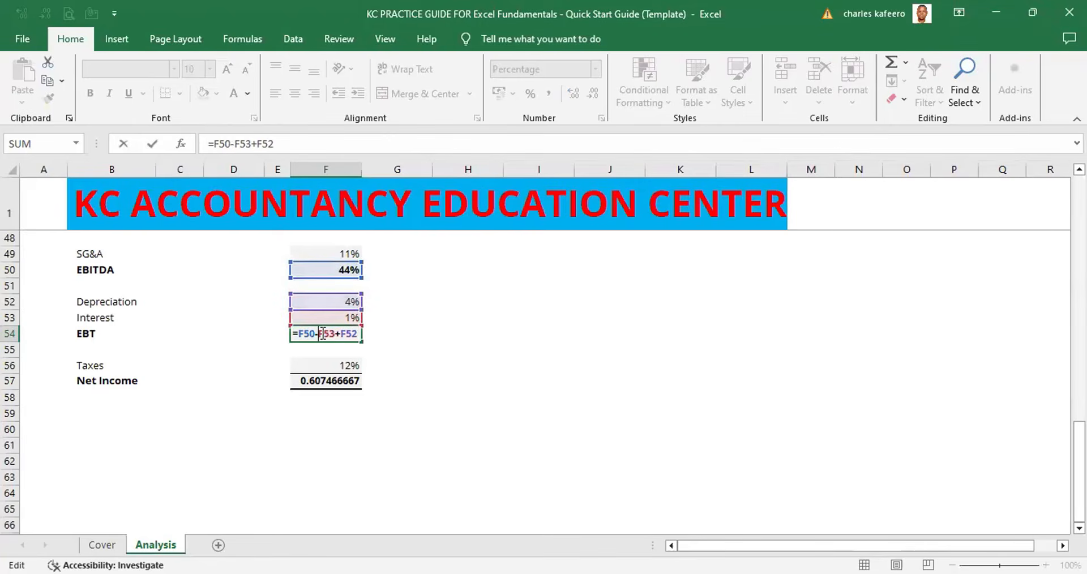
left_click(464, 363)
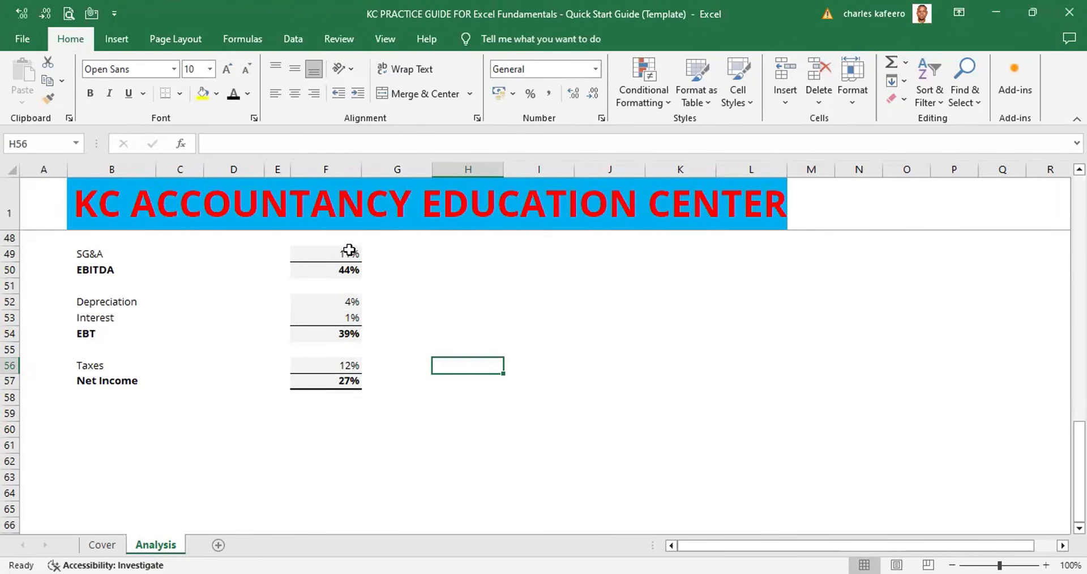
Step: Show the COMMON SIZE percentages from SG&A to Net Income in F49:F57 with one decimal place
left_click_drag(349, 250, 346, 381)
left_click(574, 93)
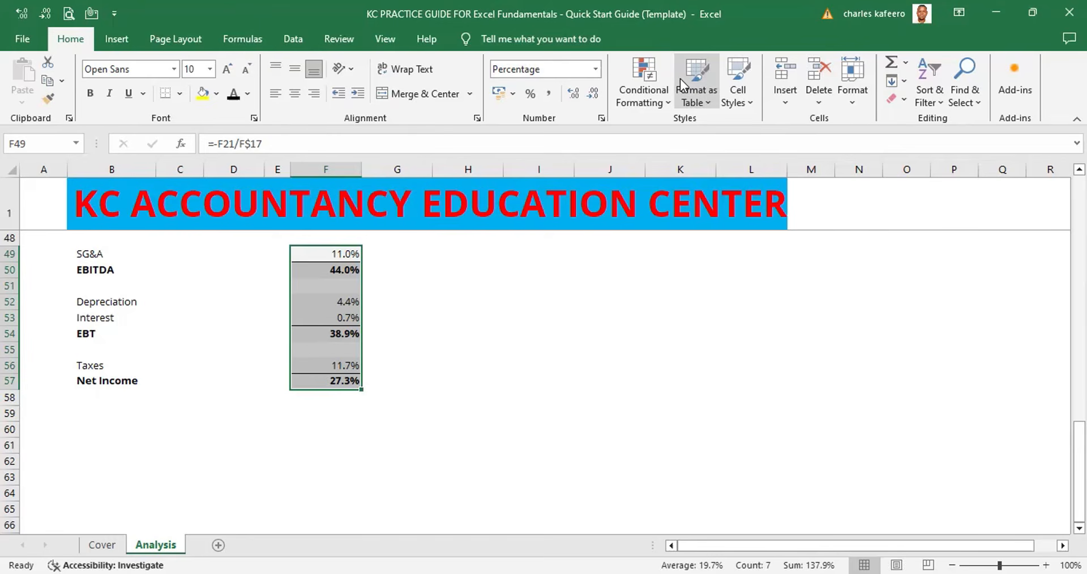
left_click(576, 271)
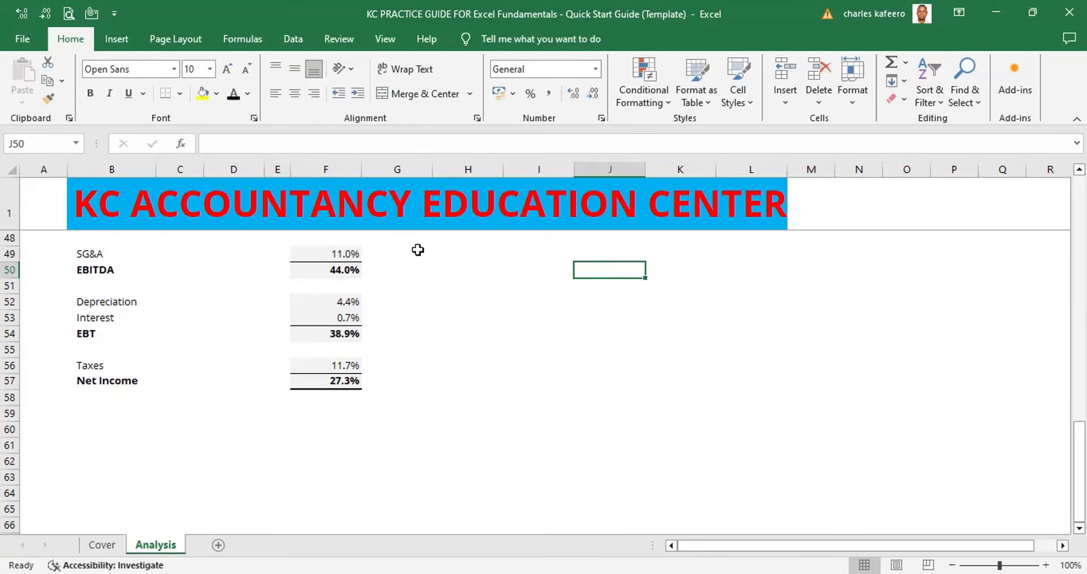
Step: Fill the 2022A COMMON SIZE formulas in F45:F57 across the remaining years through 2028F in column L
left_click(347, 252)
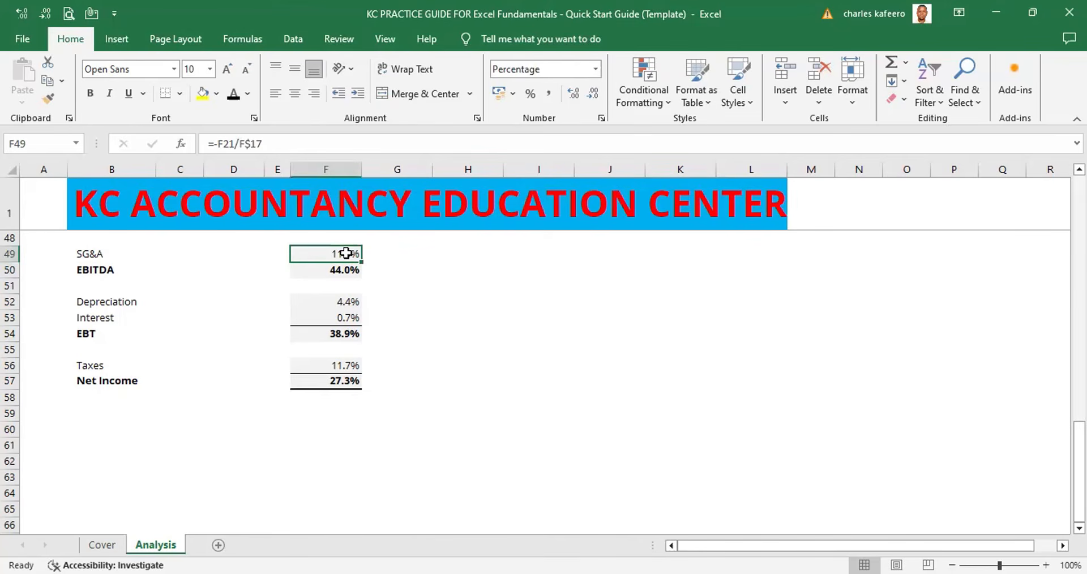
scroll(1024, 216, "up", 2)
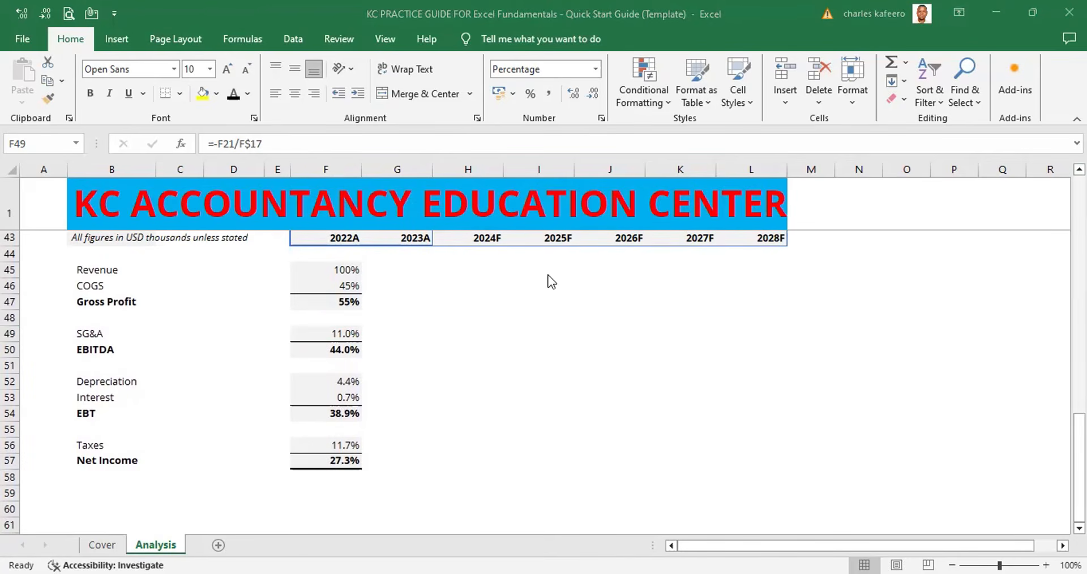
left_click(341, 271)
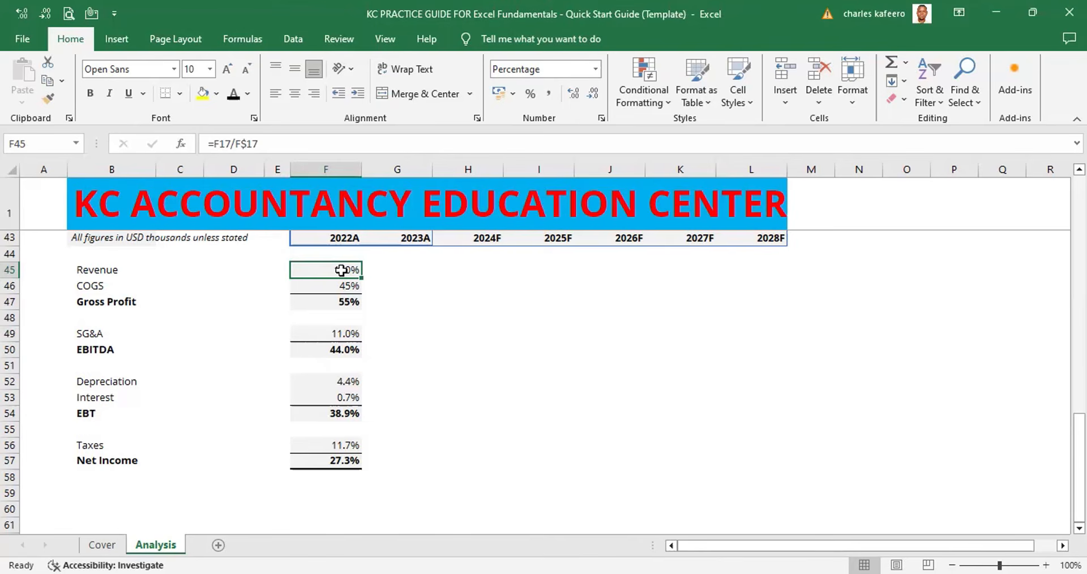
key("shift+Down")
key("shift+Down")
key("shift+Down")
key("shift+Down")
key("shift+Down")
key("shift+Down")
key("shift+Down")
key("shift+Down")
key("shift+Down")
key("shift+Down")
key("shift+Down")
key("shift+Down")
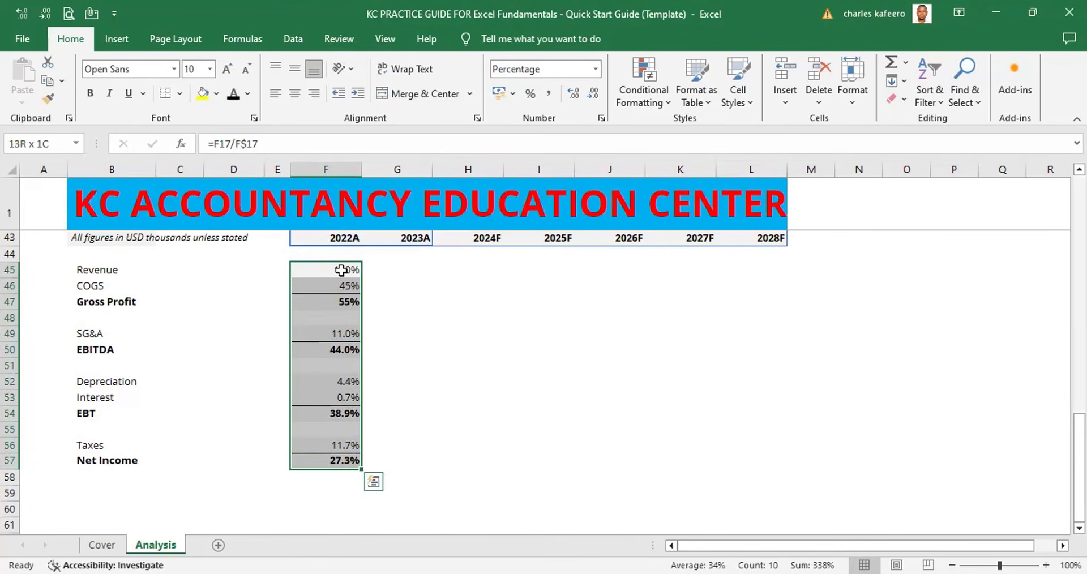
key("shift+Right")
key("shift+Right")
key("shift+Right")
key("shift+Right")
key("shift+Right")
key("shift+Right")
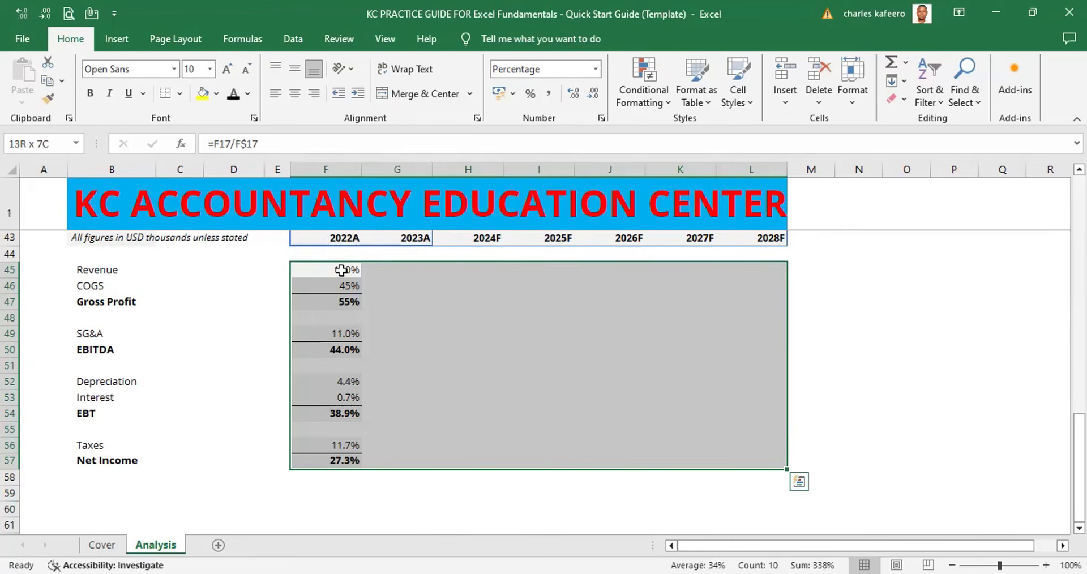
key("ctrl+r")
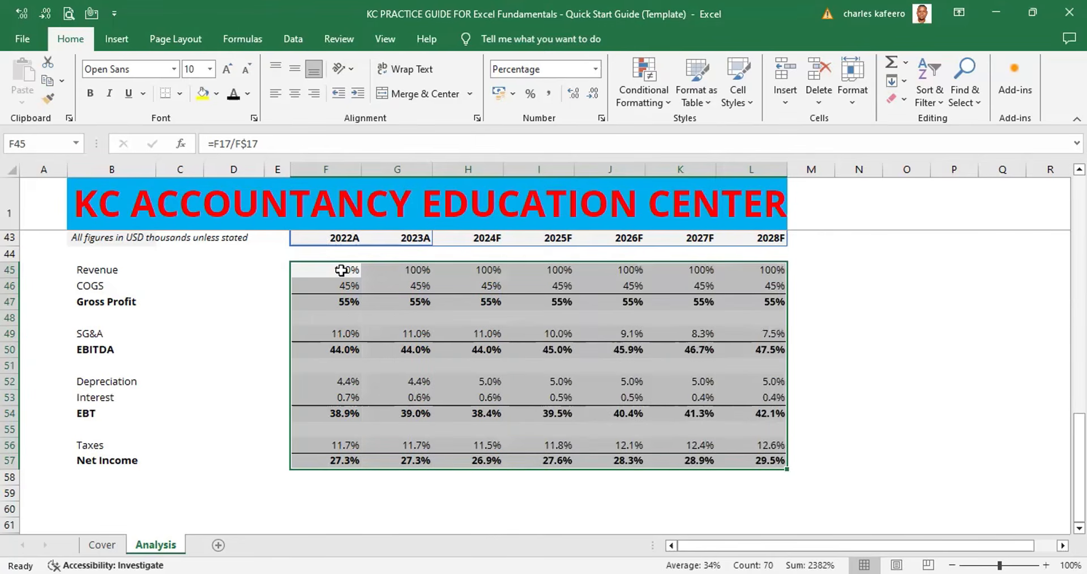
left_click(885, 347)
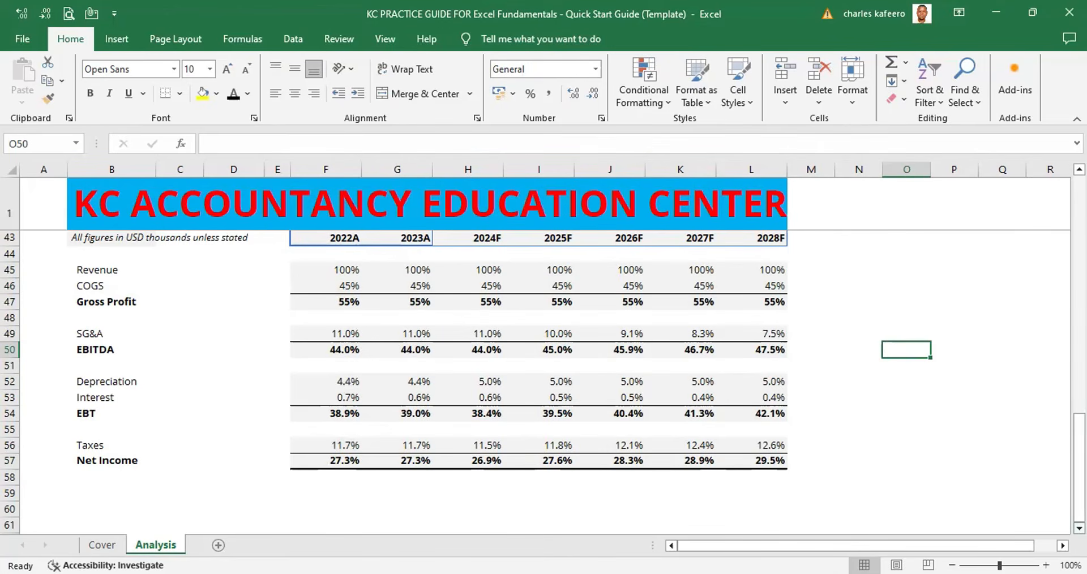
Step: Examine the COMMON SIZE Gross Profit, EBT, Taxes and Net Income rows across the years and look back at the income statement figures
scroll(543, 382, "down", 1)
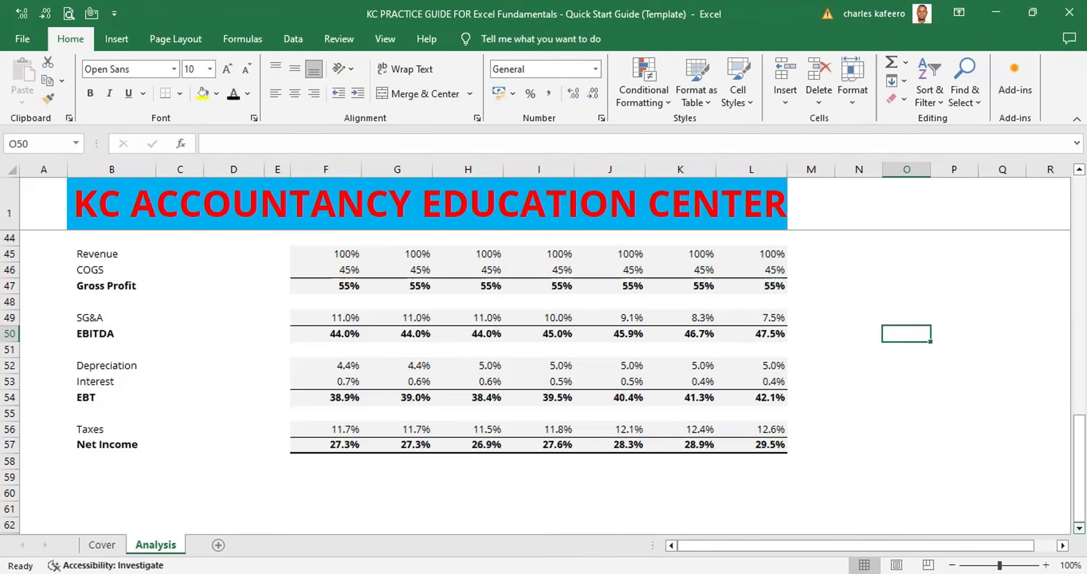
left_click(10, 285)
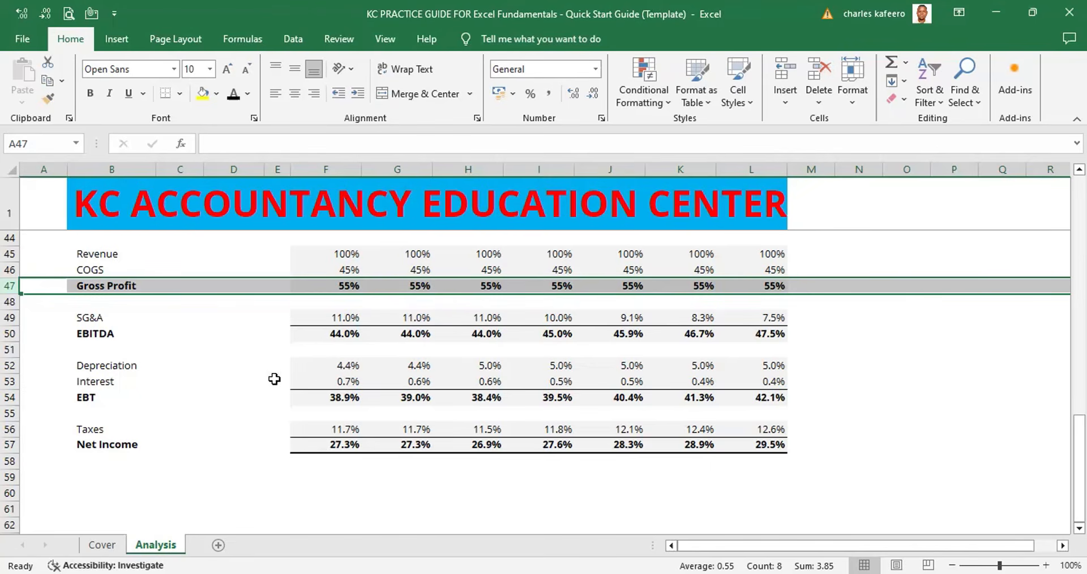
left_click(10, 397)
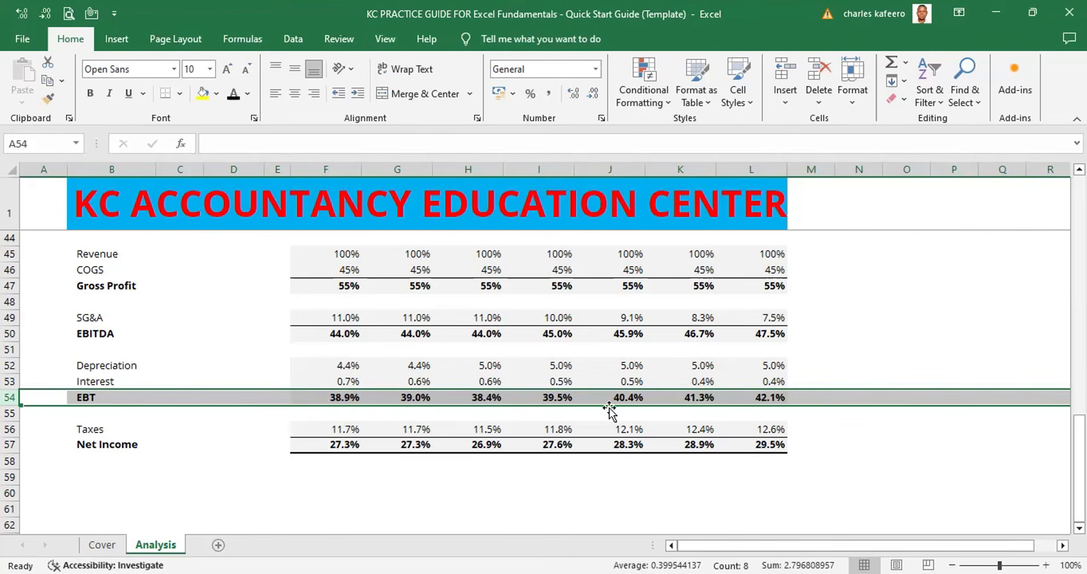
left_click(10, 429)
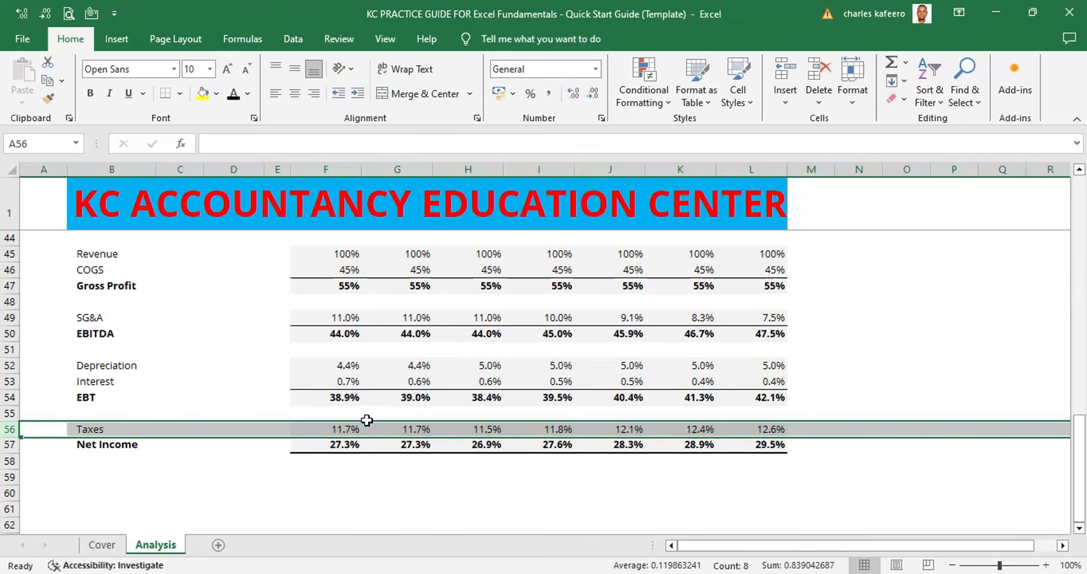
left_click(10, 444)
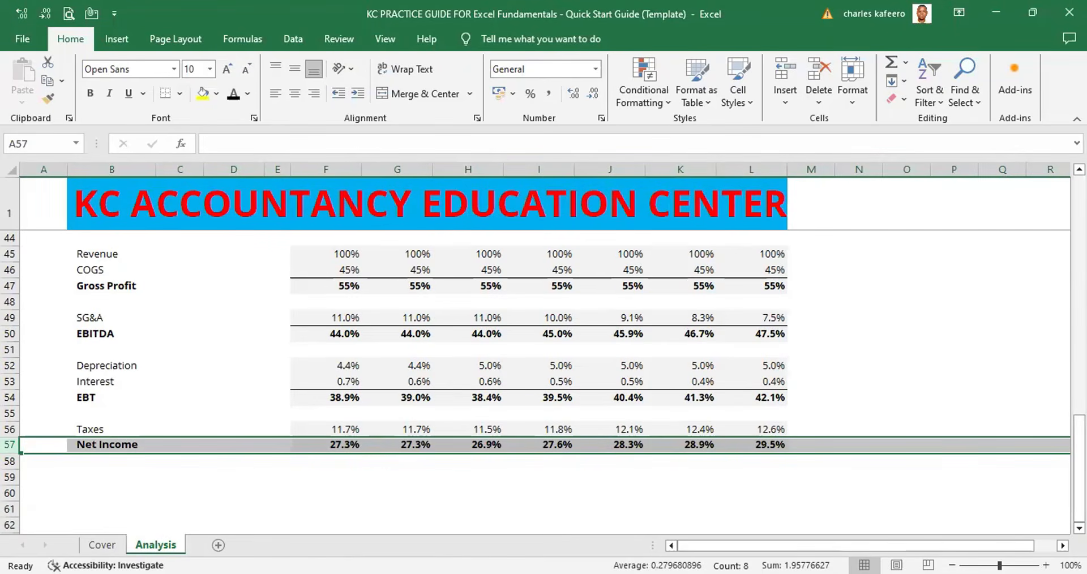
scroll(544, 351, "up", 6)
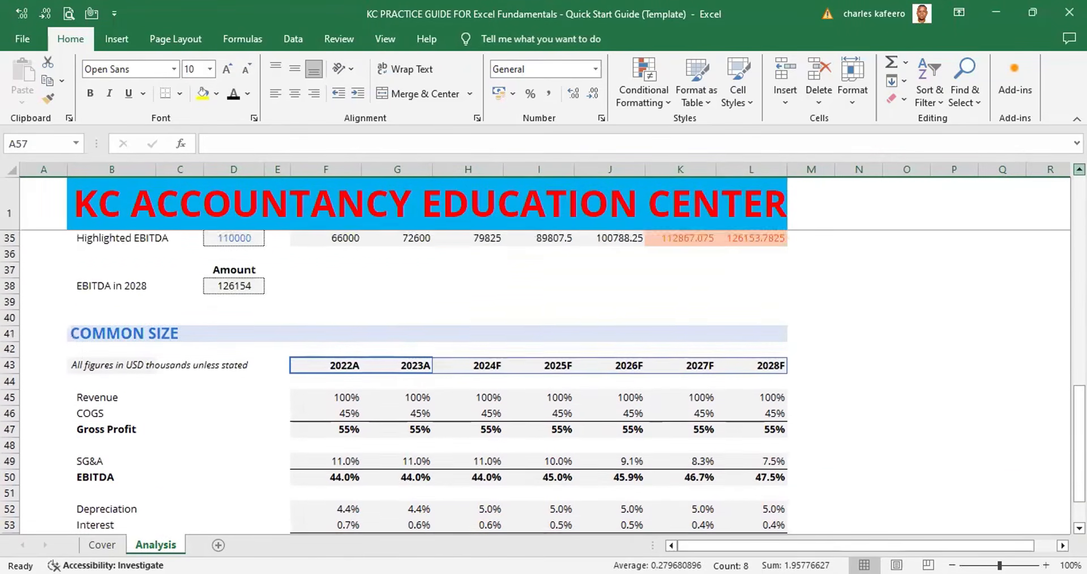
scroll(761, 326, "up", 4)
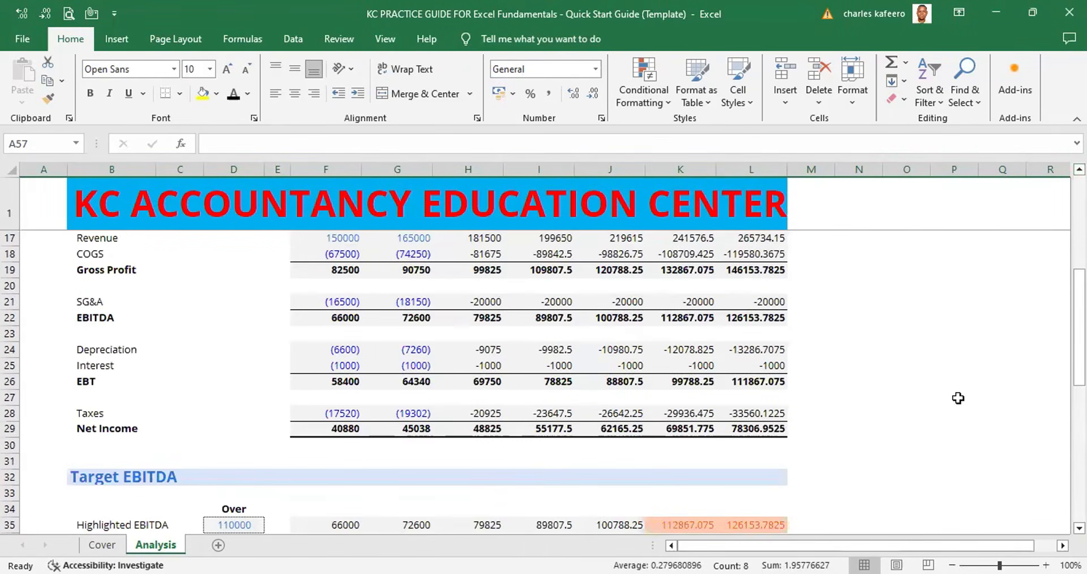
scroll(544, 382, "down", 4)
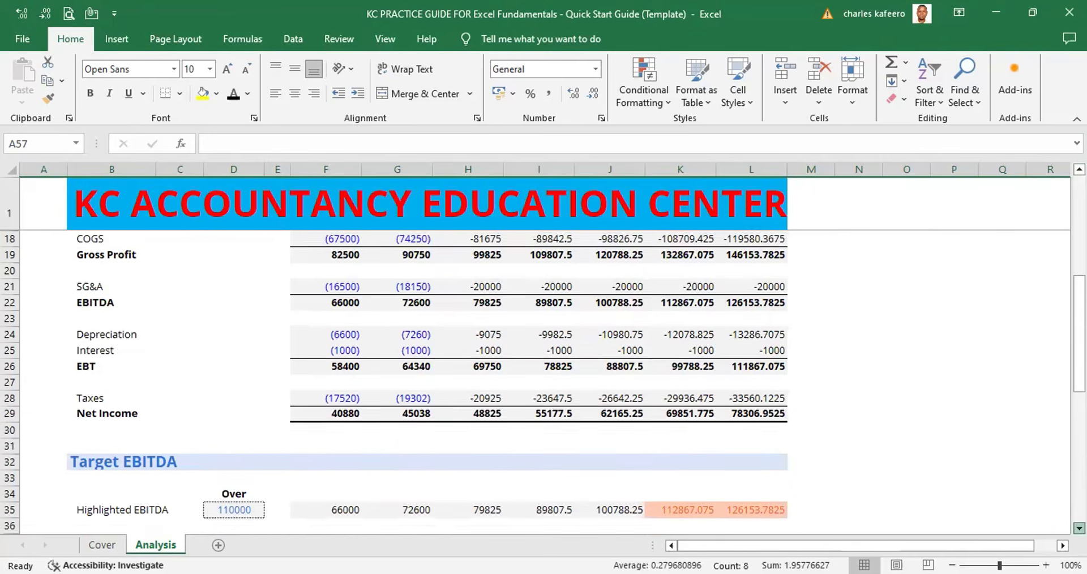
scroll(821, 408, "down", 5)
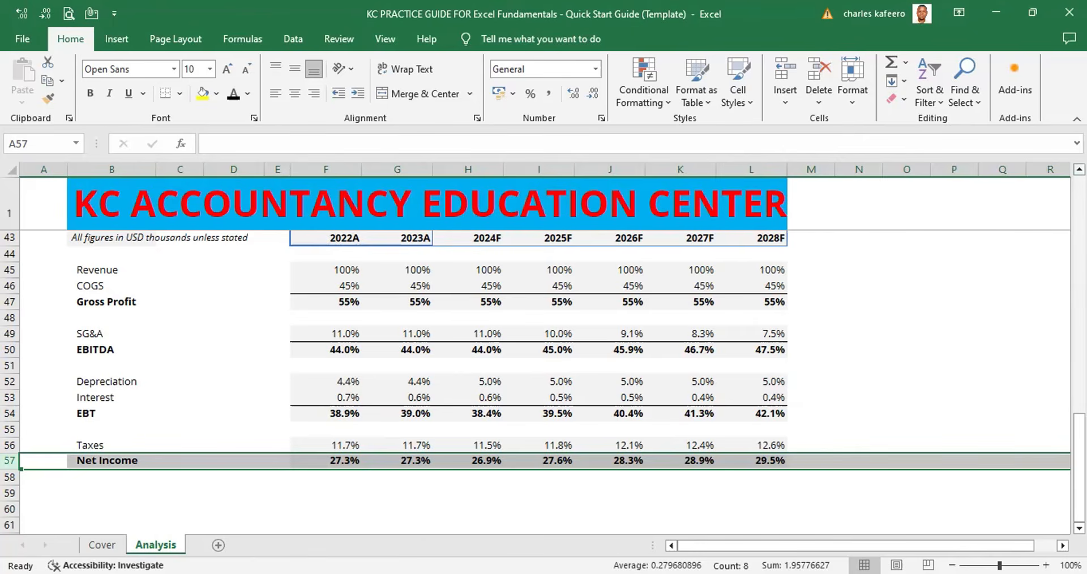
scroll(544, 348, "up", 1)
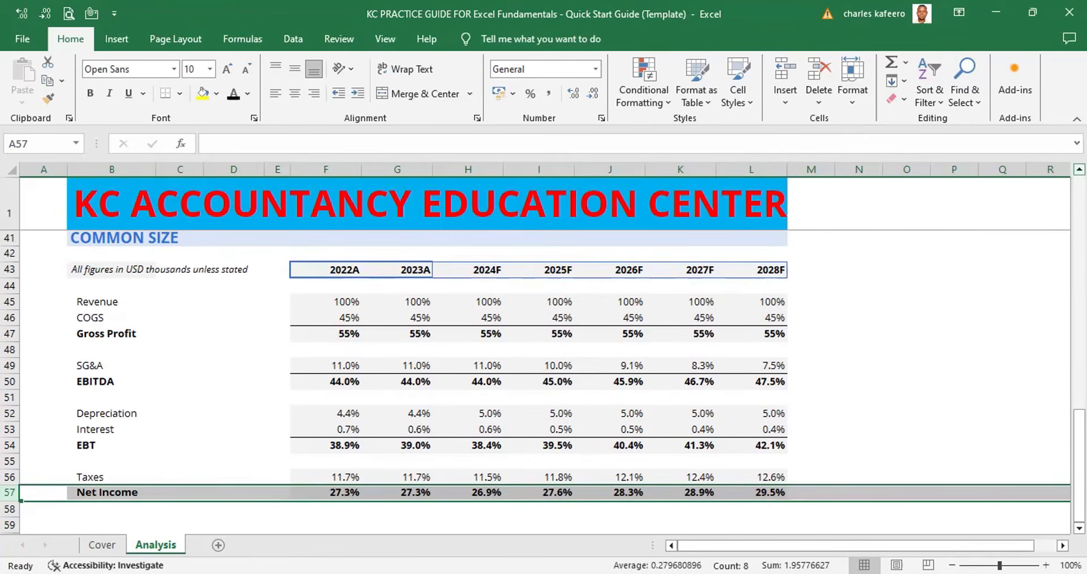